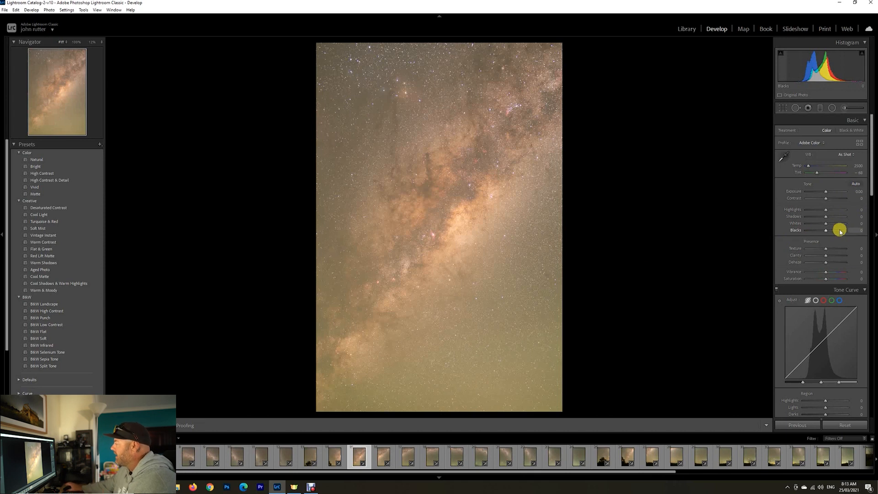
Examine the sharpening, noise reduction and lens profile settings, comparing the photo with and without profile corrections
{"action": "scroll", "coordinate": [840, 232], "scroll_direction": "down", "scroll_amount": 12}
{"action": "scroll", "coordinate": [839, 231], "scroll_direction": "down", "scroll_amount": 3}
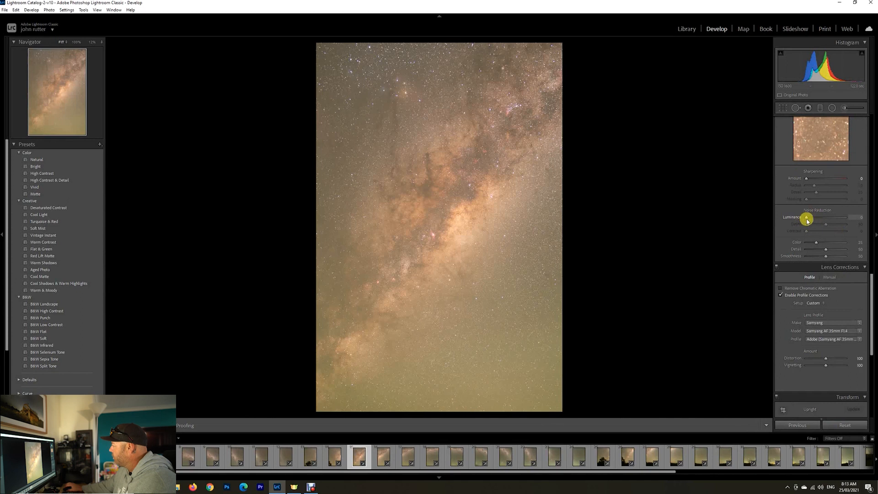
{"action": "left_click", "coordinate": [803, 178]}
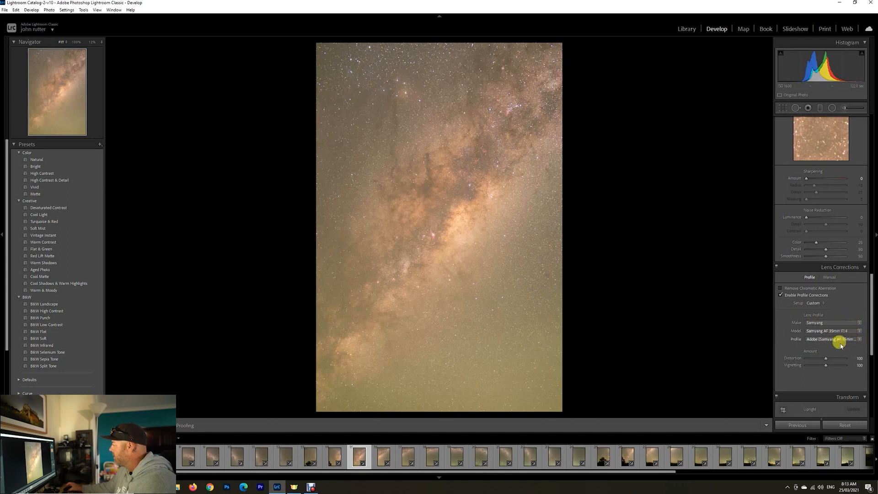
{"action": "left_click", "coordinate": [780, 295]}
{"action": "left_click", "coordinate": [780, 295]}
{"action": "left_click", "coordinate": [780, 295]}
{"action": "left_click", "coordinate": [780, 295]}
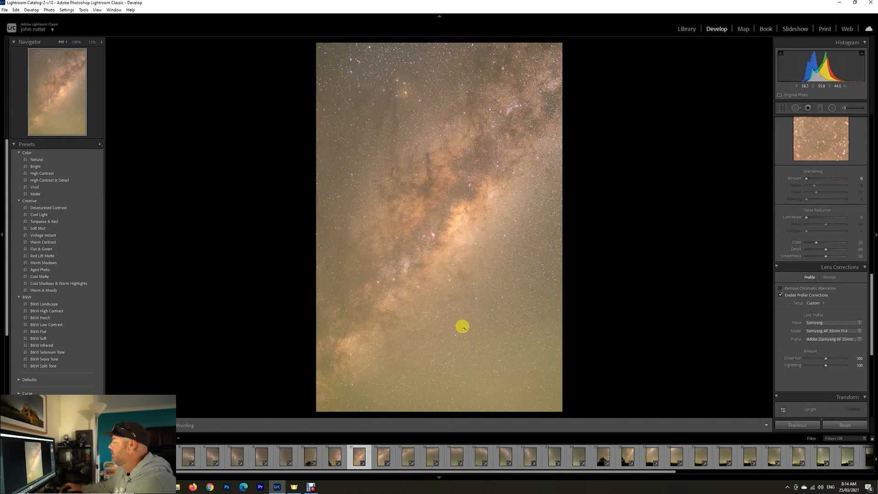
{"action": "left_click", "coordinate": [839, 3]}
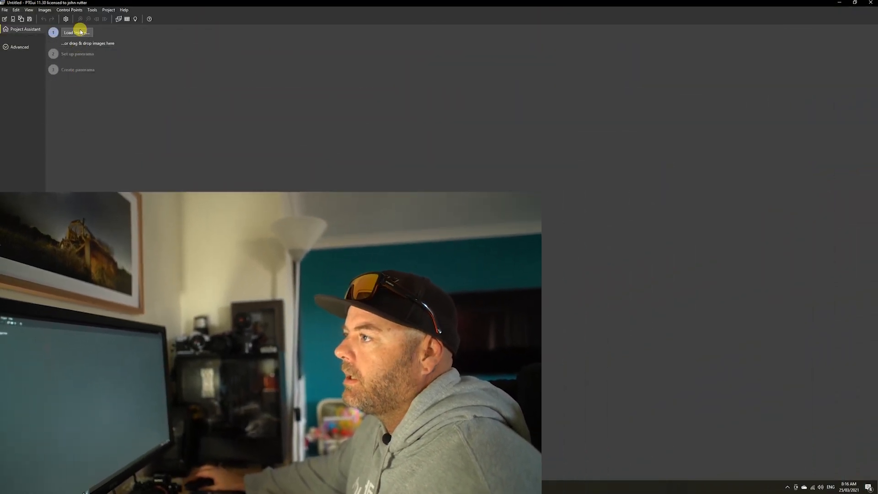
In PTGui, load the source images allenriversky-1.tif through allenriversky-38.tif from the pano folder
{"action": "left_click", "coordinate": [78, 33]}
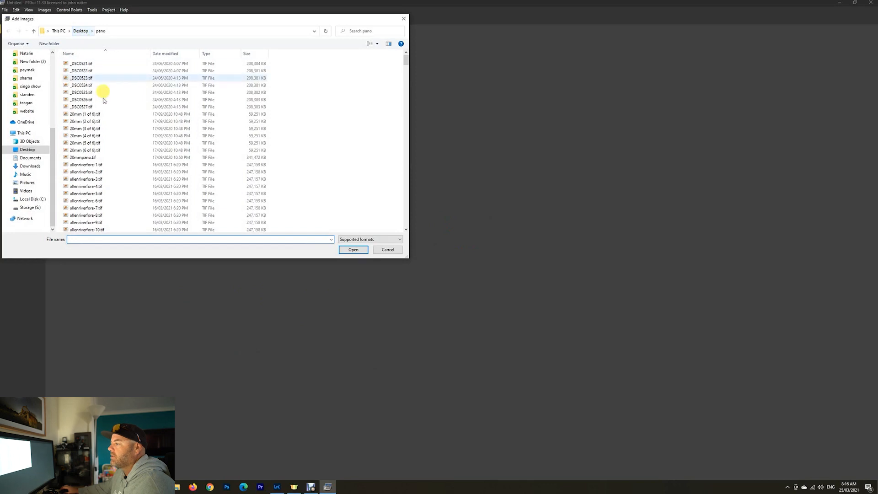
{"action": "scroll", "coordinate": [110, 167], "scroll_direction": "down", "scroll_amount": 4}
{"action": "left_click", "coordinate": [98, 165]}
{"action": "scroll", "coordinate": [98, 168], "scroll_direction": "down", "scroll_amount": 7}
{"action": "scroll", "coordinate": [99, 167], "scroll_direction": "down", "scroll_amount": 3}
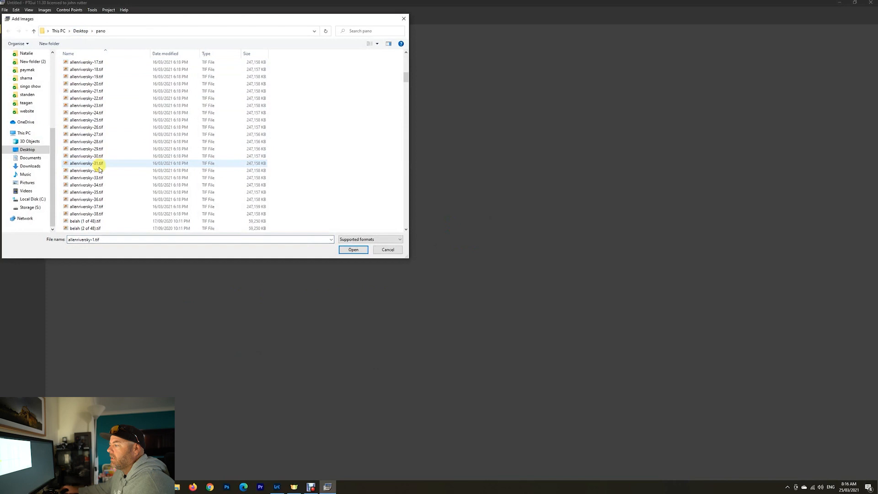
{"action": "left_click", "coordinate": [98, 214], "text": "shift"}
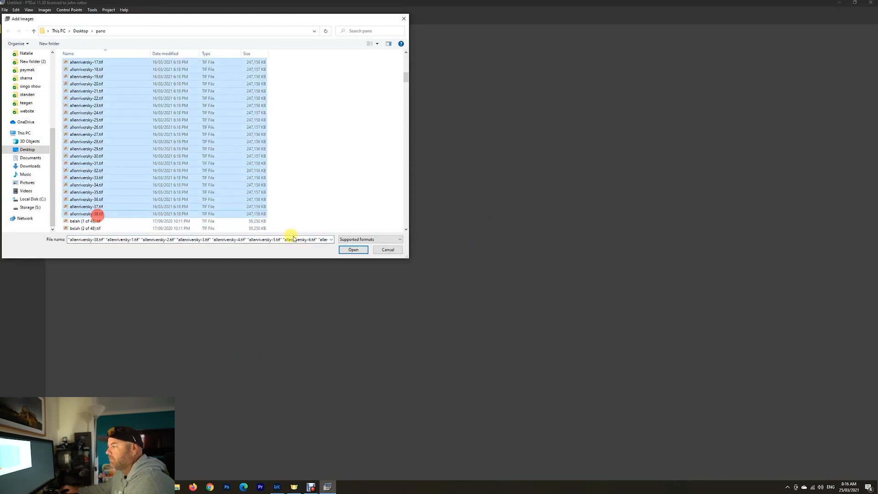
{"action": "left_click", "coordinate": [349, 249]}
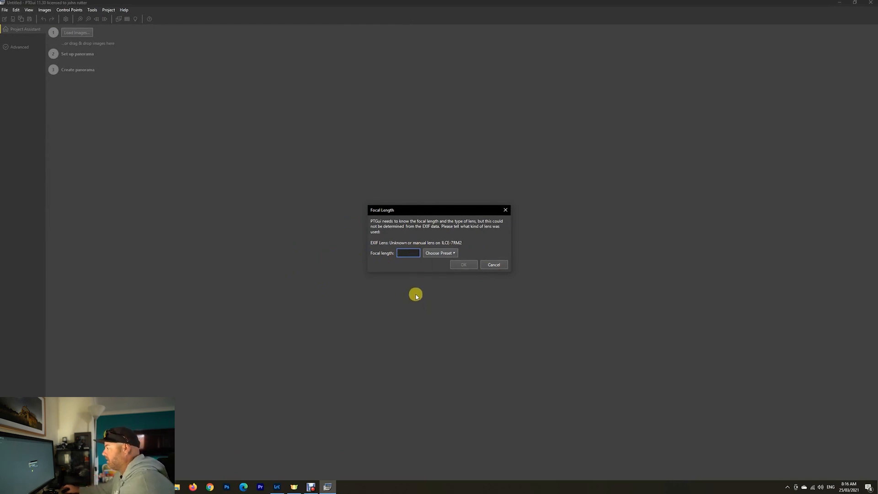
Set the focal length to 35 mm for the regular lens and align the source images
{"action": "type", "text": "35"}
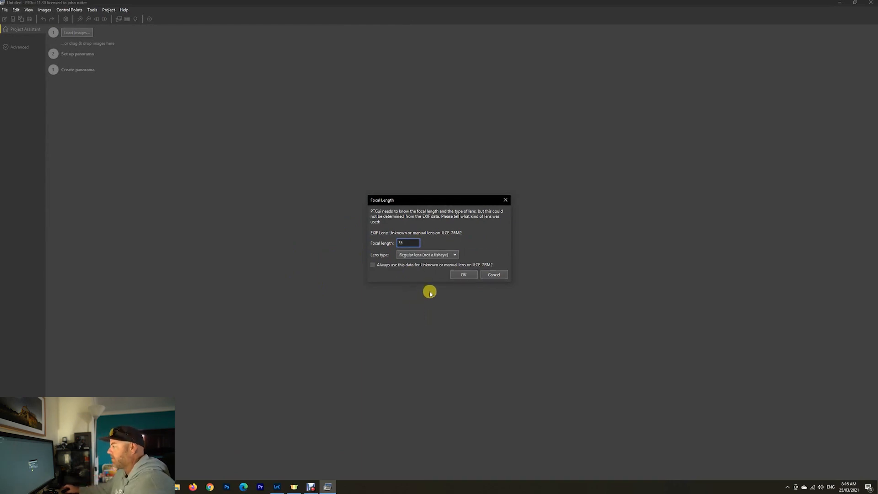
{"action": "left_click", "coordinate": [464, 275]}
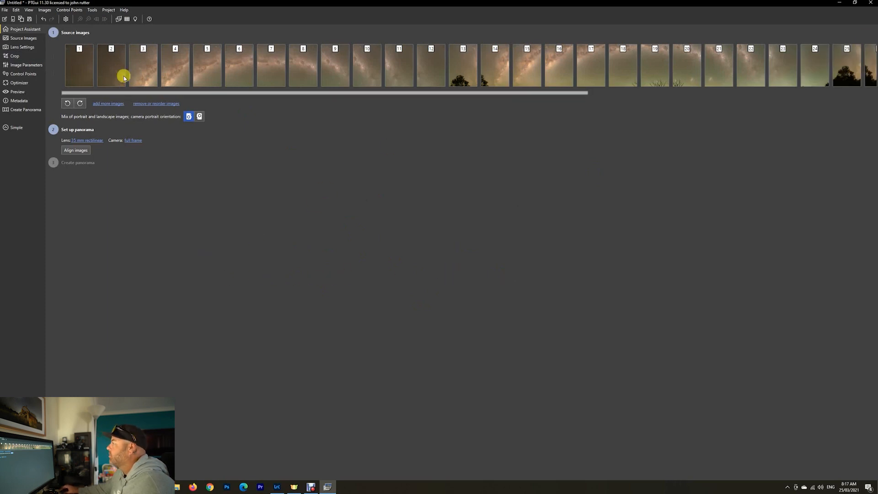
{"action": "left_click", "coordinate": [80, 154]}
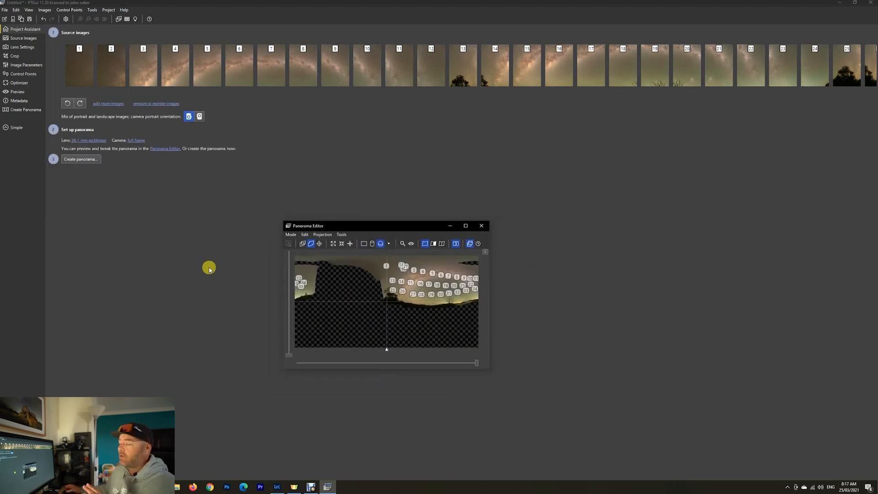
Switch the maximized panorama preview to Stereographic projection and adjust its horizontal and vertical field of view
{"action": "left_click", "coordinate": [465, 226]}
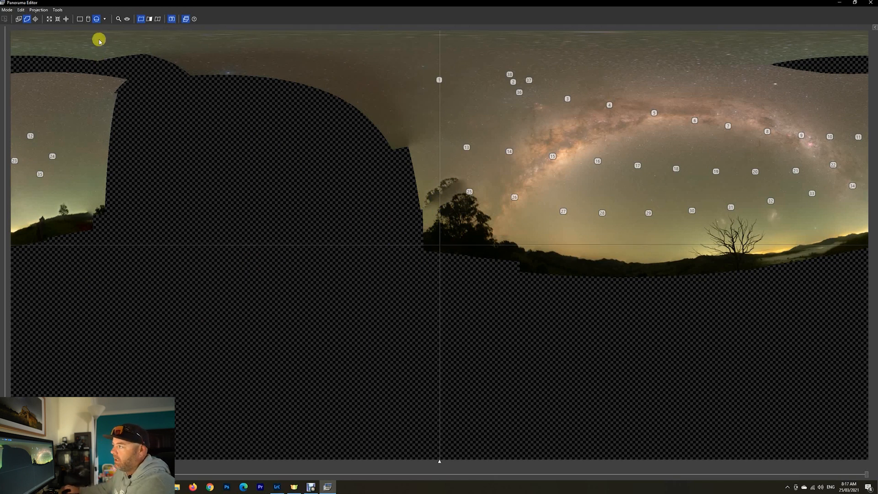
{"action": "left_click", "coordinate": [106, 20]}
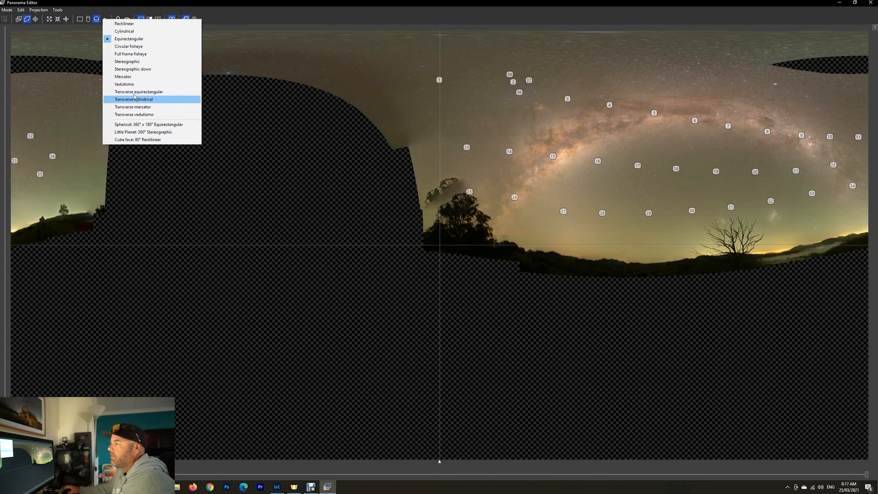
{"action": "left_click", "coordinate": [132, 62]}
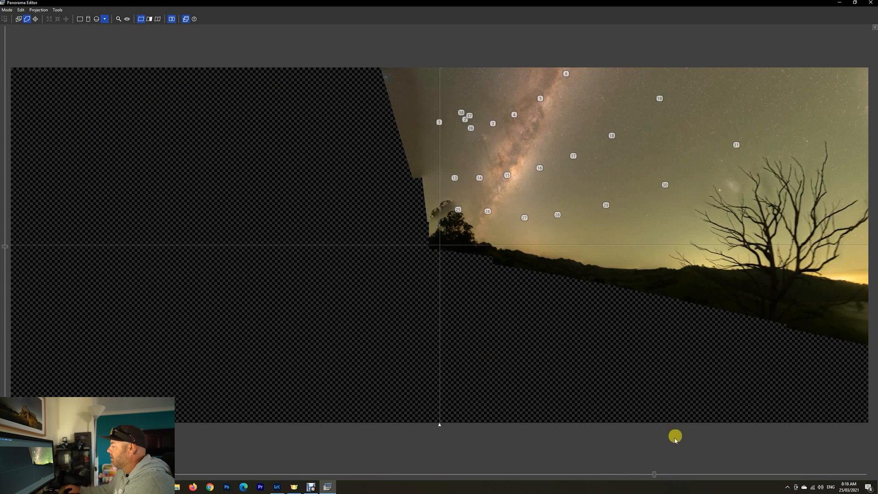
{"action": "left_click_drag", "start_coordinate": [654, 474], "coordinate": [611, 471]}
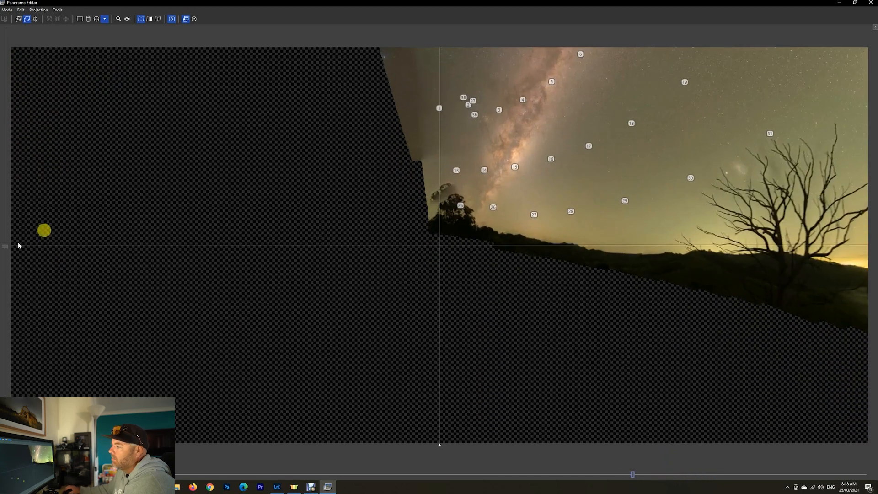
{"action": "left_click_drag", "start_coordinate": [9, 249], "coordinate": [11, 283]}
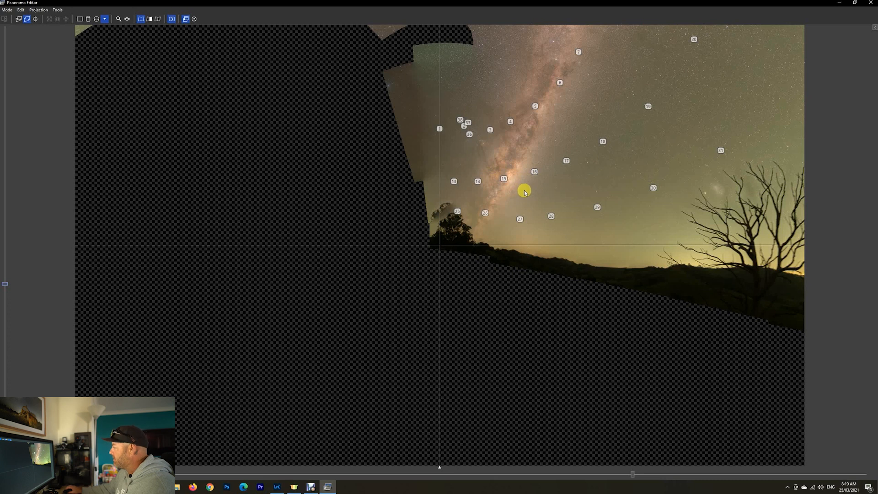
Reposition the panorama to centre the Milky Way arch and flatten the curved horizon
{"action": "left_click_drag", "start_coordinate": [525, 192], "coordinate": [375, 207]}
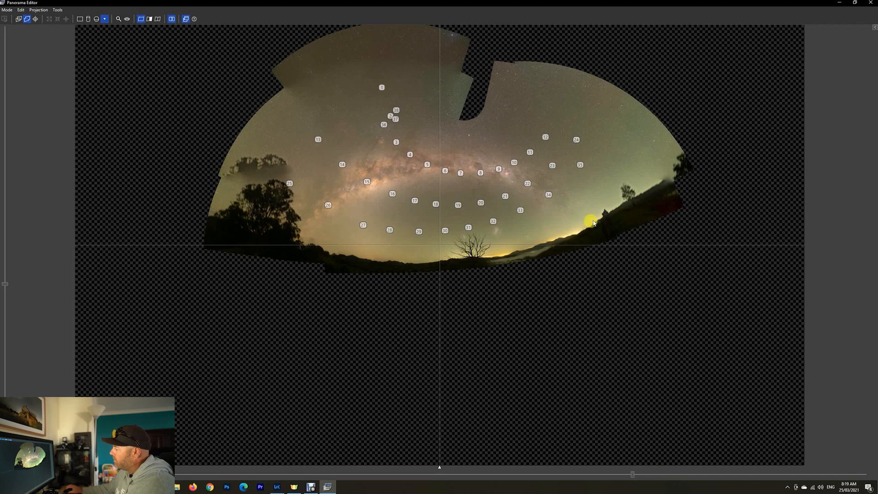
{"action": "left_click", "coordinate": [441, 247]}
{"action": "left_click_drag", "start_coordinate": [442, 250], "coordinate": [439, 228]}
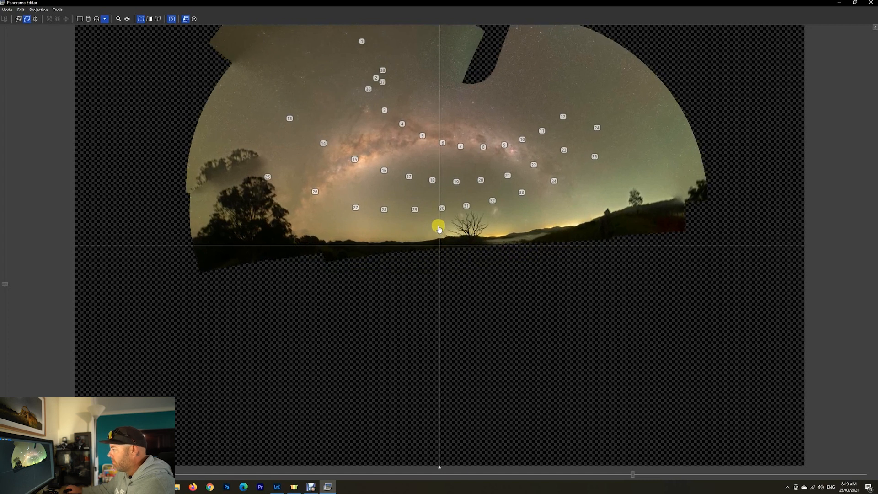
{"action": "left_click_drag", "start_coordinate": [440, 227], "coordinate": [439, 225]}
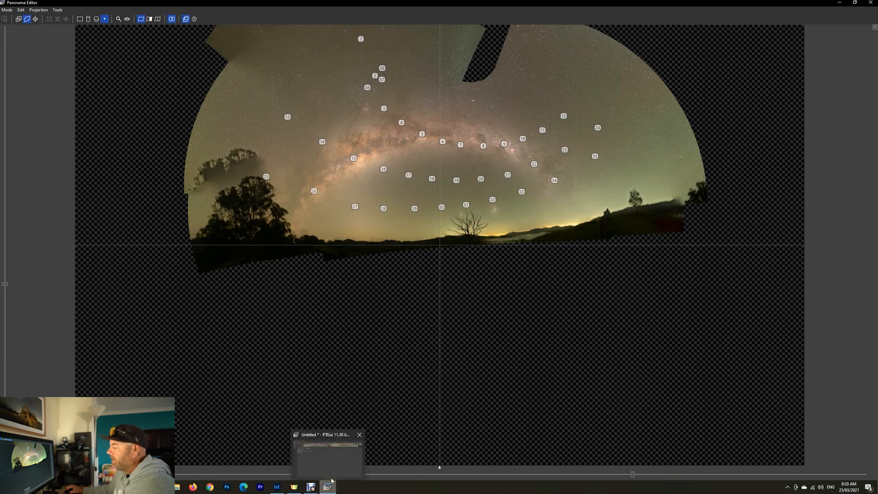
Return to the main project window, run the optimizer on the panorama and accept its changes
{"action": "left_click", "coordinate": [332, 474]}
{"action": "left_click", "coordinate": [333, 467]}
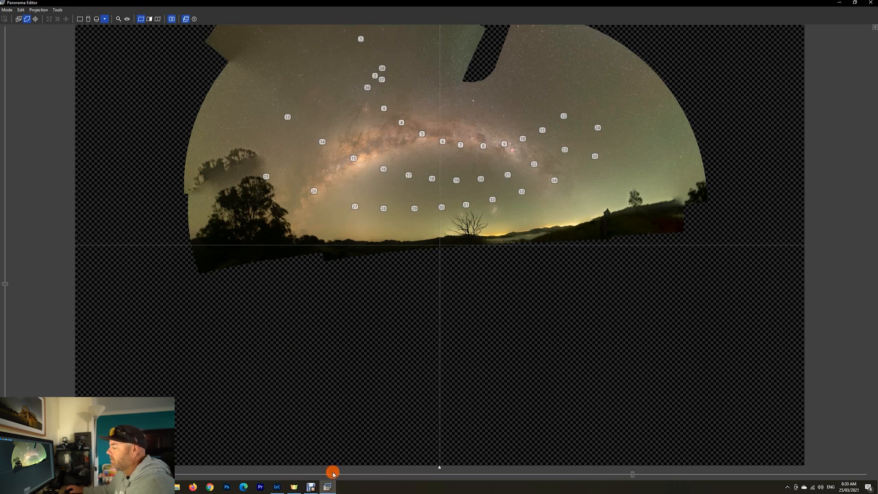
{"action": "left_click", "coordinate": [838, 5]}
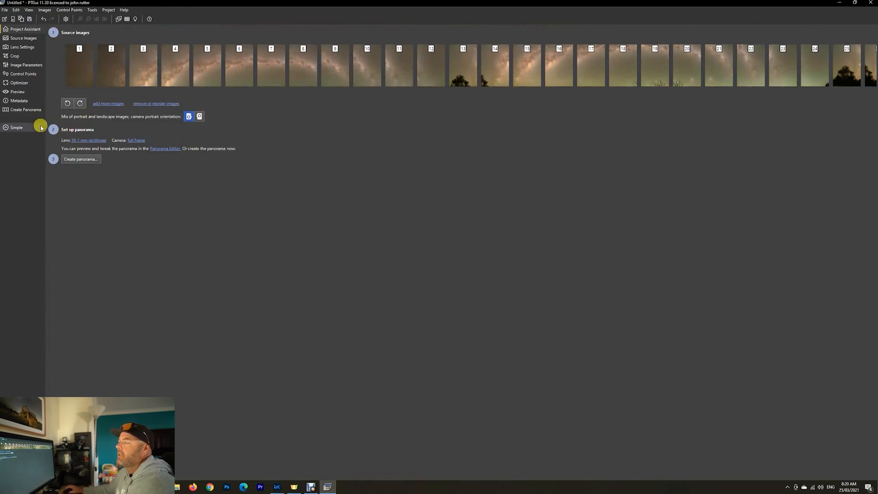
{"action": "left_click", "coordinate": [26, 84]}
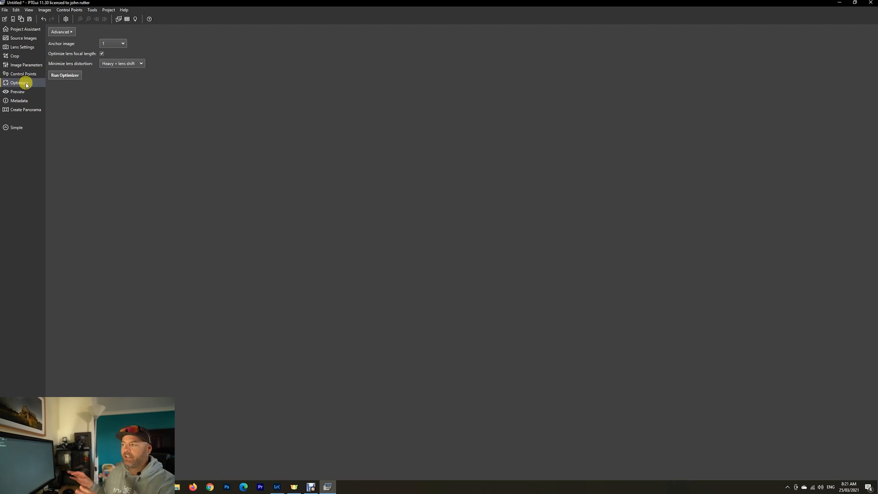
{"action": "left_click", "coordinate": [55, 76]}
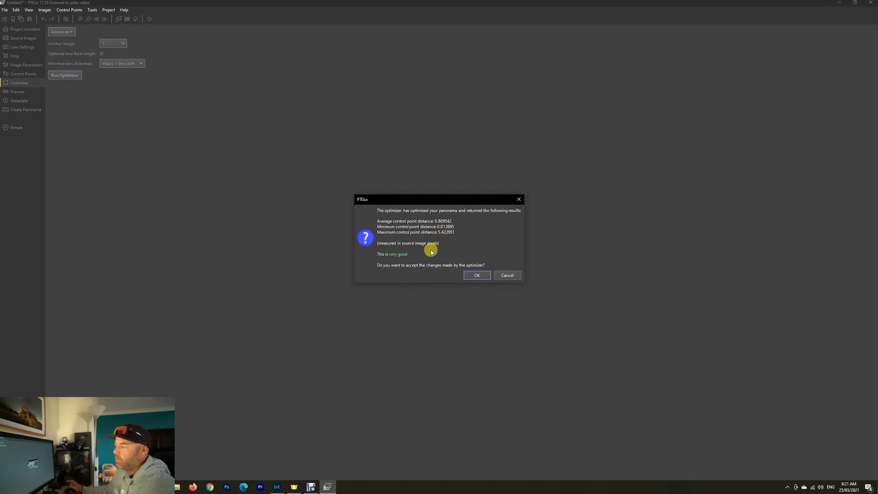
{"action": "left_click", "coordinate": [480, 276]}
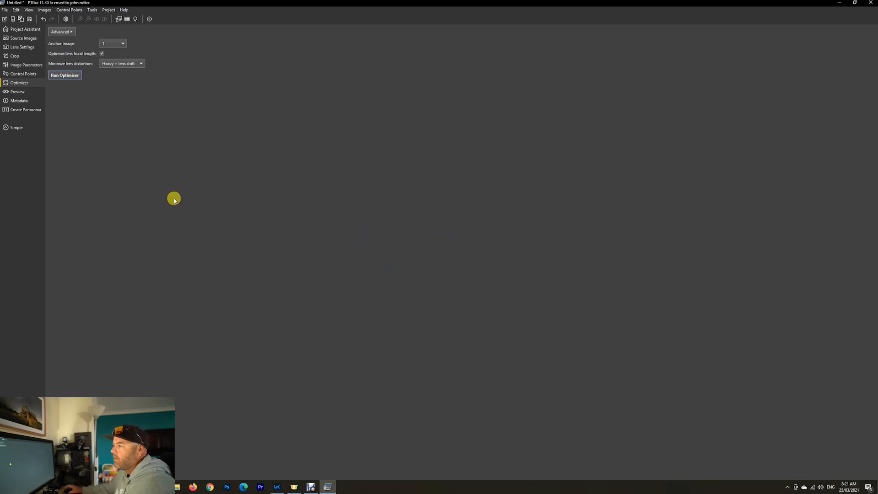
Examine the control points of image pairs 1 and 2, 13 and 2, 13 and 14, and 31 and 32
{"action": "left_click", "coordinate": [31, 75]}
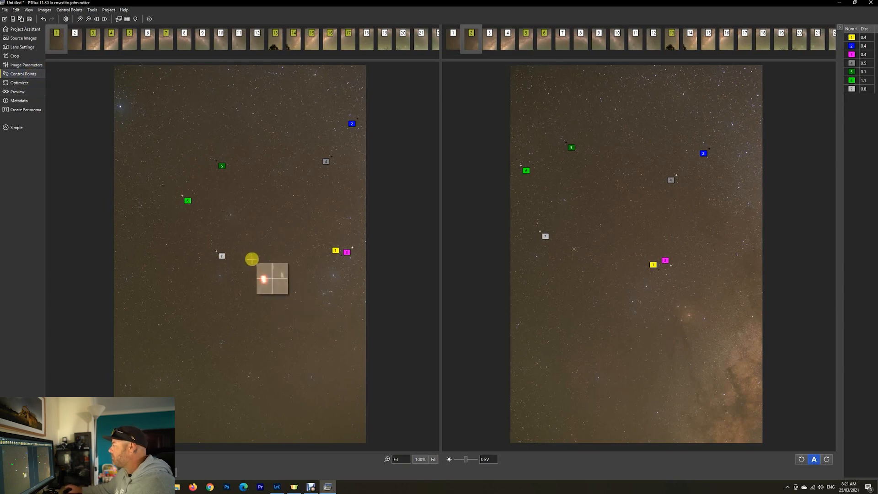
{"action": "left_click", "coordinate": [182, 195]}
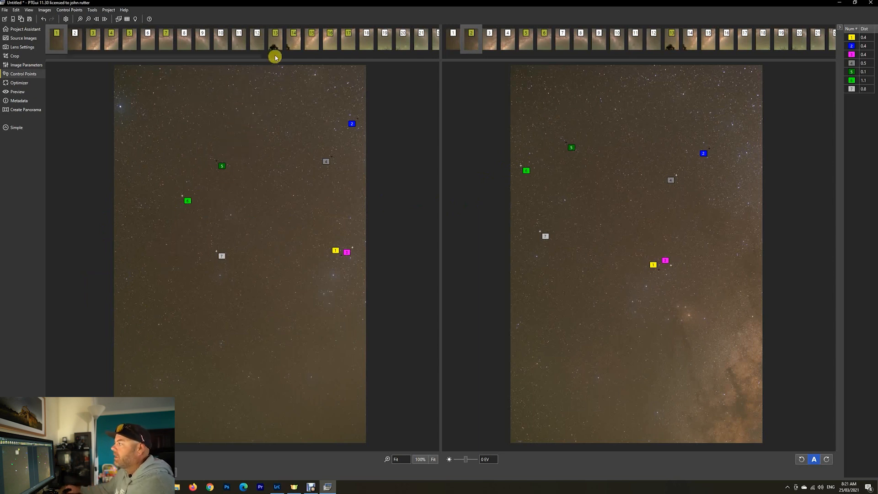
{"action": "left_click", "coordinate": [273, 46]}
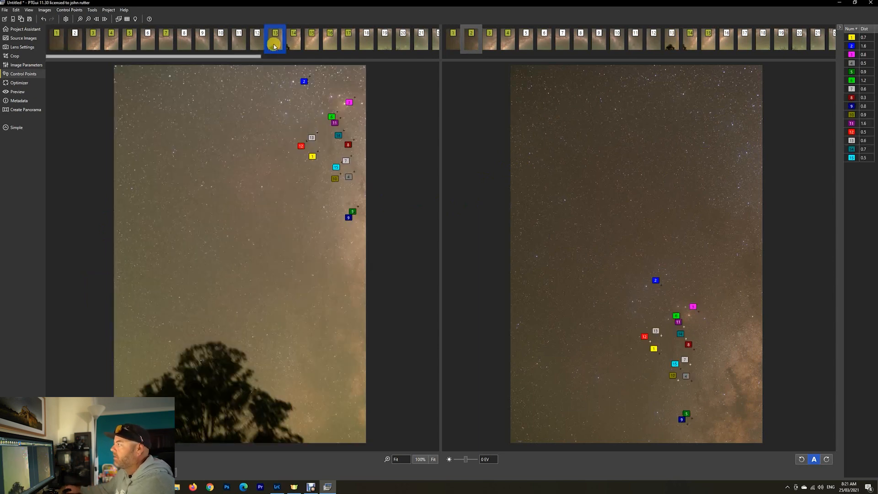
{"action": "left_click", "coordinate": [690, 45]}
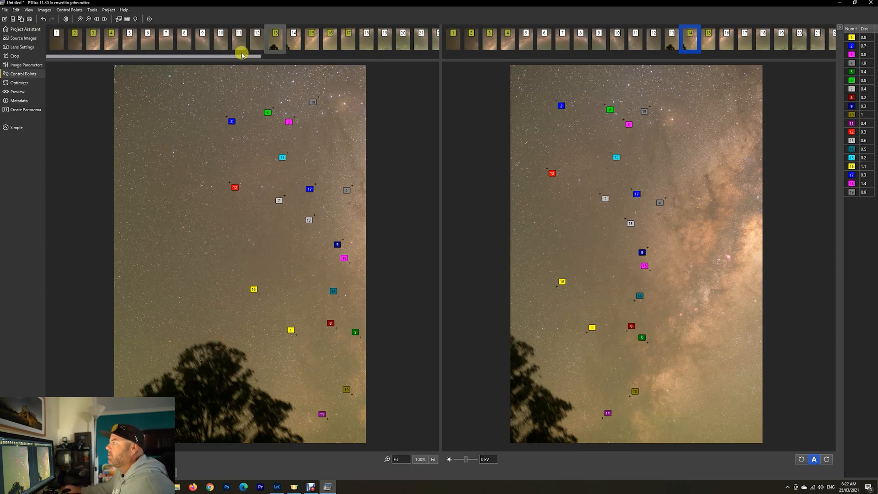
{"action": "left_click_drag", "start_coordinate": [242, 55], "coordinate": [378, 56]}
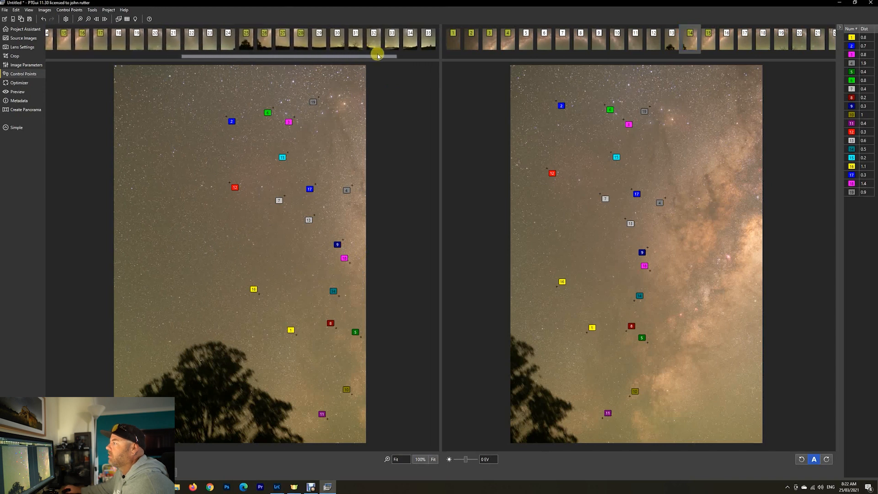
{"action": "left_click", "coordinate": [355, 41]}
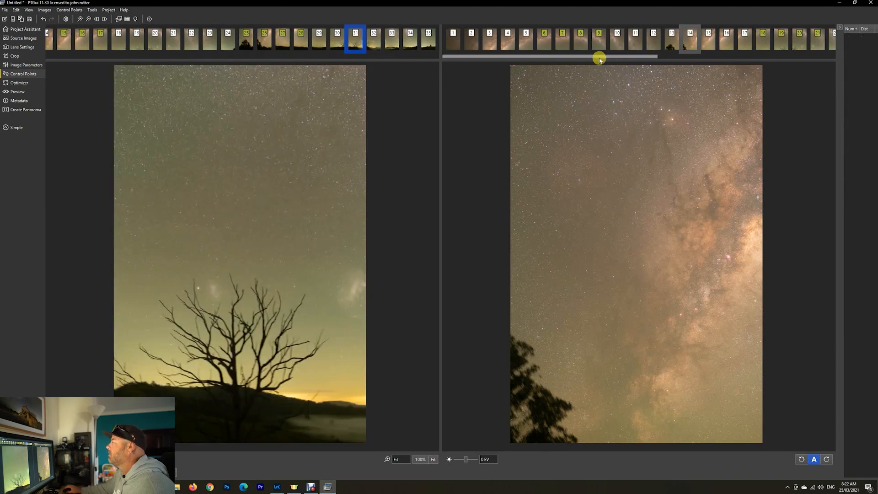
{"action": "left_click_drag", "start_coordinate": [598, 57], "coordinate": [756, 48]}
{"action": "left_click", "coordinate": [730, 44]}
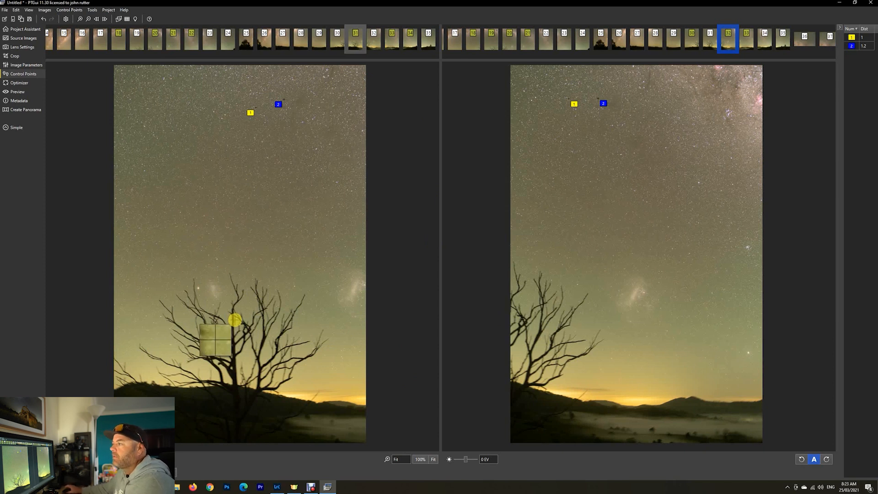
Set the panorama output format to Photoshop large (.psb) with a bit depth of 16 bits per channel
{"action": "left_click", "coordinate": [26, 110]}
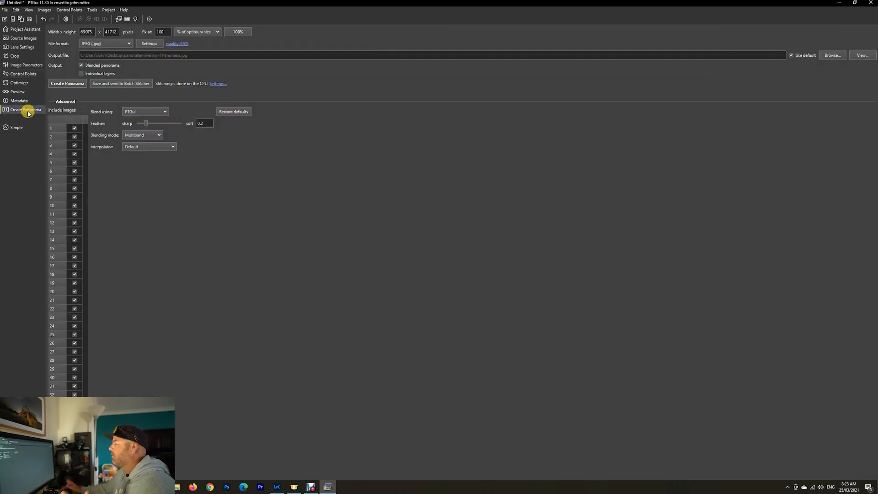
{"action": "left_click", "coordinate": [129, 43]}
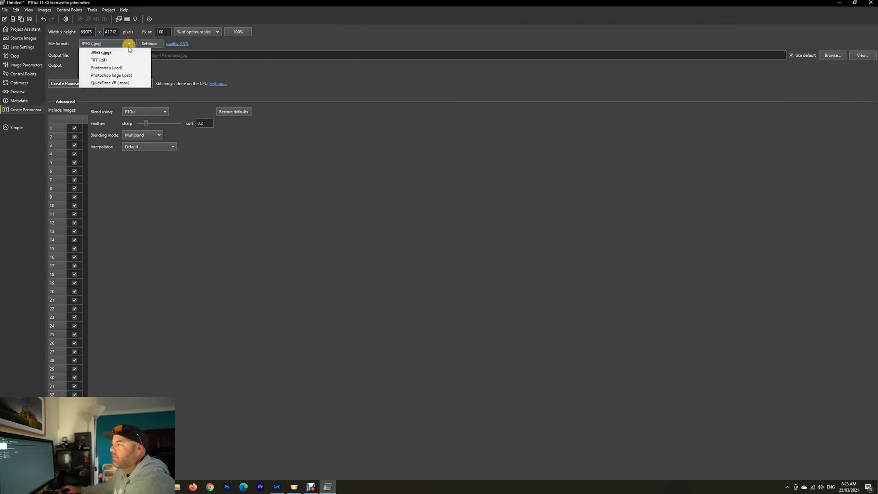
{"action": "left_click", "coordinate": [131, 78]}
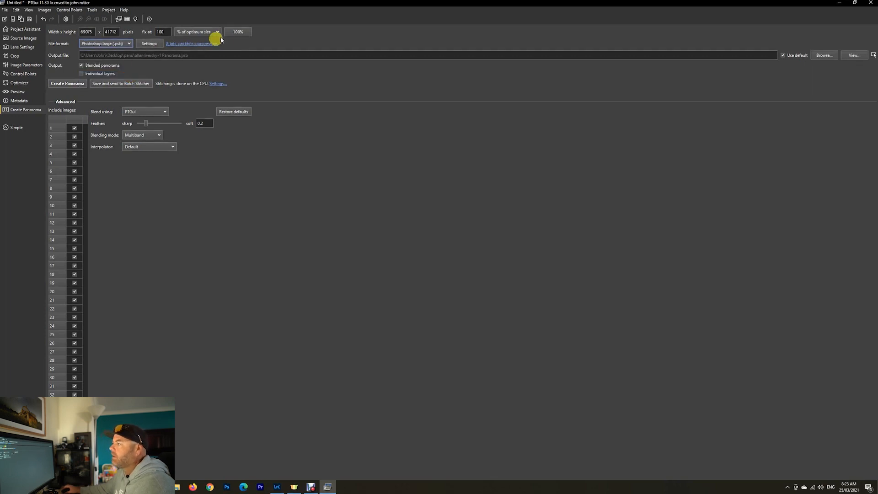
{"action": "left_click", "coordinate": [205, 44]}
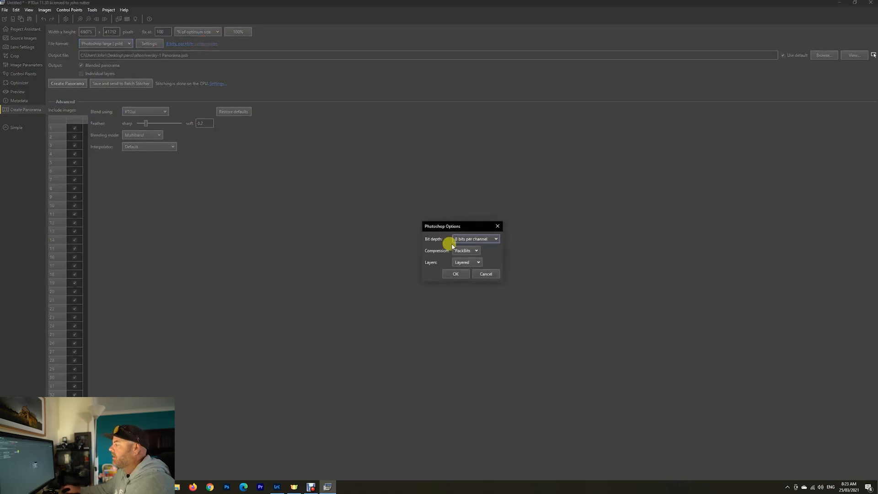
{"action": "left_click", "coordinate": [496, 239]}
{"action": "left_click", "coordinate": [490, 253]}
{"action": "left_click", "coordinate": [457, 274]}
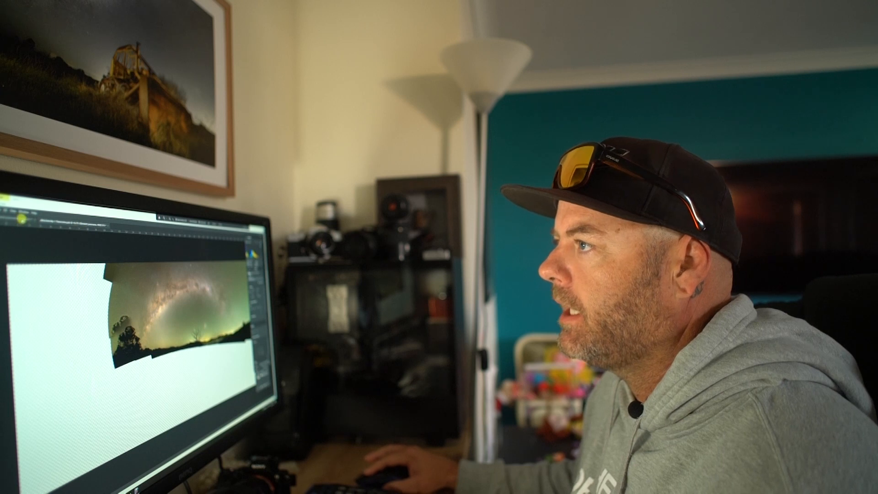
{"action": "left_click", "coordinate": [19, 218]}
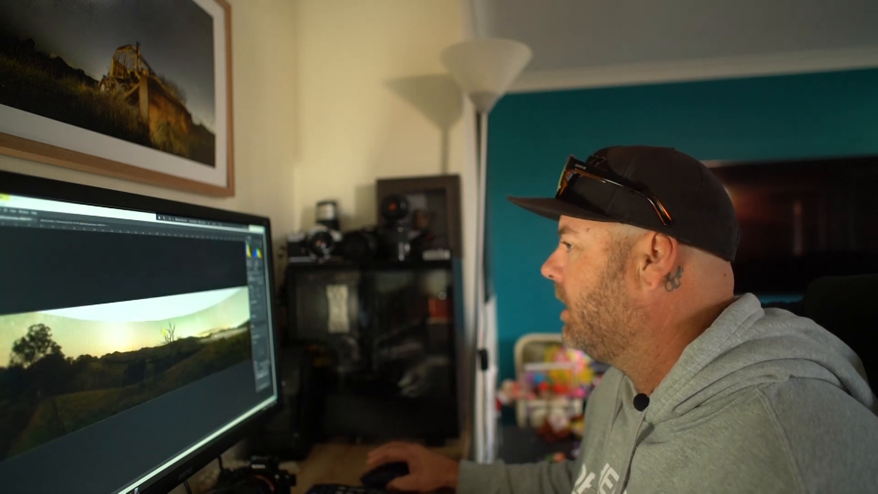
{"action": "left_click", "coordinate": [51, 222]}
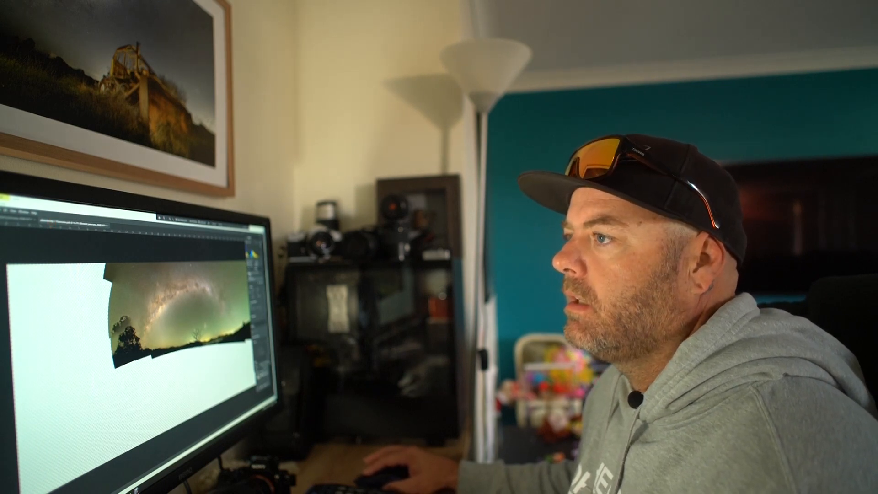
In Photoshop, crop the sky panorama around the Milky Way arch to about 25 in wide, keeping blank space below the horizon
{"action": "key", "text": "c"}
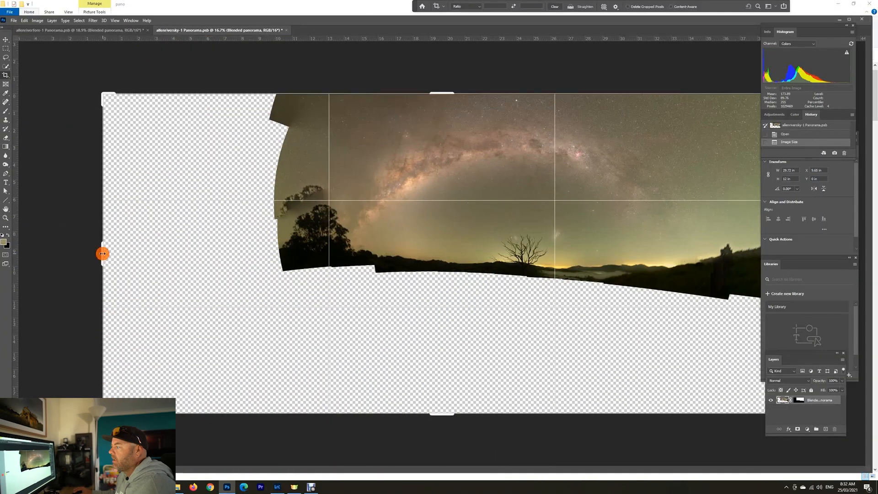
{"action": "left_click_drag", "start_coordinate": [101, 251], "coordinate": [214, 249]}
{"action": "left_click_drag", "start_coordinate": [446, 413], "coordinate": [446, 376]}
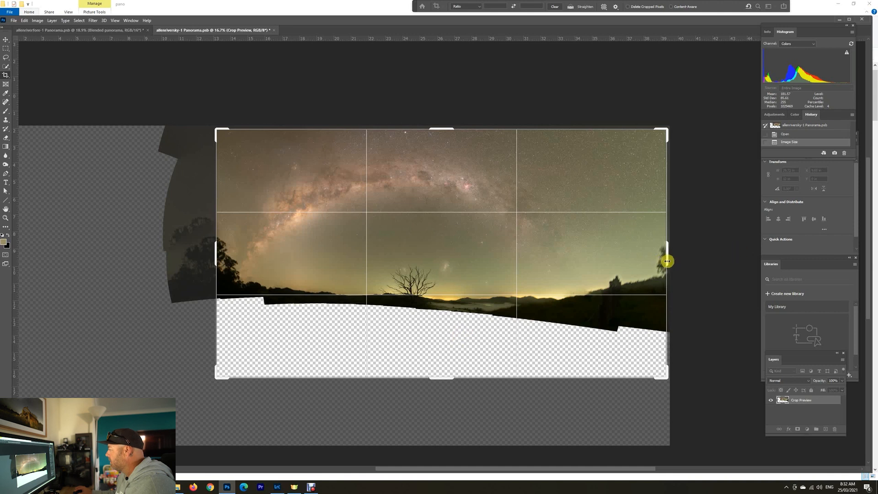
{"action": "left_click_drag", "start_coordinate": [668, 260], "coordinate": [656, 260]}
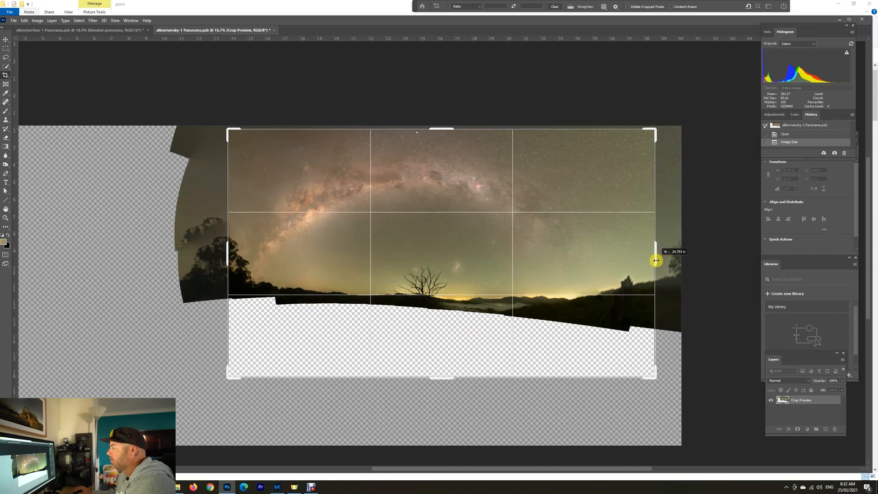
{"action": "left_click_drag", "start_coordinate": [656, 260], "coordinate": [655, 260]}
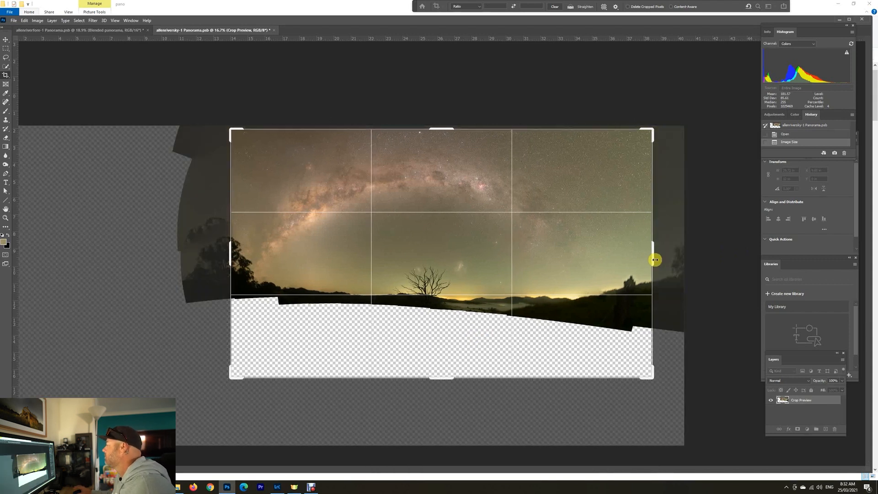
{"action": "key", "text": "Return"}
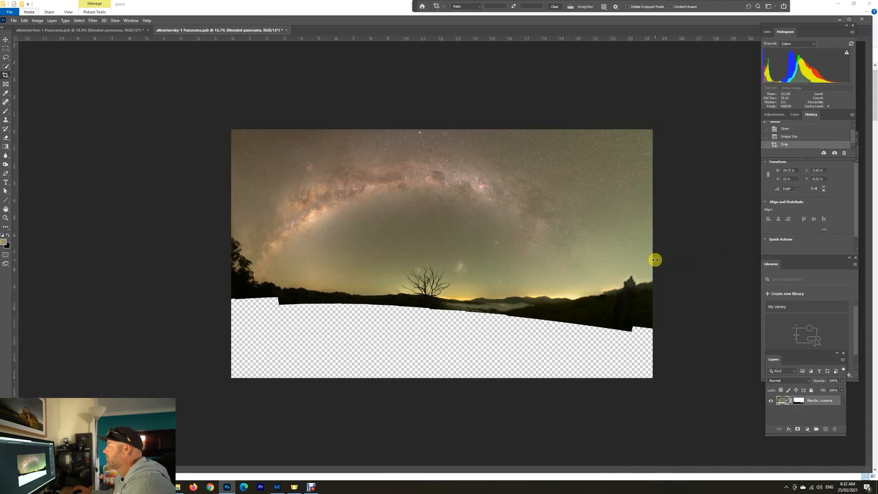
Select the whole canvas of the foreground panorama document with a rectangular marquee and copy it
{"action": "left_click", "coordinate": [97, 32]}
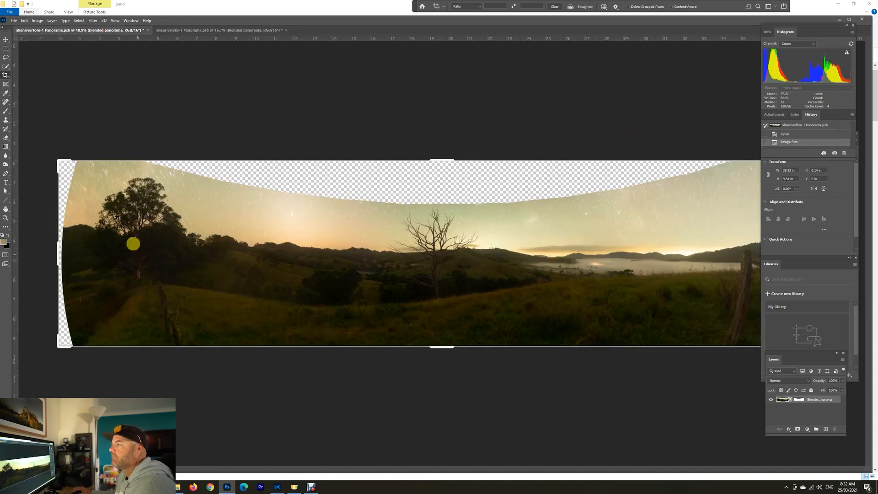
{"action": "left_click", "coordinate": [7, 47]}
{"action": "left_click_drag", "start_coordinate": [56, 154], "coordinate": [875, 430]}
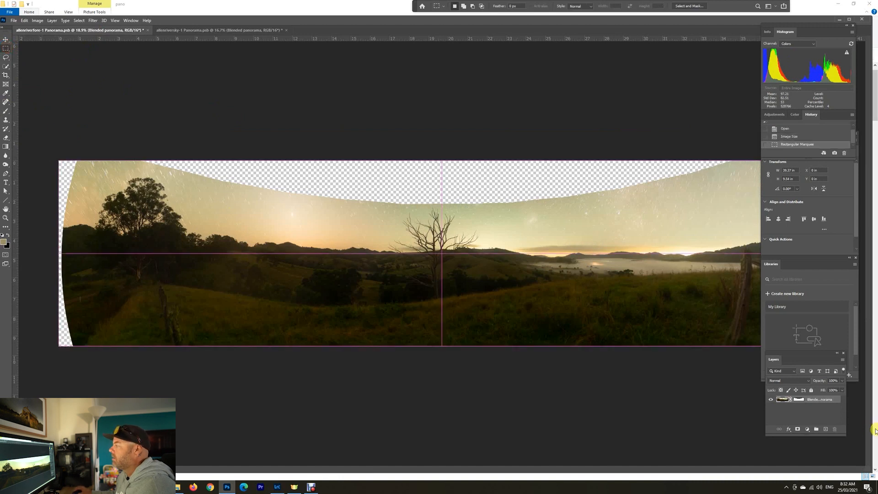
{"action": "left_click", "coordinate": [24, 21]}
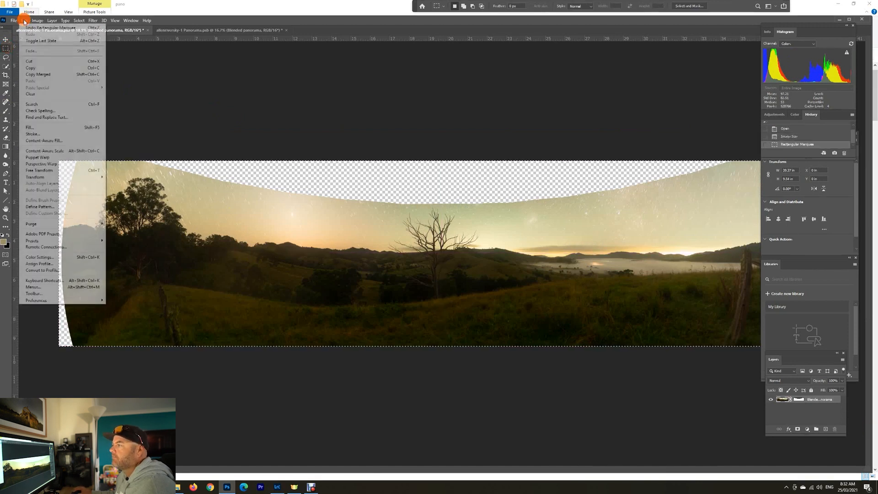
{"action": "left_click", "coordinate": [42, 71]}
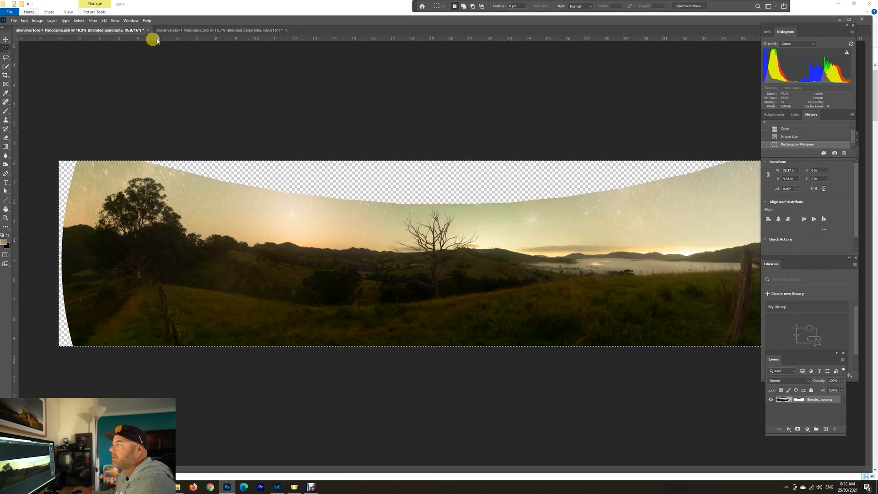
Paste the copied foreground into the cropped sky panorama document as a new layer
{"action": "left_click", "coordinate": [172, 30]}
{"action": "left_click", "coordinate": [25, 20]}
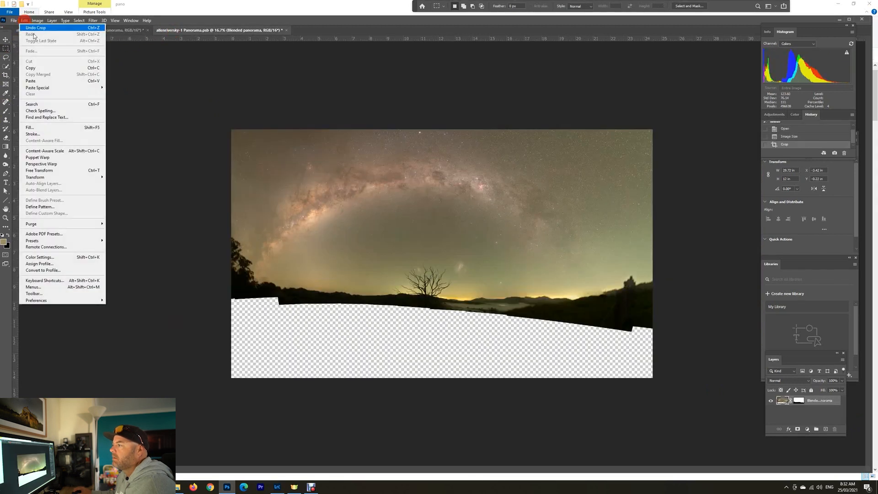
{"action": "left_click", "coordinate": [44, 82]}
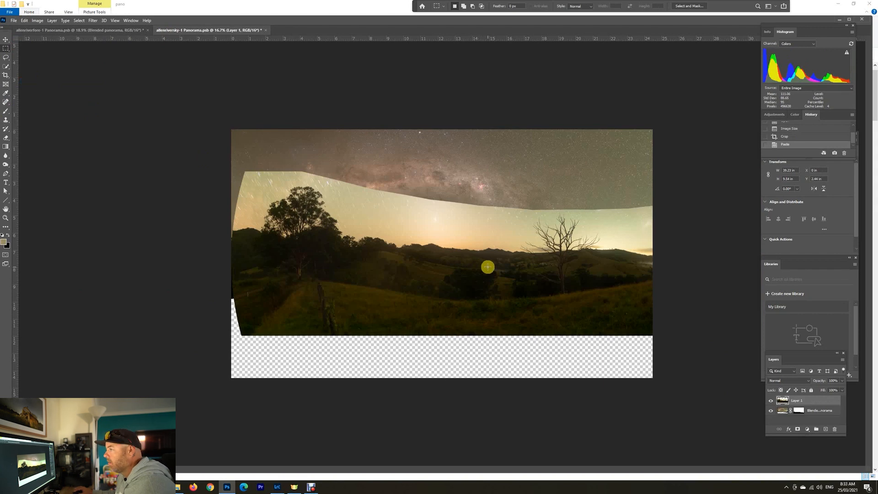
Move the pasted foreground layer over the blank ground at 50% opacity, aligning its bare tree with the tree in the sky image
{"action": "left_click", "coordinate": [4, 40]}
{"action": "left_click_drag", "start_coordinate": [389, 246], "coordinate": [257, 298]}
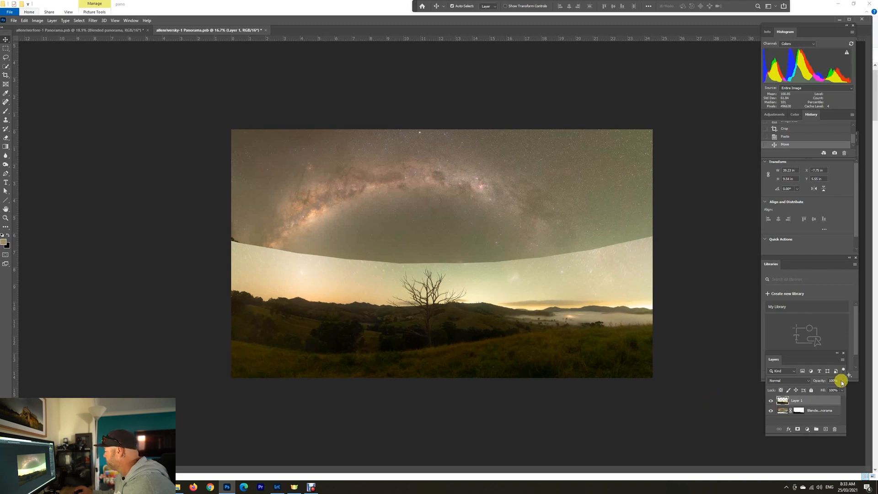
{"action": "left_click_drag", "start_coordinate": [838, 389], "coordinate": [826, 388]}
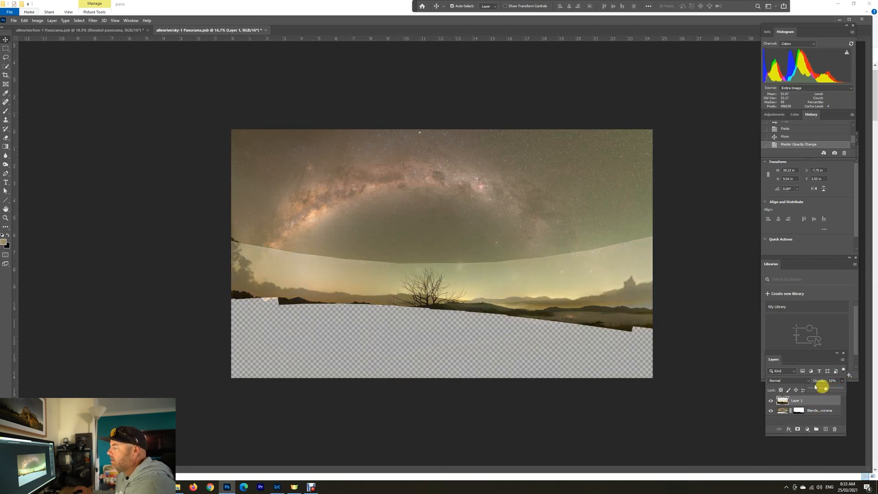
{"action": "left_click_drag", "start_coordinate": [430, 296], "coordinate": [428, 290]}
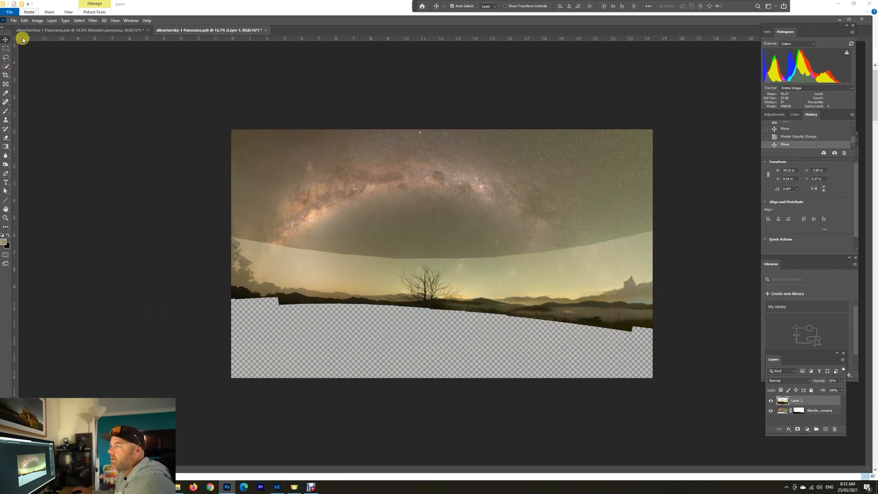
Scale the foreground layer horizontally to about 77% width, shifting it to keep the two bare trees aligned
{"action": "left_click", "coordinate": [24, 21]}
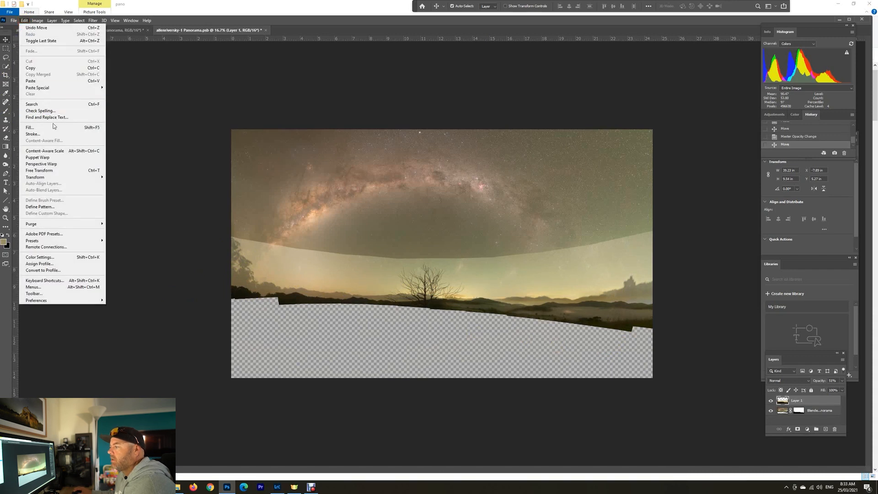
{"action": "mouse_move", "coordinate": [47, 179]}
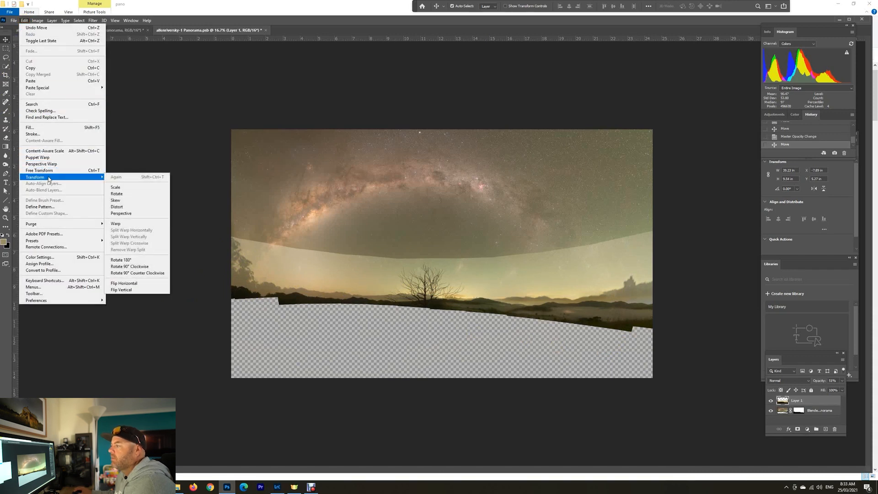
{"action": "left_click", "coordinate": [116, 187]}
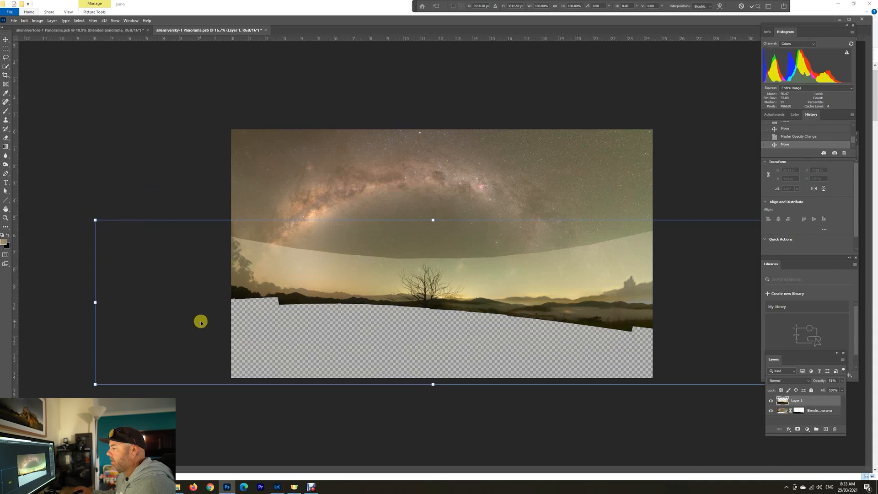
{"action": "left_click_drag", "start_coordinate": [93, 303], "coordinate": [220, 308]}
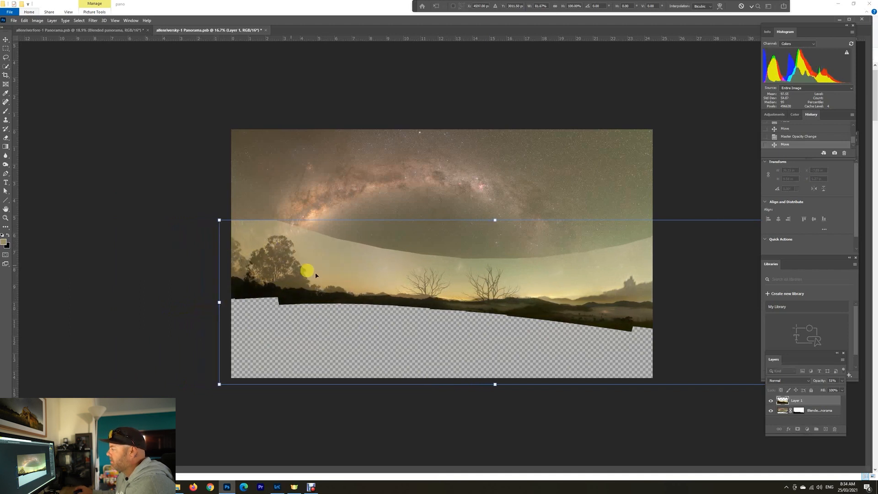
{"action": "left_click_drag", "start_coordinate": [488, 301], "coordinate": [432, 300]}
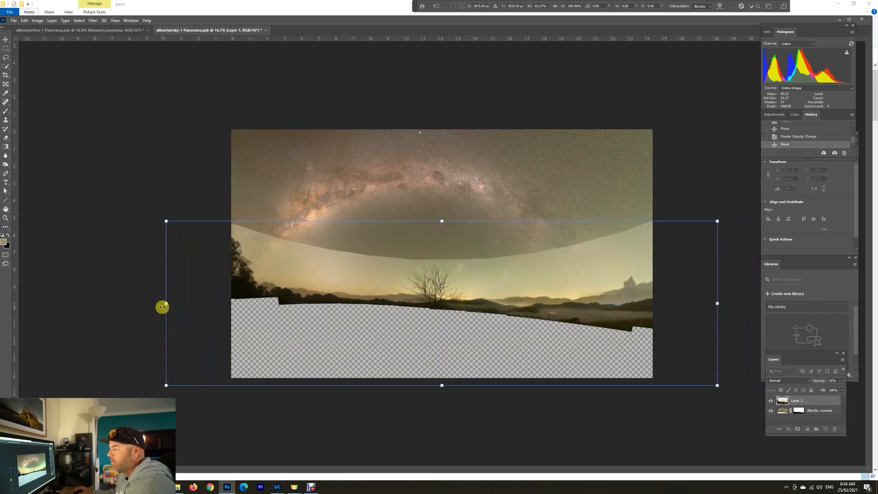
{"action": "left_click_drag", "start_coordinate": [166, 305], "coordinate": [179, 304]}
{"action": "left_click_drag", "start_coordinate": [192, 305], "coordinate": [193, 305]}
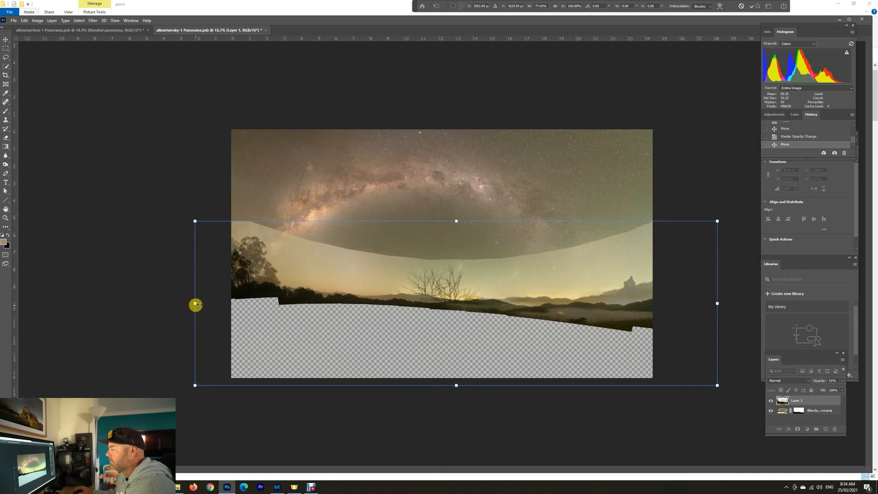
{"action": "left_click_drag", "start_coordinate": [432, 295], "coordinate": [409, 296]}
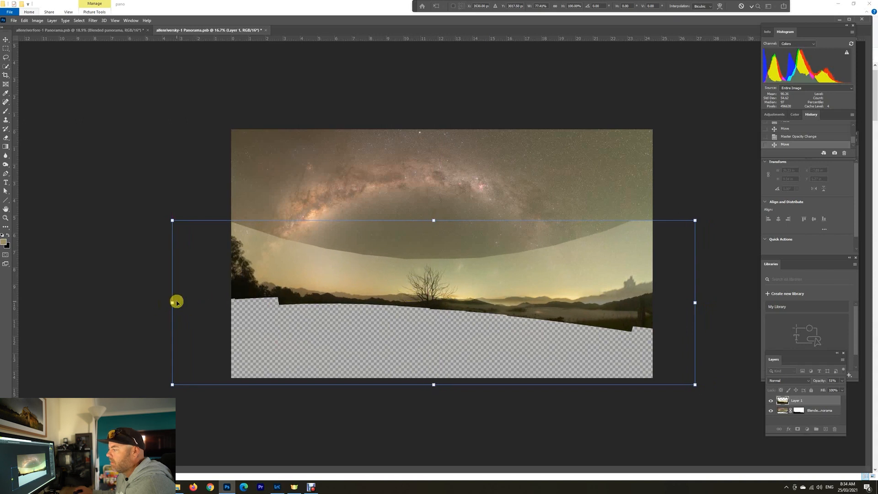
{"action": "left_click_drag", "start_coordinate": [173, 303], "coordinate": [175, 302]}
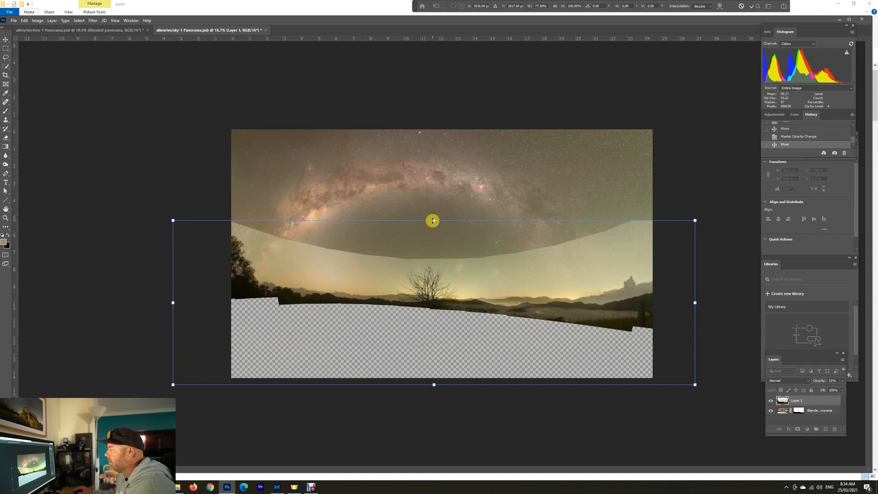
Stretch the foreground layer to about 105% height, narrow it to about 73% width, realign the tree and apply the transform
{"action": "left_click_drag", "start_coordinate": [432, 220], "coordinate": [432, 213]}
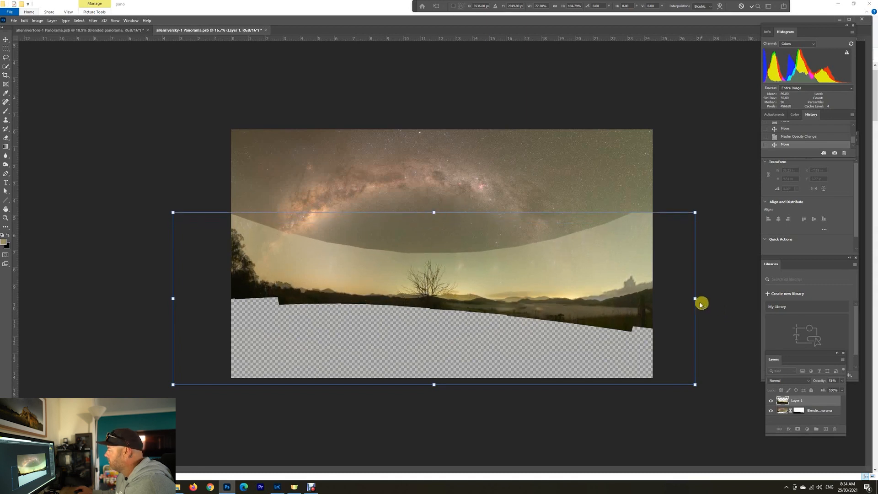
{"action": "left_click_drag", "start_coordinate": [695, 299], "coordinate": [663, 299]}
{"action": "left_click_drag", "start_coordinate": [430, 298], "coordinate": [442, 297]}
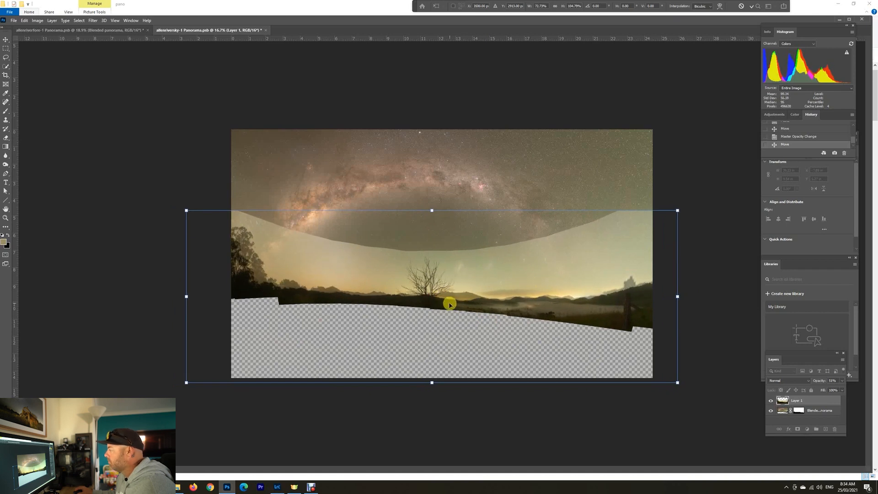
{"action": "left_click_drag", "start_coordinate": [433, 293], "coordinate": [433, 293]}
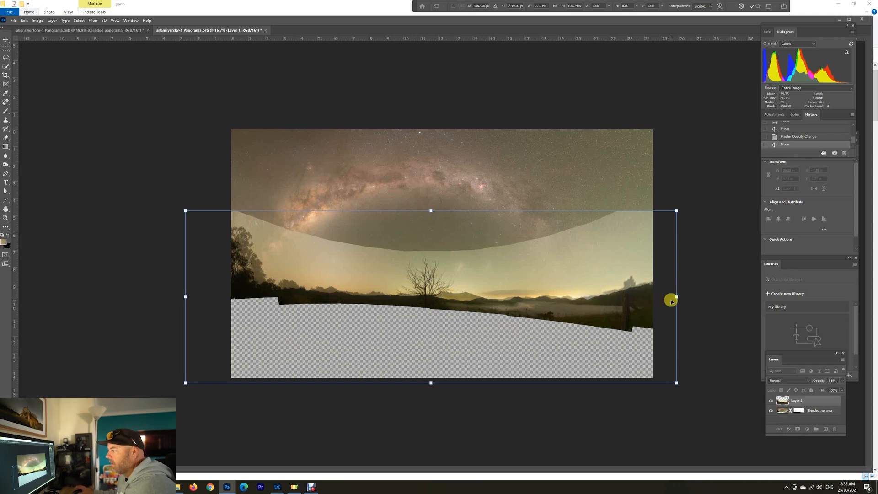
{"action": "key", "text": "Return"}
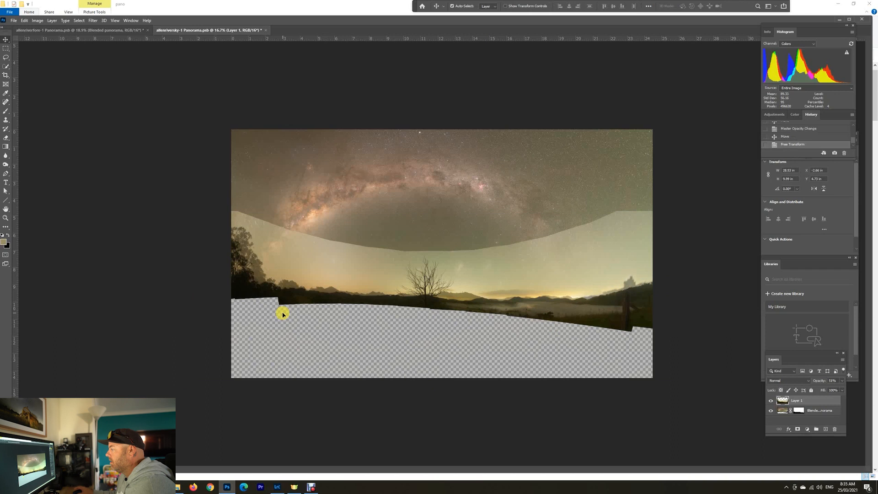
Set the foreground layer's opacity to 100%
{"action": "left_click", "coordinate": [843, 382]}
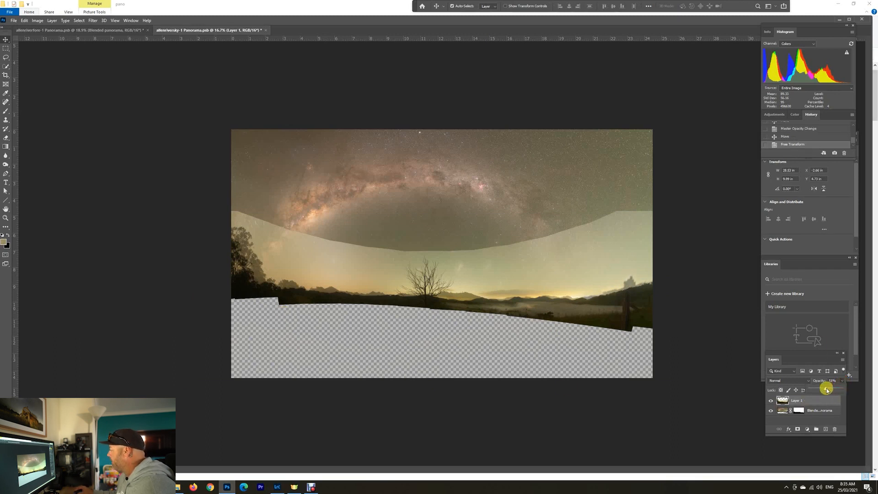
{"action": "left_click_drag", "start_coordinate": [839, 391], "coordinate": [844, 389]}
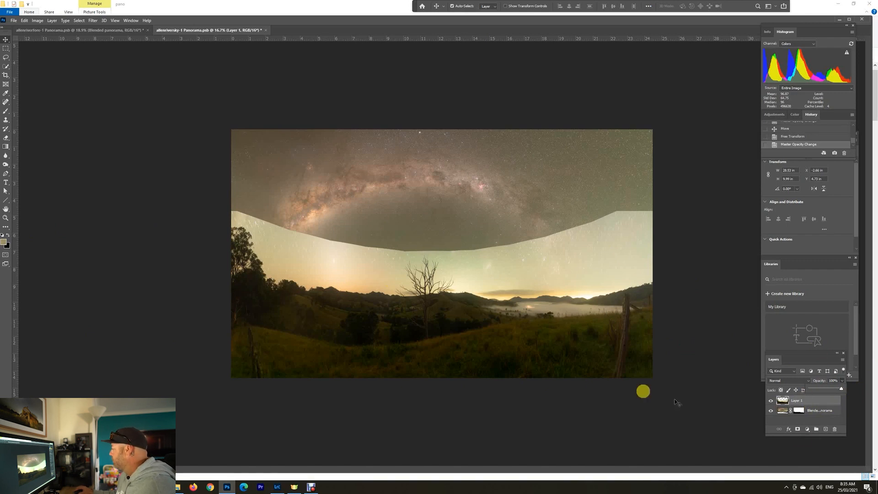
Add a layer mask to the foreground layer and paint it black over the pale sky from the right edge to around the bare tree
{"action": "left_click", "coordinate": [797, 429]}
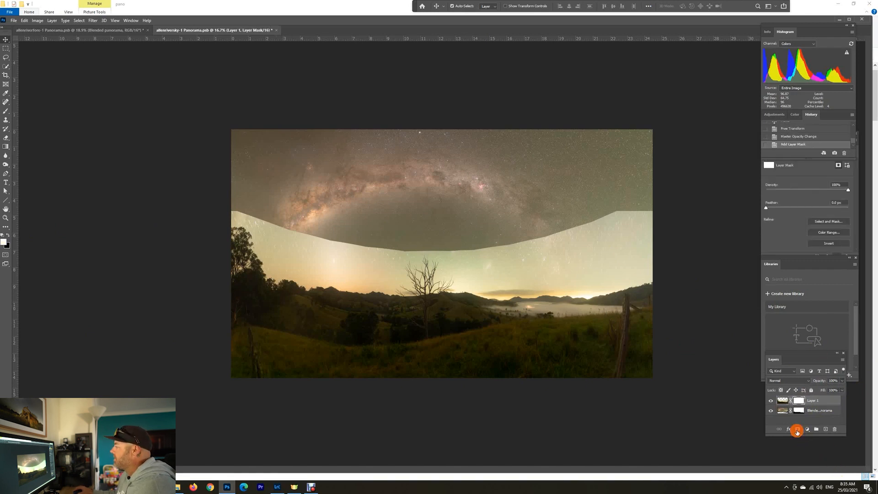
{"action": "key", "text": "z"}
{"action": "mouse_move", "coordinate": [485, 261]}
{"action": "left_mouse_down"}
{"action": "mouse_move", "coordinate": [509, 269]}
{"action": "mouse_move", "coordinate": [445, 265]}
{"action": "mouse_move", "coordinate": [353, 276]}
{"action": "left_mouse_up"}
{"action": "key", "text": "b"}
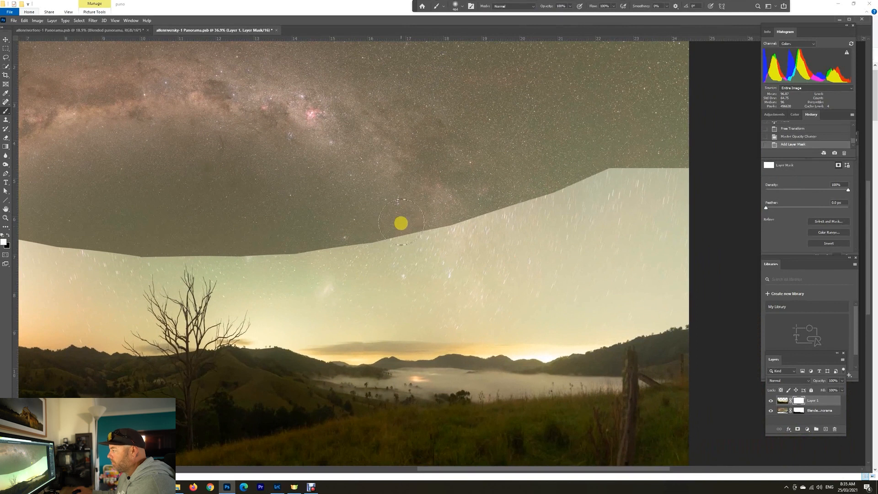
{"action": "mouse_move", "coordinate": [402, 211]}
{"action": "left_mouse_down"}
{"action": "mouse_move", "coordinate": [425, 216]}
{"action": "mouse_move", "coordinate": [411, 273]}
{"action": "mouse_move", "coordinate": [412, 364]}
{"action": "left_mouse_up"}
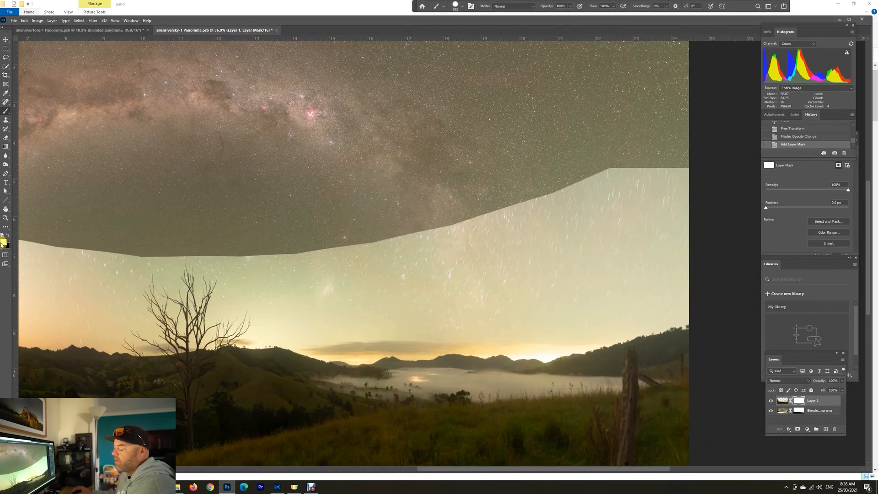
{"action": "key", "text": "x"}
{"action": "mouse_move", "coordinate": [691, 173]}
{"action": "left_mouse_down"}
{"action": "mouse_move", "coordinate": [637, 181]}
{"action": "mouse_move", "coordinate": [510, 226]}
{"action": "mouse_move", "coordinate": [378, 245]}
{"action": "mouse_move", "coordinate": [510, 241]}
{"action": "mouse_move", "coordinate": [658, 216]}
{"action": "mouse_move", "coordinate": [651, 267]}
{"action": "mouse_move", "coordinate": [581, 291]}
{"action": "mouse_move", "coordinate": [355, 292]}
{"action": "mouse_move", "coordinate": [267, 256]}
{"action": "mouse_move", "coordinate": [259, 238]}
{"action": "left_mouse_up"}
{"action": "left_click_drag", "start_coordinate": [341, 262], "coordinate": [308, 263]}
Paint the mask black over the remaining pale sky between the bare tree and the image's left edge, staying above the hills and trees
{"action": "mouse_move", "coordinate": [277, 304]}
{"action": "left_mouse_down"}
{"action": "mouse_move", "coordinate": [310, 327]}
{"action": "mouse_move", "coordinate": [346, 334]}
{"action": "mouse_move", "coordinate": [557, 333]}
{"action": "mouse_move", "coordinate": [712, 284]}
{"action": "left_mouse_up"}
{"action": "left_click_drag", "start_coordinate": [278, 291], "coordinate": [582, 284]}
{"action": "mouse_move", "coordinate": [522, 245]}
{"action": "left_mouse_down"}
{"action": "mouse_move", "coordinate": [490, 234]}
{"action": "mouse_move", "coordinate": [471, 252]}
{"action": "mouse_move", "coordinate": [446, 247]}
{"action": "mouse_move", "coordinate": [410, 319]}
{"action": "mouse_move", "coordinate": [325, 306]}
{"action": "mouse_move", "coordinate": [287, 257]}
{"action": "mouse_move", "coordinate": [327, 245]}
{"action": "mouse_move", "coordinate": [407, 250]}
{"action": "mouse_move", "coordinate": [405, 279]}
{"action": "mouse_move", "coordinate": [388, 290]}
{"action": "mouse_move", "coordinate": [308, 264]}
{"action": "mouse_move", "coordinate": [375, 270]}
{"action": "mouse_move", "coordinate": [474, 254]}
{"action": "mouse_move", "coordinate": [567, 254]}
{"action": "left_mouse_up"}
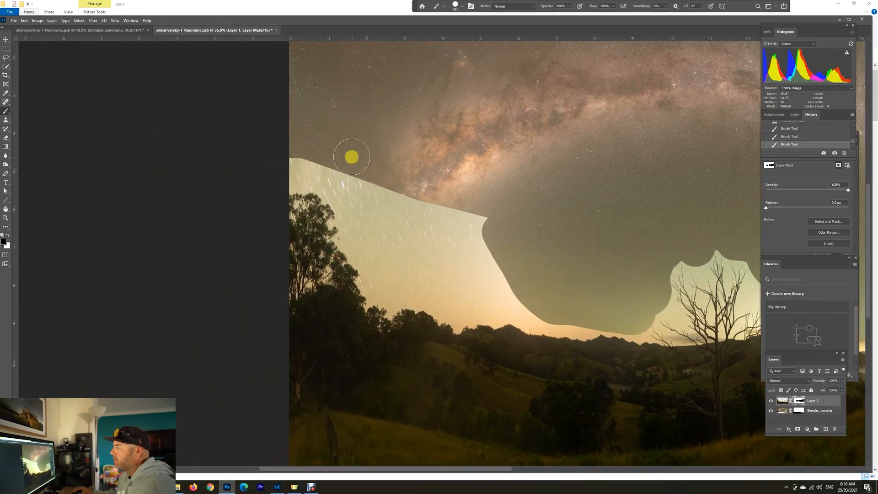
{"action": "mouse_move", "coordinate": [284, 166]}
{"action": "left_mouse_down"}
{"action": "mouse_move", "coordinate": [343, 180]}
{"action": "mouse_move", "coordinate": [390, 272]}
{"action": "mouse_move", "coordinate": [462, 300]}
{"action": "mouse_move", "coordinate": [523, 290]}
{"action": "mouse_move", "coordinate": [445, 210]}
{"action": "mouse_move", "coordinate": [386, 210]}
{"action": "mouse_move", "coordinate": [445, 270]}
{"action": "mouse_move", "coordinate": [453, 239]}
{"action": "mouse_move", "coordinate": [409, 221]}
{"action": "mouse_move", "coordinate": [441, 277]}
{"action": "mouse_move", "coordinate": [395, 286]}
{"action": "mouse_move", "coordinate": [398, 274]}
{"action": "mouse_move", "coordinate": [449, 300]}
{"action": "mouse_move", "coordinate": [574, 315]}
{"action": "mouse_move", "coordinate": [609, 302]}
{"action": "left_mouse_up"}
{"action": "key", "text": "z"}
{"action": "left_click_drag", "start_coordinate": [536, 242], "coordinate": [516, 245]}
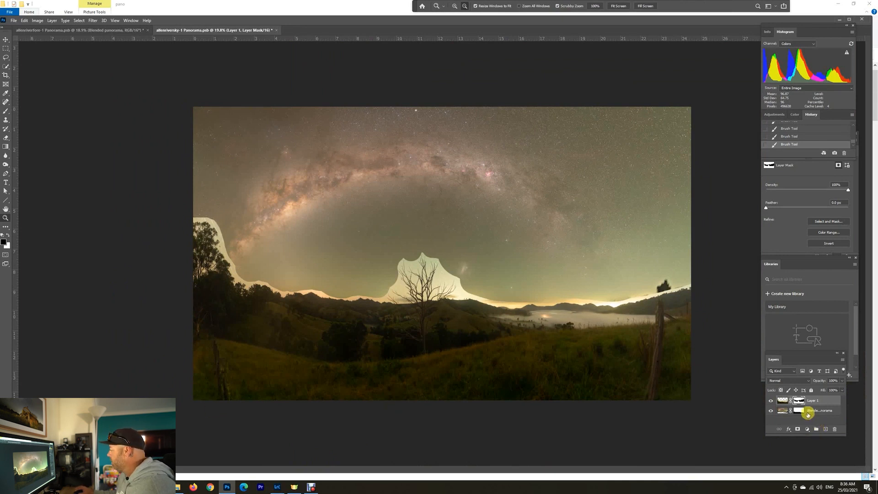
Crop the canvas in on all four sides, framing the Milky Way arch and bare tree without the dark post on the right
{"action": "left_click", "coordinate": [781, 401]}
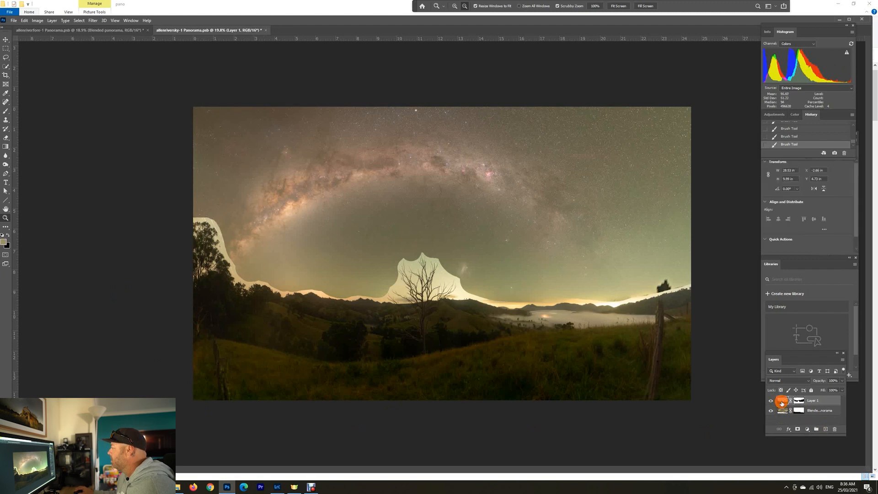
{"action": "left_click", "coordinate": [6, 77]}
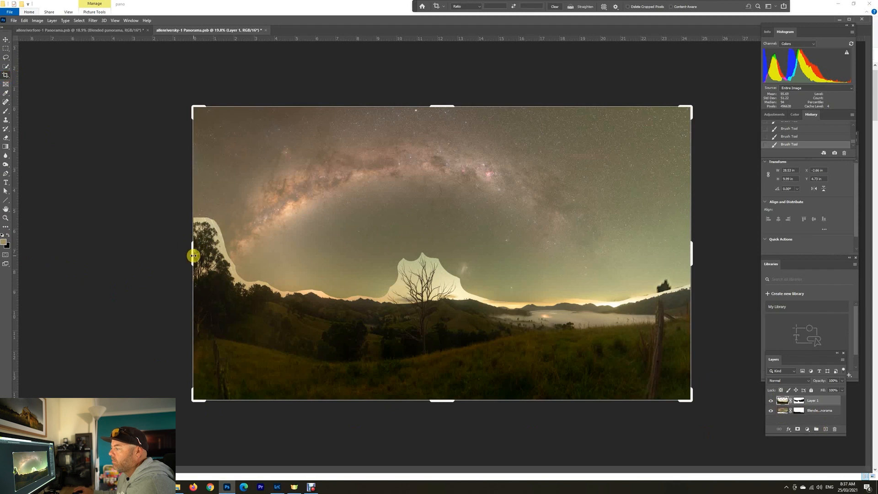
{"action": "left_click_drag", "start_coordinate": [192, 255], "coordinate": [208, 256]}
{"action": "left_click_drag", "start_coordinate": [675, 266], "coordinate": [638, 265]}
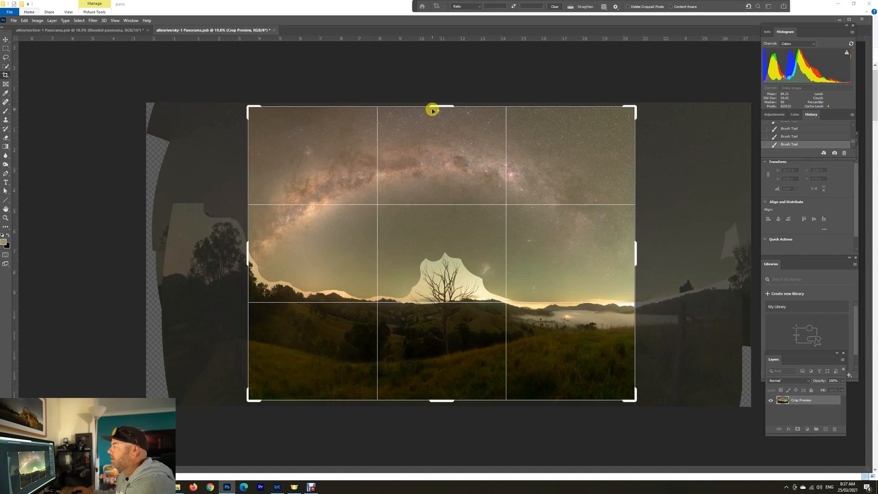
{"action": "left_click_drag", "start_coordinate": [432, 110], "coordinate": [434, 114]}
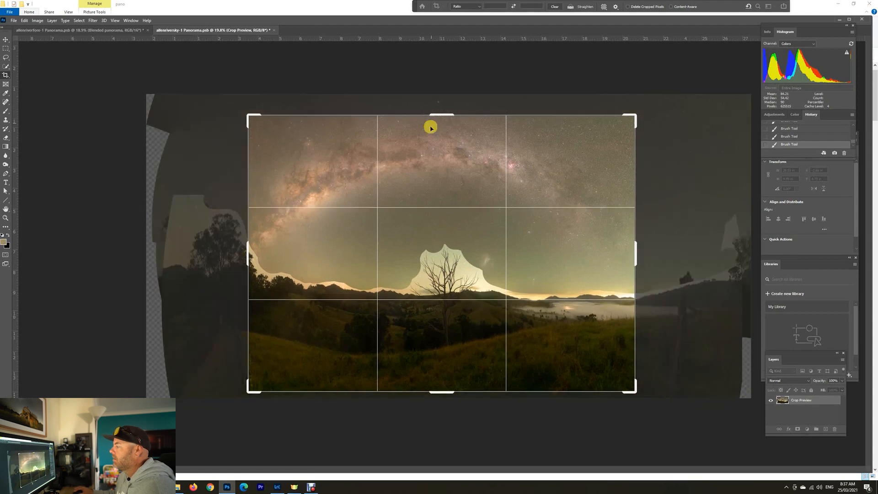
{"action": "left_click_drag", "start_coordinate": [446, 394], "coordinate": [446, 379]}
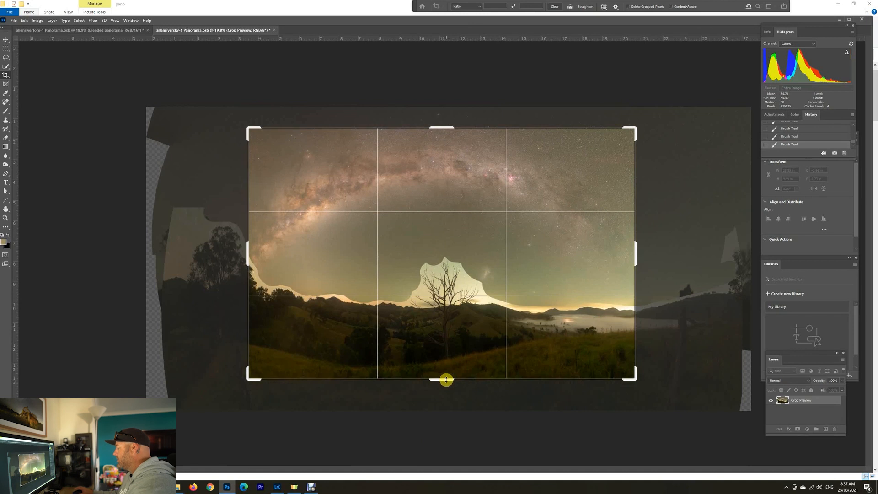
{"action": "key", "text": "Return"}
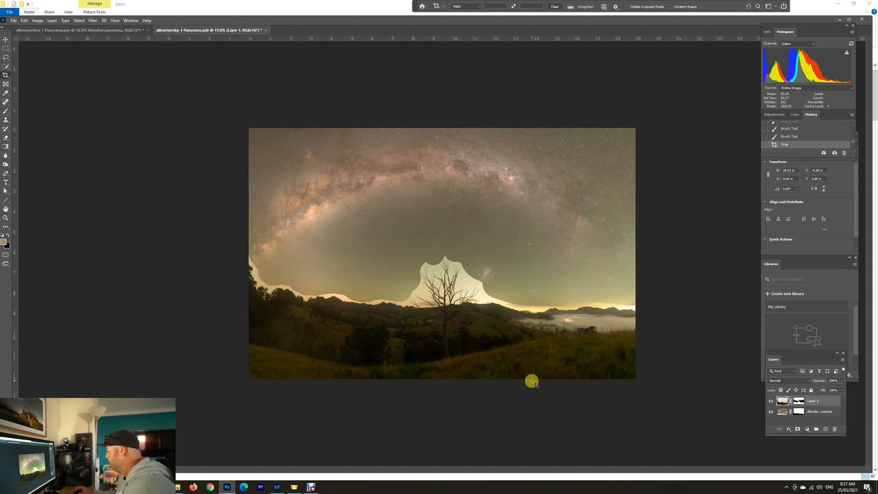
Open Color Range on the foreground layer's image, sample the bright sky above the right-hand hills and set Fuzziness to 53
{"action": "left_click", "coordinate": [800, 403]}
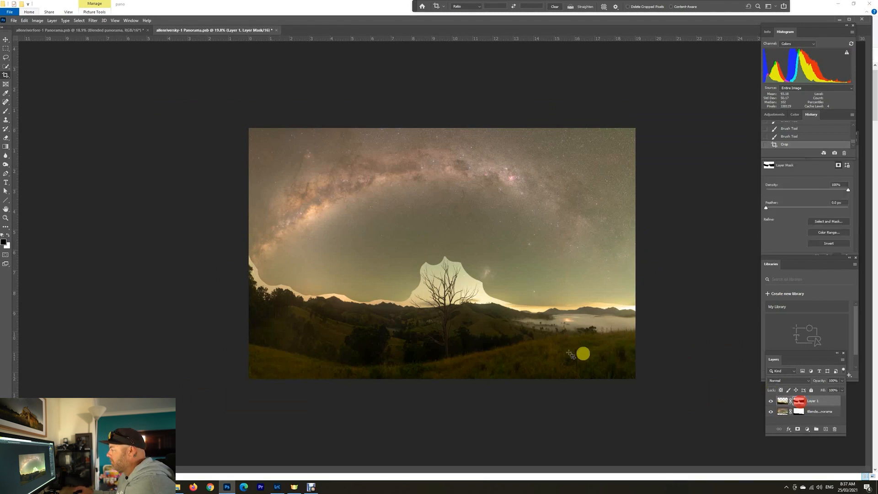
{"action": "key", "text": "z"}
{"action": "left_click", "coordinate": [471, 298]}
{"action": "left_click_drag", "start_coordinate": [481, 311], "coordinate": [286, 234]}
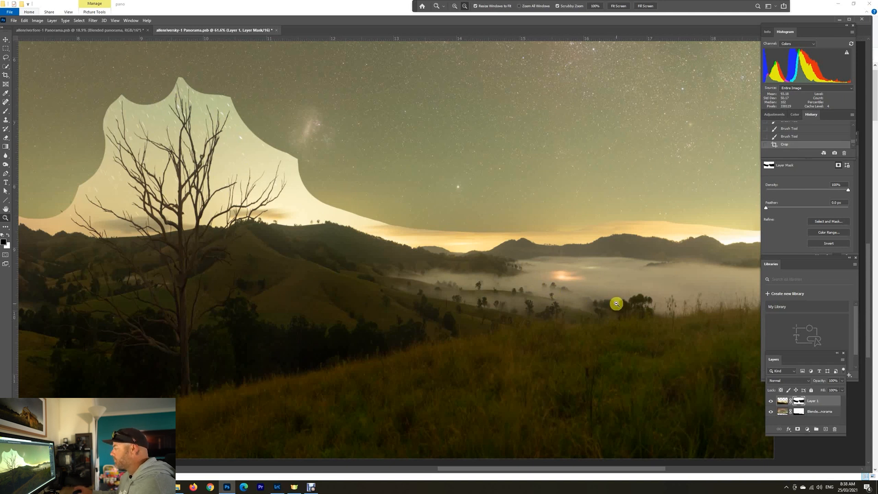
{"action": "left_click", "coordinate": [782, 400]}
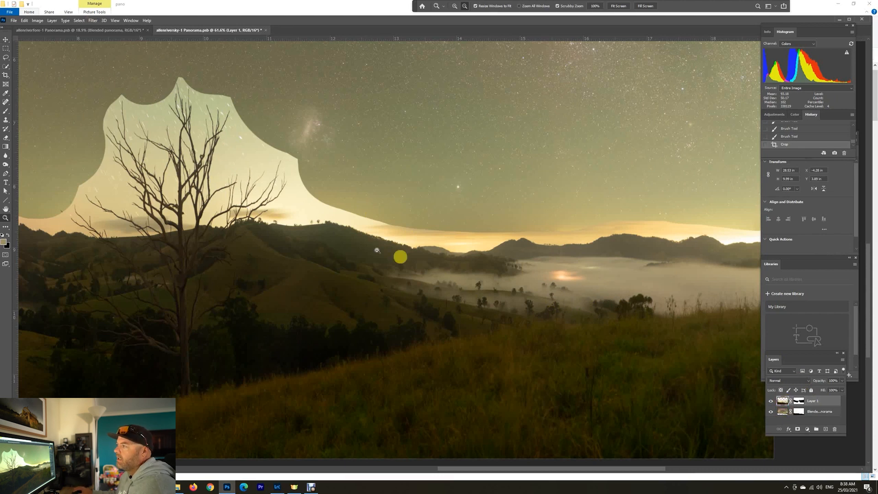
{"action": "left_click", "coordinate": [80, 21]}
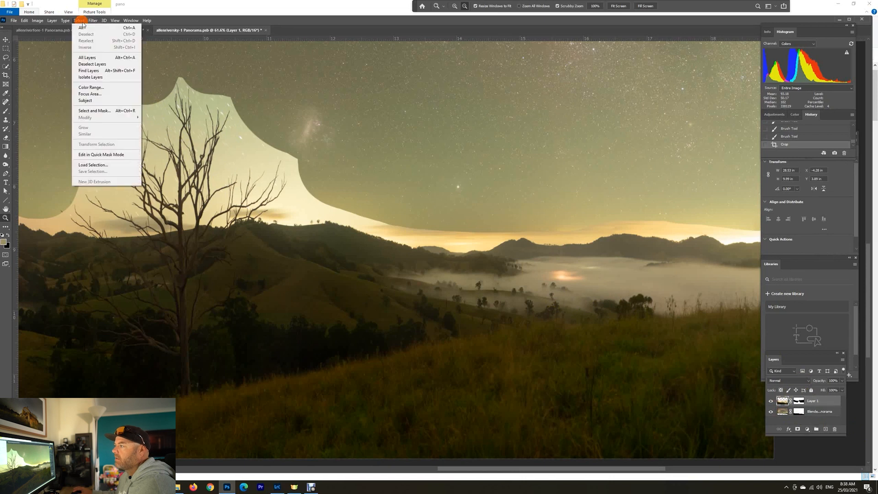
{"action": "left_click", "coordinate": [101, 87]}
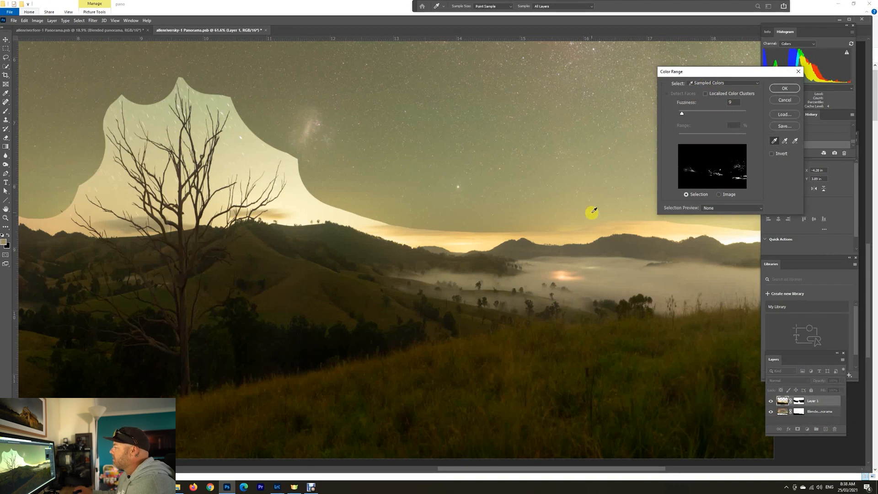
{"action": "left_click_drag", "start_coordinate": [572, 221], "coordinate": [425, 211]}
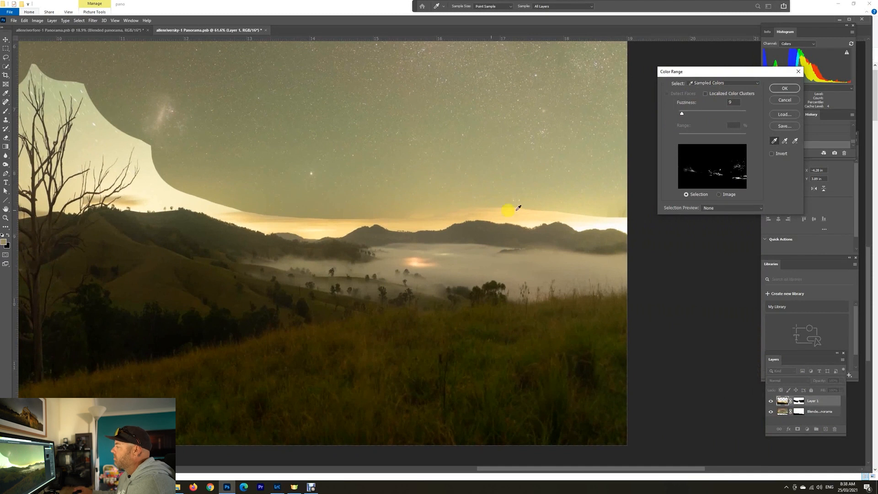
{"action": "left_click", "coordinate": [541, 216]}
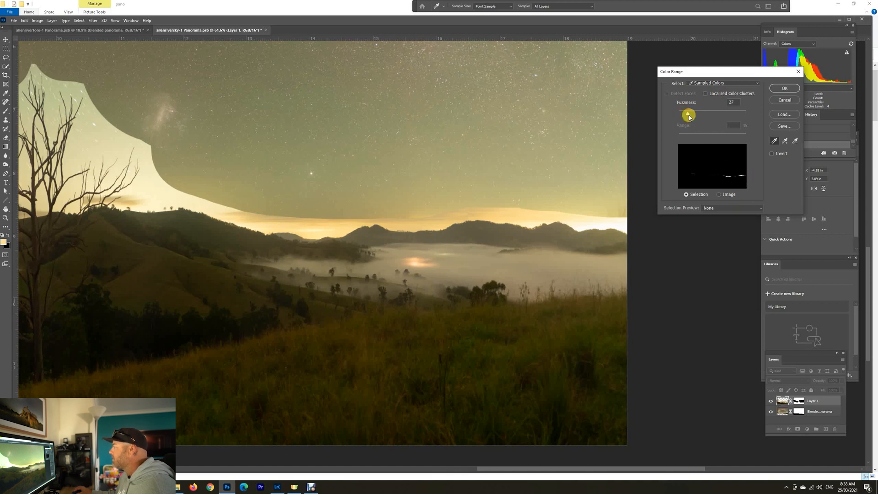
{"action": "left_click_drag", "start_coordinate": [694, 117], "coordinate": [697, 118]}
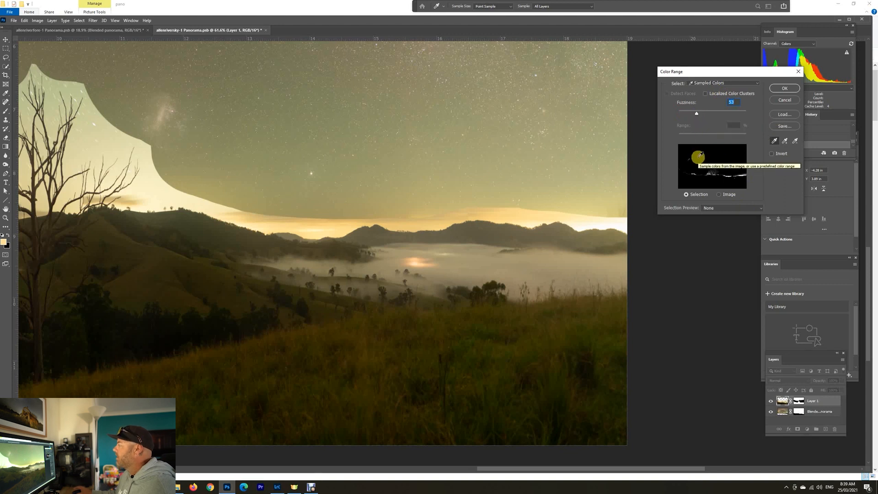
Add the pale sky tones along the horizon and around the bare tree to the Color Range sample and create the selection
{"action": "left_click", "coordinate": [785, 142]}
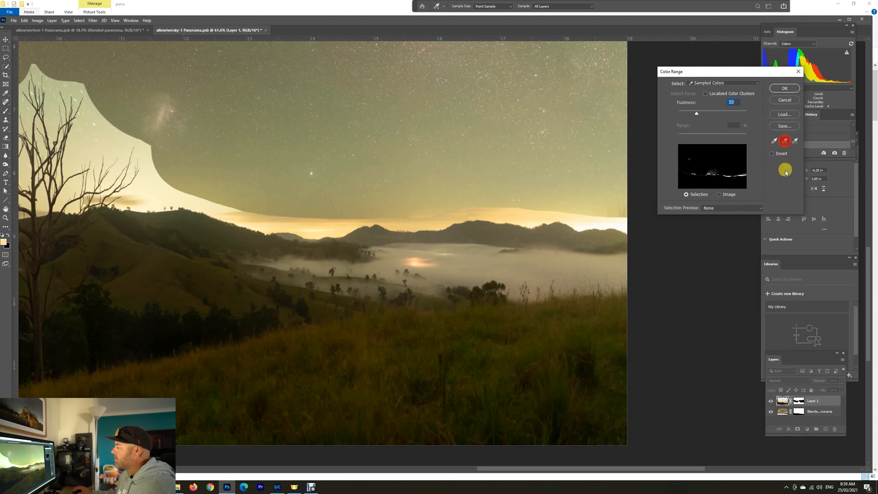
{"action": "left_click", "coordinate": [293, 222]}
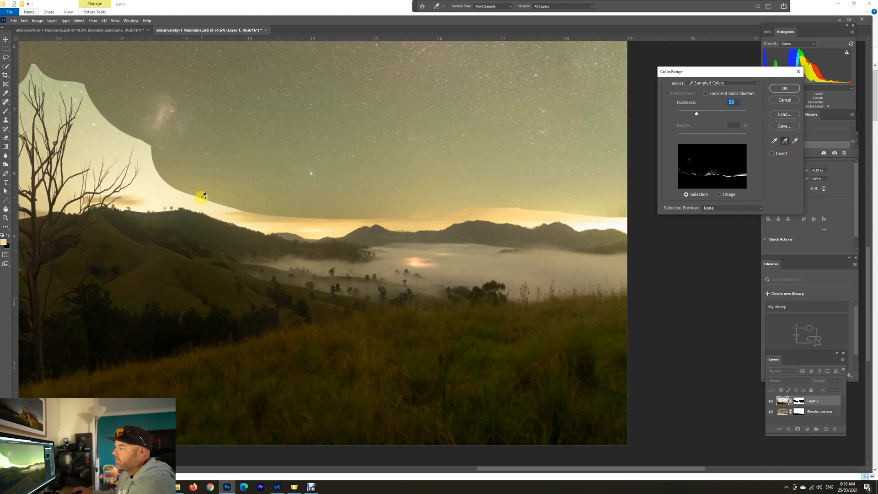
{"action": "left_click_drag", "start_coordinate": [196, 191], "coordinate": [429, 232]}
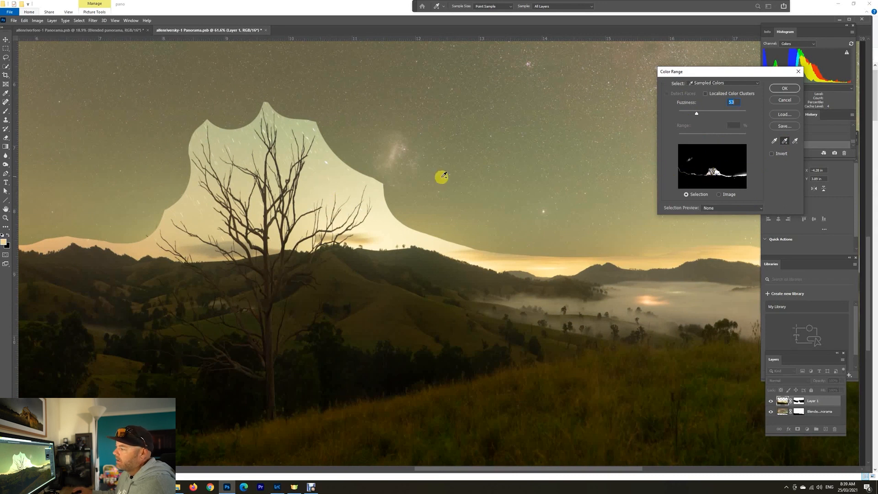
{"action": "left_click", "coordinate": [196, 208]}
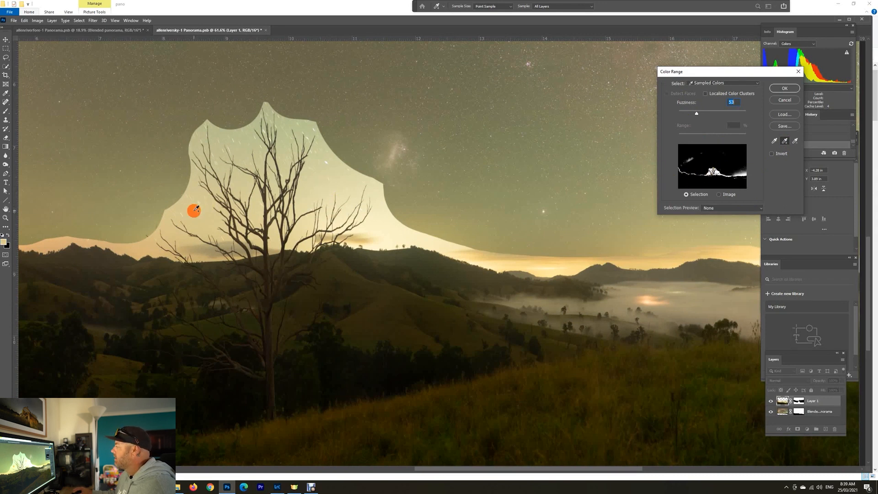
{"action": "left_click_drag", "start_coordinate": [188, 236], "coordinate": [602, 225]}
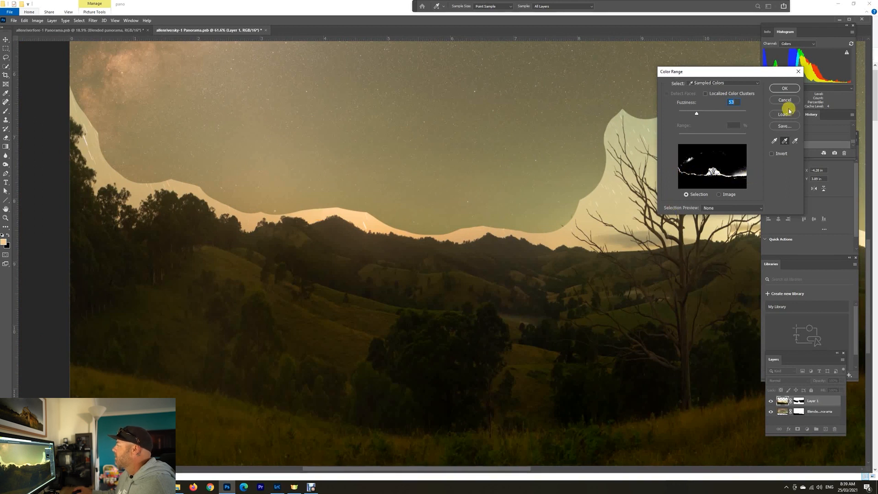
{"action": "left_click", "coordinate": [784, 88]}
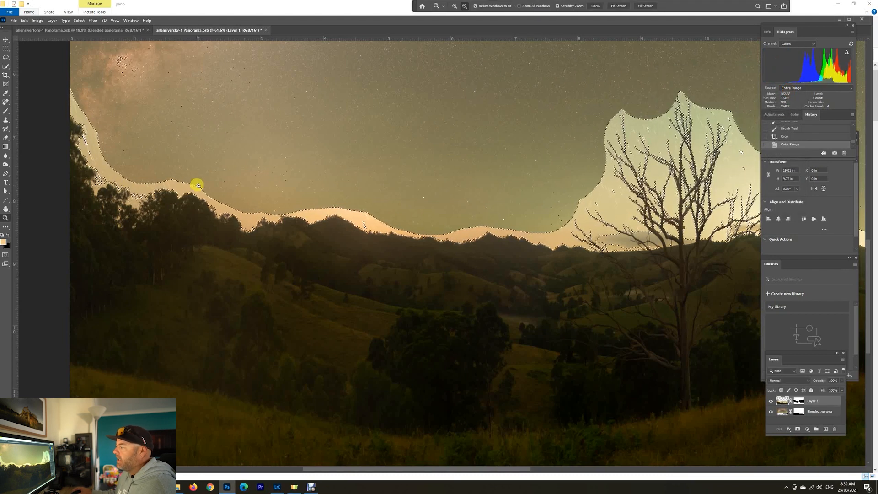
Paint the layer mask black inside the selection along the horizon, through the tree branches and above the left-hand trees, and clear the selection
{"action": "left_click_drag", "start_coordinate": [641, 212], "coordinate": [148, 229]}
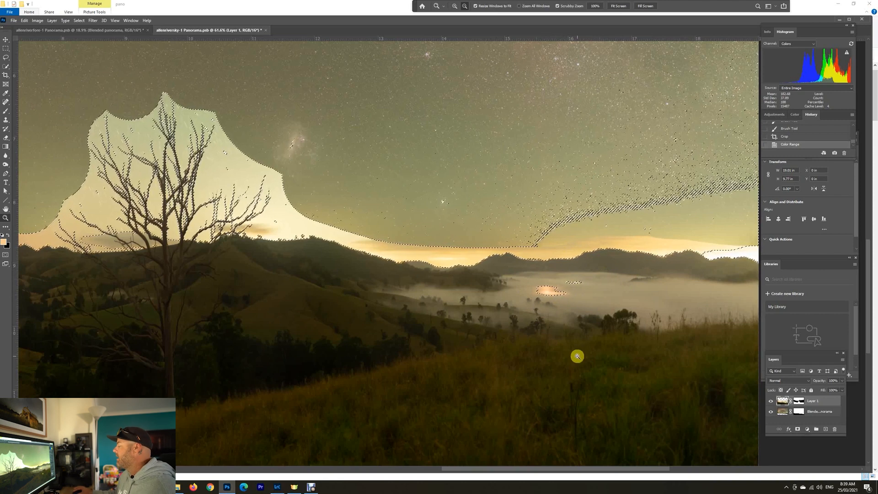
{"action": "left_click", "coordinate": [798, 401]}
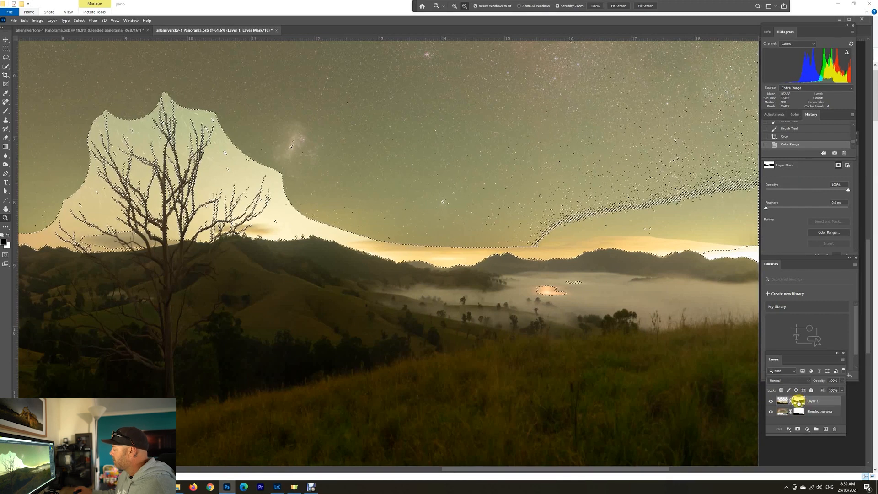
{"action": "key", "text": "b"}
{"action": "left_click_drag", "start_coordinate": [655, 304], "coordinate": [646, 305]}
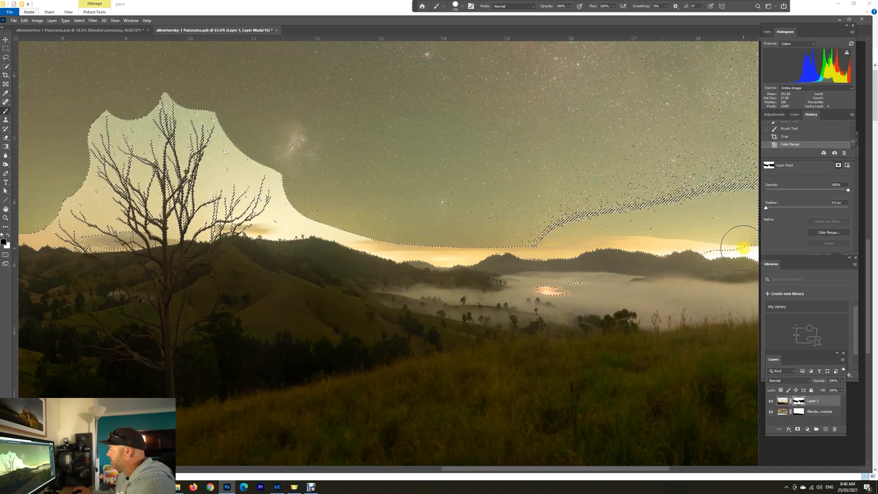
{"action": "mouse_move", "coordinate": [742, 249]}
{"action": "left_mouse_down"}
{"action": "mouse_move", "coordinate": [648, 245]}
{"action": "mouse_move", "coordinate": [482, 265]}
{"action": "left_mouse_up"}
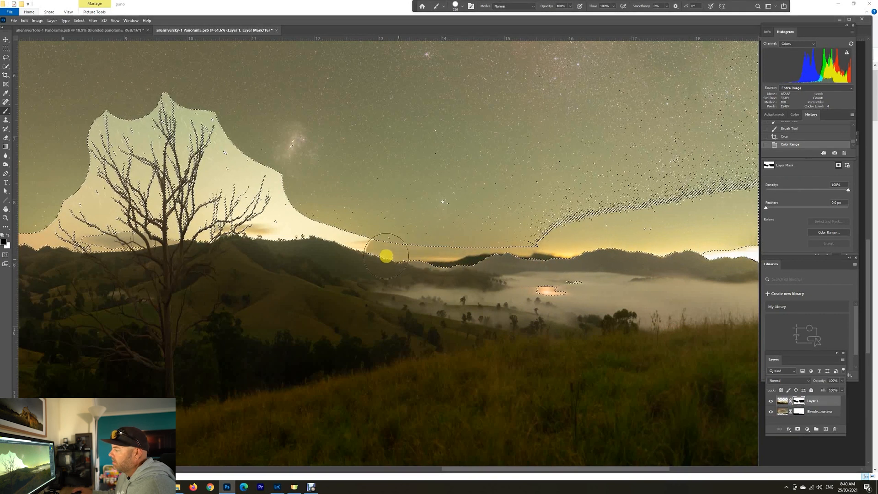
{"action": "left_click", "coordinate": [297, 214]}
{"action": "mouse_move", "coordinate": [298, 215]}
{"action": "left_mouse_down"}
{"action": "mouse_move", "coordinate": [246, 174]}
{"action": "mouse_move", "coordinate": [199, 117]}
{"action": "mouse_move", "coordinate": [157, 110]}
{"action": "mouse_move", "coordinate": [111, 128]}
{"action": "mouse_move", "coordinate": [83, 183]}
{"action": "mouse_move", "coordinate": [160, 140]}
{"action": "mouse_move", "coordinate": [113, 174]}
{"action": "mouse_move", "coordinate": [197, 134]}
{"action": "mouse_move", "coordinate": [151, 192]}
{"action": "mouse_move", "coordinate": [189, 158]}
{"action": "mouse_move", "coordinate": [171, 195]}
{"action": "mouse_move", "coordinate": [209, 172]}
{"action": "mouse_move", "coordinate": [245, 206]}
{"action": "mouse_move", "coordinate": [308, 238]}
{"action": "mouse_move", "coordinate": [178, 222]}
{"action": "mouse_move", "coordinate": [64, 239]}
{"action": "mouse_move", "coordinate": [101, 207]}
{"action": "mouse_move", "coordinate": [150, 204]}
{"action": "mouse_move", "coordinate": [152, 250]}
{"action": "mouse_move", "coordinate": [566, 277]}
{"action": "left_mouse_up"}
{"action": "mouse_move", "coordinate": [446, 260]}
{"action": "left_mouse_down"}
{"action": "mouse_move", "coordinate": [224, 232]}
{"action": "mouse_move", "coordinate": [127, 235]}
{"action": "mouse_move", "coordinate": [172, 231]}
{"action": "mouse_move", "coordinate": [466, 278]}
{"action": "mouse_move", "coordinate": [386, 282]}
{"action": "mouse_move", "coordinate": [349, 259]}
{"action": "mouse_move", "coordinate": [285, 247]}
{"action": "mouse_move", "coordinate": [255, 176]}
{"action": "mouse_move", "coordinate": [302, 272]}
{"action": "mouse_move", "coordinate": [382, 265]}
{"action": "mouse_move", "coordinate": [491, 291]}
{"action": "left_mouse_up"}
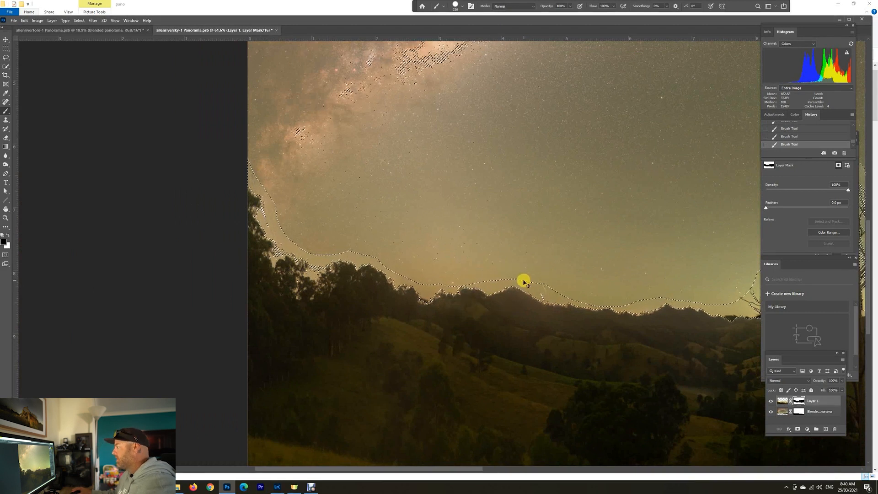
{"action": "key", "text": "ctrl+d"}
Display the foreground layer's mask on its own and examine its coverage around the bare tree and along the horizon
{"action": "key", "text": "z"}
{"action": "left_click", "coordinate": [555, 268], "text": "alt"}
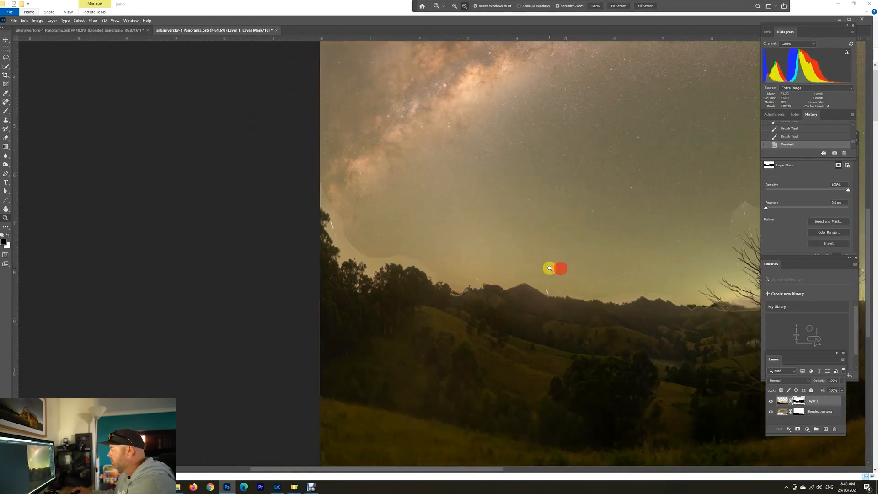
{"action": "left_click", "coordinate": [566, 297], "text": "alt"}
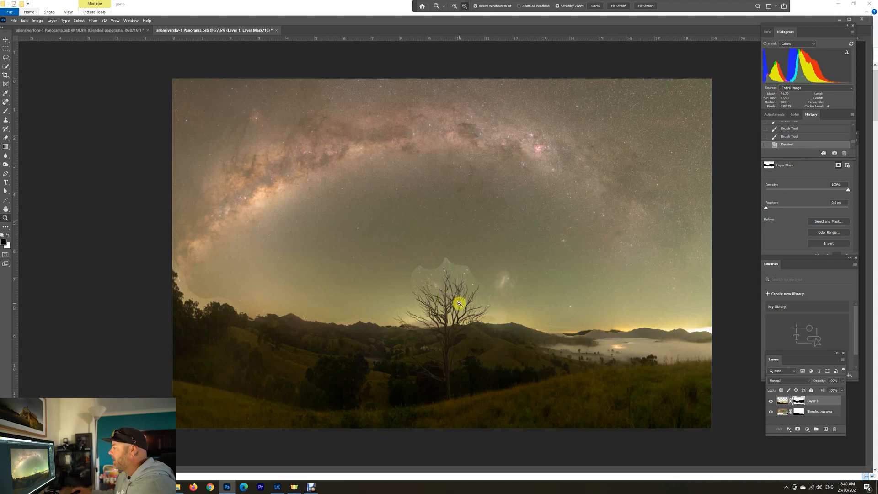
{"action": "left_click_drag", "start_coordinate": [446, 287], "coordinate": [471, 306]}
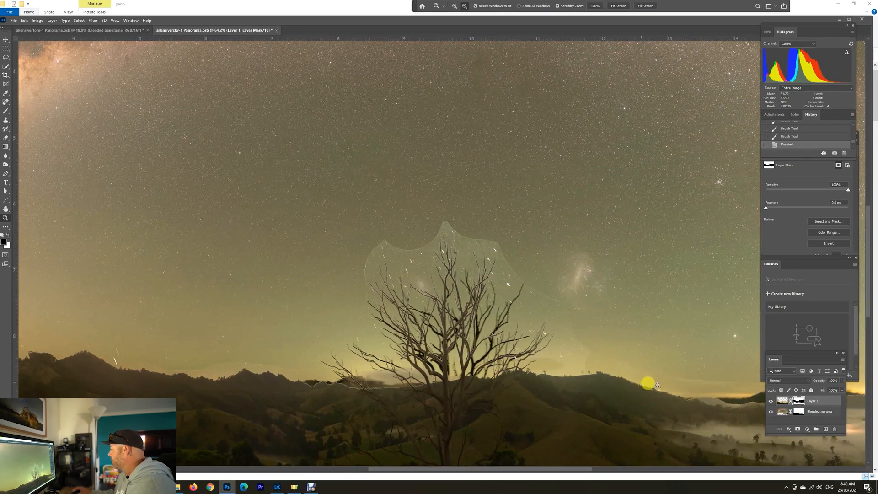
{"action": "left_click", "coordinate": [799, 401], "text": "alt"}
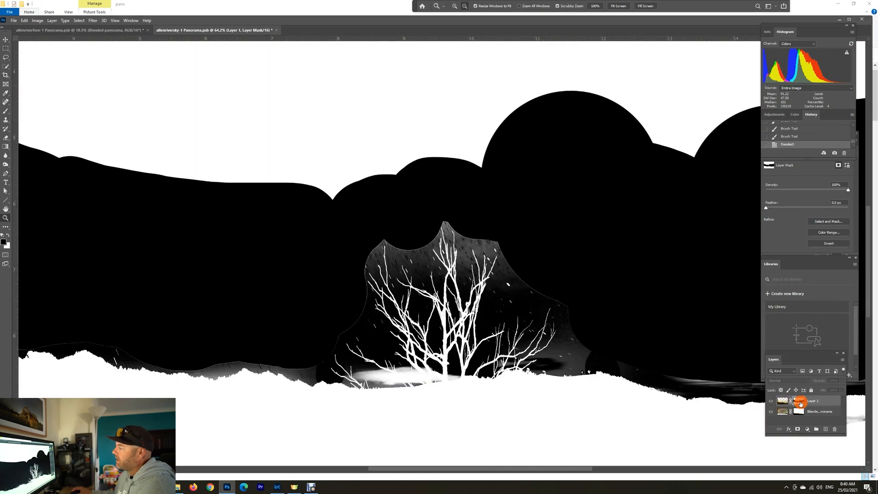
{"action": "left_click_drag", "start_coordinate": [557, 208], "coordinate": [524, 217]}
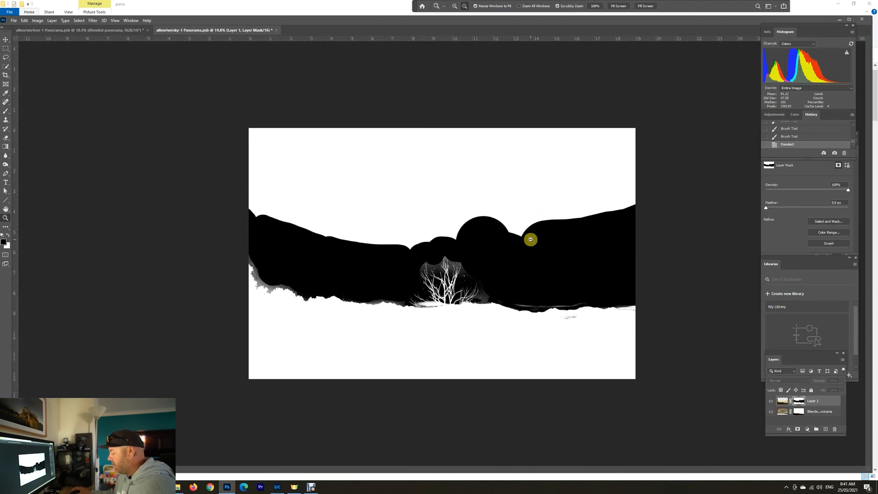
Paint the remaining white sky area on the foreground layer's mask black with a large brush
{"action": "key", "text": "b"}
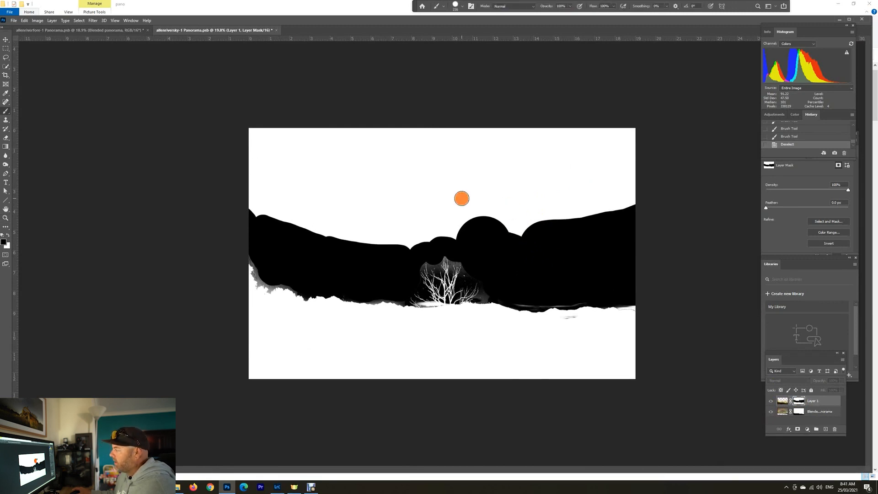
{"action": "mouse_move", "coordinate": [628, 147]}
{"action": "left_mouse_down"}
{"action": "mouse_move", "coordinate": [351, 131]}
{"action": "mouse_move", "coordinate": [277, 131]}
{"action": "mouse_move", "coordinate": [271, 143]}
{"action": "mouse_move", "coordinate": [271, 204]}
{"action": "mouse_move", "coordinate": [304, 218]}
{"action": "mouse_move", "coordinate": [376, 229]}
{"action": "mouse_move", "coordinate": [535, 223]}
{"action": "mouse_move", "coordinate": [634, 210]}
{"action": "mouse_move", "coordinate": [582, 191]}
{"action": "mouse_move", "coordinate": [307, 174]}
{"action": "left_mouse_up"}
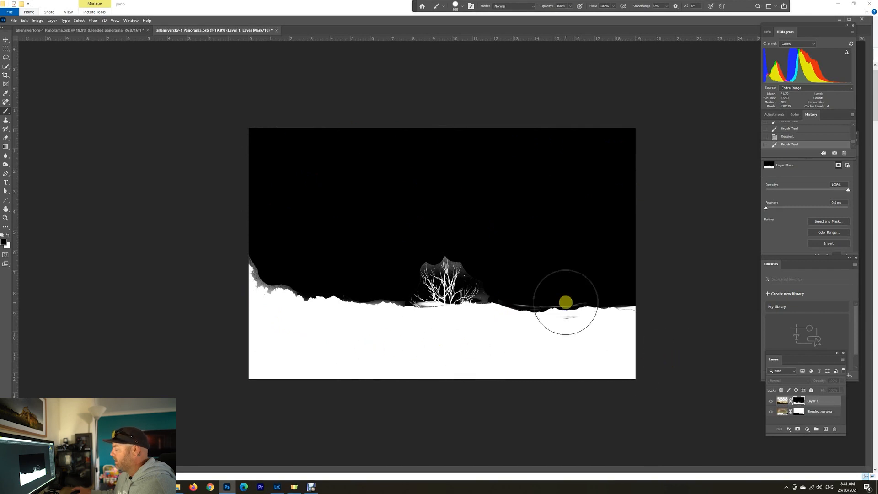
Darken the grey haze above the left-hand tree line on the mask using the Burn tool, Shadows range, 100% exposure
{"action": "key", "text": "z"}
{"action": "left_click_drag", "start_coordinate": [477, 257], "coordinate": [503, 269]}
{"action": "left_click_drag", "start_coordinate": [472, 320], "coordinate": [617, 239]}
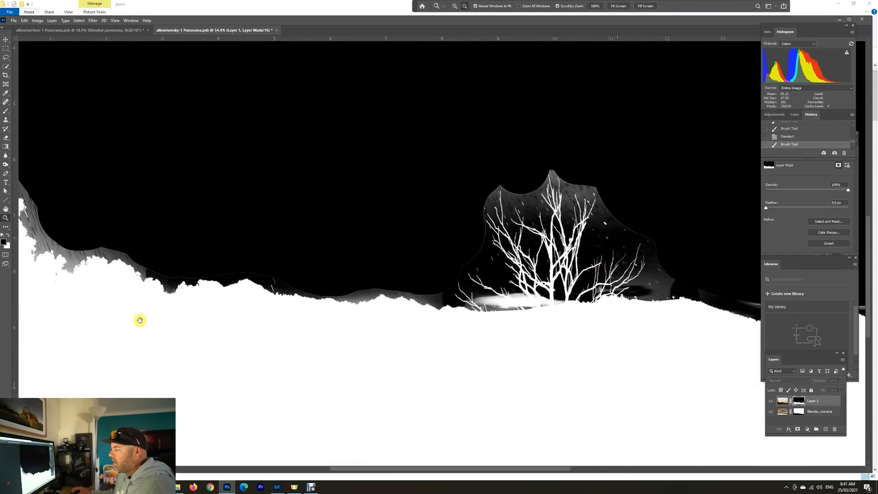
{"action": "left_click_drag", "start_coordinate": [140, 320], "coordinate": [365, 343]}
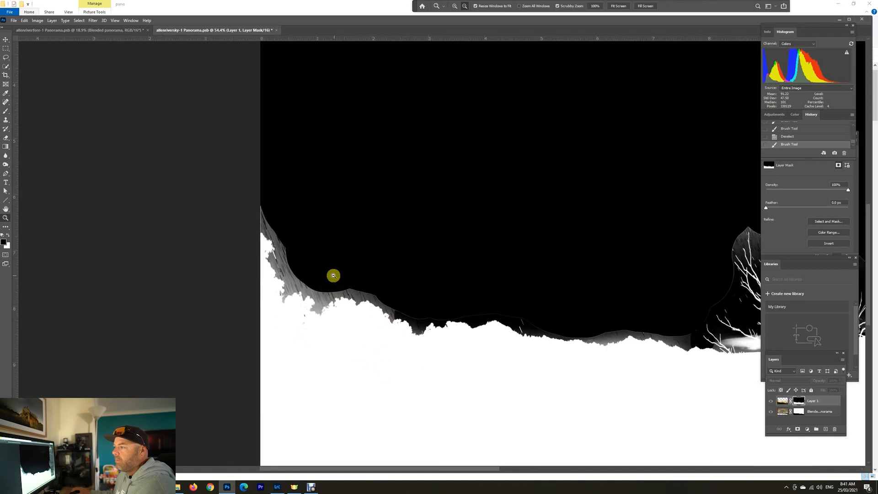
{"action": "left_click", "coordinate": [8, 167]}
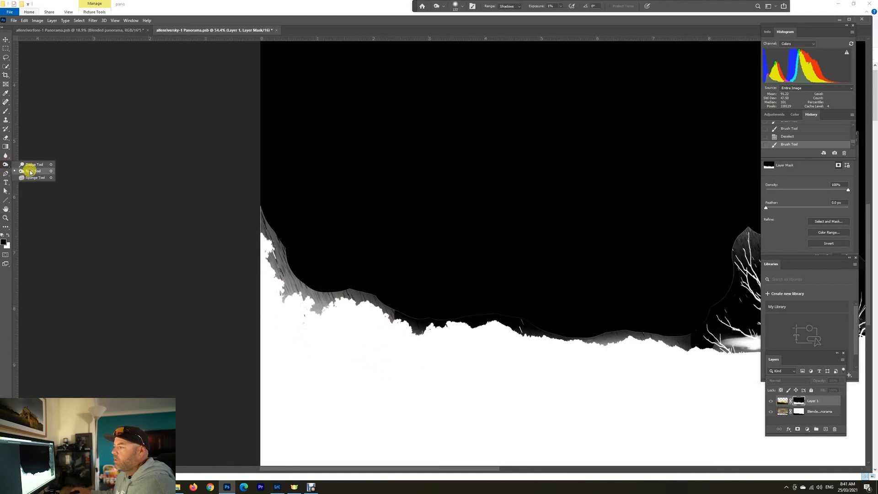
{"action": "left_click", "coordinate": [30, 172]}
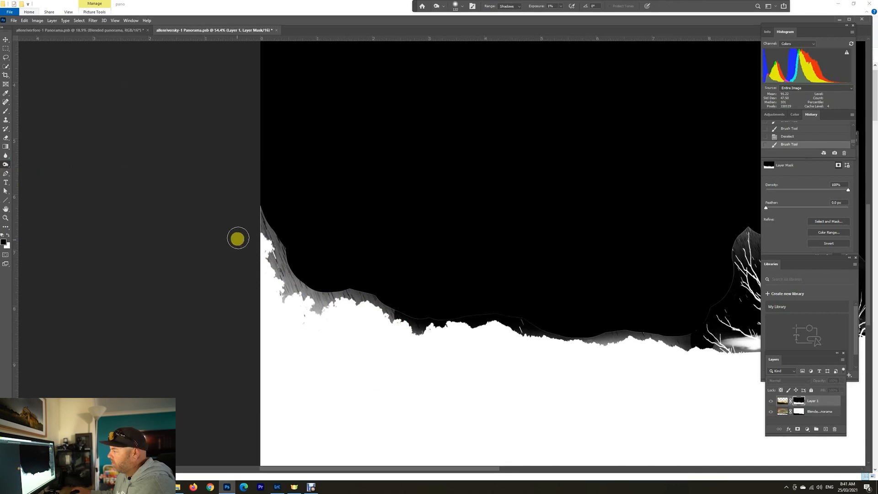
{"action": "left_click_drag", "start_coordinate": [309, 226], "coordinate": [322, 228]}
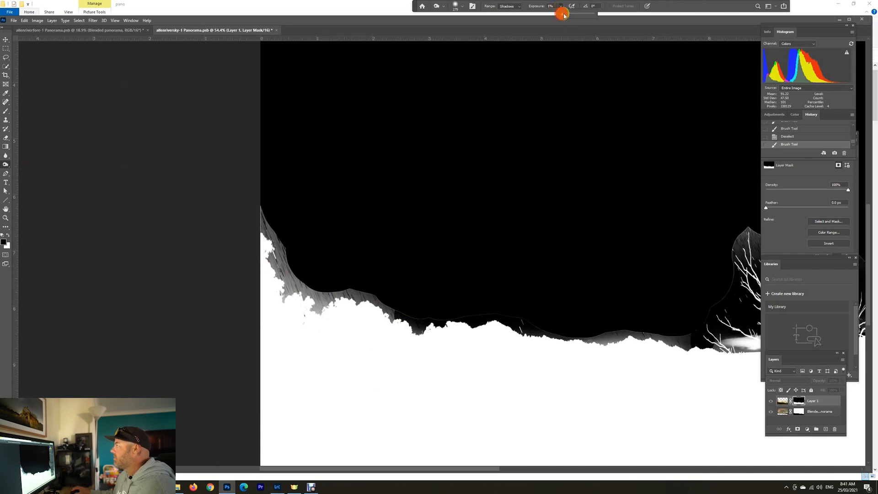
{"action": "left_click", "coordinate": [374, 294]}
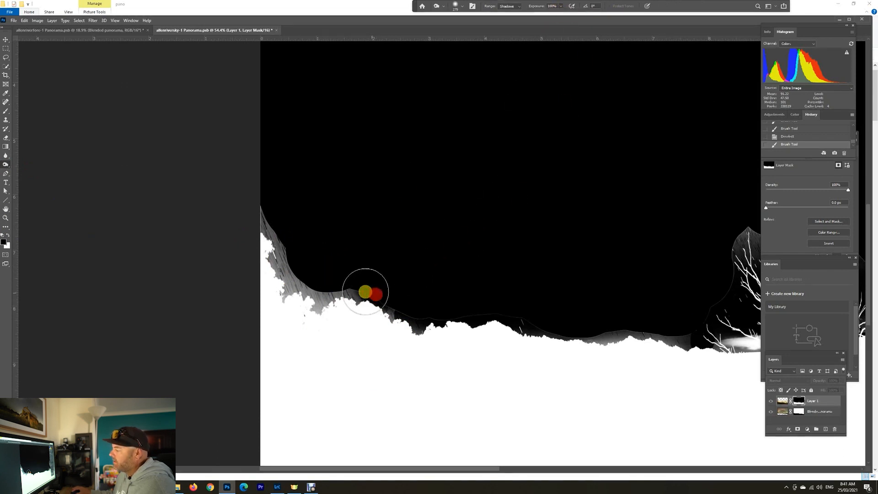
{"action": "mouse_move", "coordinate": [329, 291]}
{"action": "left_mouse_down"}
{"action": "mouse_move", "coordinate": [295, 282]}
{"action": "mouse_move", "coordinate": [266, 199]}
{"action": "mouse_move", "coordinate": [285, 281]}
{"action": "mouse_move", "coordinate": [320, 289]}
{"action": "mouse_move", "coordinate": [318, 302]}
{"action": "mouse_move", "coordinate": [326, 296]}
{"action": "mouse_move", "coordinate": [431, 333]}
{"action": "mouse_move", "coordinate": [476, 318]}
{"action": "mouse_move", "coordinate": [578, 337]}
{"action": "mouse_move", "coordinate": [647, 332]}
{"action": "mouse_move", "coordinate": [561, 342]}
{"action": "mouse_move", "coordinate": [683, 341]}
{"action": "mouse_move", "coordinate": [425, 320]}
{"action": "left_mouse_up"}
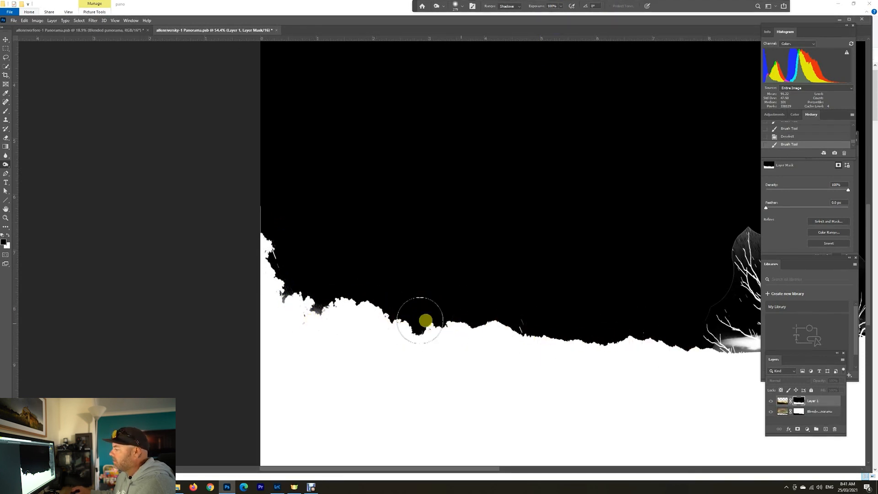
{"action": "mouse_move", "coordinate": [312, 294]}
{"action": "left_mouse_down"}
{"action": "mouse_move", "coordinate": [259, 197]}
{"action": "mouse_move", "coordinate": [300, 270]}
{"action": "mouse_move", "coordinate": [438, 309]}
{"action": "left_mouse_up"}
Burn the grey haze around the bare tree and along the right-hand hills on the mask to black
{"action": "left_click_drag", "start_coordinate": [653, 333], "coordinate": [389, 327]}
{"action": "mouse_move", "coordinate": [443, 265]}
{"action": "left_mouse_down"}
{"action": "mouse_move", "coordinate": [472, 239]}
{"action": "mouse_move", "coordinate": [508, 239]}
{"action": "mouse_move", "coordinate": [546, 200]}
{"action": "mouse_move", "coordinate": [621, 282]}
{"action": "mouse_move", "coordinate": [635, 312]}
{"action": "mouse_move", "coordinate": [660, 319]}
{"action": "mouse_move", "coordinate": [588, 316]}
{"action": "left_mouse_up"}
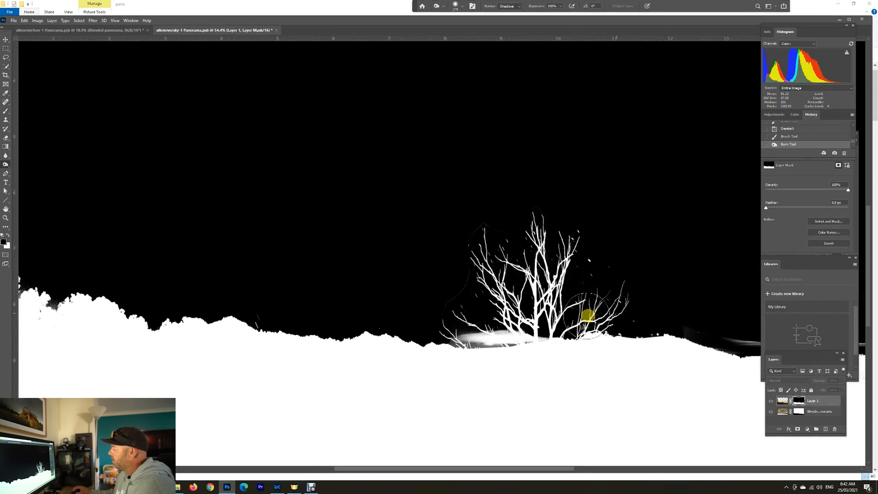
{"action": "mouse_move", "coordinate": [494, 327]}
{"action": "left_mouse_down"}
{"action": "mouse_move", "coordinate": [474, 331]}
{"action": "mouse_move", "coordinate": [517, 332]}
{"action": "mouse_move", "coordinate": [421, 330]}
{"action": "mouse_move", "coordinate": [486, 249]}
{"action": "mouse_move", "coordinate": [510, 196]}
{"action": "mouse_move", "coordinate": [491, 219]}
{"action": "mouse_move", "coordinate": [574, 209]}
{"action": "mouse_move", "coordinate": [584, 256]}
{"action": "mouse_move", "coordinate": [265, 319]}
{"action": "left_mouse_up"}
{"action": "left_click_drag", "start_coordinate": [631, 322], "coordinate": [318, 313]}
{"action": "mouse_move", "coordinate": [375, 319]}
{"action": "left_mouse_down"}
{"action": "mouse_move", "coordinate": [497, 331]}
{"action": "mouse_move", "coordinate": [596, 315]}
{"action": "mouse_move", "coordinate": [365, 337]}
{"action": "mouse_move", "coordinate": [347, 328]}
{"action": "mouse_move", "coordinate": [737, 324]}
{"action": "mouse_move", "coordinate": [463, 324]}
{"action": "mouse_move", "coordinate": [286, 307]}
{"action": "mouse_move", "coordinate": [751, 330]}
{"action": "mouse_move", "coordinate": [548, 329]}
{"action": "mouse_move", "coordinate": [330, 307]}
{"action": "left_mouse_up"}
Brush white over the grey patches in the ground just below the right-hand hills on the mask
{"action": "key", "text": "z"}
{"action": "left_click_drag", "start_coordinate": [671, 353], "coordinate": [699, 410]}
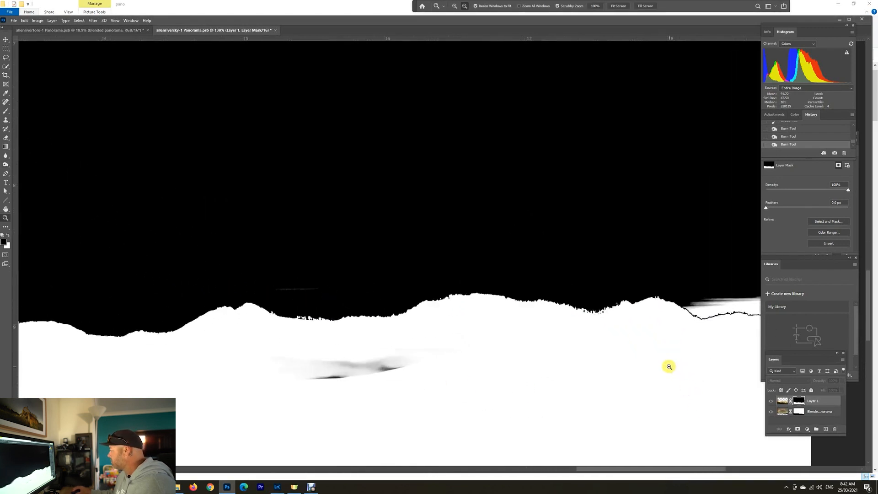
{"action": "left_click_drag", "start_coordinate": [669, 367], "coordinate": [458, 351]}
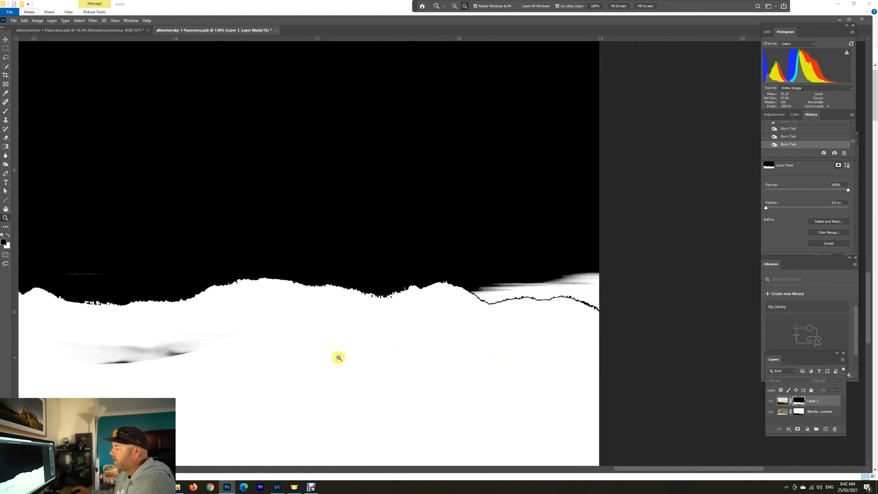
{"action": "left_click_drag", "start_coordinate": [330, 358], "coordinate": [533, 287]}
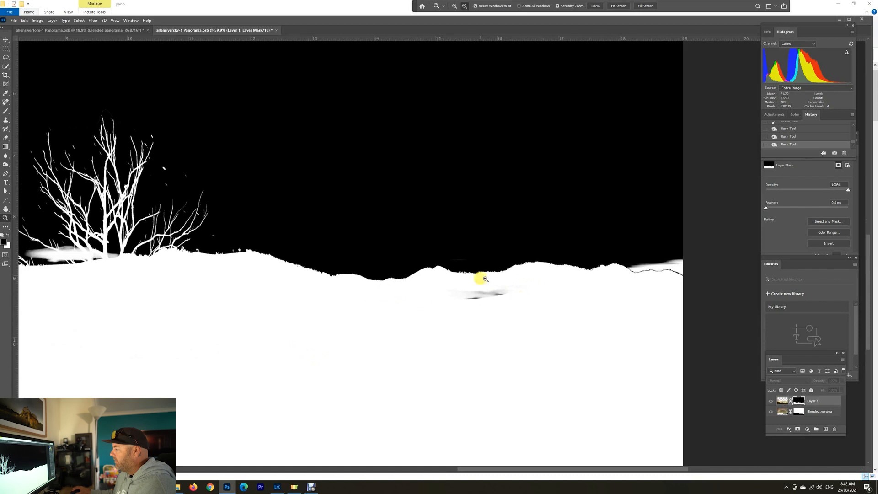
{"action": "key", "text": "b"}
{"action": "left_click_drag", "start_coordinate": [472, 342], "coordinate": [404, 341], "text": "alt"}
{"action": "left_click", "coordinate": [501, 309]}
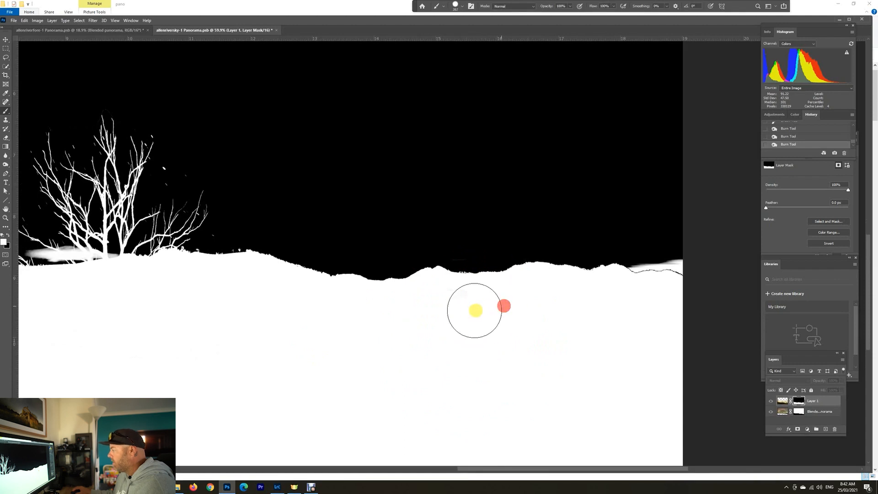
Paint the stray white streaks above the left-hand ridge black on the mask, undoing any stroke made in white
{"action": "left_click_drag", "start_coordinate": [262, 353], "coordinate": [567, 382]}
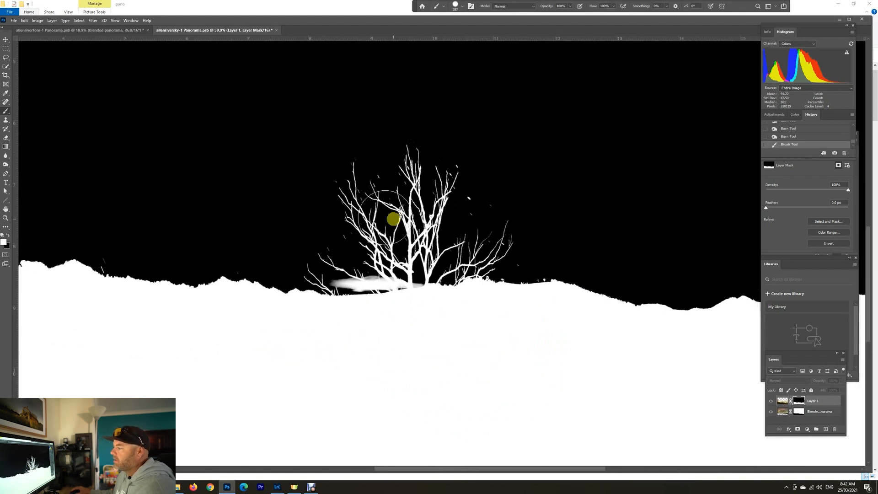
{"action": "left_click_drag", "start_coordinate": [157, 268], "coordinate": [309, 322]}
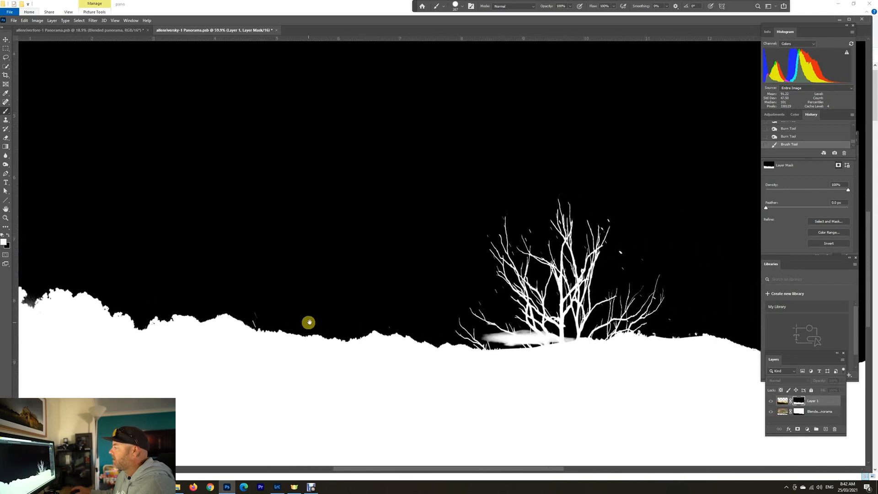
{"action": "key", "text": "z"}
{"action": "left_click_drag", "start_coordinate": [228, 321], "coordinate": [282, 367]}
{"action": "key", "text": "b"}
{"action": "left_click_drag", "start_coordinate": [457, 251], "coordinate": [280, 252]}
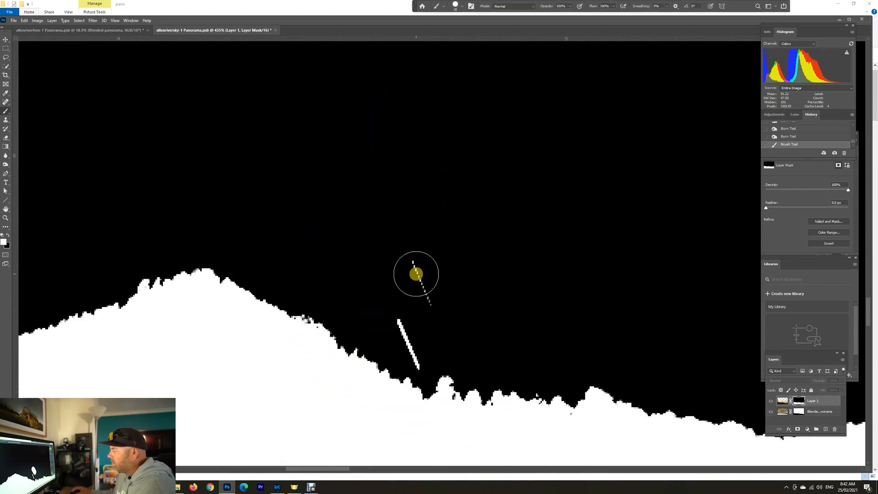
{"action": "mouse_move", "coordinate": [417, 274]}
{"action": "left_mouse_down"}
{"action": "mouse_move", "coordinate": [437, 308]}
{"action": "mouse_move", "coordinate": [426, 327]}
{"action": "left_mouse_up"}
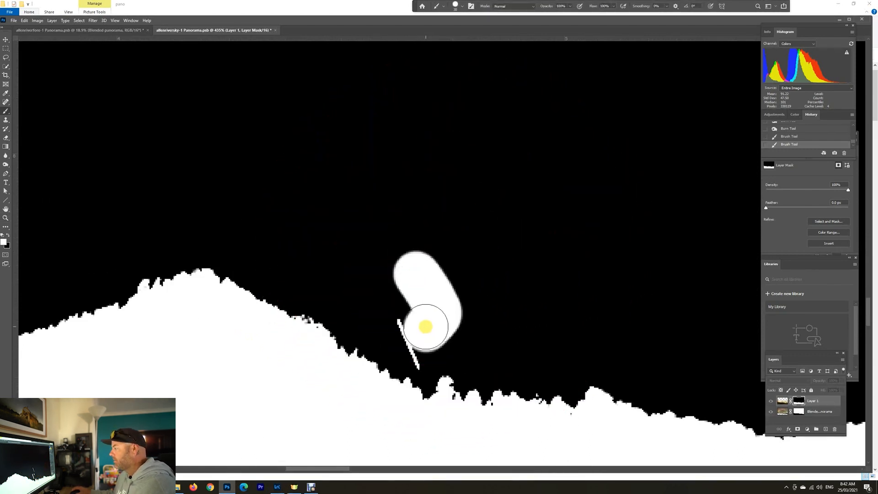
{"action": "key", "text": "ctrl+z"}
{"action": "mouse_move", "coordinate": [425, 326]}
{"action": "left_mouse_down"}
{"action": "mouse_move", "coordinate": [409, 275]}
{"action": "mouse_move", "coordinate": [431, 316]}
{"action": "mouse_move", "coordinate": [420, 352]}
{"action": "mouse_move", "coordinate": [398, 320]}
{"action": "left_mouse_up"}
{"action": "left_click_drag", "start_coordinate": [635, 296], "coordinate": [151, 236]}
{"action": "left_click_drag", "start_coordinate": [583, 271], "coordinate": [227, 265]}
{"action": "left_click", "coordinate": [531, 318]}
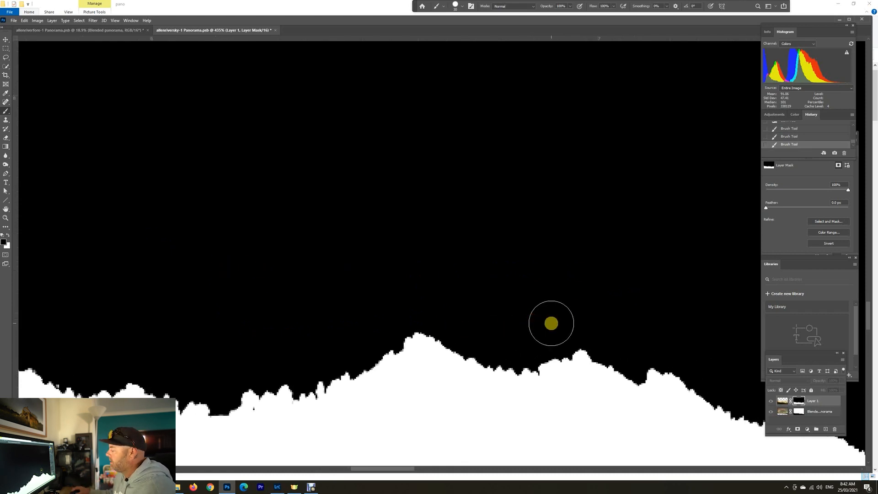
Paint out the stray white streak and specks beside the bare tree's outer left-hand branches in black
{"action": "left_click_drag", "start_coordinate": [593, 298], "coordinate": [94, 241]}
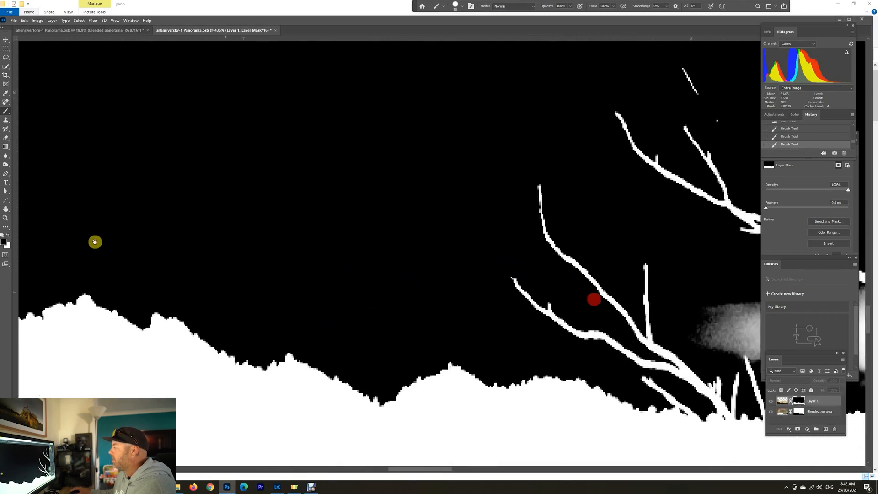
{"action": "left_click_drag", "start_coordinate": [488, 324], "coordinate": [124, 287]}
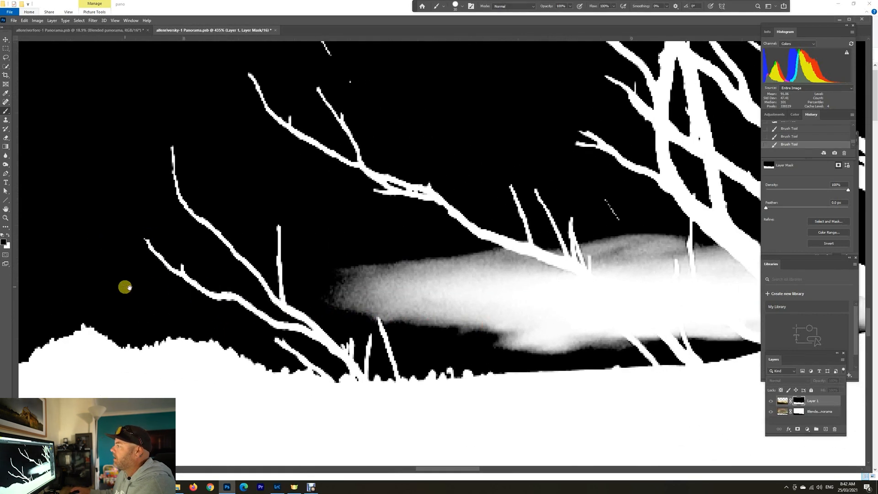
{"action": "left_click_drag", "start_coordinate": [481, 243], "coordinate": [508, 394]}
{"action": "left_click", "coordinate": [352, 183]}
{"action": "left_click_drag", "start_coordinate": [361, 203], "coordinate": [384, 239]}
{"action": "left_click_drag", "start_coordinate": [518, 89], "coordinate": [466, 119]}
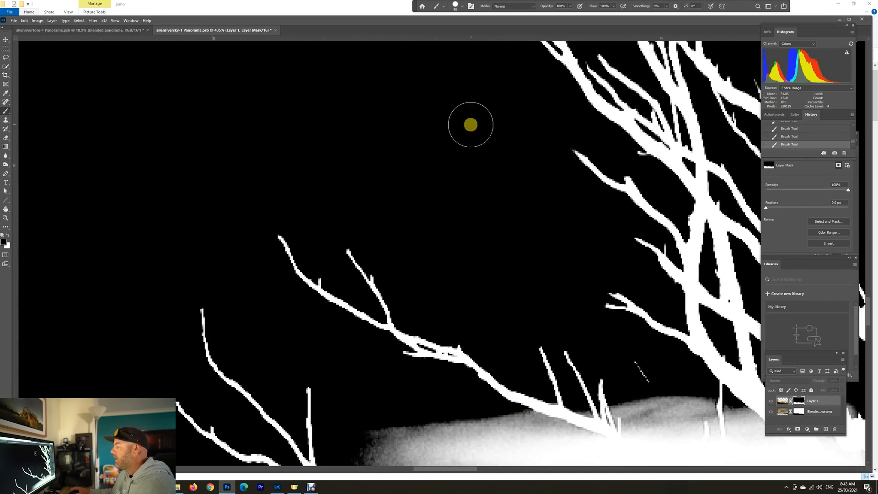
Brush black over the stray streaks between the bare tree's trunks and lower central branches on the mask
{"action": "mouse_move", "coordinate": [572, 265]}
{"action": "left_mouse_down"}
{"action": "mouse_move", "coordinate": [475, 378]}
{"action": "mouse_move", "coordinate": [455, 425]}
{"action": "mouse_move", "coordinate": [112, 167]}
{"action": "left_mouse_up"}
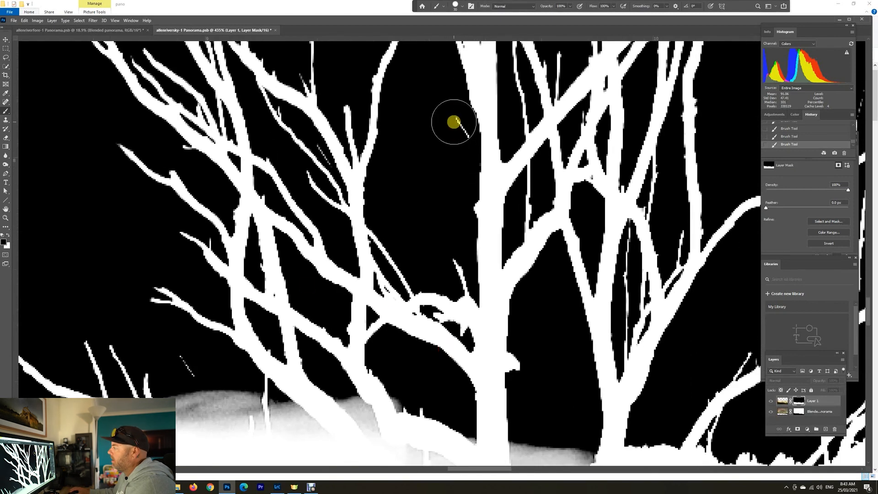
{"action": "left_click", "coordinate": [452, 123]}
{"action": "left_click", "coordinate": [188, 367]}
{"action": "left_click_drag", "start_coordinate": [429, 349], "coordinate": [108, 329]}
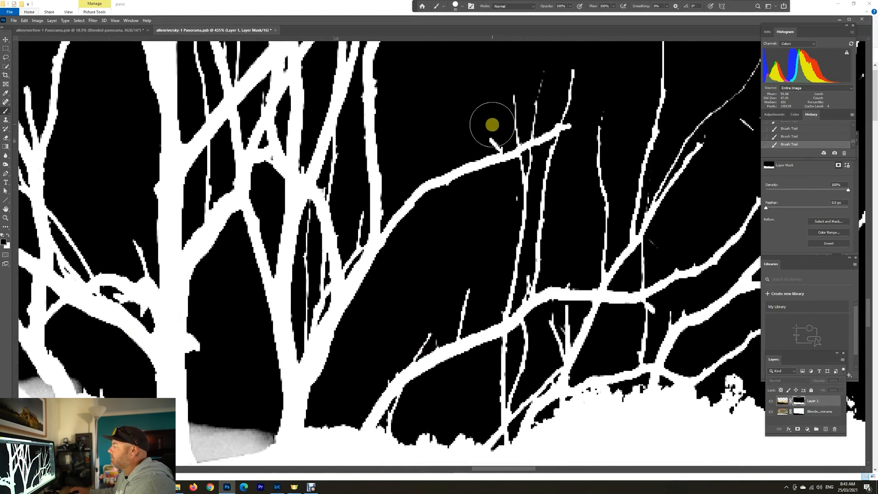
{"action": "left_click", "coordinate": [493, 129]}
{"action": "left_click_drag", "start_coordinate": [466, 301], "coordinate": [459, 315]}
Remove the stray streaks among the bare tree's right-hand branches in black, reducing the brush size for the tight gaps
{"action": "left_click_drag", "start_coordinate": [623, 242], "coordinate": [381, 346]}
{"action": "left_click_drag", "start_coordinate": [533, 218], "coordinate": [504, 220]}
{"action": "left_click_drag", "start_coordinate": [521, 74], "coordinate": [506, 100]}
{"action": "left_click", "coordinate": [308, 106]}
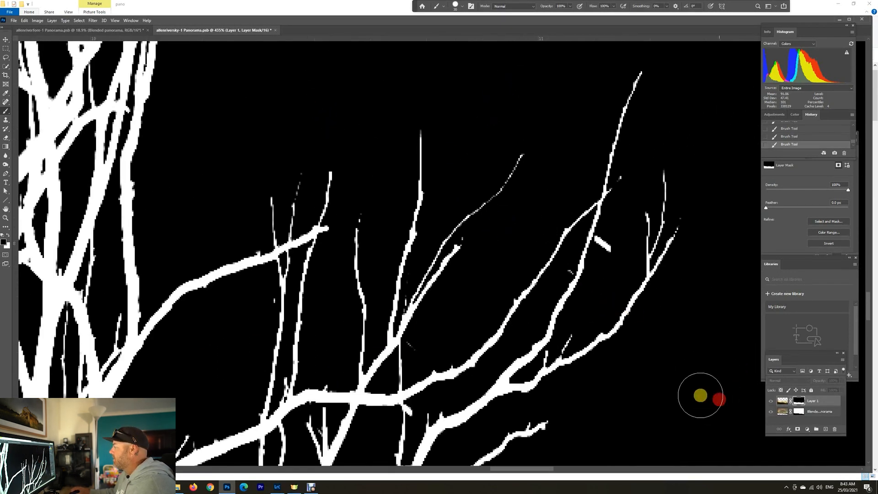
{"action": "left_click_drag", "start_coordinate": [625, 312], "coordinate": [613, 312]}
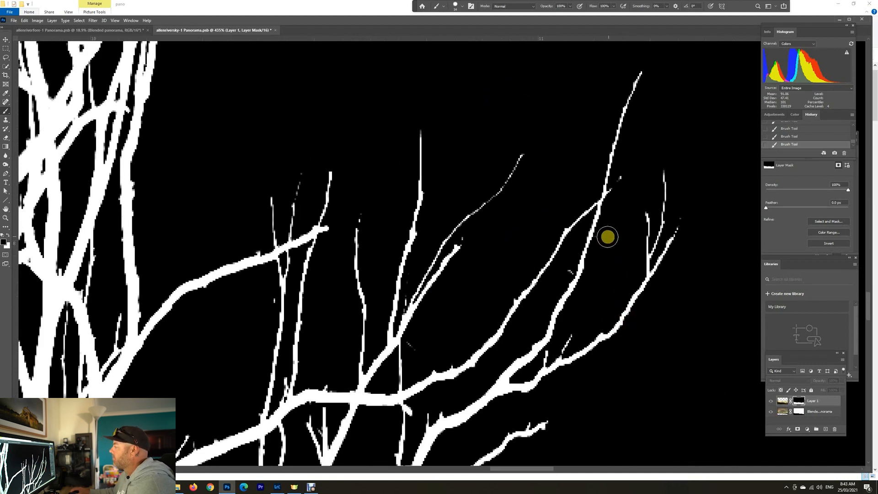
Clean the stray specks and streaks around the bare tree's upper right branches from the mask with the small black brush
{"action": "mouse_move", "coordinate": [613, 358]}
{"action": "left_mouse_down"}
{"action": "mouse_move", "coordinate": [580, 184]}
{"action": "mouse_move", "coordinate": [594, 197]}
{"action": "left_mouse_up"}
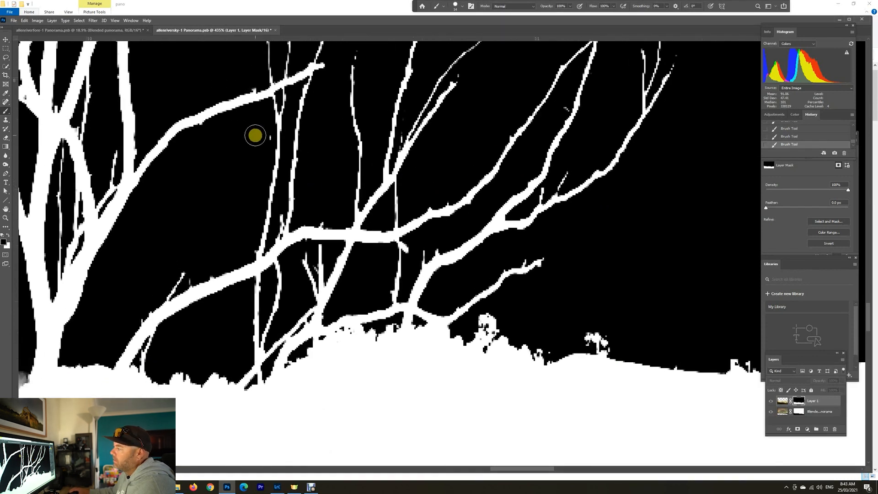
{"action": "mouse_move", "coordinate": [327, 180]}
{"action": "left_mouse_down"}
{"action": "mouse_move", "coordinate": [687, 418]}
{"action": "mouse_move", "coordinate": [597, 487]}
{"action": "left_mouse_up"}
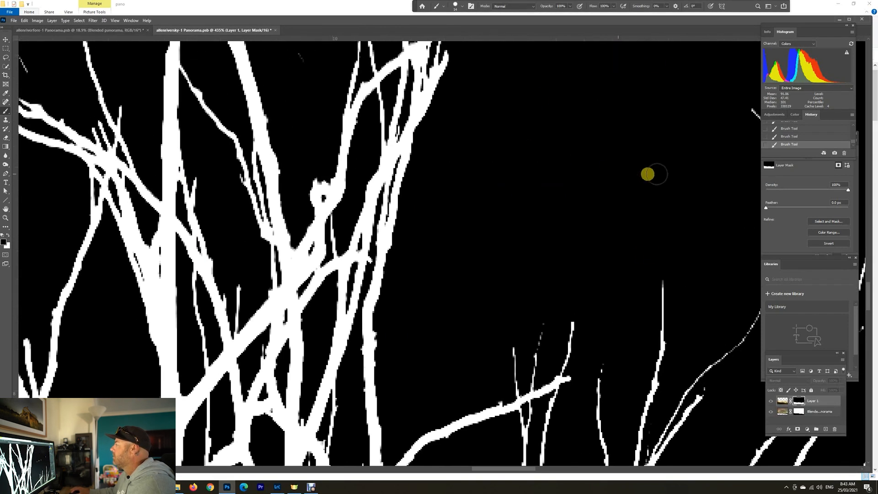
{"action": "left_click_drag", "start_coordinate": [664, 174], "coordinate": [441, 217]}
{"action": "left_click_drag", "start_coordinate": [528, 148], "coordinate": [540, 193]}
{"action": "mouse_move", "coordinate": [449, 173]}
{"action": "left_mouse_down"}
{"action": "mouse_move", "coordinate": [456, 206]}
{"action": "mouse_move", "coordinate": [689, 439]}
{"action": "left_mouse_up"}
{"action": "left_click", "coordinate": [524, 122]}
{"action": "mouse_move", "coordinate": [523, 122]}
{"action": "left_mouse_down"}
{"action": "mouse_move", "coordinate": [550, 164]}
{"action": "mouse_move", "coordinate": [517, 129]}
{"action": "left_mouse_up"}
{"action": "left_click_drag", "start_coordinate": [481, 188], "coordinate": [499, 220]}
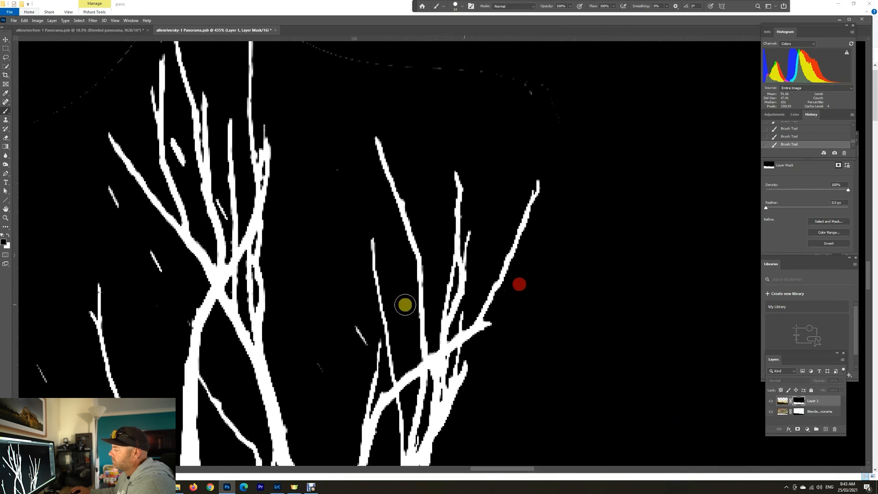
{"action": "left_click_drag", "start_coordinate": [322, 358], "coordinate": [317, 372]}
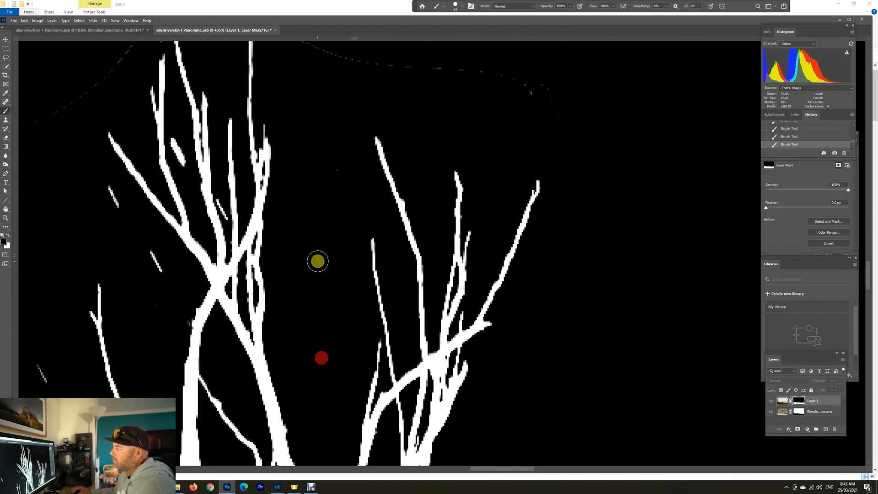
Undo the last stroke between the upper central branches and paint the dotted outline above the tree black with a larger brush
{"action": "left_click_drag", "start_coordinate": [318, 258], "coordinate": [508, 337]}
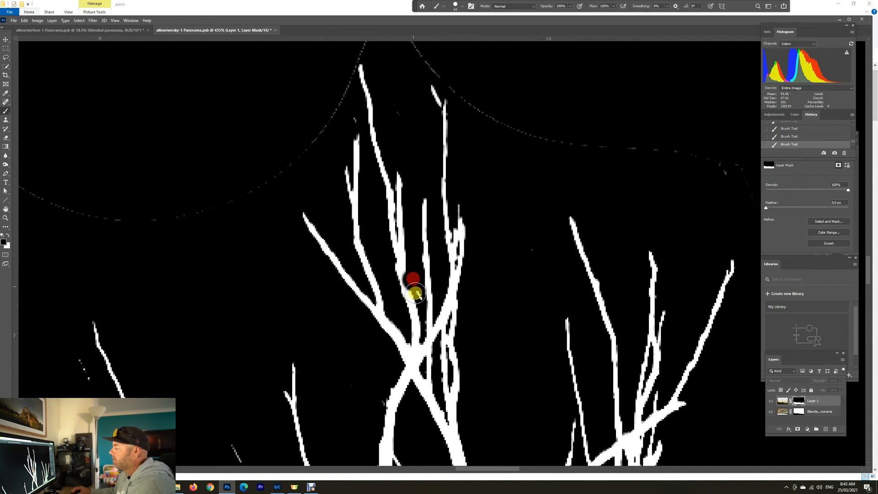
{"action": "key", "text": "ctrl+z"}
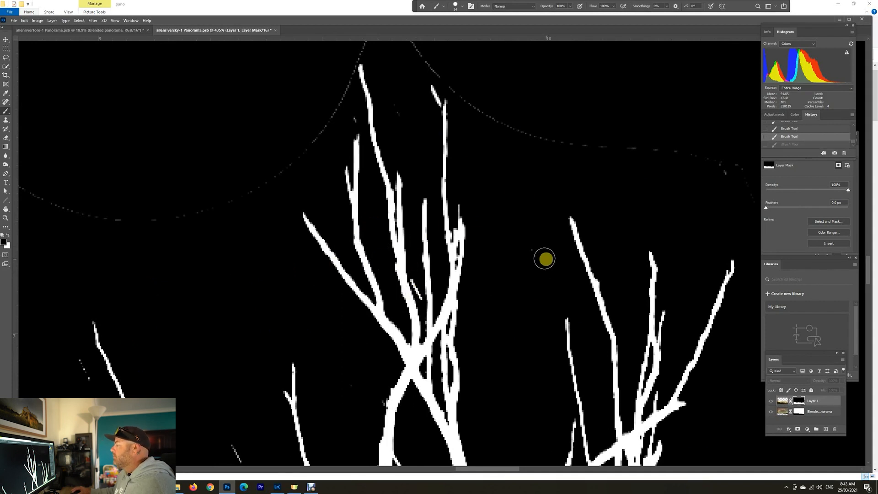
{"action": "left_click", "coordinate": [515, 249]}
{"action": "mouse_move", "coordinate": [665, 155]}
{"action": "left_mouse_down"}
{"action": "mouse_move", "coordinate": [706, 167]}
{"action": "mouse_move", "coordinate": [553, 138]}
{"action": "mouse_move", "coordinate": [486, 88]}
{"action": "left_mouse_up"}
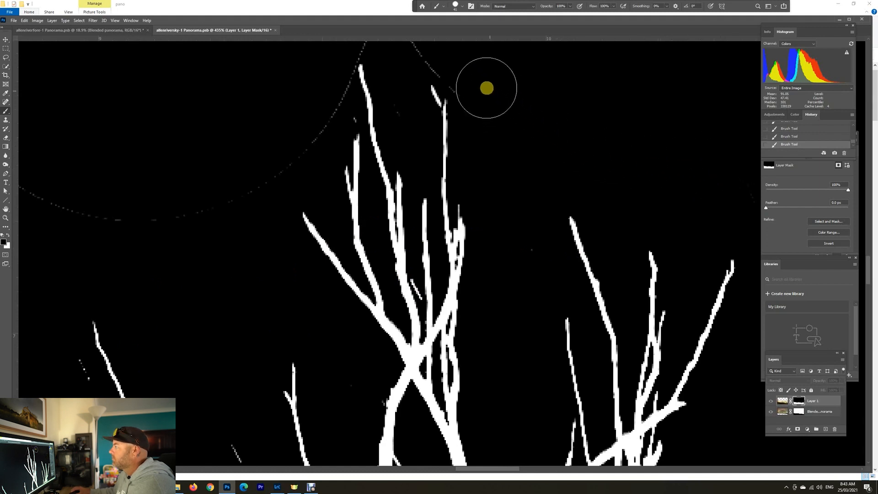
{"action": "left_click_drag", "start_coordinate": [582, 147], "coordinate": [673, 223]}
{"action": "mouse_move", "coordinate": [549, 133]}
{"action": "left_mouse_down"}
{"action": "mouse_move", "coordinate": [507, 107]}
{"action": "mouse_move", "coordinate": [443, 116]}
{"action": "mouse_move", "coordinate": [427, 145]}
{"action": "mouse_move", "coordinate": [425, 186]}
{"action": "mouse_move", "coordinate": [384, 228]}
{"action": "mouse_move", "coordinate": [257, 288]}
{"action": "mouse_move", "coordinate": [180, 262]}
{"action": "left_mouse_up"}
Paint the remaining dotted outline and stray streaks around the bare tree's upper left branches black on the mask
{"action": "left_click_drag", "start_coordinate": [254, 214], "coordinate": [461, 211]}
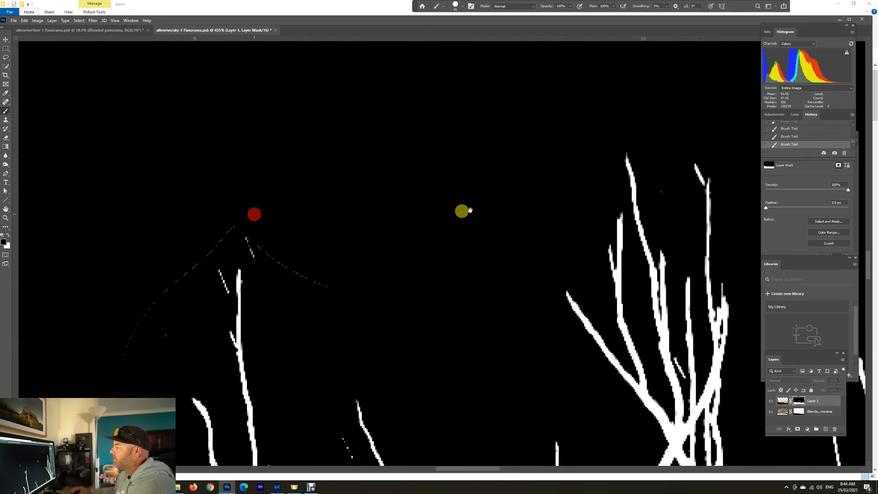
{"action": "mouse_move", "coordinate": [401, 286]}
{"action": "left_mouse_down"}
{"action": "mouse_move", "coordinate": [341, 261]}
{"action": "mouse_move", "coordinate": [323, 226]}
{"action": "mouse_move", "coordinate": [272, 267]}
{"action": "mouse_move", "coordinate": [284, 336]}
{"action": "mouse_move", "coordinate": [242, 275]}
{"action": "mouse_move", "coordinate": [214, 349]}
{"action": "mouse_move", "coordinate": [225, 318]}
{"action": "mouse_move", "coordinate": [337, 169]}
{"action": "left_mouse_up"}
{"action": "left_click", "coordinate": [292, 253]}
{"action": "left_click_drag", "start_coordinate": [519, 302], "coordinate": [513, 295]}
{"action": "left_click_drag", "start_coordinate": [486, 289], "coordinate": [491, 290]}
{"action": "left_click_drag", "start_coordinate": [463, 315], "coordinate": [490, 408]}
{"action": "left_click_drag", "start_coordinate": [690, 373], "coordinate": [675, 388]}
{"action": "mouse_move", "coordinate": [506, 365]}
{"action": "left_mouse_down"}
{"action": "mouse_move", "coordinate": [550, 308]}
{"action": "mouse_move", "coordinate": [550, 228]}
{"action": "left_mouse_up"}
{"action": "mouse_move", "coordinate": [404, 277]}
{"action": "left_mouse_down"}
{"action": "mouse_move", "coordinate": [426, 317]}
{"action": "mouse_move", "coordinate": [396, 292]}
{"action": "mouse_move", "coordinate": [339, 297]}
{"action": "left_mouse_up"}
{"action": "key", "text": "z"}
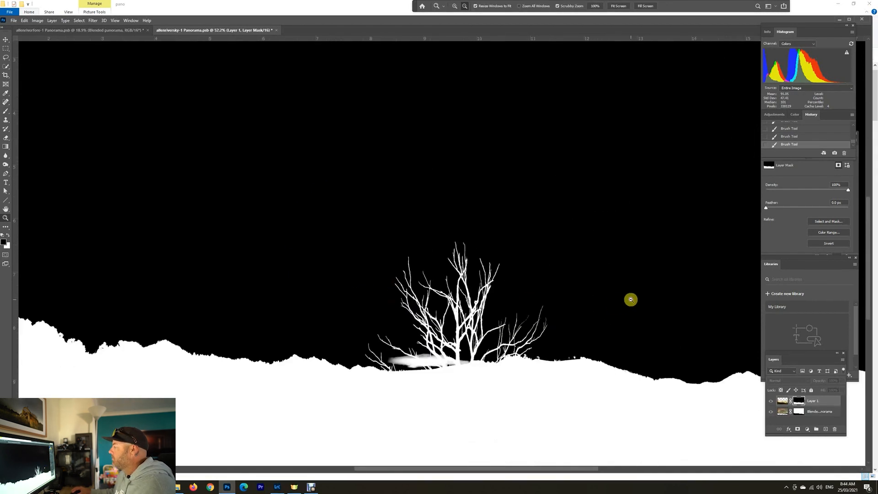
Select the bright white patch above the far-right hills with Color Range on Layer 1, using a fuzziness of 90
{"action": "left_click_drag", "start_coordinate": [631, 300], "coordinate": [611, 302]}
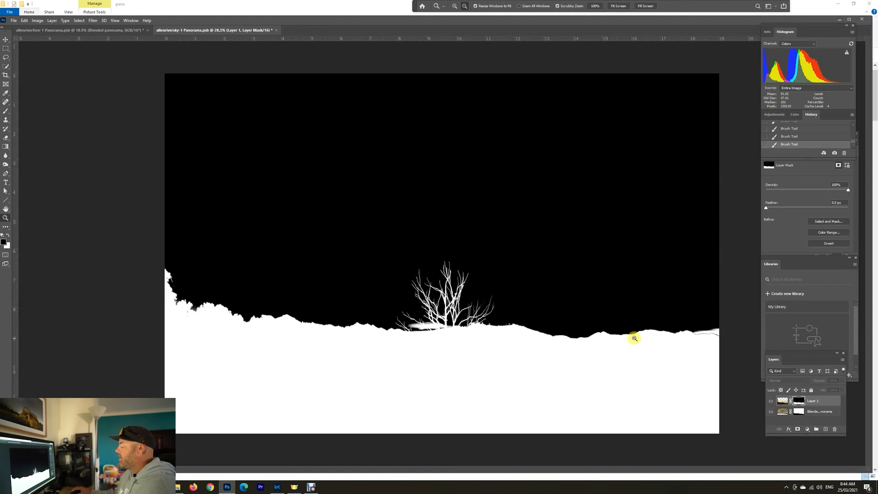
{"action": "left_click", "coordinate": [782, 402]}
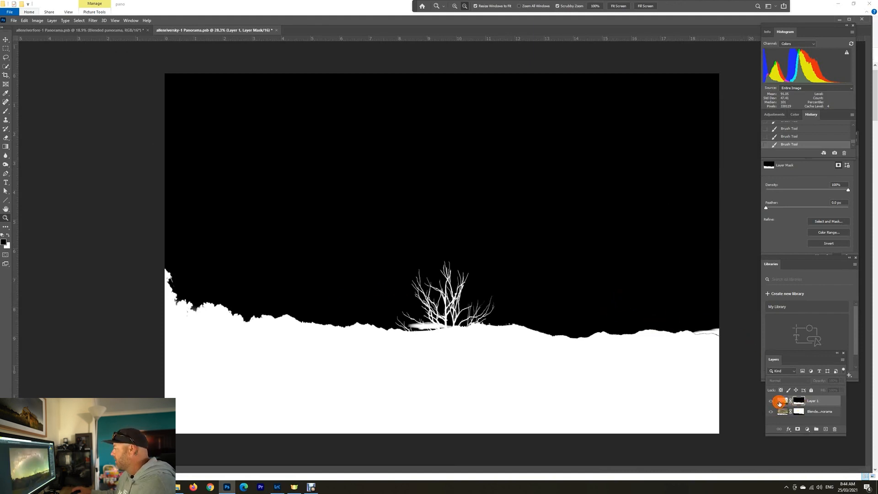
{"action": "mouse_move", "coordinate": [698, 330]}
{"action": "left_mouse_down"}
{"action": "mouse_move", "coordinate": [711, 335]}
{"action": "mouse_move", "coordinate": [747, 433]}
{"action": "mouse_move", "coordinate": [708, 325]}
{"action": "left_mouse_up"}
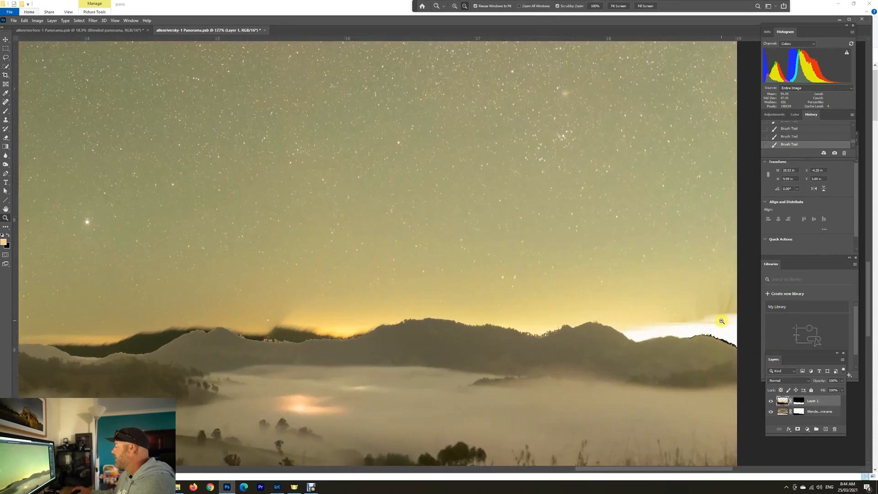
{"action": "left_click", "coordinate": [78, 20]}
{"action": "left_click", "coordinate": [102, 87]}
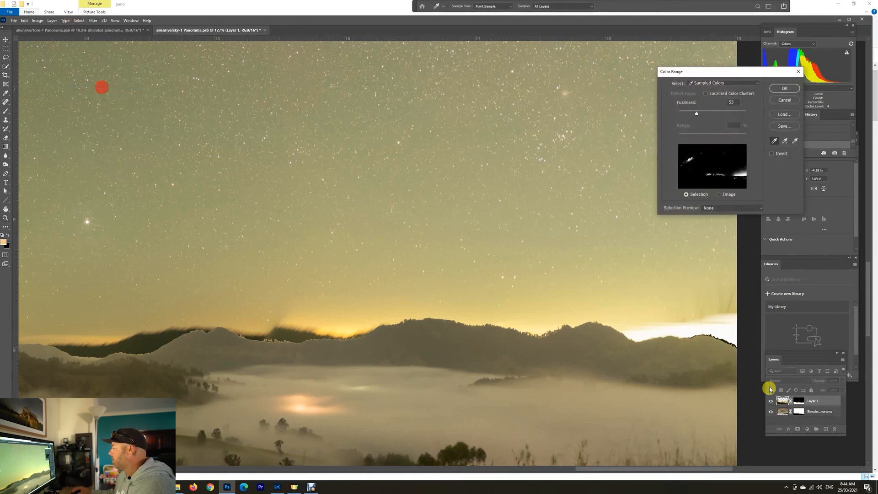
{"action": "left_click", "coordinate": [733, 331]}
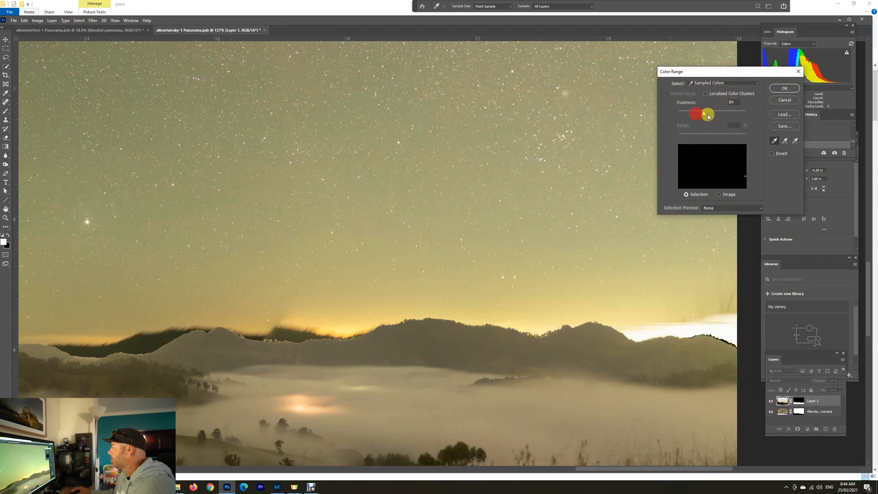
{"action": "left_click", "coordinate": [784, 88]}
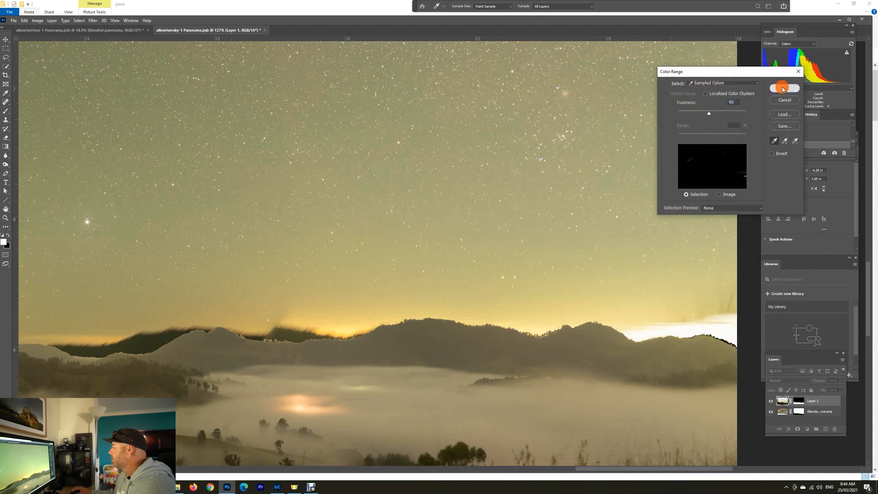
Paint the selected white patch black on Layer 1's mask with a larger brush and clear the selection
{"action": "left_click", "coordinate": [799, 401]}
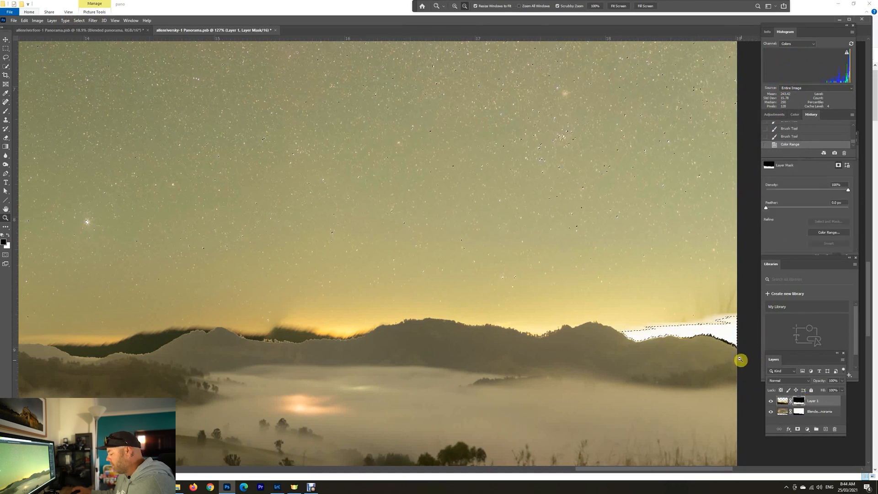
{"action": "key", "text": "b"}
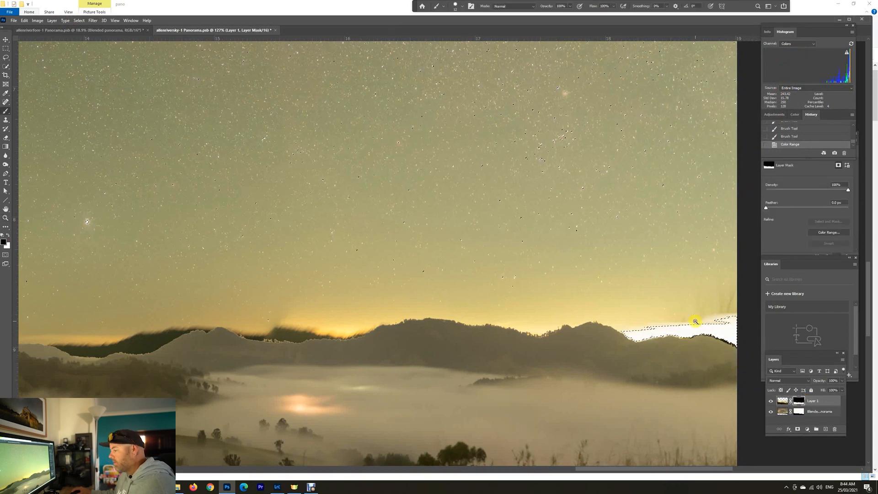
{"action": "mouse_move", "coordinate": [690, 305]}
{"action": "left_mouse_down", "text": "alt"}
{"action": "mouse_move", "coordinate": [708, 307]}
{"action": "mouse_move", "coordinate": [731, 329]}
{"action": "mouse_move", "coordinate": [706, 314]}
{"action": "mouse_move", "coordinate": [635, 326]}
{"action": "mouse_move", "coordinate": [727, 322]}
{"action": "left_mouse_up", "text": "alt"}
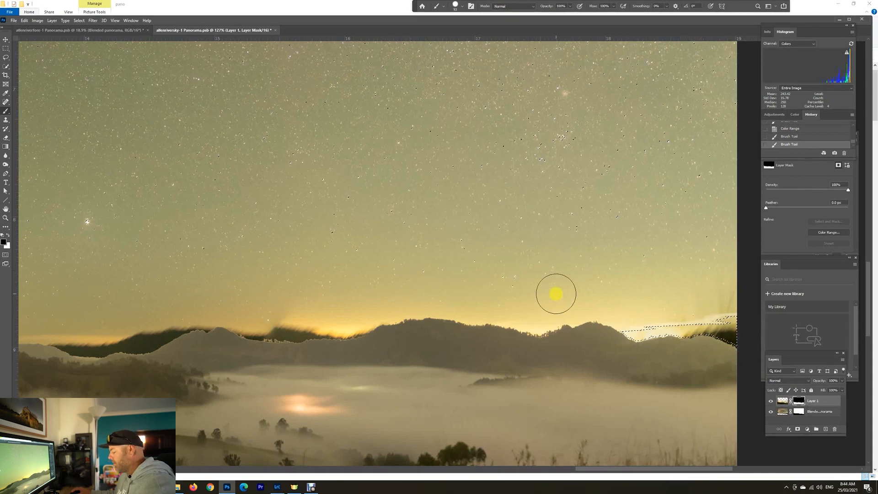
{"action": "key", "text": "ctrl+d"}
Move the Layer 1 foreground slightly upward, to about X -4.24 in and Y 3.71 in, to cover the dark fringe along the horizon
{"action": "key", "text": "z"}
{"action": "left_click_drag", "start_coordinate": [588, 301], "coordinate": [554, 300]}
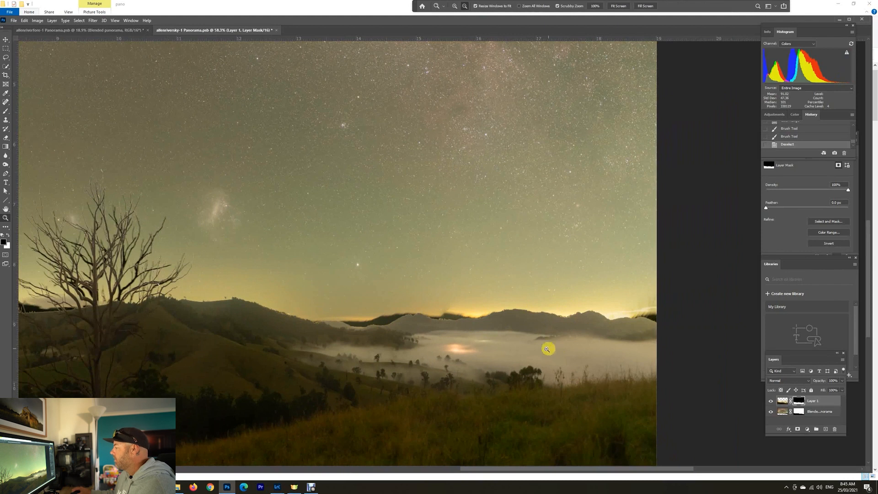
{"action": "left_click_drag", "start_coordinate": [453, 356], "coordinate": [488, 381]}
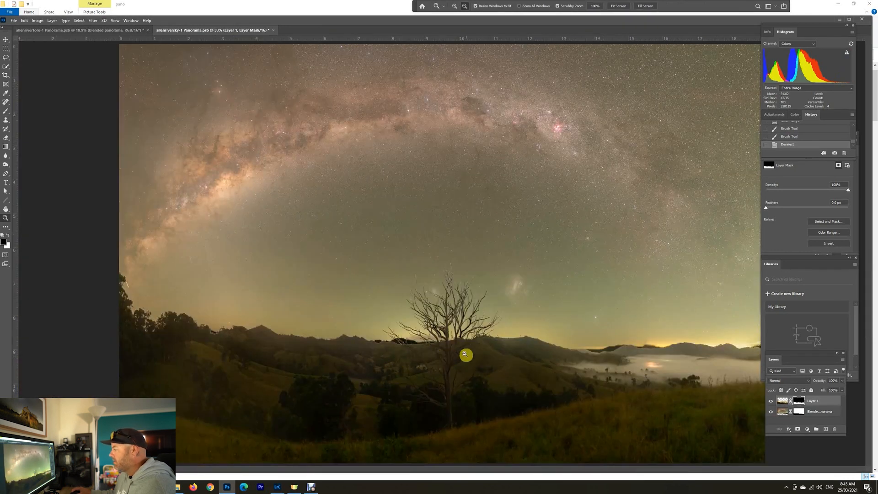
{"action": "left_click", "coordinate": [783, 401]}
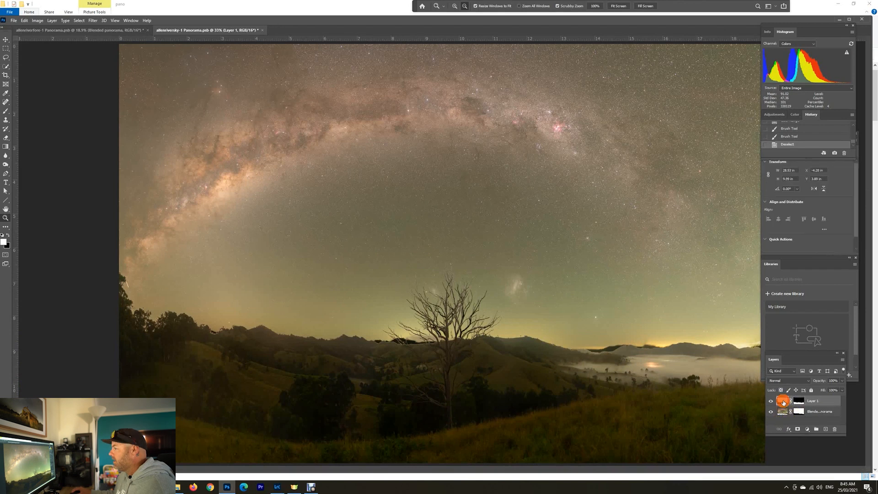
{"action": "left_click", "coordinate": [6, 40]}
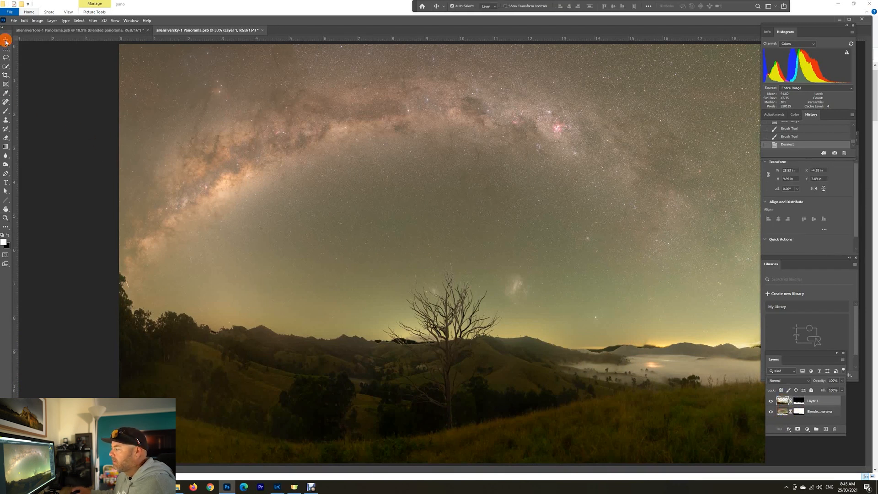
{"action": "left_click_drag", "start_coordinate": [451, 394], "coordinate": [453, 389]}
{"action": "left_click", "coordinate": [502, 398]}
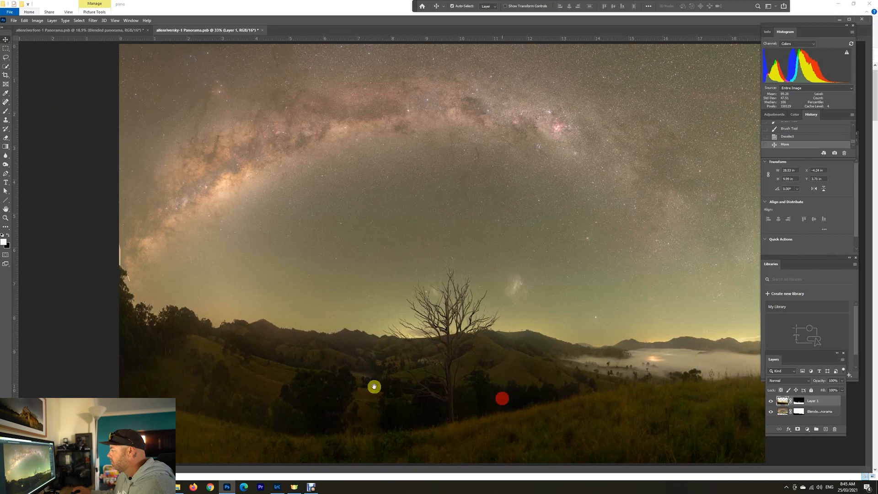
Paint the two stray white streaks among the bare tree's topmost branches black on Layer 1's mask
{"action": "key", "text": "z"}
{"action": "left_click", "coordinate": [516, 311], "text": "alt"}
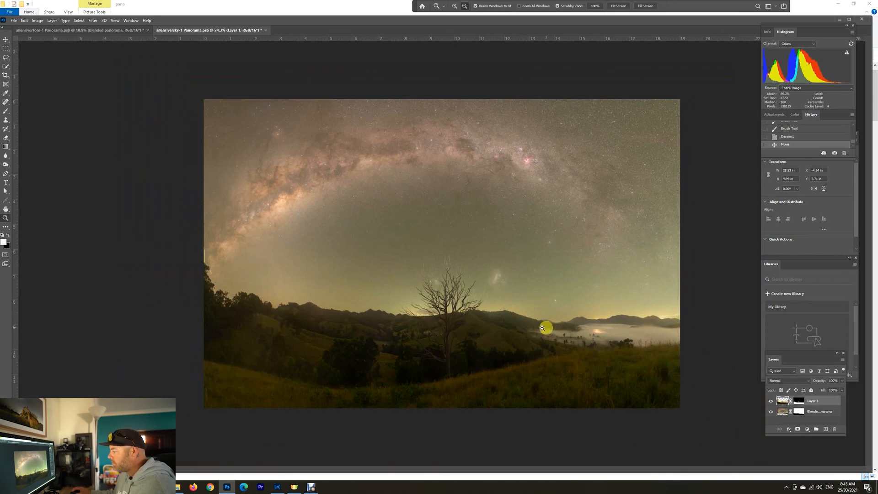
{"action": "mouse_move", "coordinate": [448, 297]}
{"action": "left_mouse_down"}
{"action": "mouse_move", "coordinate": [489, 352]}
{"action": "mouse_move", "coordinate": [472, 350]}
{"action": "left_mouse_up"}
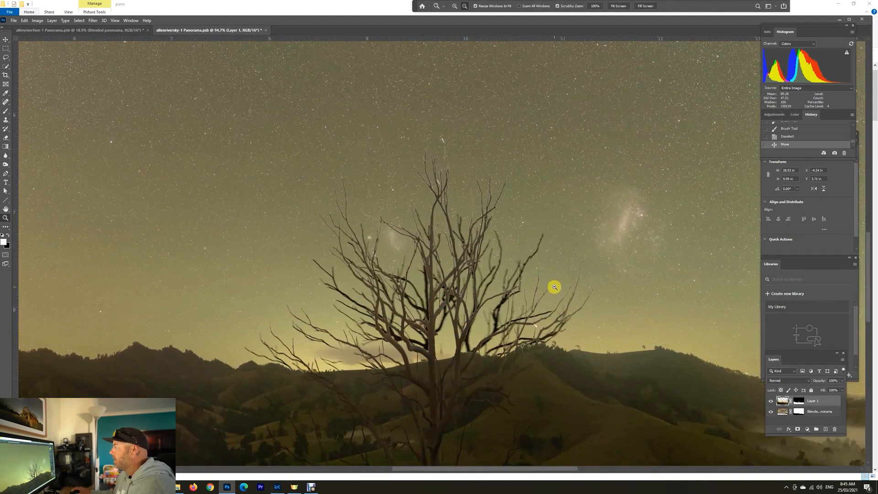
{"action": "left_click_drag", "start_coordinate": [443, 145], "coordinate": [471, 214]}
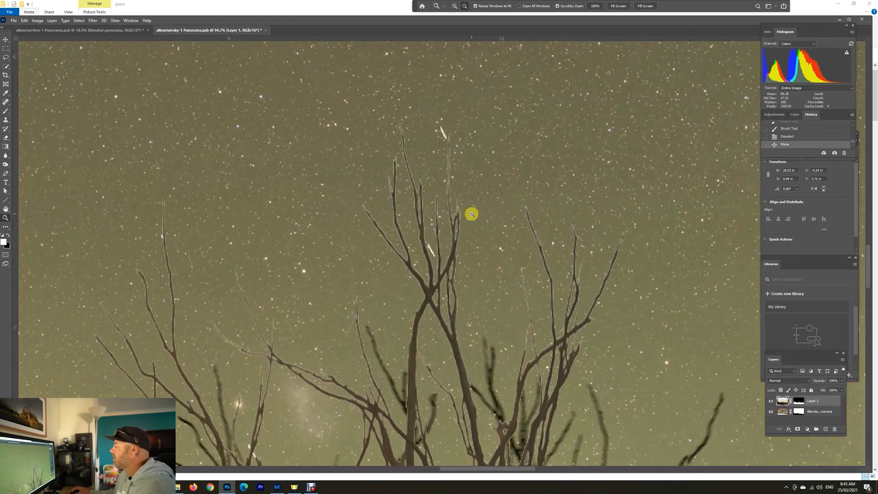
{"action": "left_click", "coordinate": [798, 401]}
{"action": "key", "text": "b"}
{"action": "key", "text": "x"}
{"action": "mouse_move", "coordinate": [464, 131]}
{"action": "left_mouse_down"}
{"action": "mouse_move", "coordinate": [434, 129]}
{"action": "mouse_move", "coordinate": [440, 139]}
{"action": "left_mouse_up"}
{"action": "left_click_drag", "start_coordinate": [417, 265], "coordinate": [414, 263]}
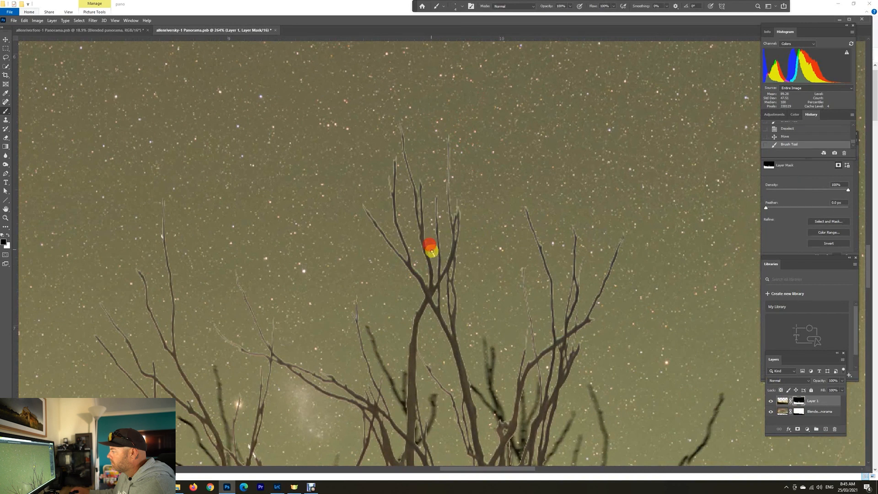
{"action": "left_click", "coordinate": [434, 255]}
{"action": "mouse_move", "coordinate": [559, 329]}
{"action": "left_mouse_down"}
{"action": "mouse_move", "coordinate": [524, 205]}
{"action": "mouse_move", "coordinate": [602, 137]}
{"action": "mouse_move", "coordinate": [682, 133]}
{"action": "left_mouse_up"}
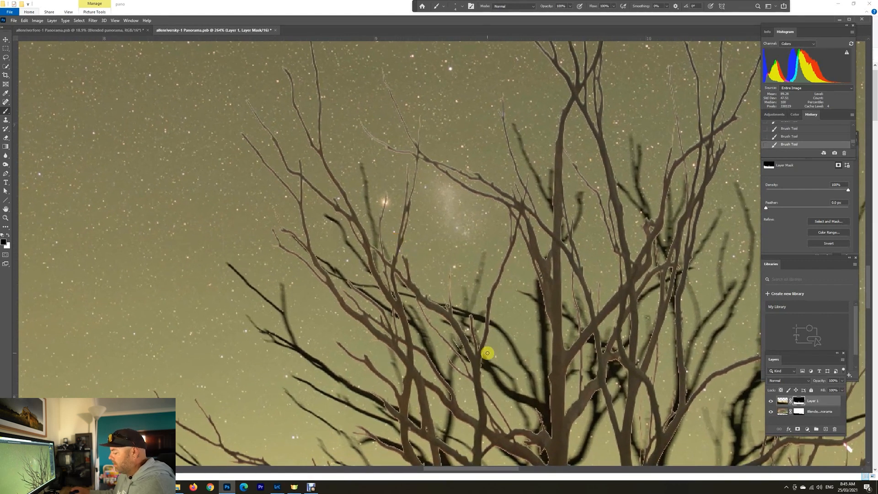
{"action": "key", "text": "z"}
{"action": "left_click_drag", "start_coordinate": [482, 330], "coordinate": [454, 331]}
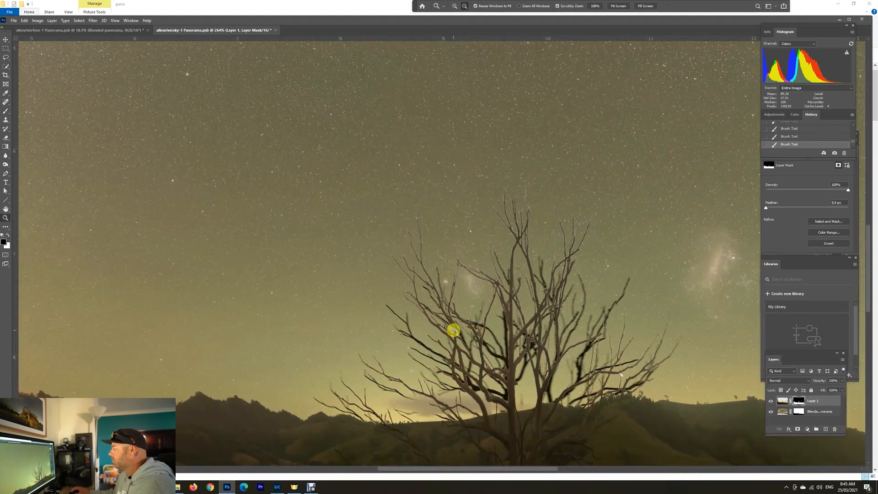
{"action": "left_click_drag", "start_coordinate": [527, 353], "coordinate": [498, 353]}
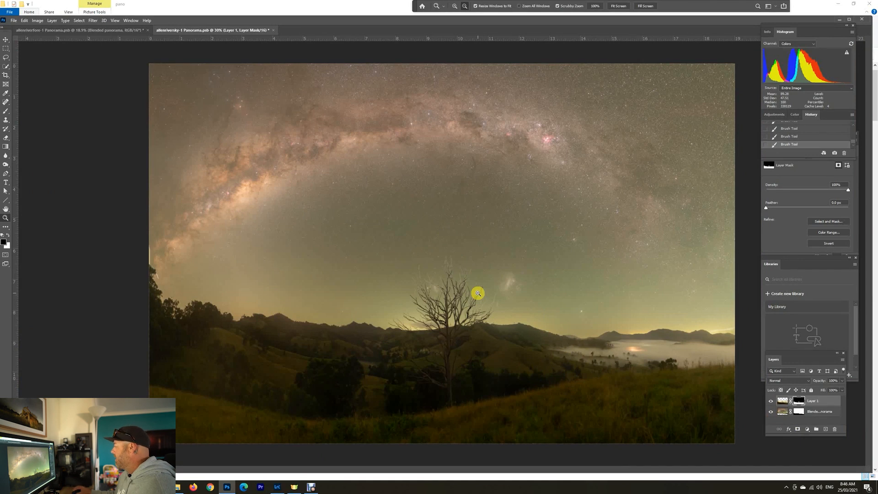
{"action": "left_click", "coordinate": [829, 402]}
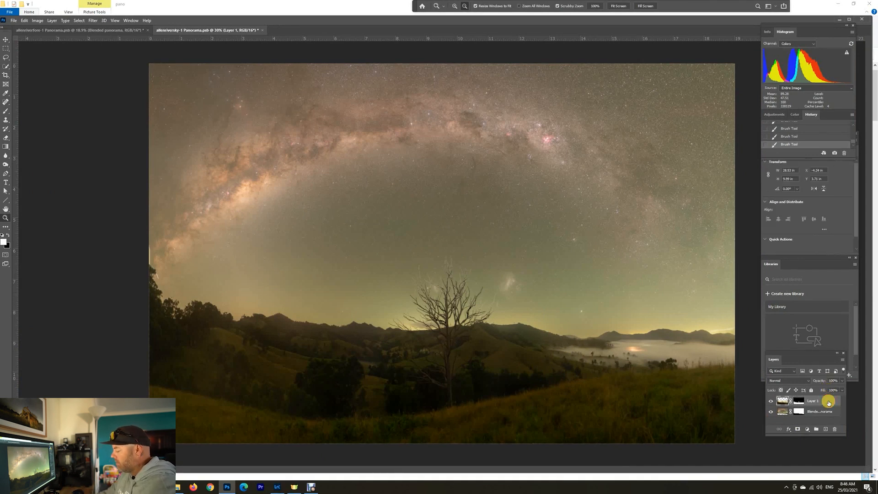
{"action": "key", "text": "ctrl+shift+alt+e"}
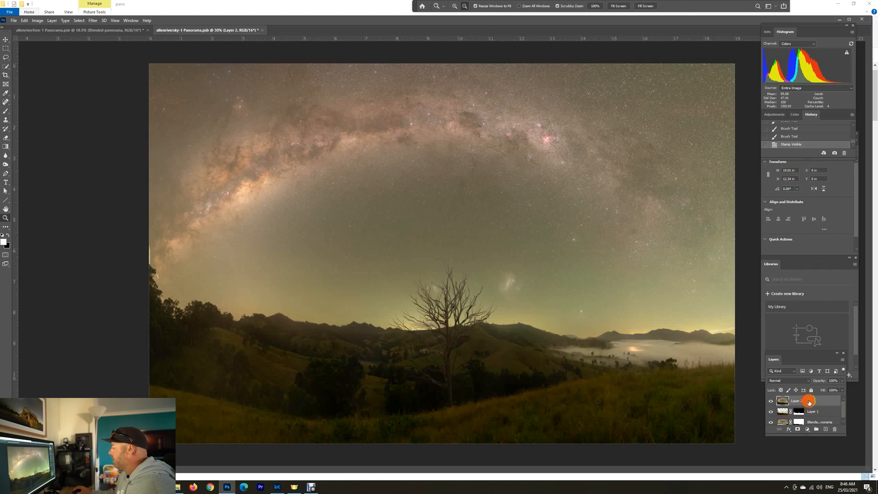
{"action": "right_click", "coordinate": [809, 402]}
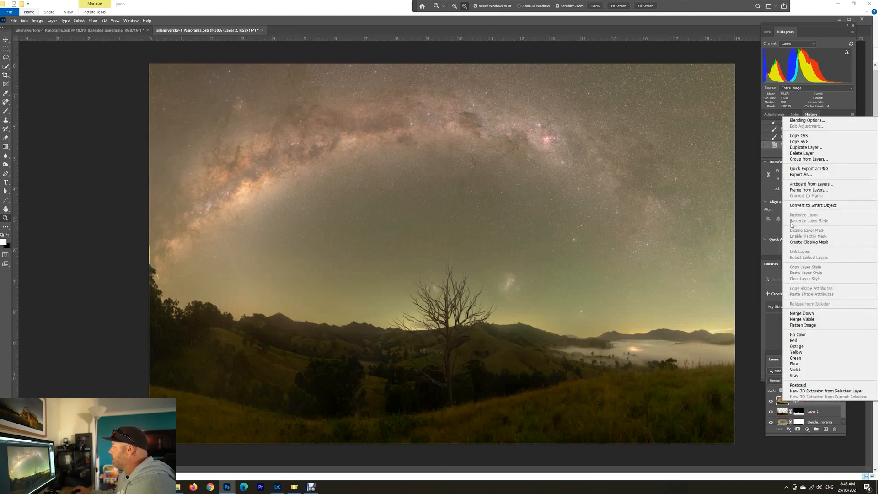
{"action": "left_click", "coordinate": [809, 148]}
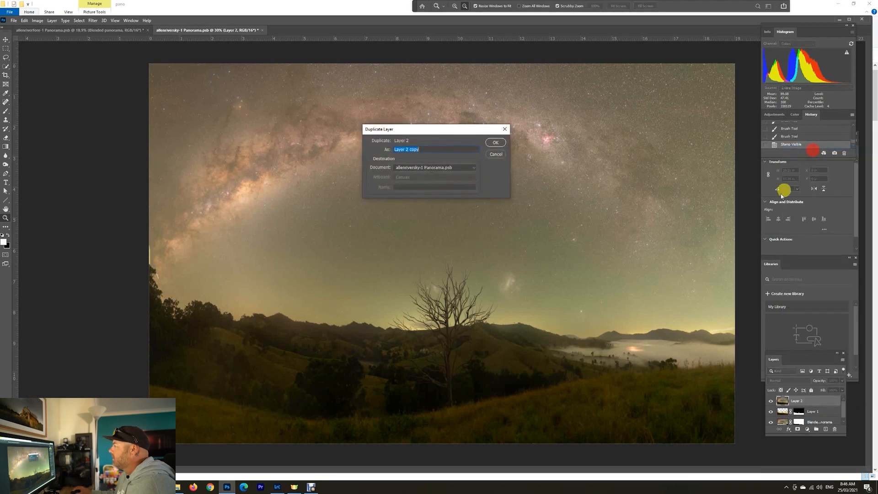
{"action": "left_click", "coordinate": [495, 142]}
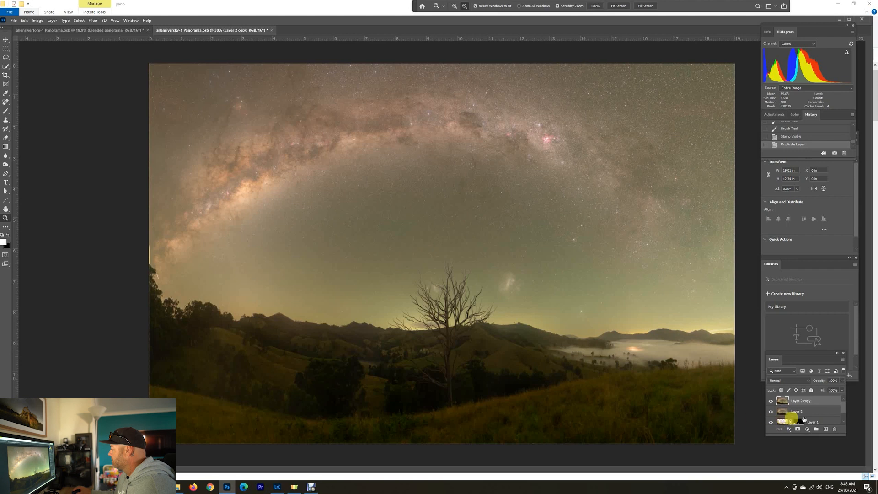
{"action": "left_click_drag", "start_coordinate": [845, 408], "coordinate": [845, 409]}
{"action": "left_click_drag", "start_coordinate": [817, 402], "coordinate": [835, 429]}
{"action": "left_click_drag", "start_coordinate": [814, 400], "coordinate": [834, 428]}
{"action": "left_click_drag", "start_coordinate": [806, 402], "coordinate": [834, 429]}
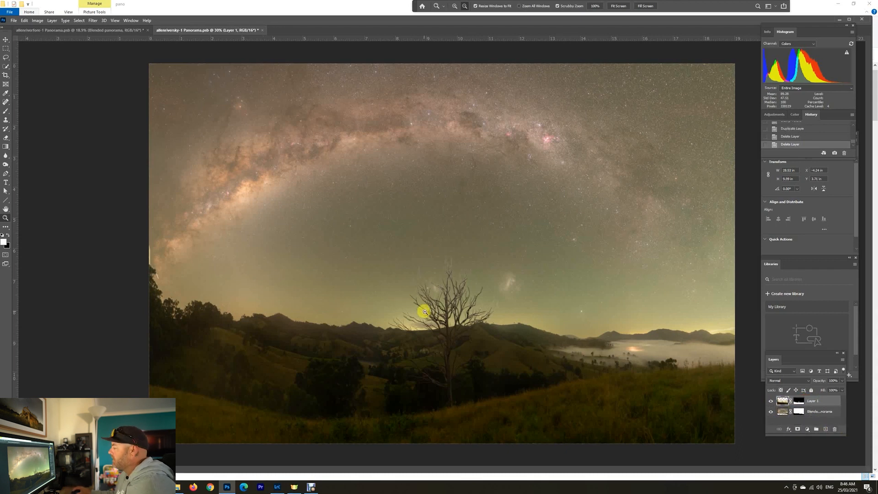
Toggle Layer 1's visibility to compare the two versions of the tree, leaving the layer hidden
{"action": "left_click", "coordinate": [771, 401]}
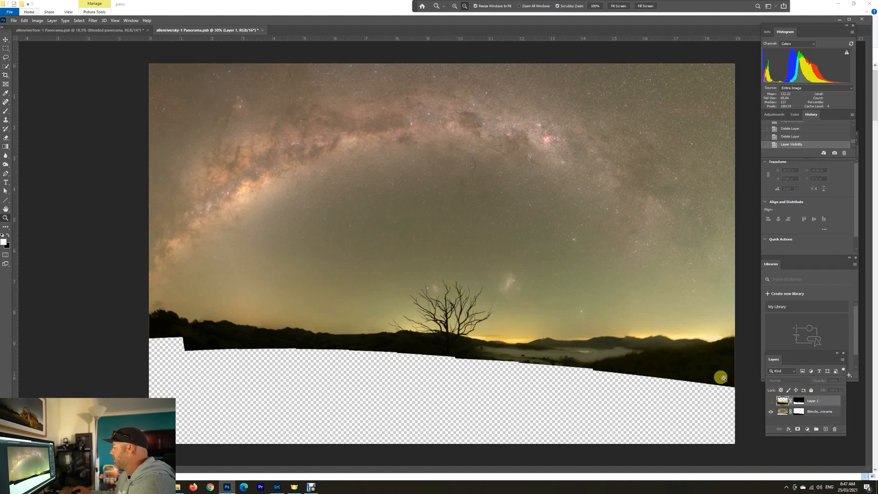
{"action": "left_click", "coordinate": [771, 401]}
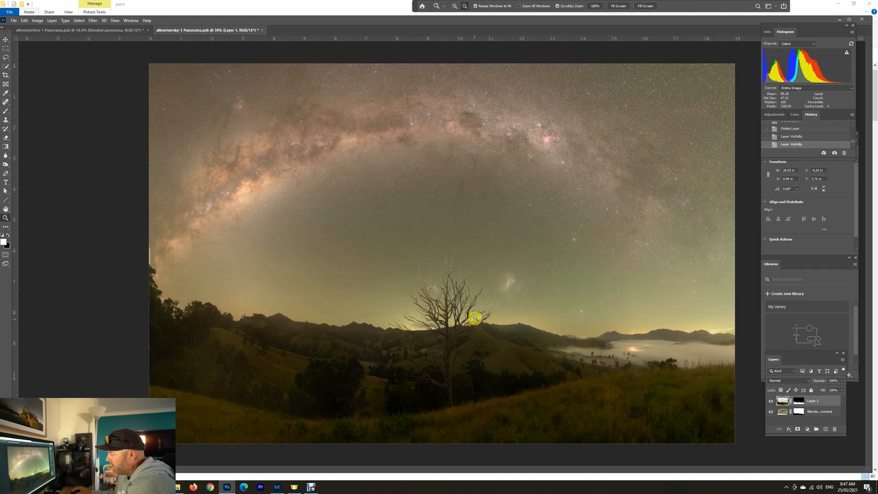
{"action": "left_click", "coordinate": [771, 401]}
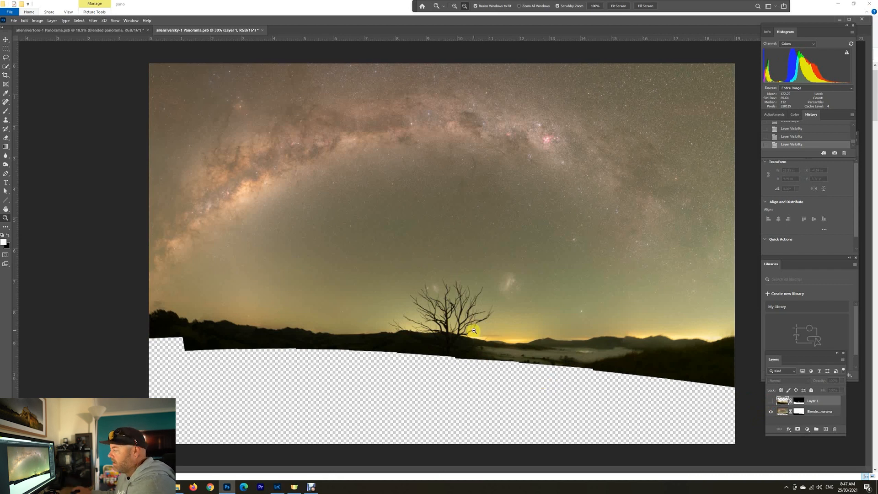
Lasso the bare tree in the sky panorama, following its branch outlines closely and closing the selection along the dark hill below
{"action": "left_click_drag", "start_coordinate": [457, 310], "coordinate": [496, 337]}
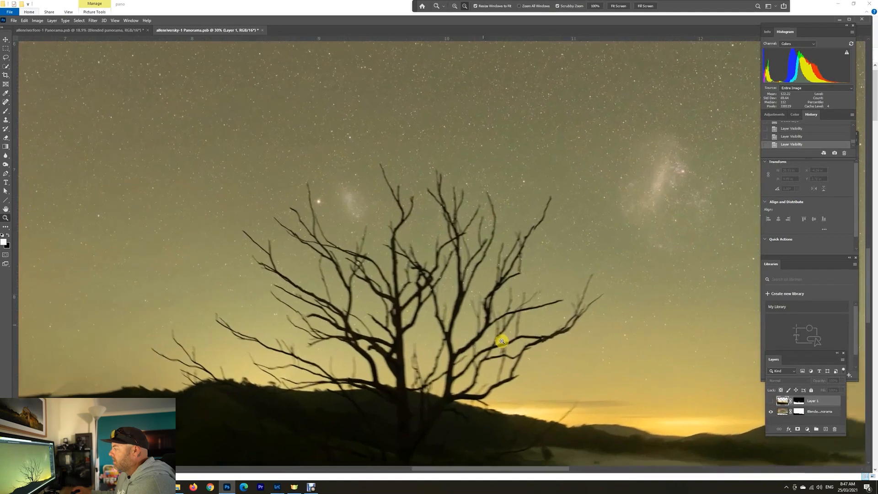
{"action": "left_click", "coordinate": [6, 58]}
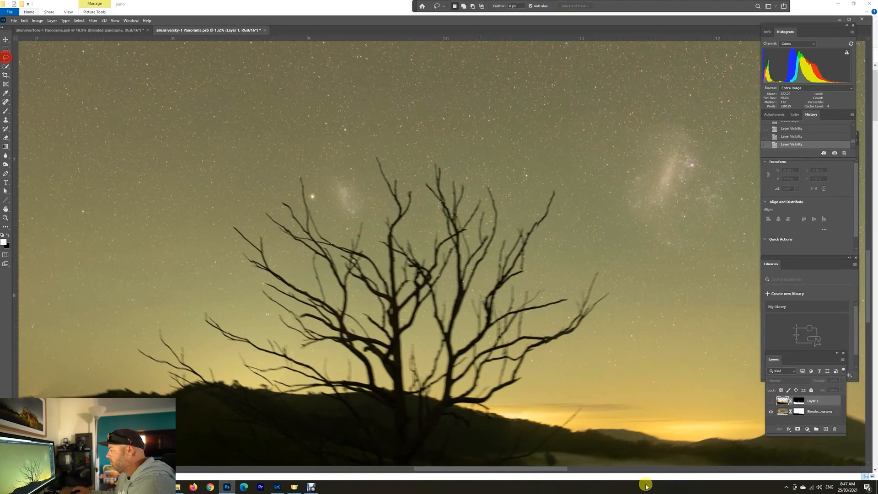
{"action": "mouse_move", "coordinate": [508, 400]}
{"action": "left_mouse_down"}
{"action": "mouse_move", "coordinate": [529, 370]}
{"action": "mouse_move", "coordinate": [561, 349]}
{"action": "left_mouse_up"}
{"action": "left_click_drag", "start_coordinate": [590, 323], "coordinate": [613, 302]}
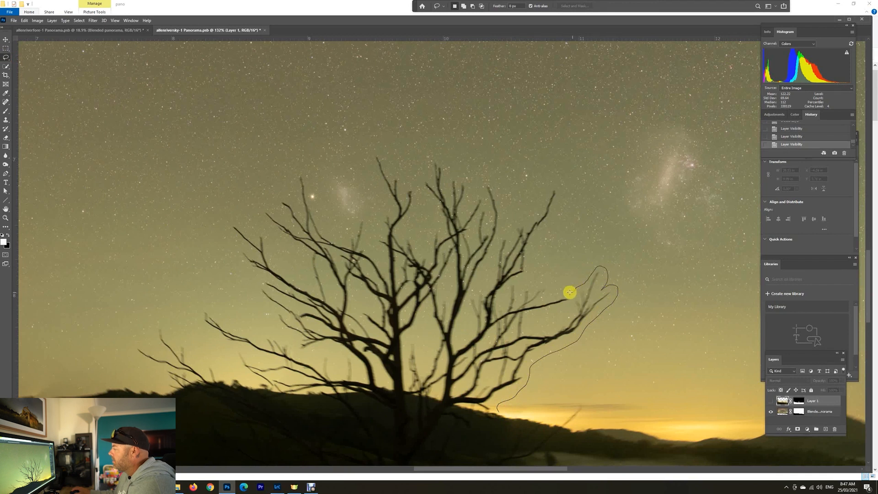
{"action": "mouse_move", "coordinate": [556, 291]}
{"action": "left_mouse_down"}
{"action": "mouse_move", "coordinate": [536, 274]}
{"action": "mouse_move", "coordinate": [536, 231]}
{"action": "mouse_move", "coordinate": [561, 192]}
{"action": "left_mouse_up"}
{"action": "mouse_move", "coordinate": [536, 211]}
{"action": "left_mouse_down"}
{"action": "mouse_move", "coordinate": [505, 233]}
{"action": "mouse_move", "coordinate": [508, 215]}
{"action": "mouse_move", "coordinate": [488, 182]}
{"action": "mouse_move", "coordinate": [470, 198]}
{"action": "mouse_move", "coordinate": [472, 186]}
{"action": "mouse_move", "coordinate": [433, 158]}
{"action": "mouse_move", "coordinate": [422, 185]}
{"action": "mouse_move", "coordinate": [440, 221]}
{"action": "mouse_move", "coordinate": [424, 248]}
{"action": "mouse_move", "coordinate": [408, 235]}
{"action": "mouse_move", "coordinate": [418, 198]}
{"action": "mouse_move", "coordinate": [412, 189]}
{"action": "mouse_move", "coordinate": [404, 194]}
{"action": "mouse_move", "coordinate": [379, 151]}
{"action": "mouse_move", "coordinate": [372, 157]}
{"action": "mouse_move", "coordinate": [394, 206]}
{"action": "mouse_move", "coordinate": [383, 209]}
{"action": "mouse_move", "coordinate": [373, 234]}
{"action": "mouse_move", "coordinate": [363, 217]}
{"action": "mouse_move", "coordinate": [344, 236]}
{"action": "mouse_move", "coordinate": [323, 221]}
{"action": "mouse_move", "coordinate": [302, 173]}
{"action": "mouse_move", "coordinate": [298, 195]}
{"action": "left_mouse_up"}
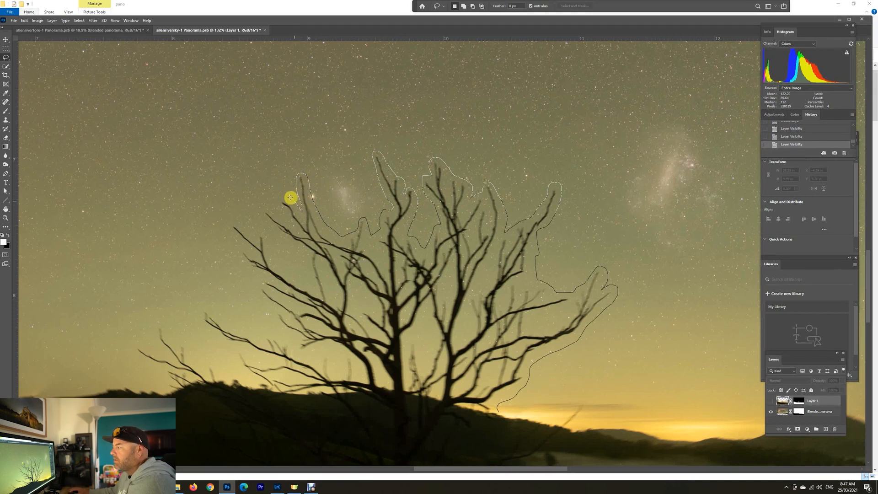
{"action": "mouse_move", "coordinate": [280, 209]}
{"action": "left_mouse_down"}
{"action": "mouse_move", "coordinate": [282, 237]}
{"action": "mouse_move", "coordinate": [300, 247]}
{"action": "mouse_move", "coordinate": [306, 265]}
{"action": "mouse_move", "coordinate": [286, 272]}
{"action": "mouse_move", "coordinate": [276, 258]}
{"action": "left_mouse_up"}
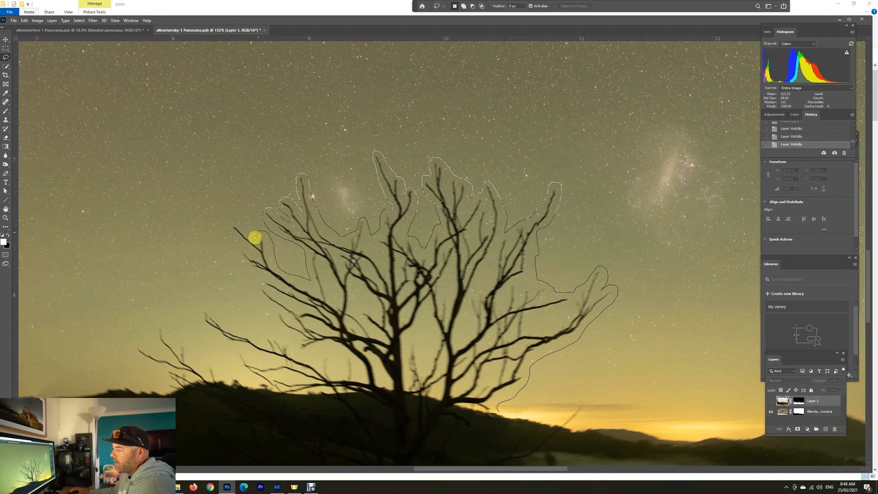
{"action": "mouse_move", "coordinate": [249, 231]}
{"action": "left_mouse_down"}
{"action": "mouse_move", "coordinate": [228, 234]}
{"action": "mouse_move", "coordinate": [249, 249]}
{"action": "mouse_move", "coordinate": [240, 262]}
{"action": "mouse_move", "coordinate": [258, 283]}
{"action": "left_mouse_up"}
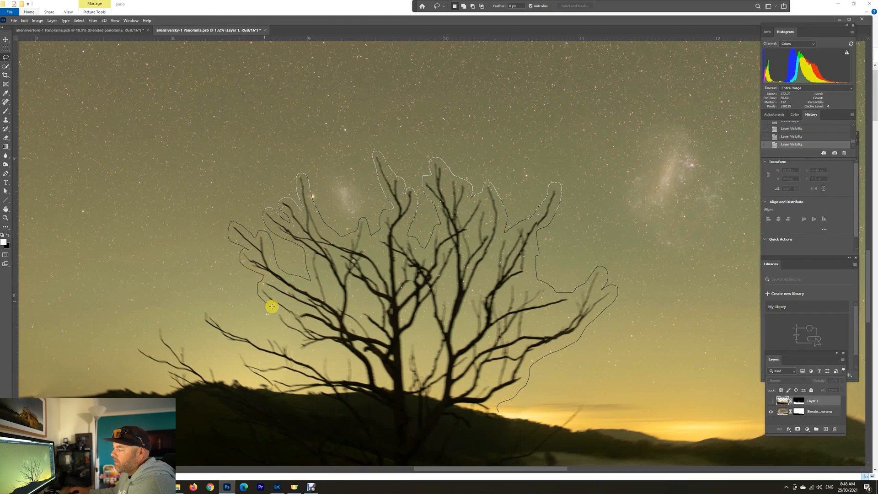
{"action": "mouse_move", "coordinate": [275, 325]}
{"action": "left_mouse_down"}
{"action": "mouse_move", "coordinate": [297, 339]}
{"action": "mouse_move", "coordinate": [262, 339]}
{"action": "mouse_move", "coordinate": [204, 306]}
{"action": "mouse_move", "coordinate": [207, 332]}
{"action": "mouse_move", "coordinate": [232, 346]}
{"action": "mouse_move", "coordinate": [252, 377]}
{"action": "mouse_move", "coordinate": [198, 358]}
{"action": "mouse_move", "coordinate": [165, 320]}
{"action": "mouse_move", "coordinate": [158, 327]}
{"action": "mouse_move", "coordinate": [161, 351]}
{"action": "mouse_move", "coordinate": [134, 346]}
{"action": "mouse_move", "coordinate": [158, 367]}
{"action": "left_mouse_up"}
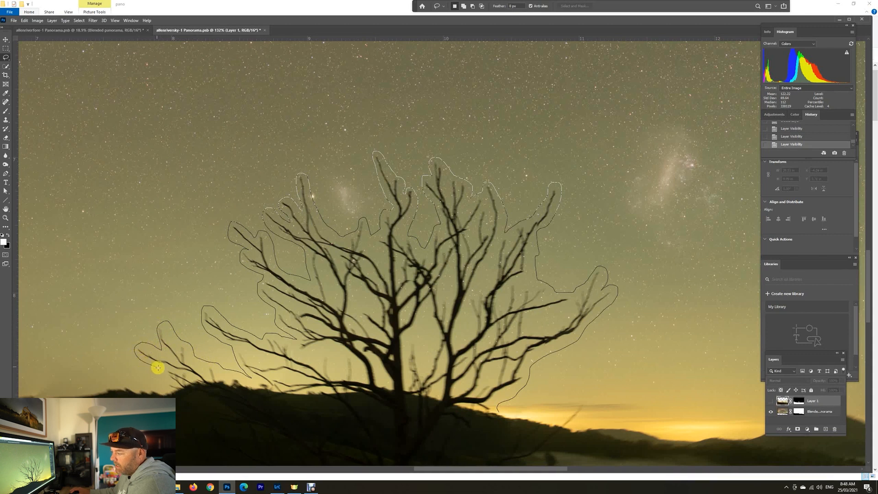
{"action": "mouse_move", "coordinate": [185, 399]}
{"action": "left_mouse_down"}
{"action": "mouse_move", "coordinate": [472, 427]}
{"action": "mouse_move", "coordinate": [500, 416]}
{"action": "left_mouse_up"}
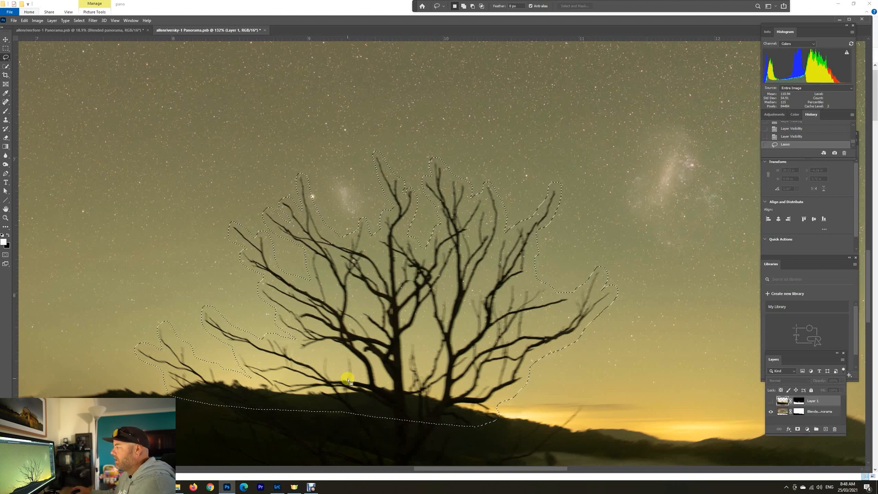
Remove the selected tree from the Blended panorama layer with Content-Aware Fill and clear the selection
{"action": "left_click", "coordinate": [24, 21]}
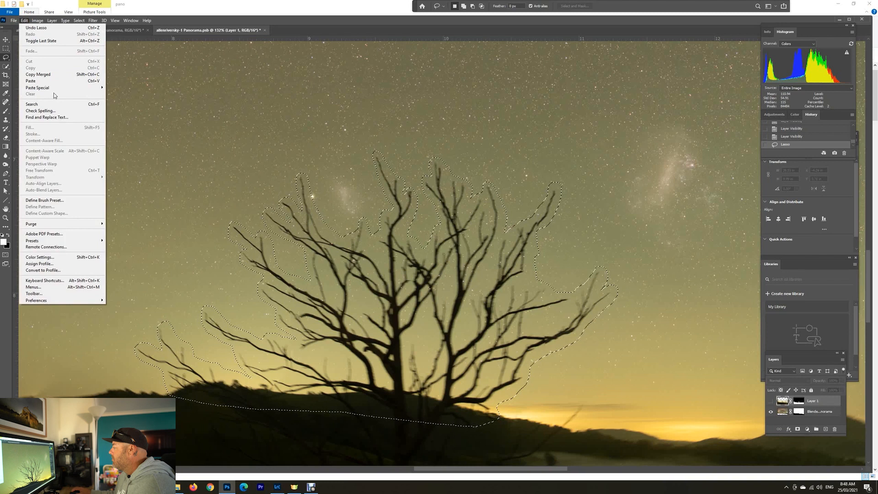
{"action": "left_click", "coordinate": [786, 416]}
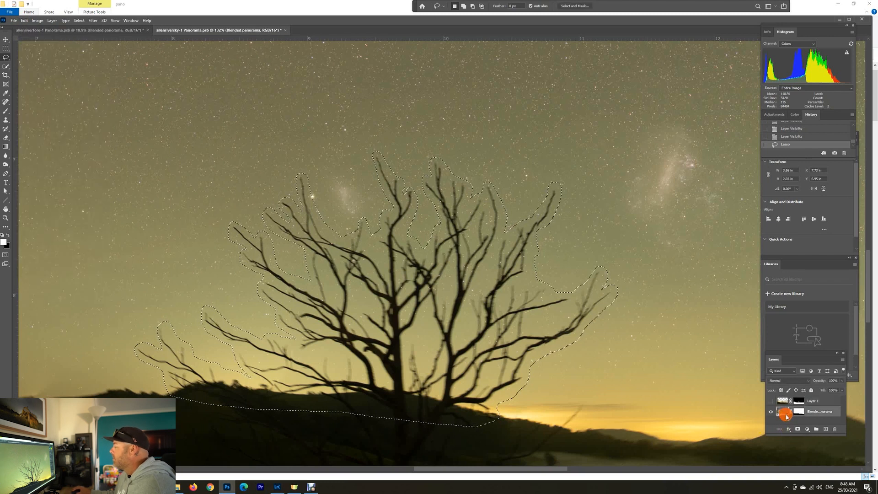
{"action": "left_click", "coordinate": [25, 21]}
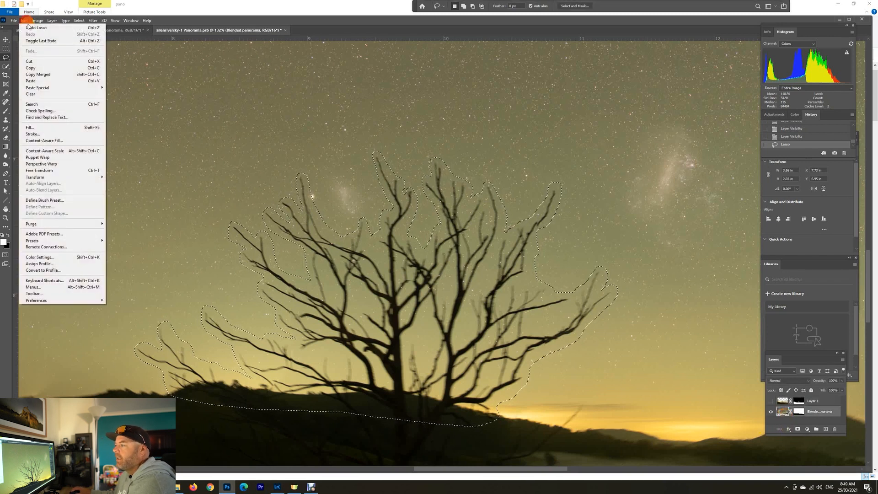
{"action": "left_click", "coordinate": [53, 141]}
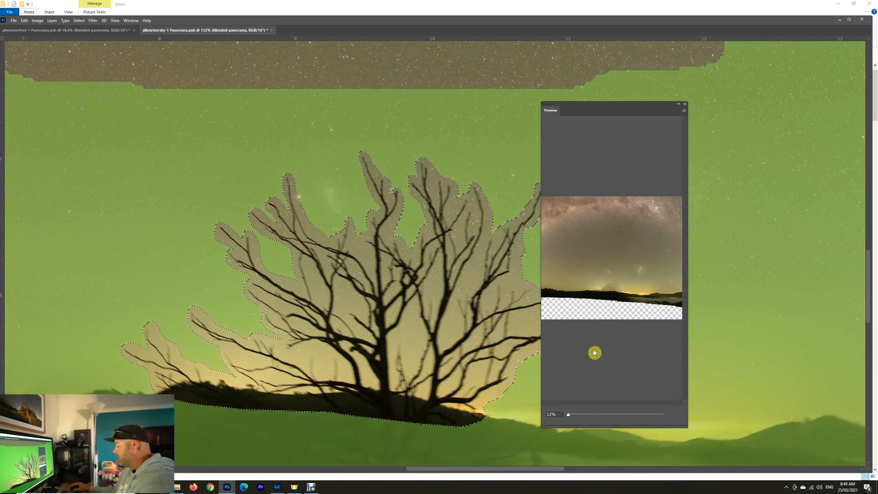
{"action": "key", "text": "Return"}
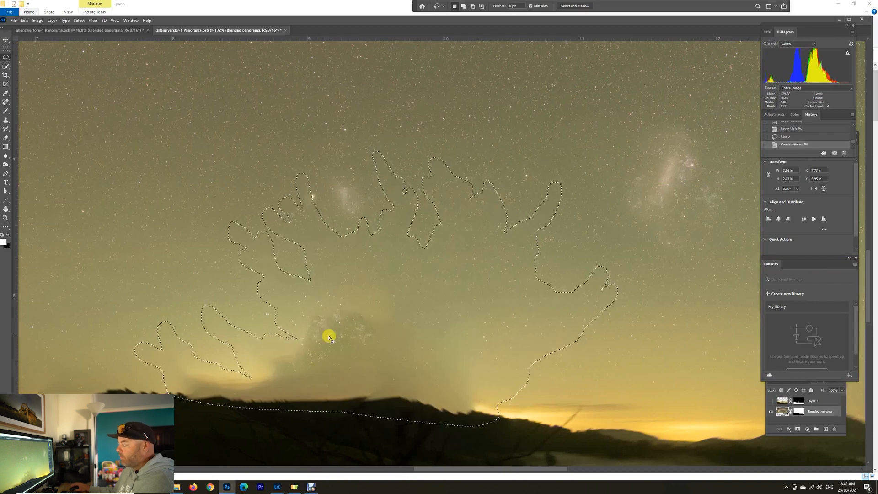
{"action": "key", "text": "ctrl+d"}
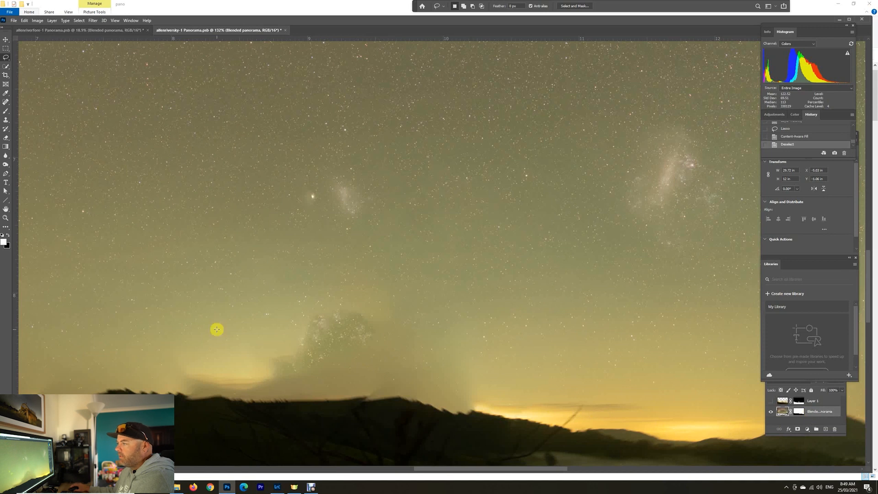
Clone nearby clean sky over the star clumps and smudgy fill patch above the hill where the tree stood
{"action": "left_click", "coordinate": [6, 120]}
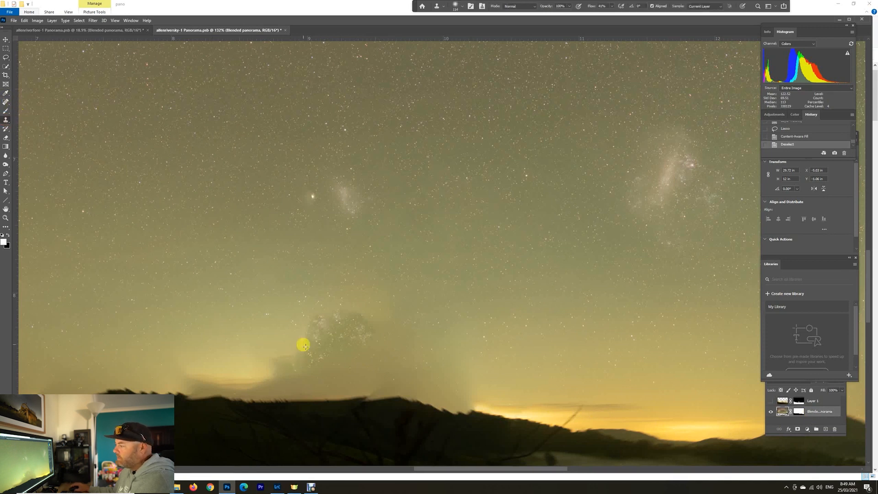
{"action": "left_click_drag", "start_coordinate": [253, 301], "coordinate": [260, 302]}
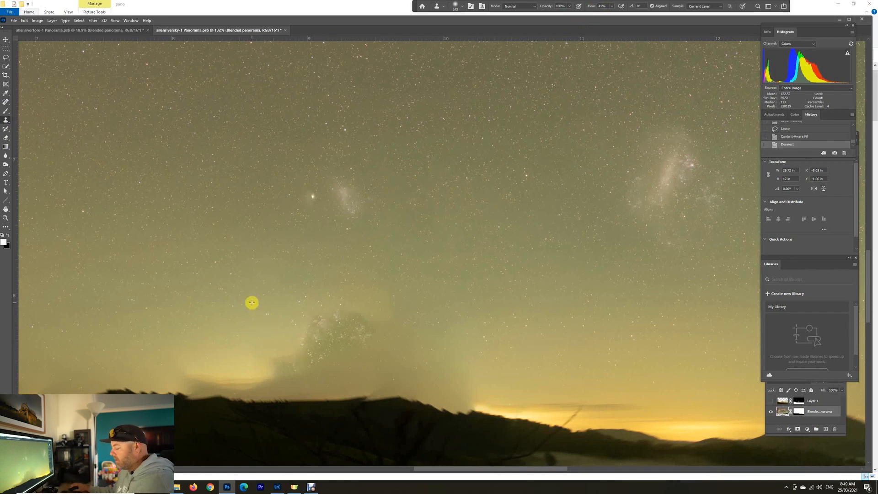
{"action": "left_click", "coordinate": [267, 287], "text": "alt"}
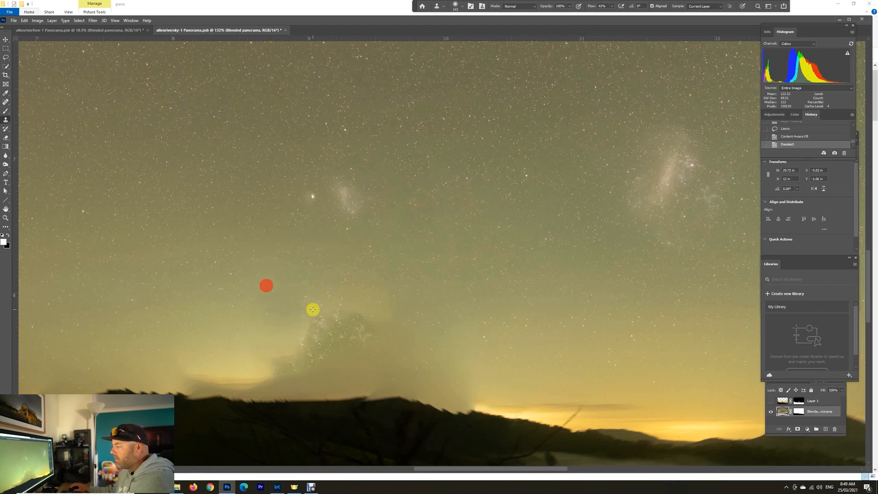
{"action": "mouse_move", "coordinate": [305, 305]}
{"action": "left_mouse_down"}
{"action": "mouse_move", "coordinate": [363, 307]}
{"action": "mouse_move", "coordinate": [316, 310]}
{"action": "mouse_move", "coordinate": [321, 318]}
{"action": "mouse_move", "coordinate": [306, 331]}
{"action": "mouse_move", "coordinate": [323, 324]}
{"action": "mouse_move", "coordinate": [270, 333]}
{"action": "mouse_move", "coordinate": [334, 321]}
{"action": "left_mouse_up"}
{"action": "left_click", "coordinate": [331, 294]}
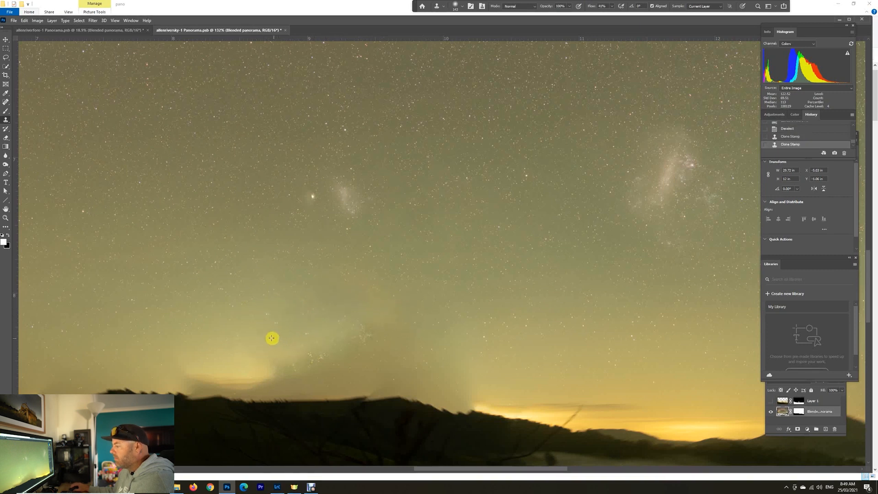
{"action": "left_click", "coordinate": [252, 334]}
{"action": "left_click", "coordinate": [336, 342]}
{"action": "left_click", "coordinate": [303, 342]}
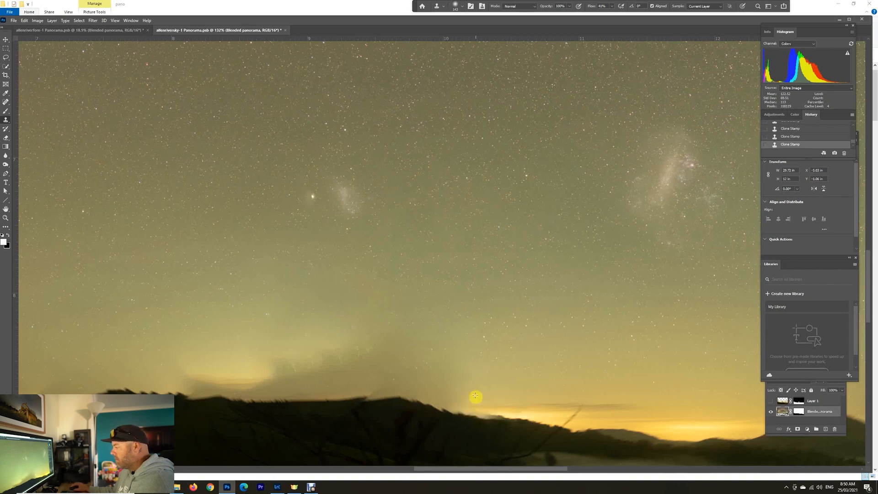
Show Layer 1 again and inspect the foreground tree's branches against the retouched sky
{"action": "key", "text": "z"}
{"action": "left_click_drag", "start_coordinate": [465, 375], "coordinate": [423, 379]}
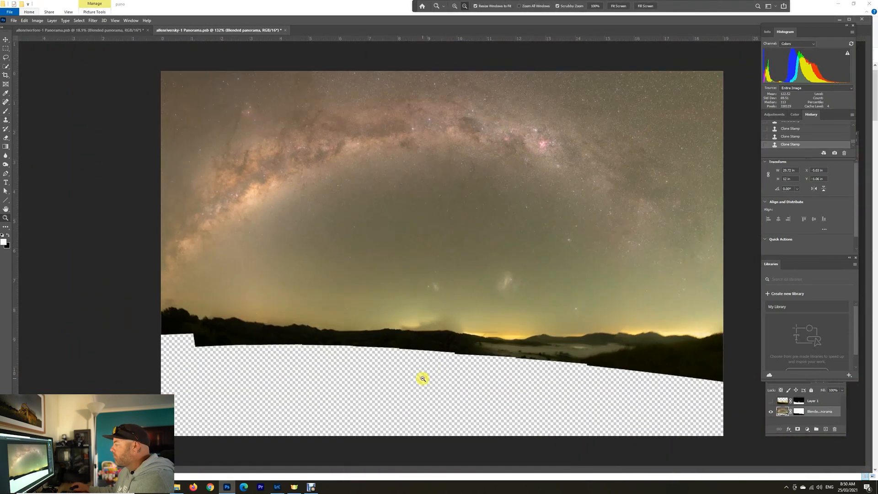
{"action": "left_click", "coordinate": [771, 401]}
{"action": "left_click_drag", "start_coordinate": [448, 301], "coordinate": [482, 330]}
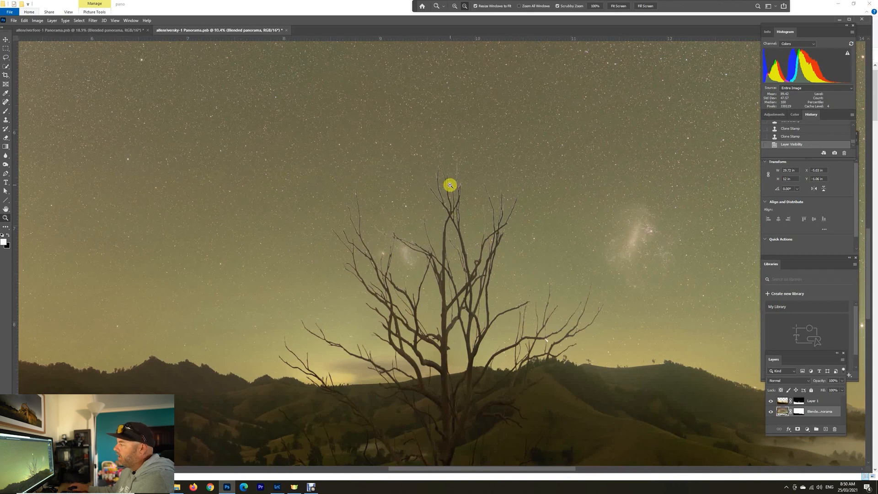
{"action": "left_click", "coordinate": [477, 201]}
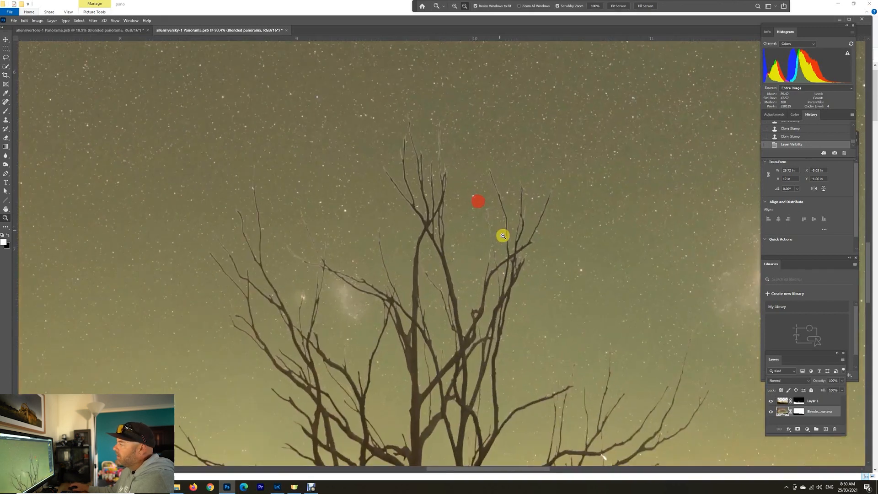
{"action": "left_click", "coordinate": [424, 273]}
{"action": "left_click_drag", "start_coordinate": [403, 273], "coordinate": [392, 319]}
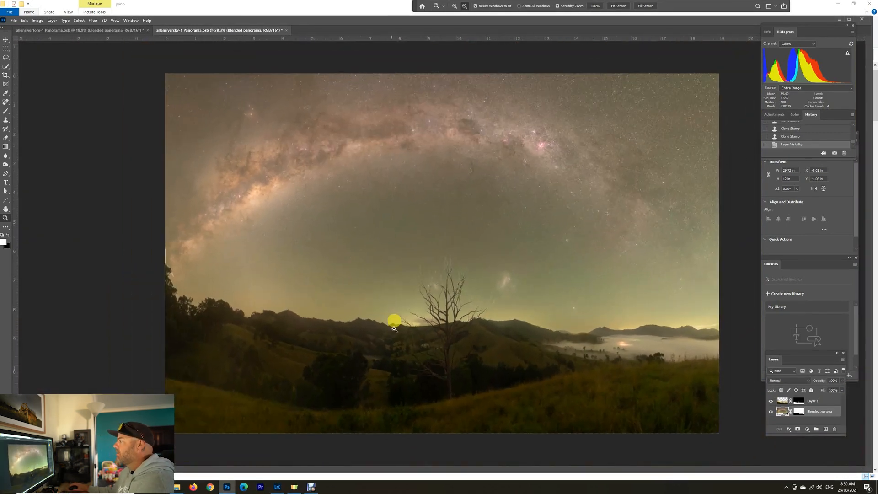
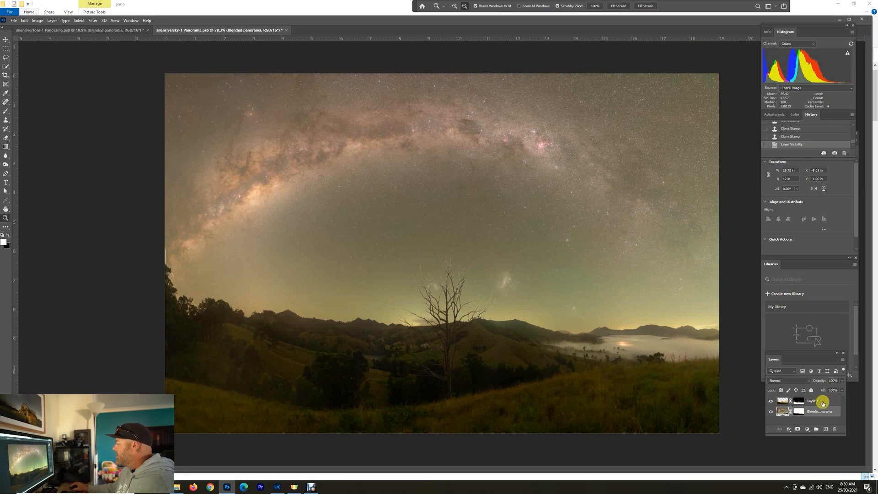
Stamp all visible layers into a new merged layer above Layer 1
{"action": "left_click", "coordinate": [784, 402]}
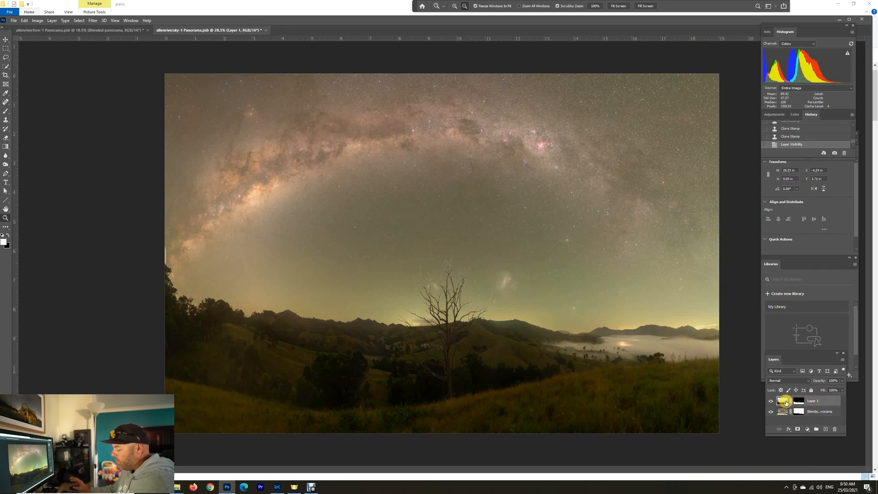
{"action": "key", "text": "ctrl+shift+alt+e"}
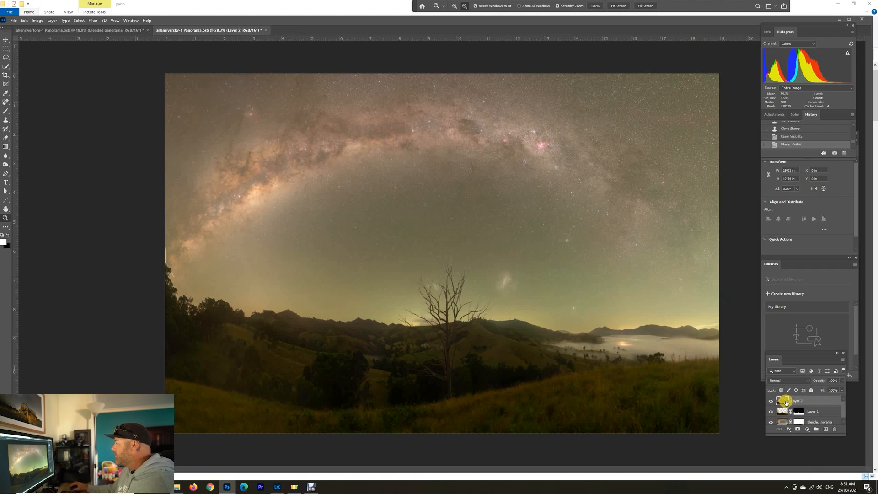
{"action": "right_click", "coordinate": [812, 402]}
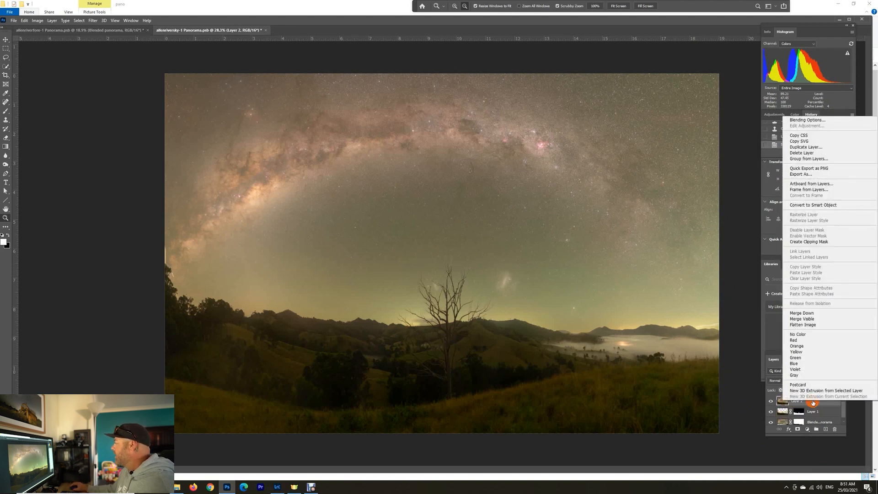
{"action": "left_click", "coordinate": [753, 366]}
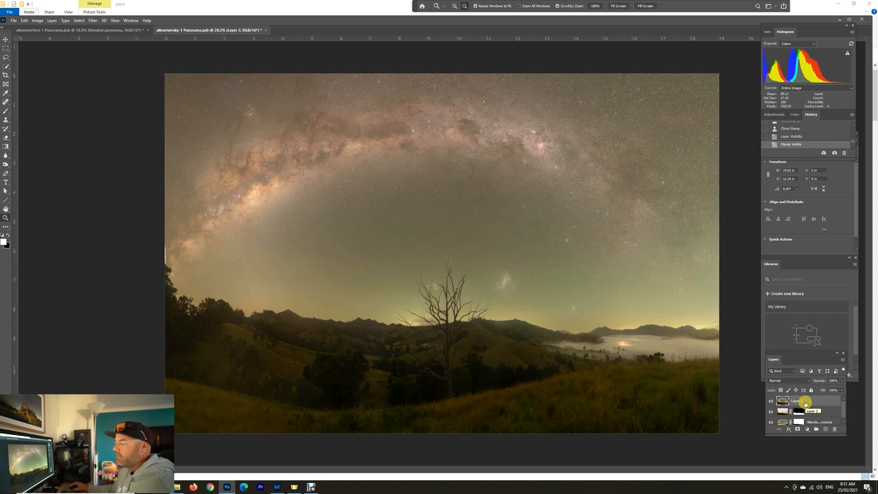
Add a Curves adjustment layer and use on-image adjustment to slightly brighten the Milky Way core and darken the dust lane above it
{"action": "left_click", "coordinate": [804, 430]}
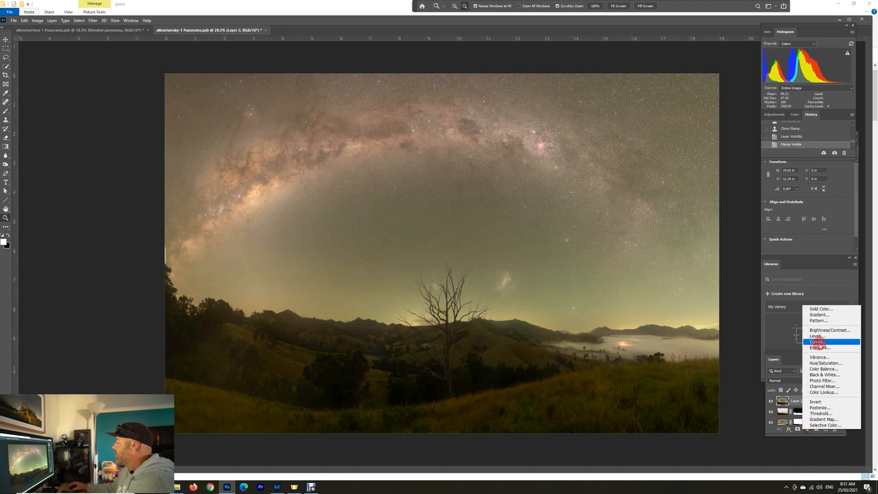
{"action": "left_click", "coordinate": [819, 346]}
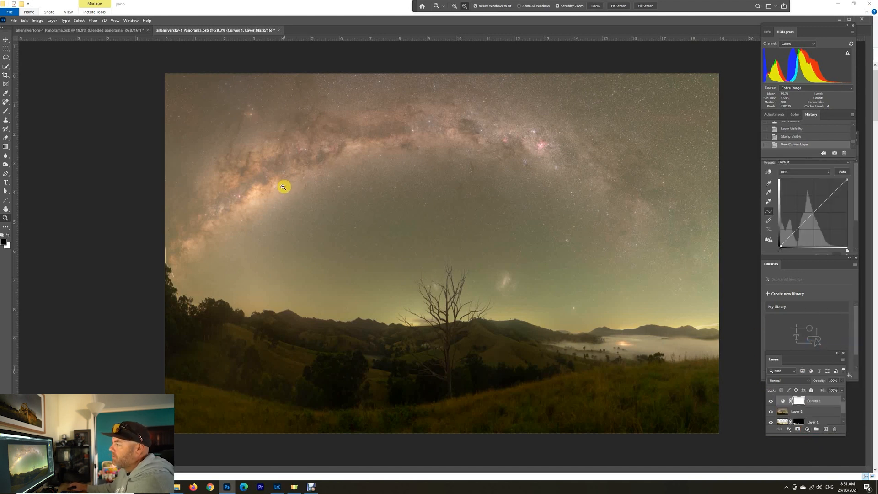
{"action": "left_click_drag", "start_coordinate": [267, 192], "coordinate": [311, 235]}
{"action": "left_click_drag", "start_coordinate": [256, 230], "coordinate": [390, 239]}
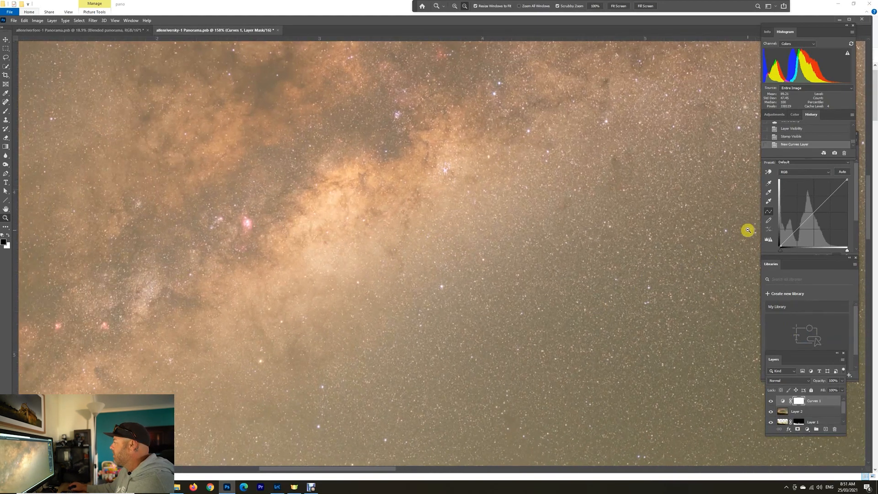
{"action": "left_click", "coordinate": [768, 173]}
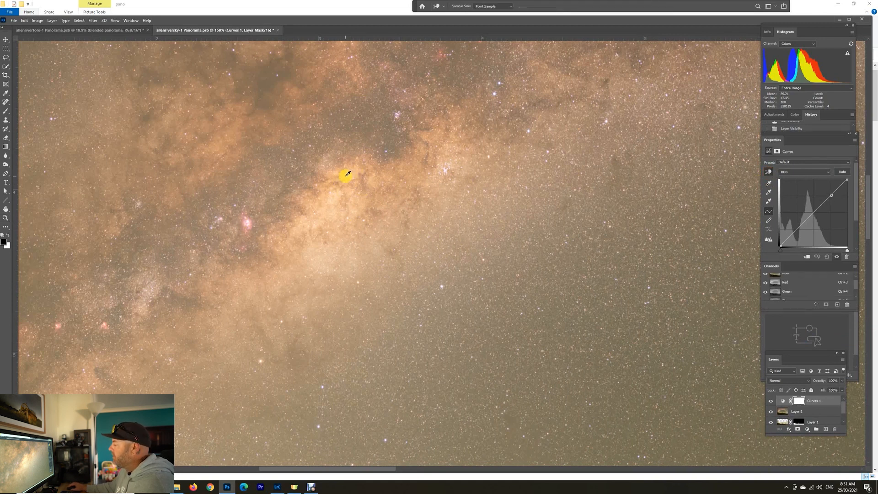
{"action": "left_click", "coordinate": [377, 174]}
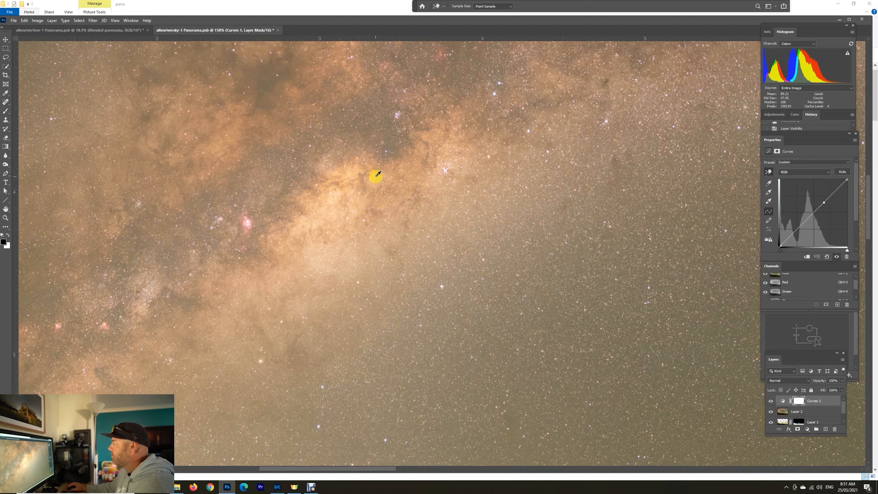
{"action": "left_click_drag", "start_coordinate": [376, 175], "coordinate": [375, 172]}
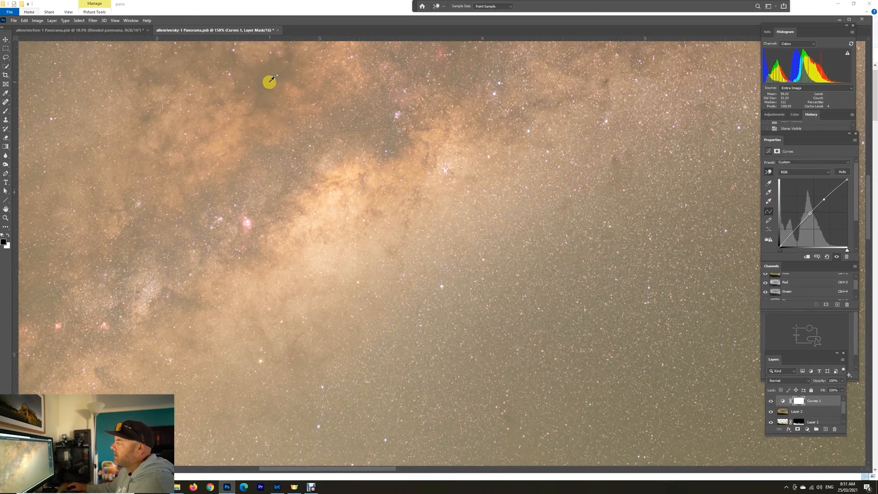
{"action": "left_click_drag", "start_coordinate": [269, 81], "coordinate": [269, 87]}
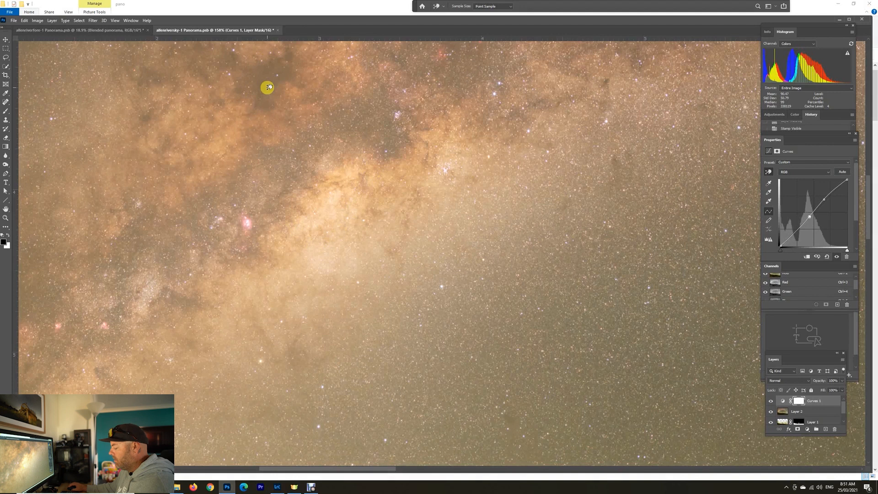
Compare the whole panorama with and without the Curves 1 adjustment
{"action": "key", "text": "z"}
{"action": "left_click_drag", "start_coordinate": [345, 262], "coordinate": [300, 273]}
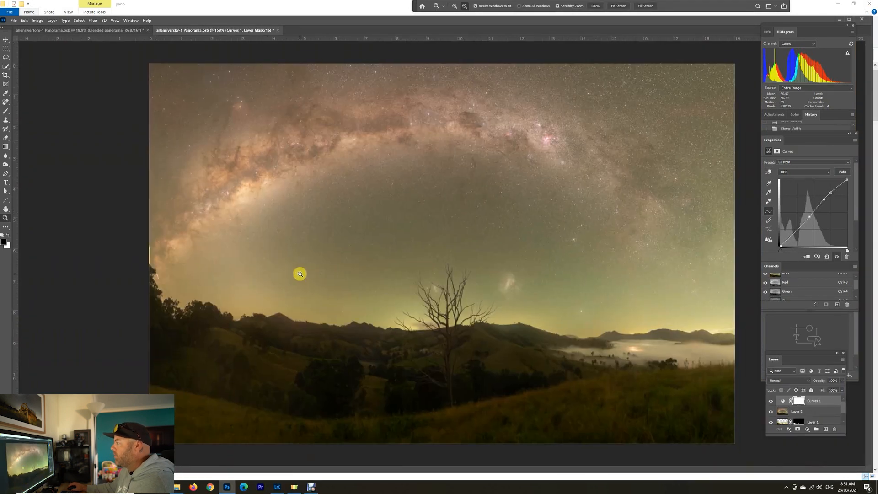
{"action": "left_click", "coordinate": [770, 401]}
{"action": "left_click", "coordinate": [770, 402]}
{"action": "left_click", "coordinate": [770, 402]}
{"action": "left_click", "coordinate": [770, 401]}
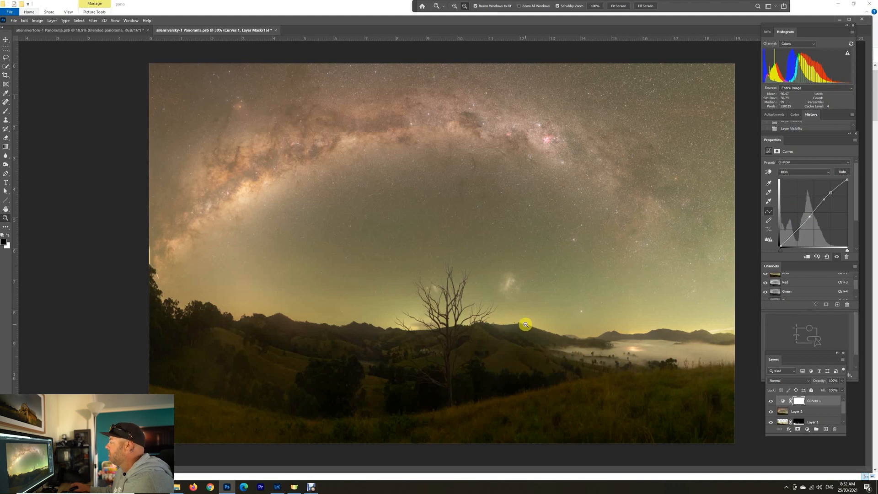
Merge the Curves 1 adjustment down into Layer 2 and duplicate the result as Layer 2 copy
{"action": "right_click", "coordinate": [812, 401]}
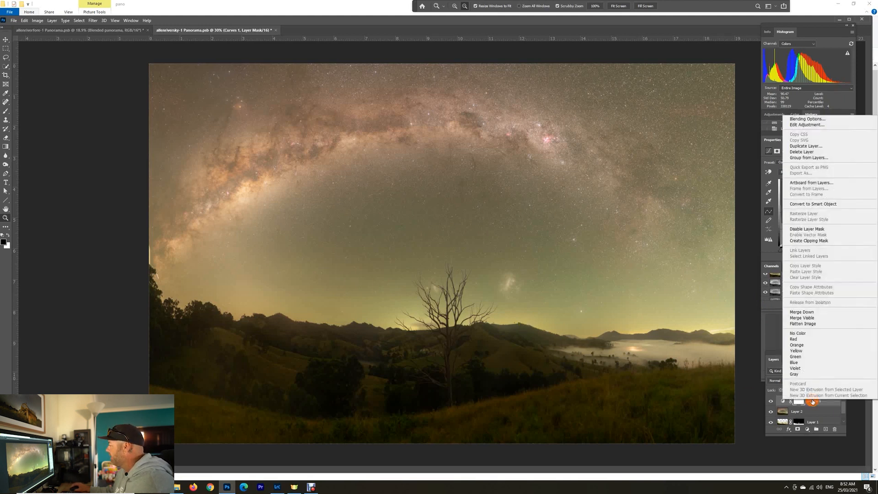
{"action": "left_click", "coordinate": [811, 315]}
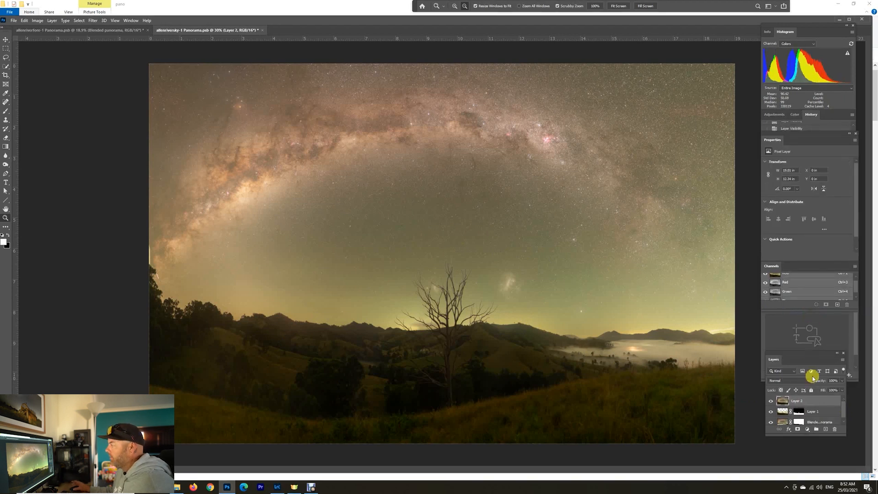
{"action": "right_click", "coordinate": [811, 405]}
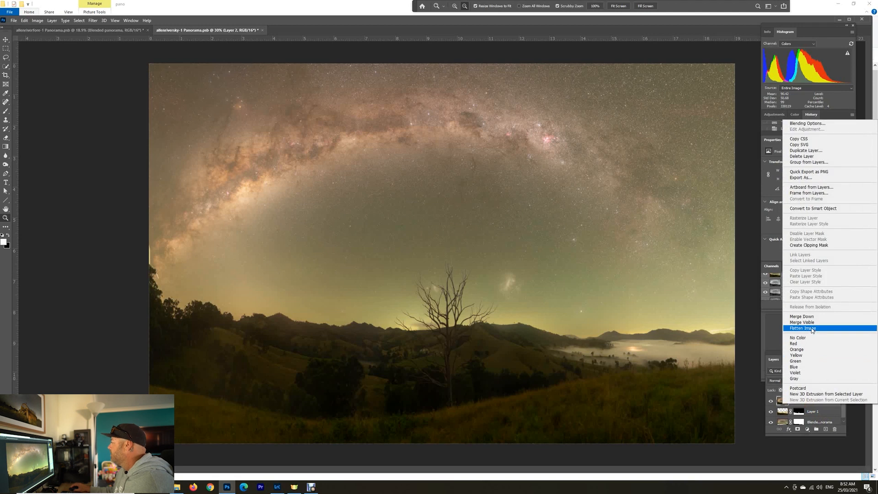
{"action": "left_click", "coordinate": [809, 151]}
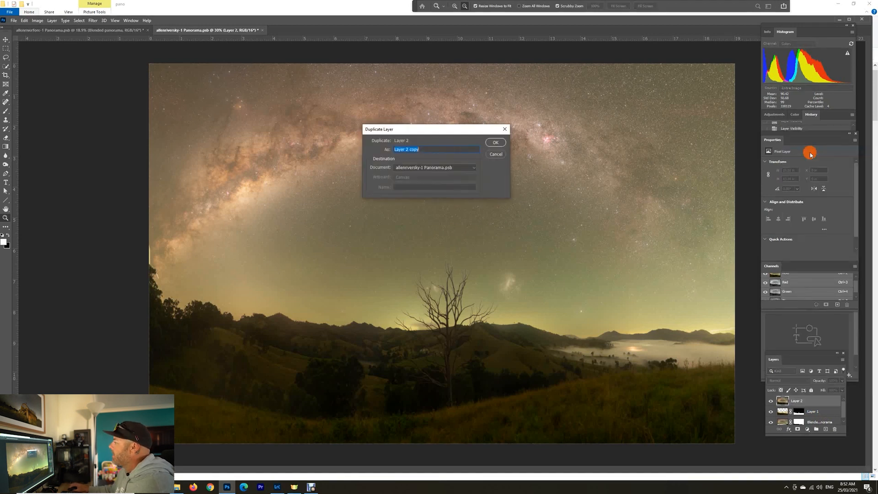
{"action": "left_click", "coordinate": [497, 142]}
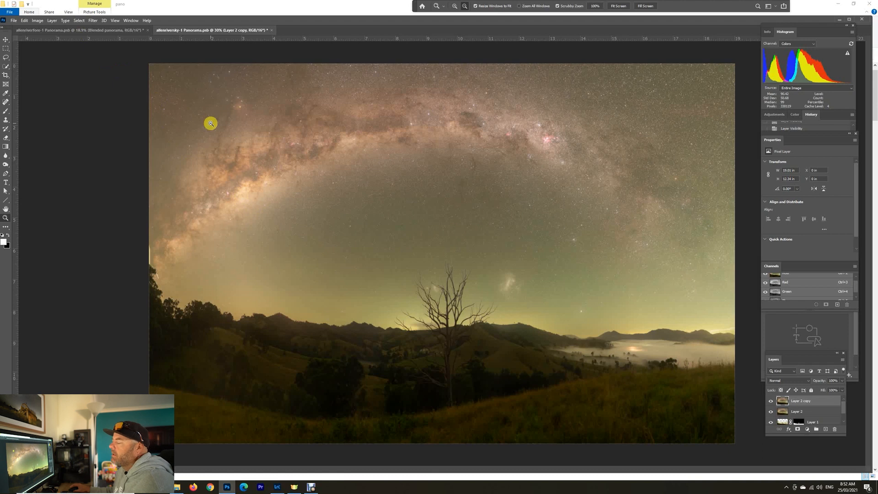
Select the stars and bright areas with Color Range set to Highlights, fuzziness 34% and range 189
{"action": "left_click", "coordinate": [80, 20]}
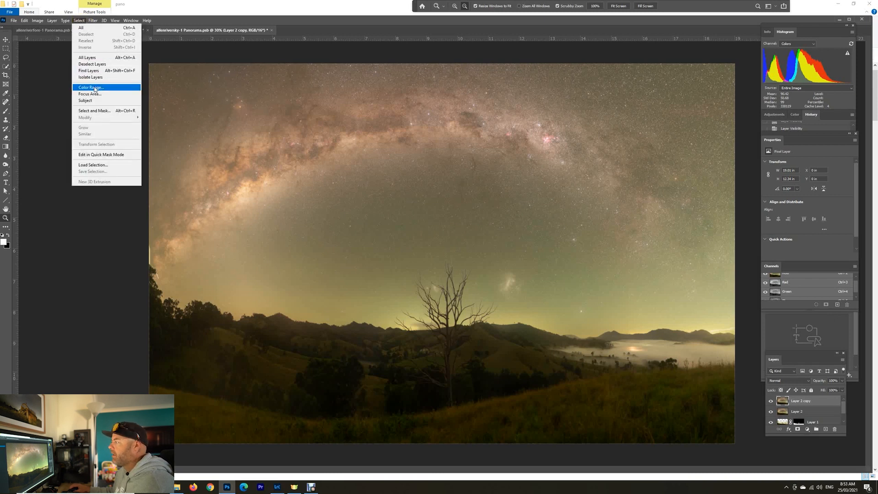
{"action": "left_click", "coordinate": [92, 87]}
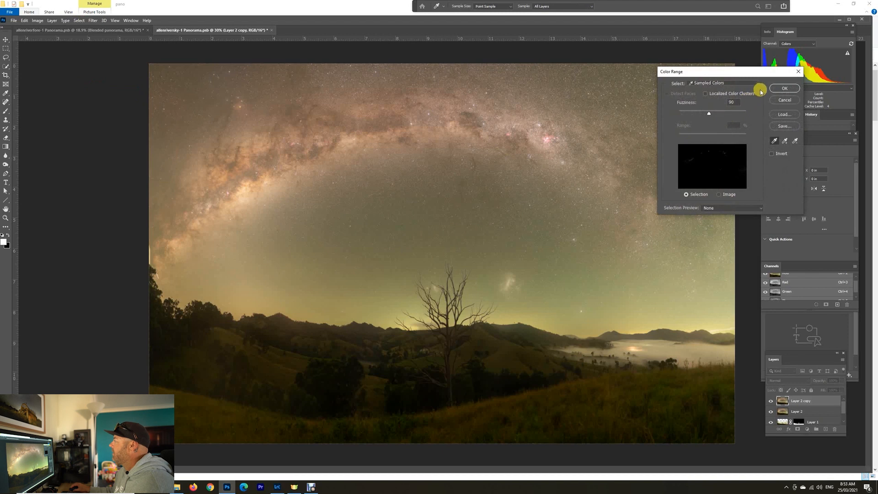
{"action": "left_click", "coordinate": [757, 84]}
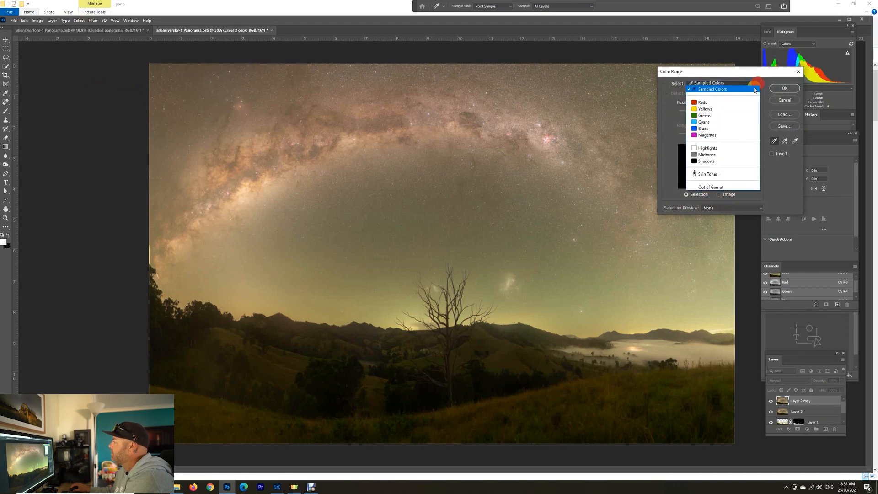
{"action": "left_click", "coordinate": [727, 147]}
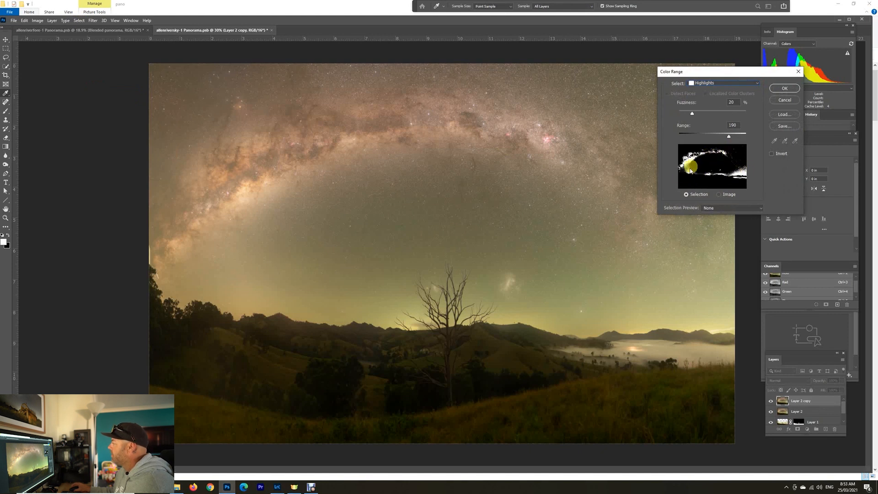
{"action": "mouse_move", "coordinate": [695, 116]}
{"action": "left_mouse_down"}
{"action": "mouse_move", "coordinate": [713, 116]}
{"action": "mouse_move", "coordinate": [703, 119]}
{"action": "left_mouse_up"}
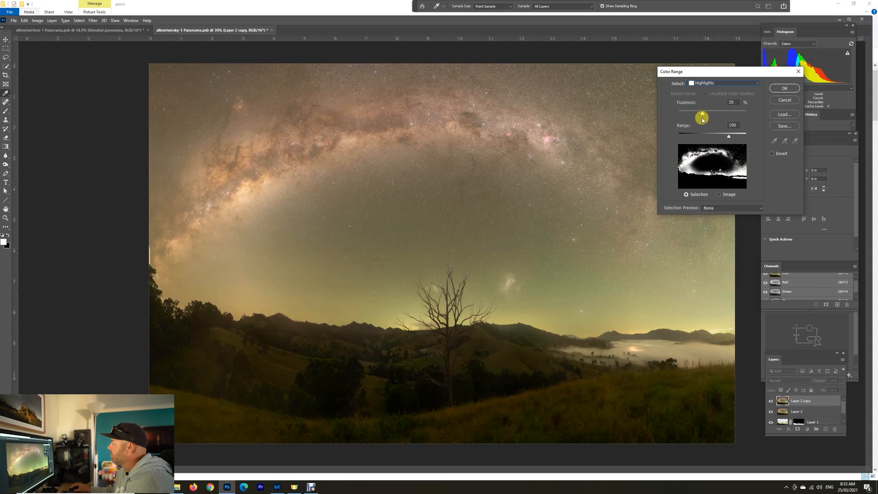
{"action": "left_click_drag", "start_coordinate": [730, 137], "coordinate": [730, 137]}
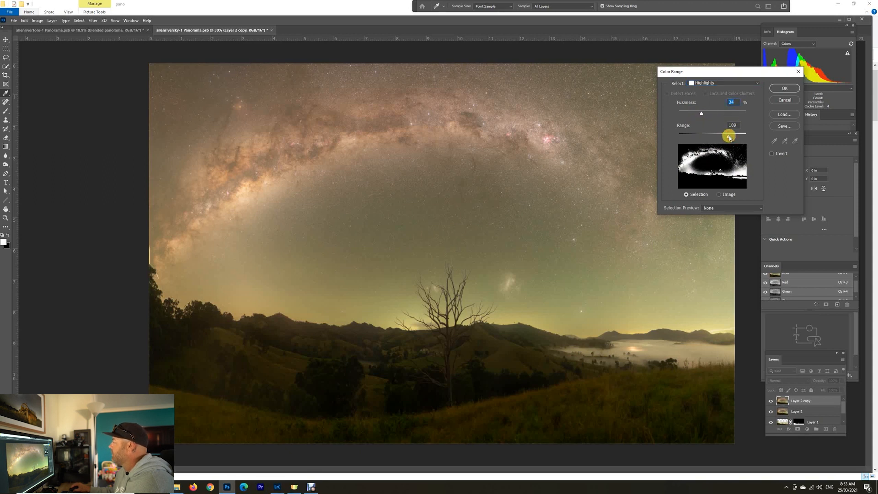
{"action": "left_click", "coordinate": [784, 87]}
{"action": "key", "text": "z"}
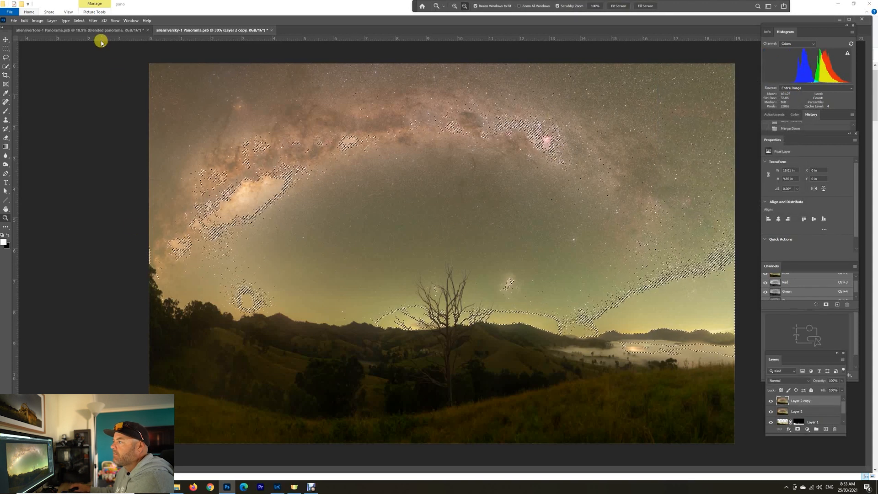
Expand the highlights selection and feather its edges, accepting the preset pixel amounts for both
{"action": "left_click", "coordinate": [79, 20]}
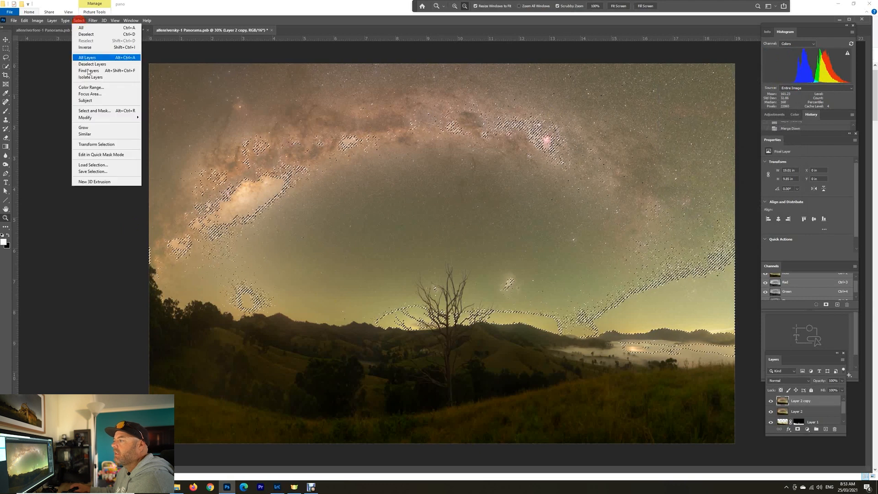
{"action": "mouse_move", "coordinate": [107, 119]}
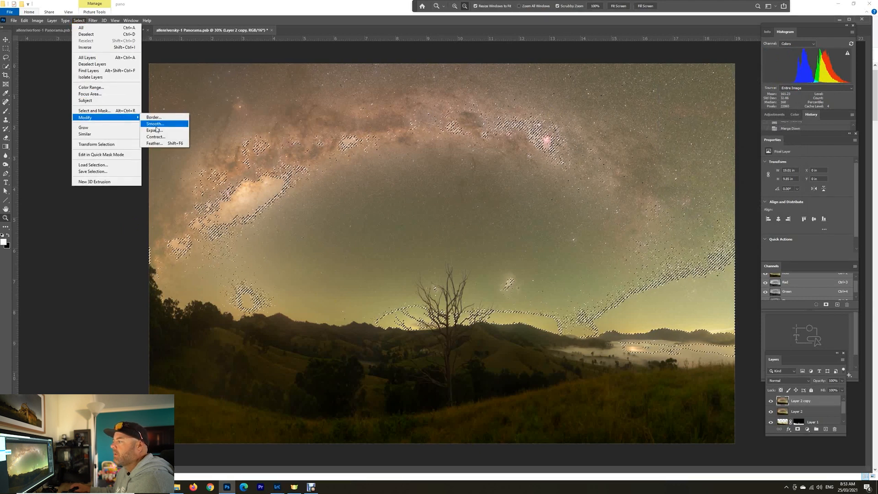
{"action": "left_click", "coordinate": [155, 130]}
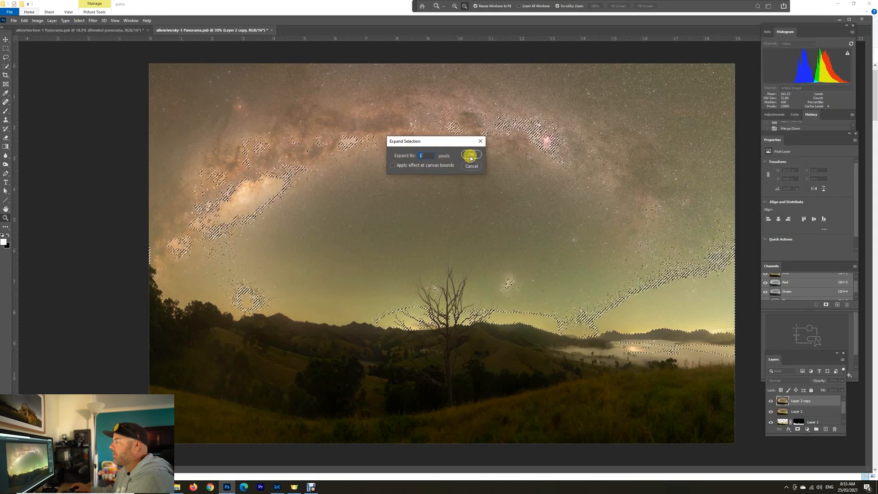
{"action": "left_click", "coordinate": [471, 156]}
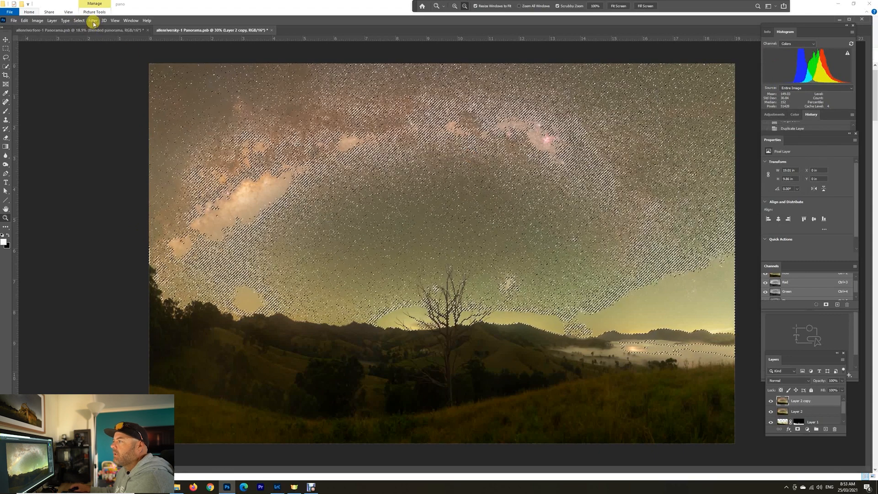
{"action": "left_click", "coordinate": [79, 21]}
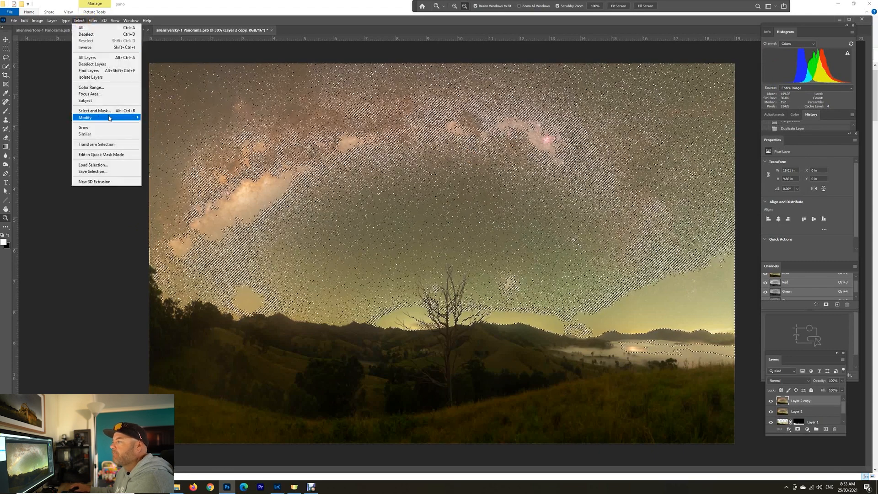
{"action": "mouse_move", "coordinate": [108, 118]}
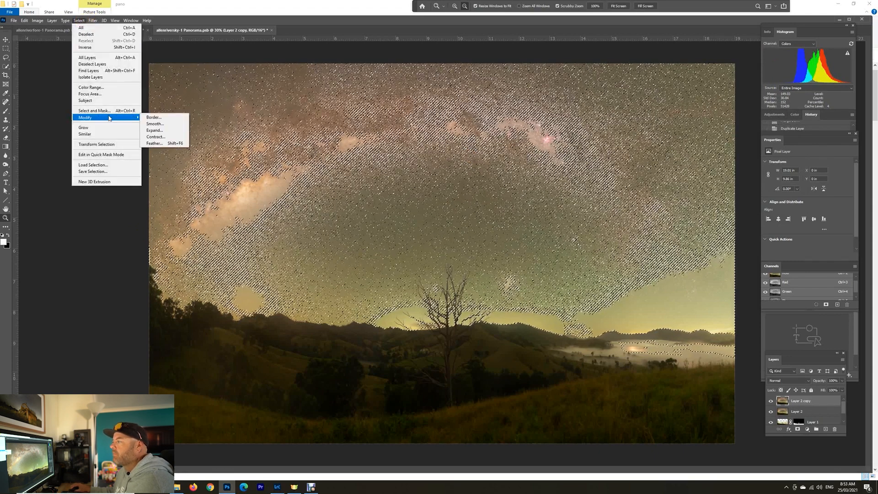
{"action": "left_click", "coordinate": [155, 143]}
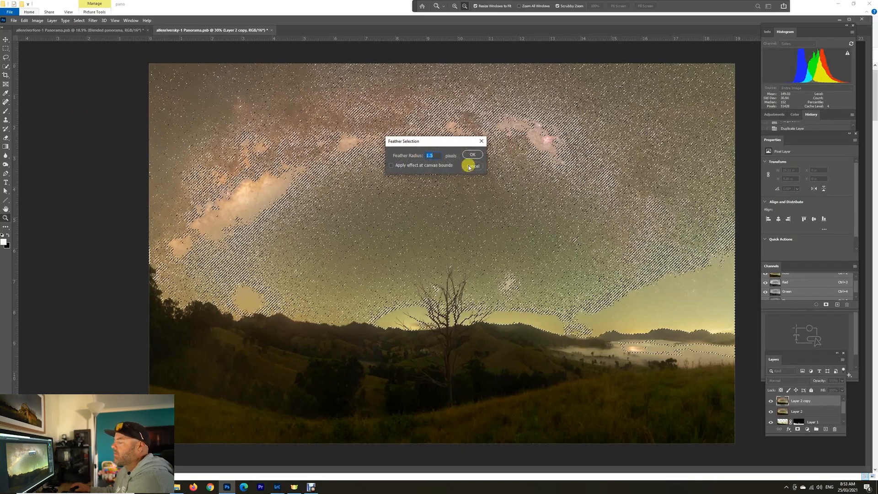
{"action": "left_click", "coordinate": [471, 156]}
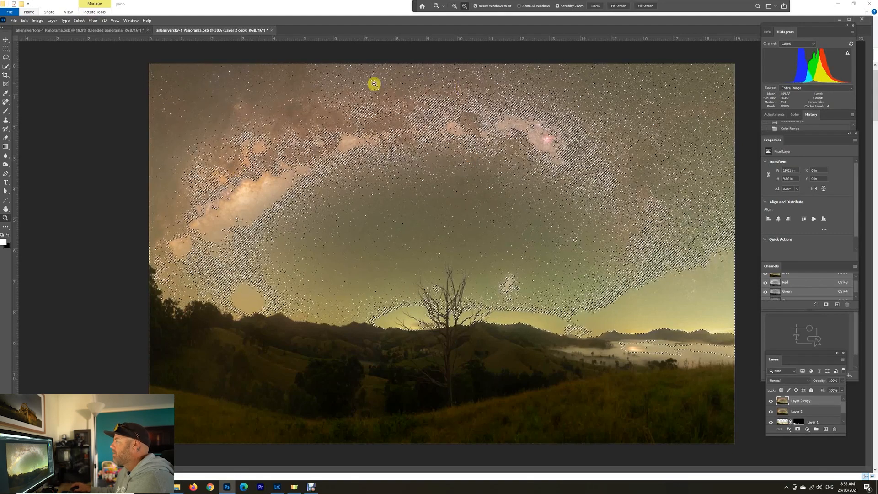
Set up a Minimum filter on the selected stars with a 1.0 pixel radius, preserving roundness
{"action": "left_click", "coordinate": [93, 21]}
{"action": "mouse_move", "coordinate": [131, 156]}
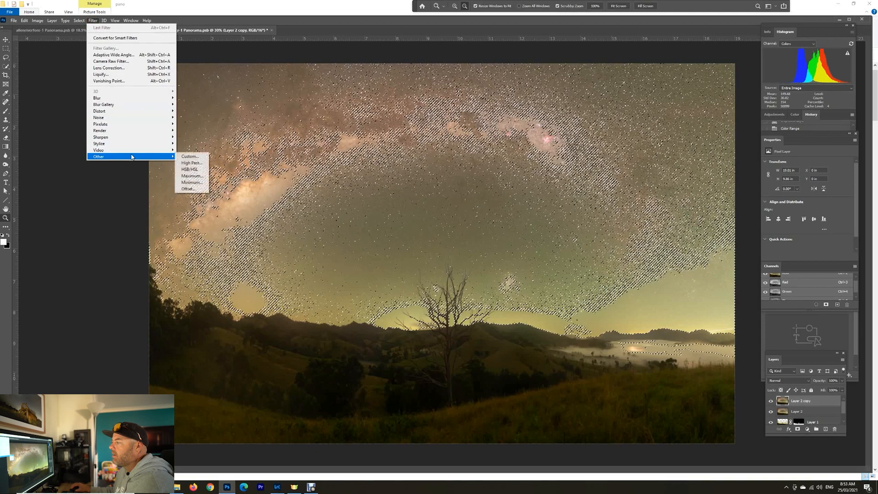
{"action": "left_click", "coordinate": [192, 182]}
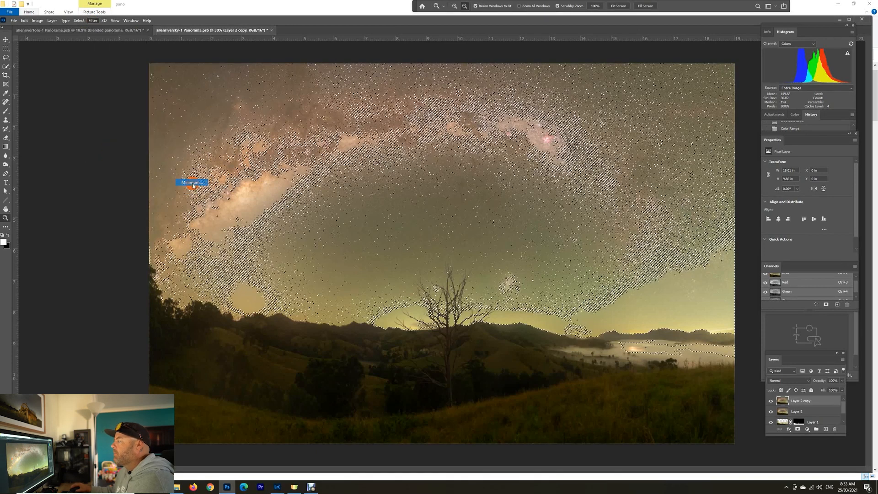
{"action": "left_click_drag", "start_coordinate": [189, 182], "coordinate": [427, 246]}
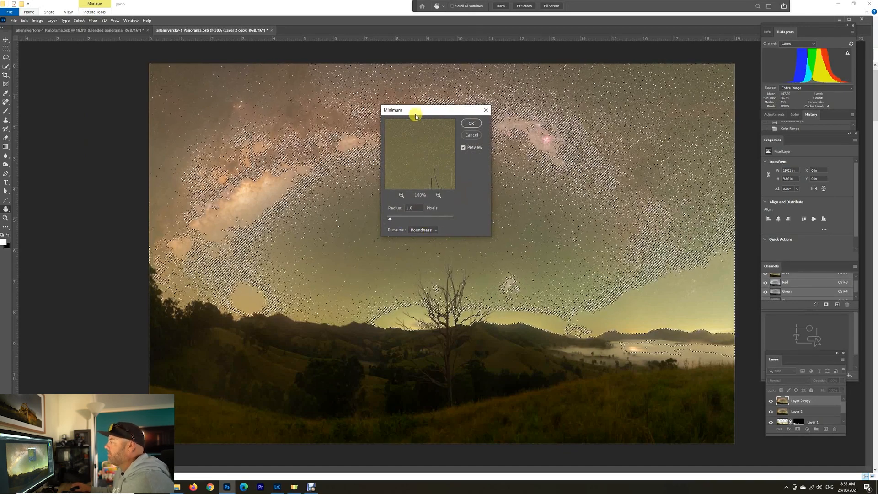
{"action": "left_click_drag", "start_coordinate": [416, 111], "coordinate": [568, 103]}
Check the Minimum preview over the Milky Way core, dust lanes and open sky, apply the filter and clear the selection
{"action": "left_click", "coordinate": [359, 189]}
{"action": "left_click", "coordinate": [274, 186]}
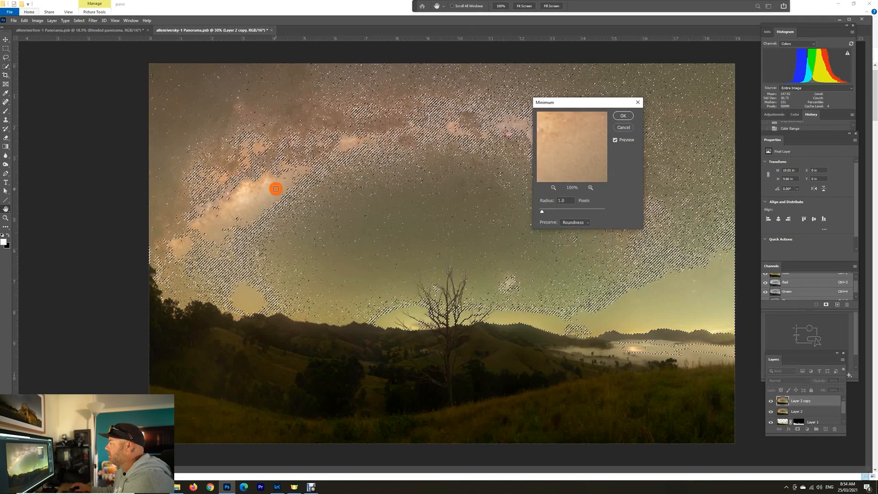
{"action": "left_click", "coordinate": [249, 187]}
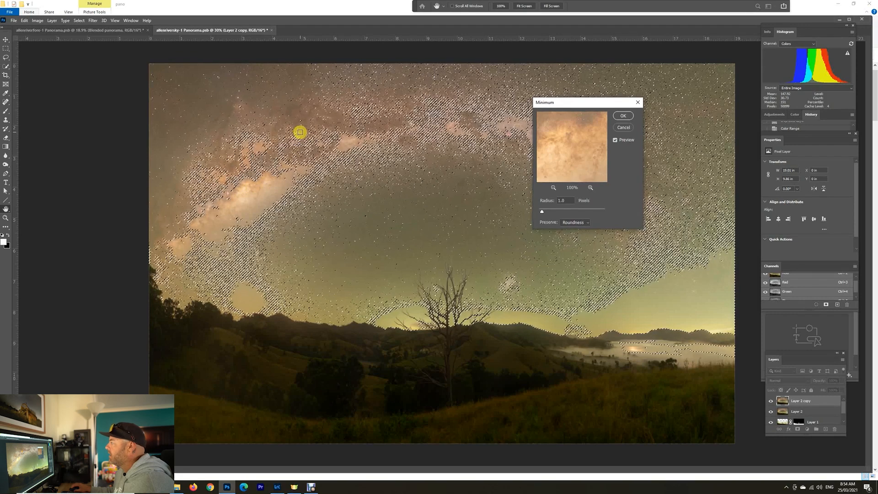
{"action": "left_click", "coordinate": [300, 133]}
{"action": "left_click", "coordinate": [453, 165]}
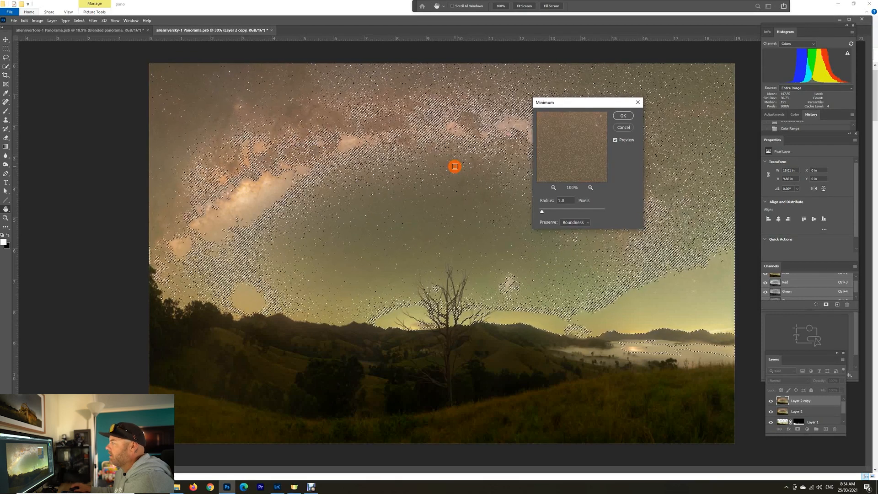
{"action": "left_click", "coordinate": [204, 121]}
{"action": "left_click", "coordinate": [224, 105]}
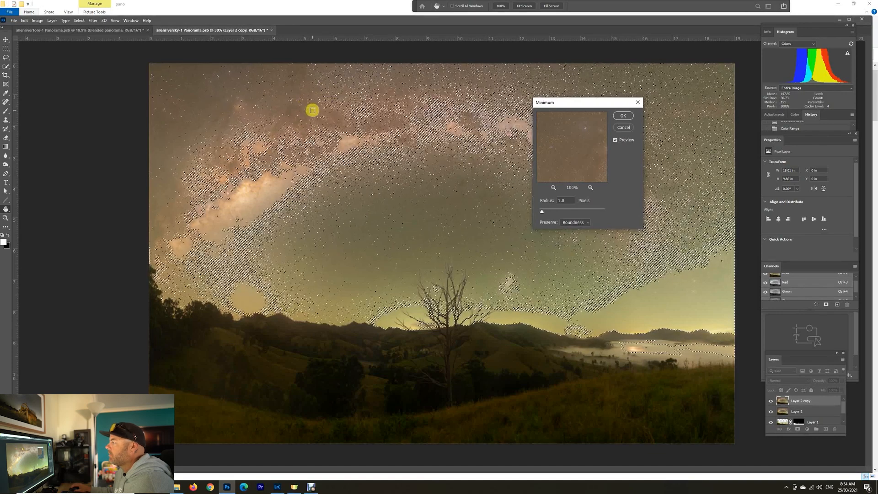
{"action": "left_click", "coordinate": [309, 114]}
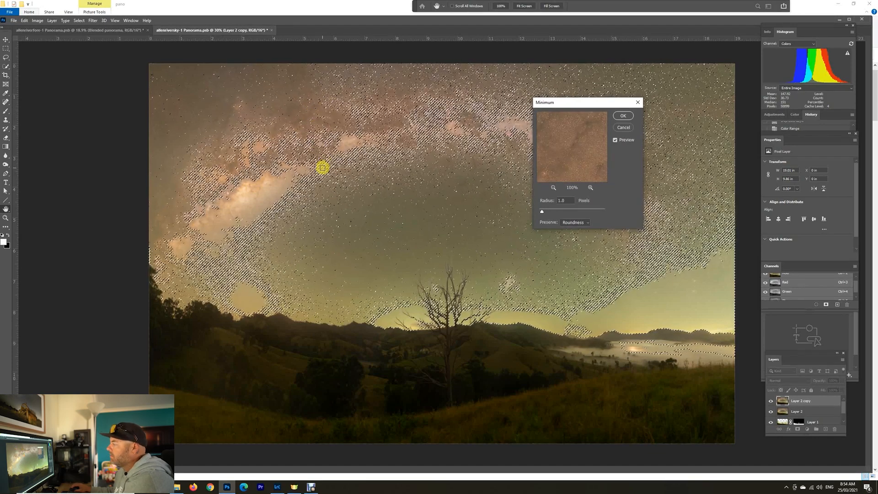
{"action": "left_click", "coordinate": [320, 170]}
{"action": "left_click", "coordinate": [335, 209]}
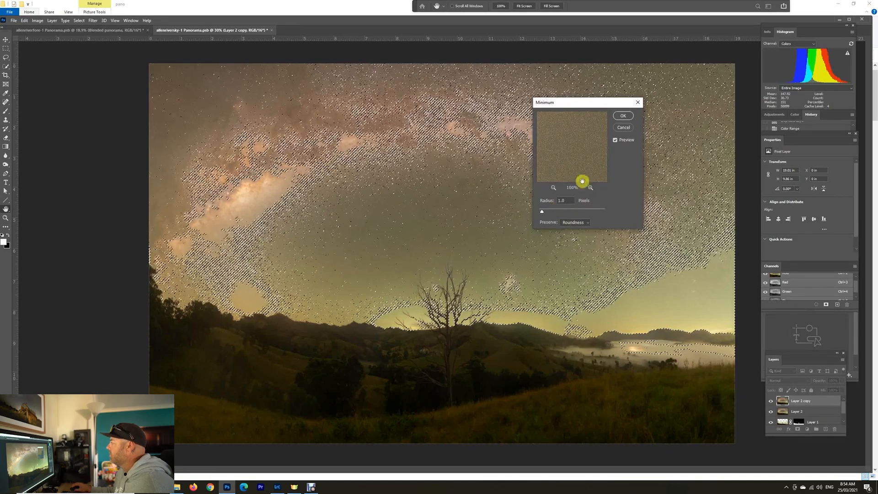
{"action": "left_click", "coordinate": [623, 116]}
{"action": "key", "text": "z"}
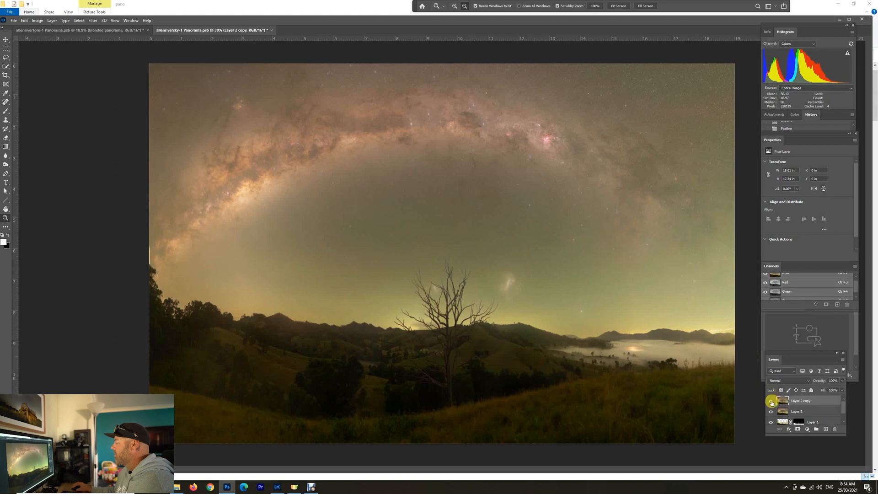
Compare the panorama with and without the star-reduced layer, also previewing a lower opacity before restoring 100%
{"action": "left_click", "coordinate": [772, 402]}
{"action": "left_click", "coordinate": [772, 402]}
{"action": "left_click", "coordinate": [772, 402]}
{"action": "left_click", "coordinate": [772, 402]}
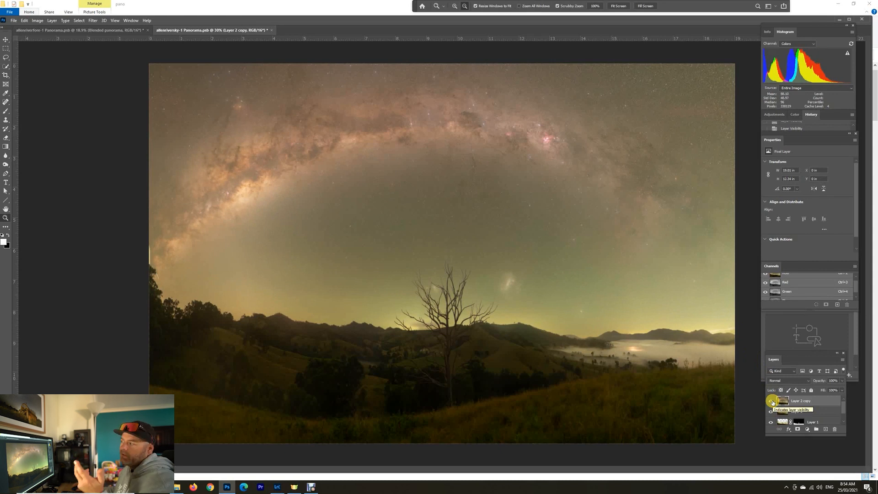
{"action": "left_click", "coordinate": [772, 402]}
{"action": "left_click", "coordinate": [772, 401]}
{"action": "left_click", "coordinate": [772, 401]}
{"action": "left_click", "coordinate": [772, 401]}
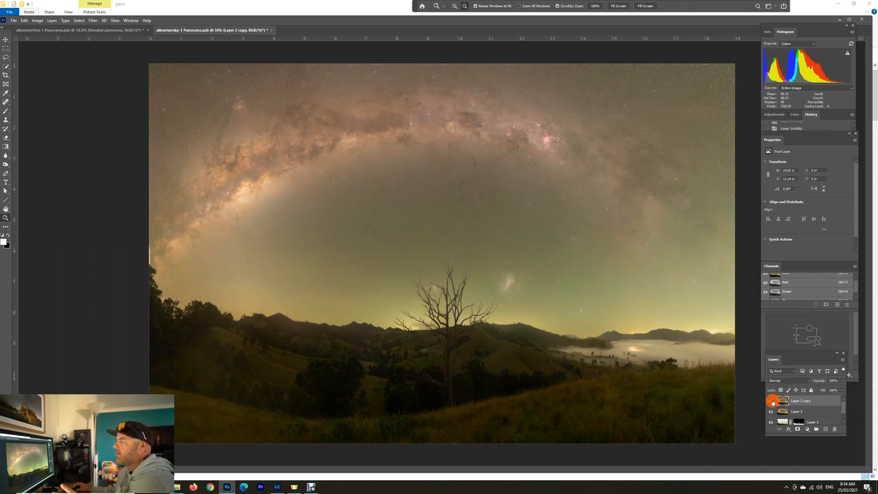
{"action": "left_click", "coordinate": [772, 401]}
{"action": "left_click", "coordinate": [772, 402]}
{"action": "left_click", "coordinate": [772, 401]}
{"action": "left_click", "coordinate": [772, 401]}
{"action": "left_click", "coordinate": [772, 402]}
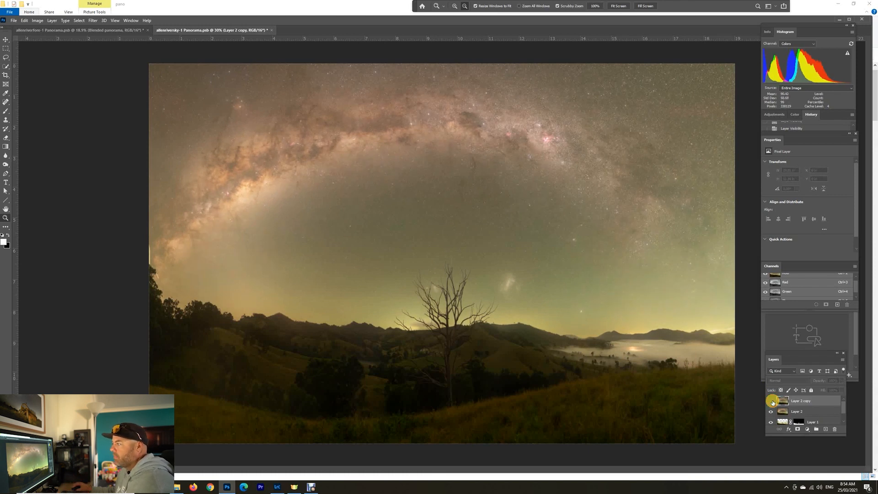
{"action": "left_click", "coordinate": [772, 402]}
{"action": "left_click", "coordinate": [772, 401]}
{"action": "left_click", "coordinate": [772, 401]}
{"action": "left_click", "coordinate": [772, 401]}
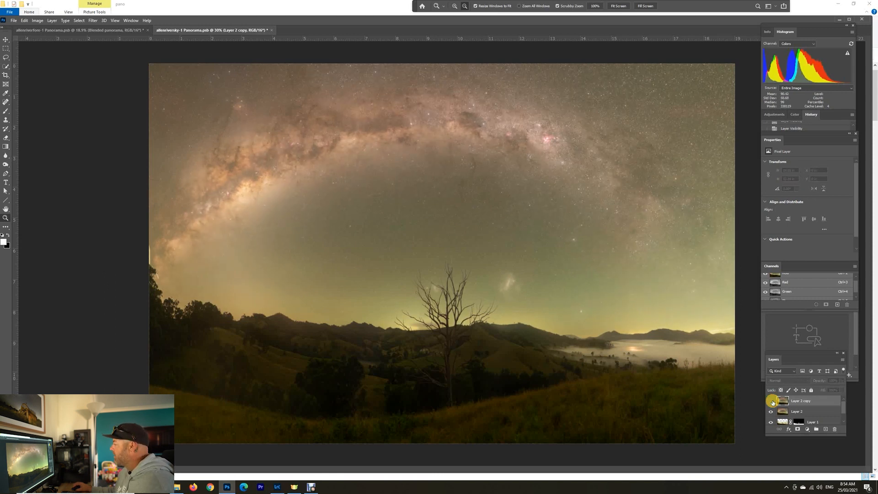
{"action": "left_click", "coordinate": [770, 401]}
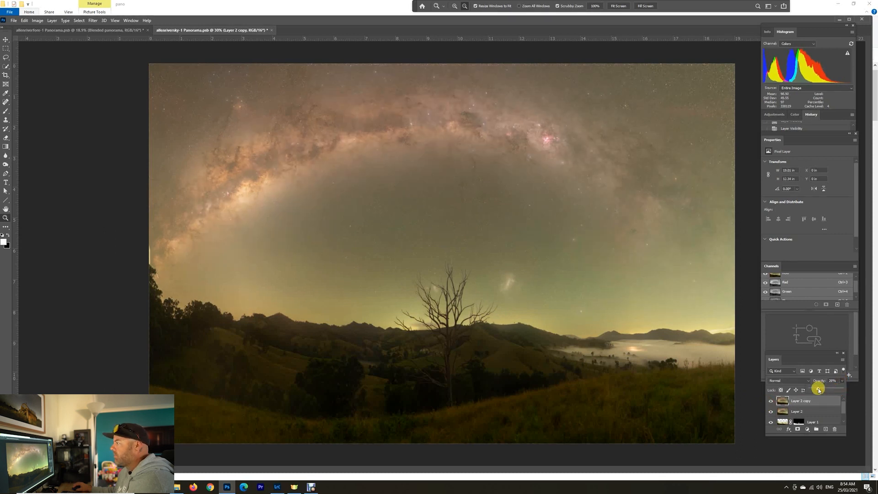
{"action": "left_click_drag", "start_coordinate": [836, 390], "coordinate": [847, 388]}
Add a white layer mask to the star-reduced layer and set up a large black brush with 13% flow
{"action": "left_click_drag", "start_coordinate": [221, 190], "coordinate": [251, 210]}
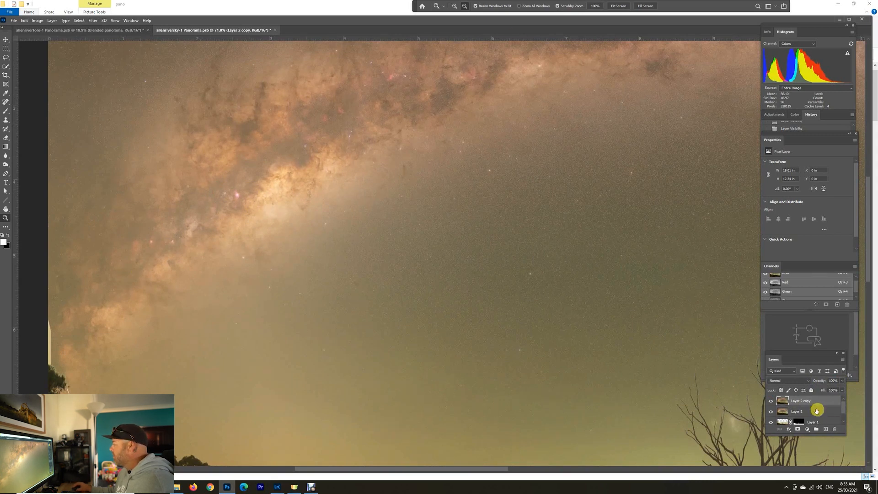
{"action": "left_click", "coordinate": [797, 430]}
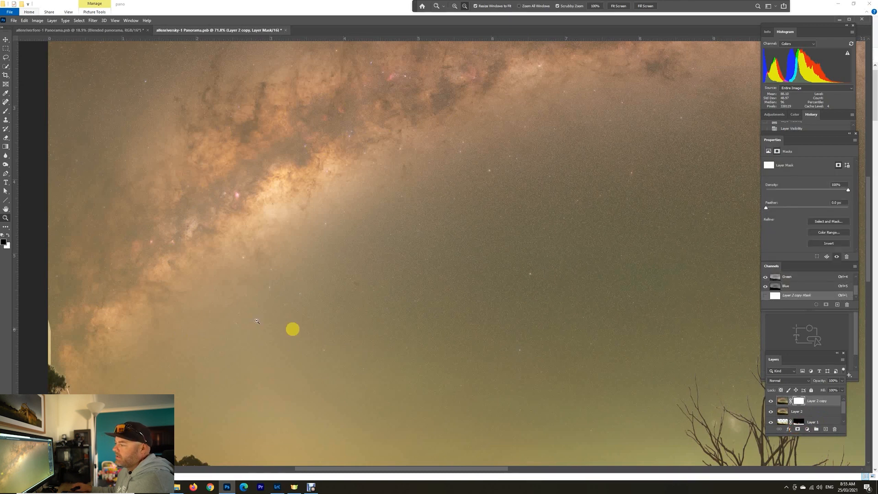
{"action": "key", "text": "b"}
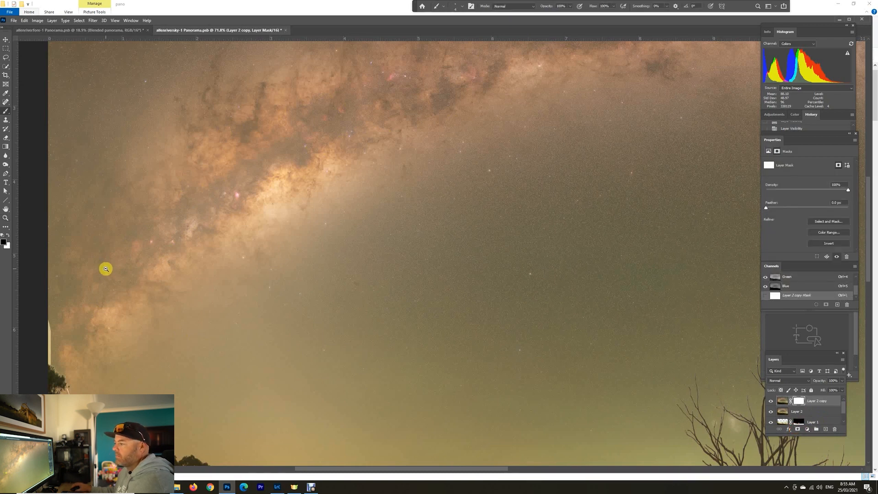
{"action": "mouse_move", "coordinate": [150, 241]}
{"action": "left_mouse_down", "text": "alt"}
{"action": "mouse_move", "coordinate": [194, 247]}
{"action": "mouse_move", "coordinate": [213, 226]}
{"action": "mouse_move", "coordinate": [204, 173]}
{"action": "mouse_move", "coordinate": [203, 195]}
{"action": "left_mouse_up", "text": "alt"}
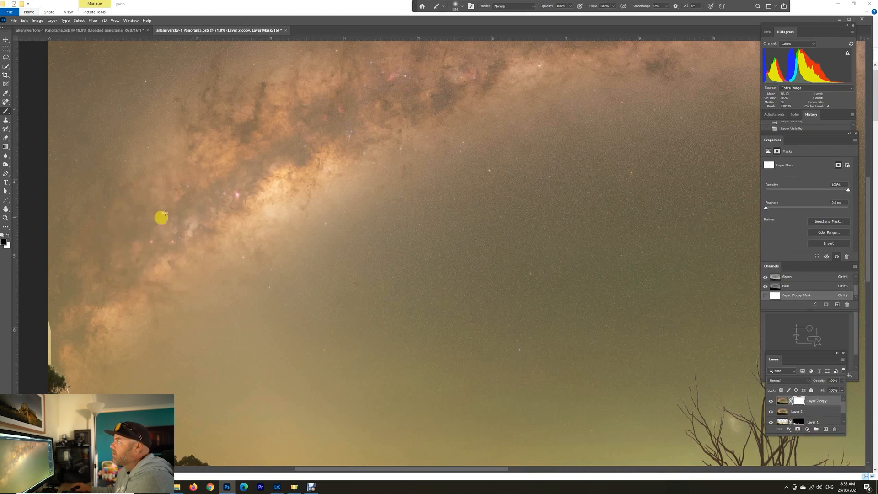
{"action": "left_click", "coordinate": [615, 9]}
{"action": "left_click_drag", "start_coordinate": [604, 17], "coordinate": [589, 18]}
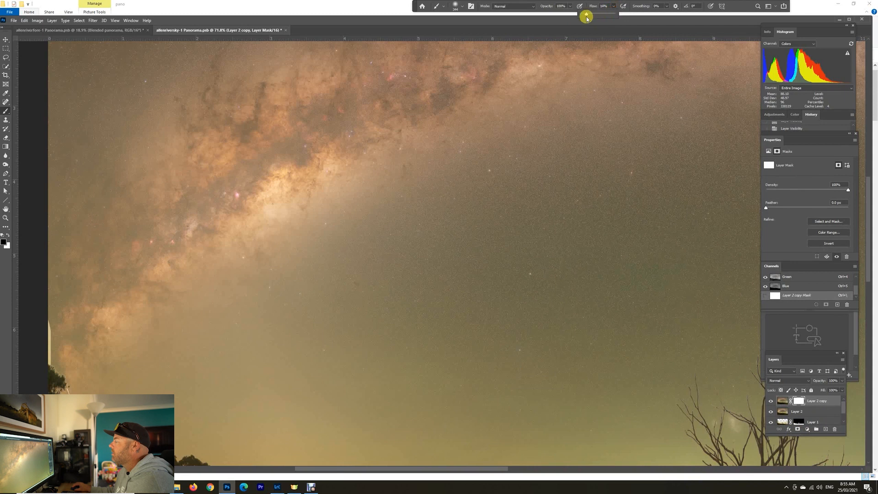
Paint the mask with black along the whole Milky Way arch, from the bright core to its faint far end, to bring back its stars
{"action": "left_click_drag", "start_coordinate": [101, 289], "coordinate": [296, 143]}
{"action": "mouse_move", "coordinate": [210, 153]}
{"action": "left_mouse_down"}
{"action": "mouse_move", "coordinate": [274, 112]}
{"action": "mouse_move", "coordinate": [304, 108]}
{"action": "mouse_move", "coordinate": [285, 191]}
{"action": "mouse_move", "coordinate": [332, 162]}
{"action": "mouse_move", "coordinate": [338, 147]}
{"action": "mouse_move", "coordinate": [268, 294]}
{"action": "left_mouse_up"}
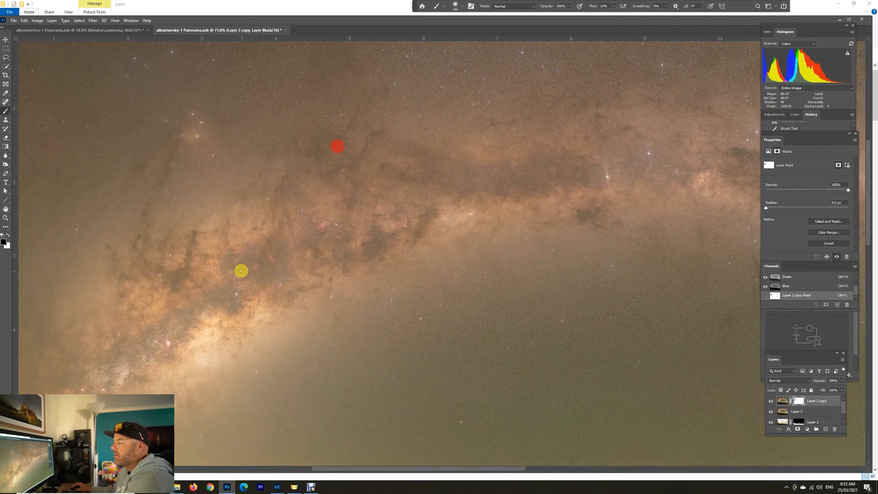
{"action": "left_click_drag", "start_coordinate": [214, 258], "coordinate": [316, 201]}
{"action": "mouse_move", "coordinate": [214, 339]}
{"action": "left_mouse_down"}
{"action": "mouse_move", "coordinate": [283, 306]}
{"action": "mouse_move", "coordinate": [431, 171]}
{"action": "mouse_move", "coordinate": [412, 227]}
{"action": "mouse_move", "coordinate": [571, 190]}
{"action": "left_mouse_up"}
{"action": "mouse_move", "coordinate": [474, 167]}
{"action": "left_mouse_down"}
{"action": "mouse_move", "coordinate": [494, 158]}
{"action": "mouse_move", "coordinate": [594, 201]}
{"action": "mouse_move", "coordinate": [686, 198]}
{"action": "left_mouse_up"}
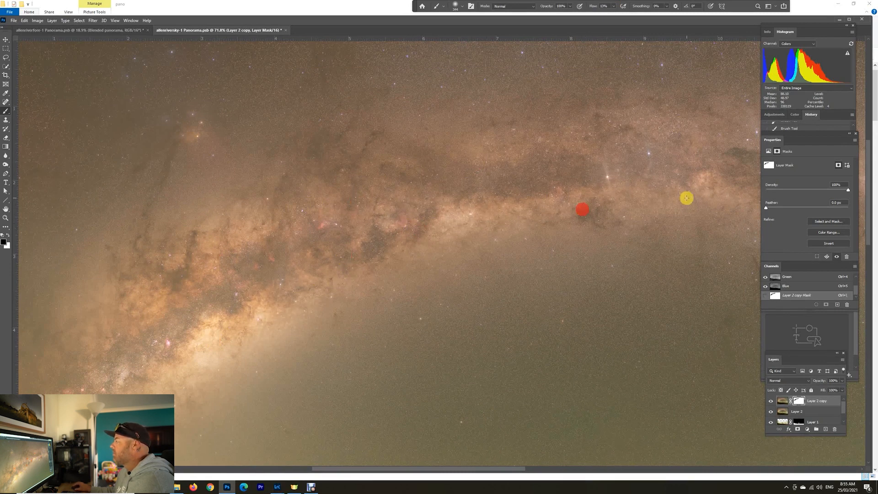
{"action": "left_click_drag", "start_coordinate": [529, 228], "coordinate": [356, 209]}
{"action": "mouse_move", "coordinate": [527, 126]}
{"action": "left_mouse_down"}
{"action": "mouse_move", "coordinate": [558, 139]}
{"action": "mouse_move", "coordinate": [564, 178]}
{"action": "mouse_move", "coordinate": [600, 180]}
{"action": "mouse_move", "coordinate": [623, 247]}
{"action": "mouse_move", "coordinate": [374, 223]}
{"action": "left_mouse_up"}
{"action": "mouse_move", "coordinate": [447, 137]}
{"action": "left_mouse_down"}
{"action": "mouse_move", "coordinate": [568, 157]}
{"action": "mouse_move", "coordinate": [563, 206]}
{"action": "left_mouse_up"}
{"action": "left_click_drag", "start_coordinate": [448, 180], "coordinate": [567, 228]}
{"action": "mouse_move", "coordinate": [599, 198]}
{"action": "left_mouse_down"}
{"action": "mouse_move", "coordinate": [637, 298]}
{"action": "mouse_move", "coordinate": [615, 303]}
{"action": "mouse_move", "coordinate": [443, 244]}
{"action": "mouse_move", "coordinate": [370, 206]}
{"action": "mouse_move", "coordinate": [368, 165]}
{"action": "left_mouse_up"}
{"action": "left_click_drag", "start_coordinate": [357, 121], "coordinate": [528, 182]}
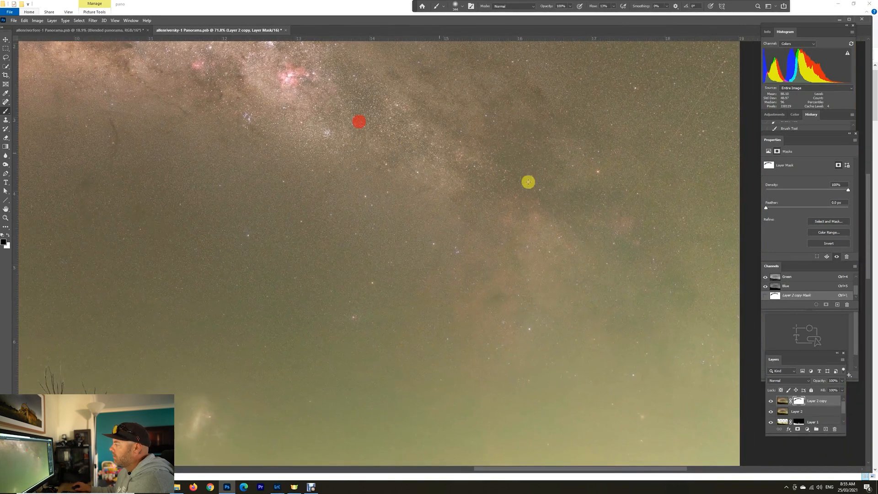
Feather the layer mask heavily to soften the painted edges and check the blend along the Milky Way
{"action": "key", "text": "z"}
{"action": "left_click_drag", "start_coordinate": [417, 205], "coordinate": [386, 208]}
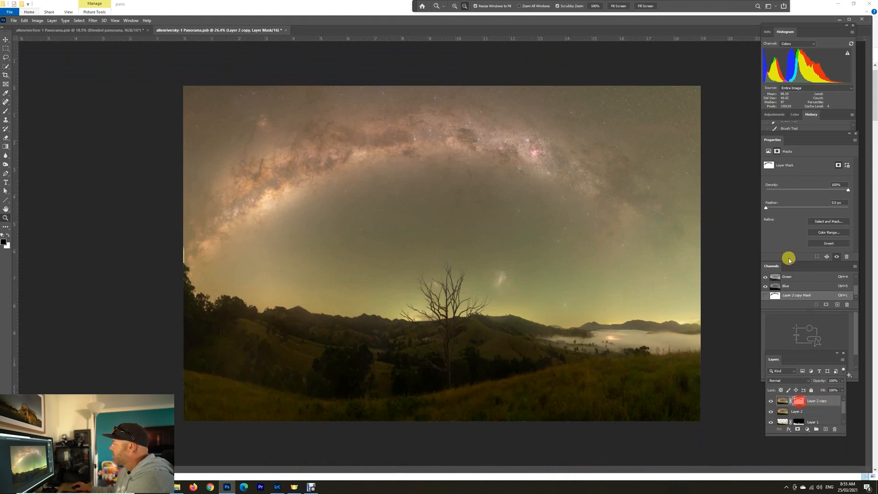
{"action": "left_click_drag", "start_coordinate": [784, 209], "coordinate": [822, 210]}
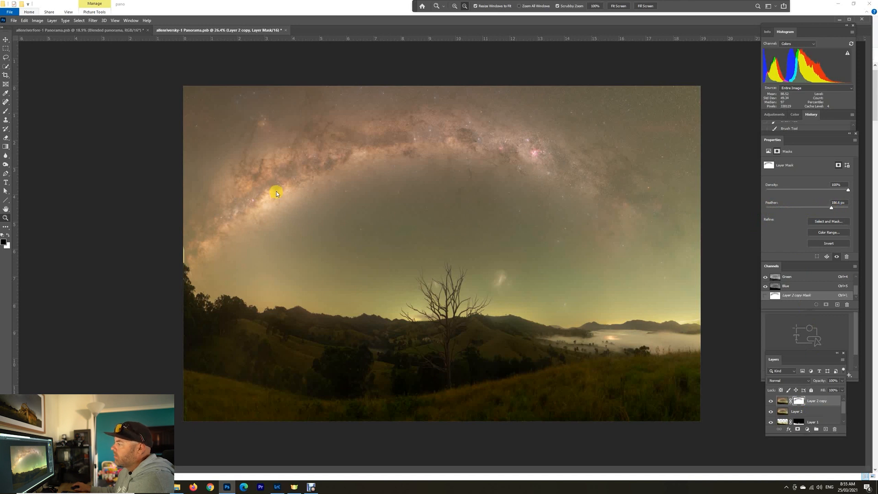
{"action": "left_click_drag", "start_coordinate": [275, 185], "coordinate": [314, 206]}
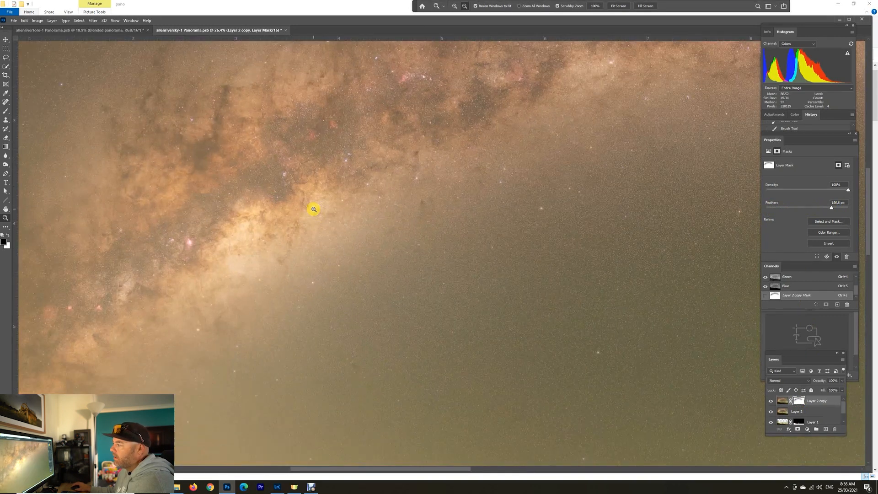
{"action": "mouse_move", "coordinate": [509, 120]}
{"action": "left_mouse_down"}
{"action": "mouse_move", "coordinate": [432, 254]}
{"action": "mouse_move", "coordinate": [295, 298]}
{"action": "mouse_move", "coordinate": [207, 308]}
{"action": "left_mouse_up"}
{"action": "left_click_drag", "start_coordinate": [525, 263], "coordinate": [292, 259]}
{"action": "left_click_drag", "start_coordinate": [500, 272], "coordinate": [344, 200]}
{"action": "left_click_drag", "start_coordinate": [437, 274], "coordinate": [401, 271]}
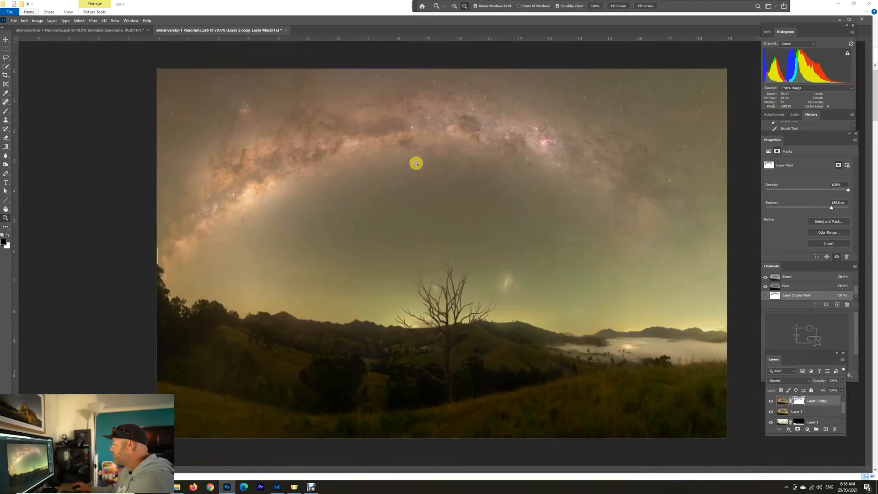
Merge the masked star-reduced layer down into Layer 2 and duplicate the merged layer as Layer 2 copy
{"action": "right_click", "coordinate": [818, 403]}
{"action": "left_click", "coordinate": [809, 314]}
{"action": "right_click", "coordinate": [804, 401]}
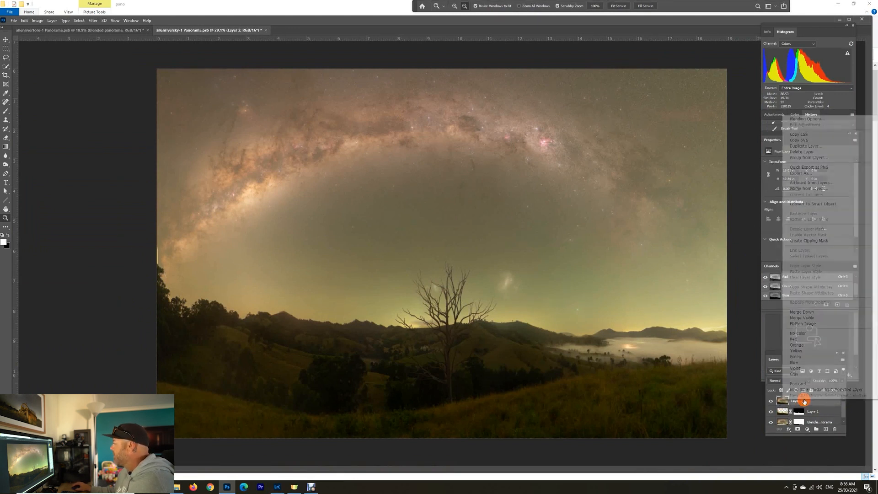
{"action": "left_click", "coordinate": [806, 146]}
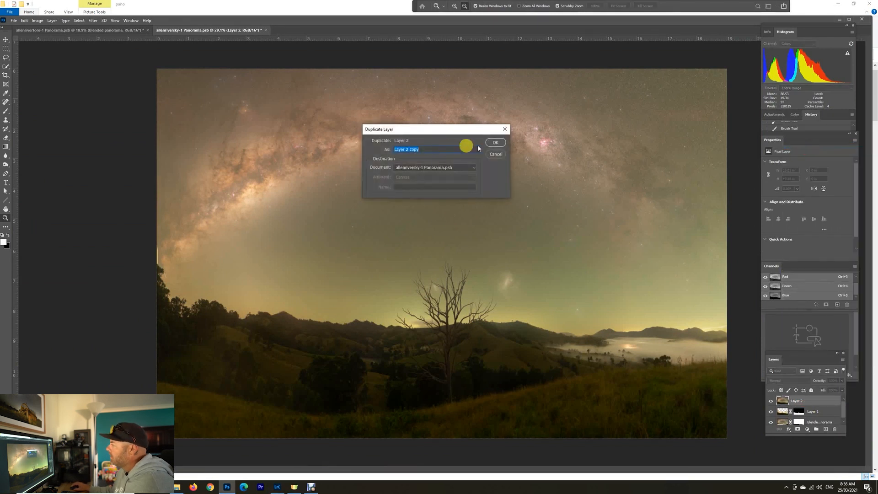
{"action": "left_click", "coordinate": [494, 144]}
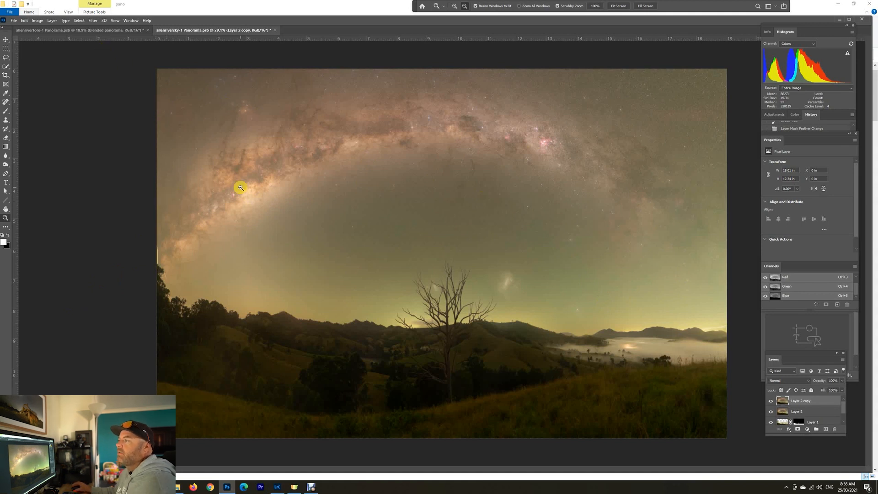
Set up a High Pass filter on the duplicate layer and centre its preview on the bright orange star region above the Milky Way core
{"action": "left_click", "coordinate": [93, 20]}
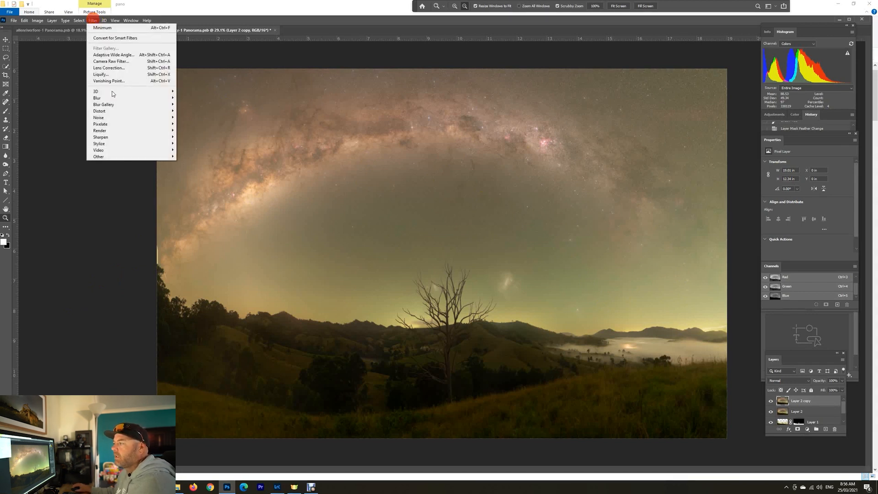
{"action": "mouse_move", "coordinate": [124, 160]}
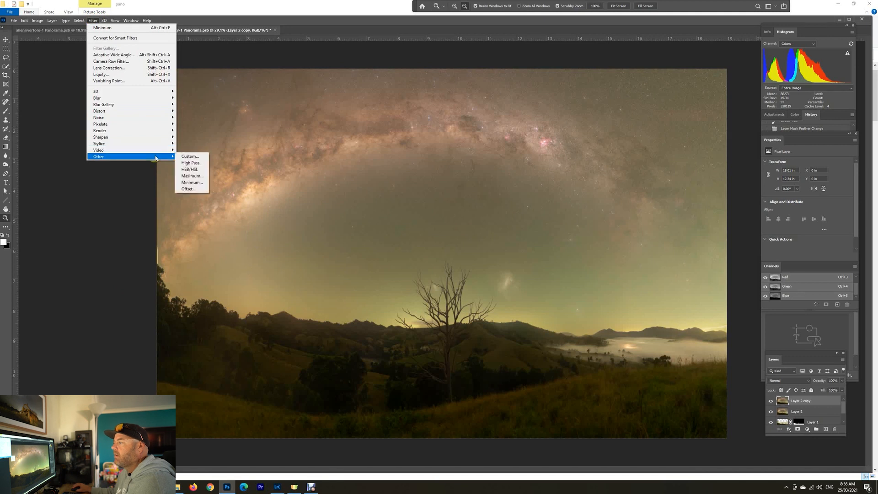
{"action": "left_click", "coordinate": [192, 163]}
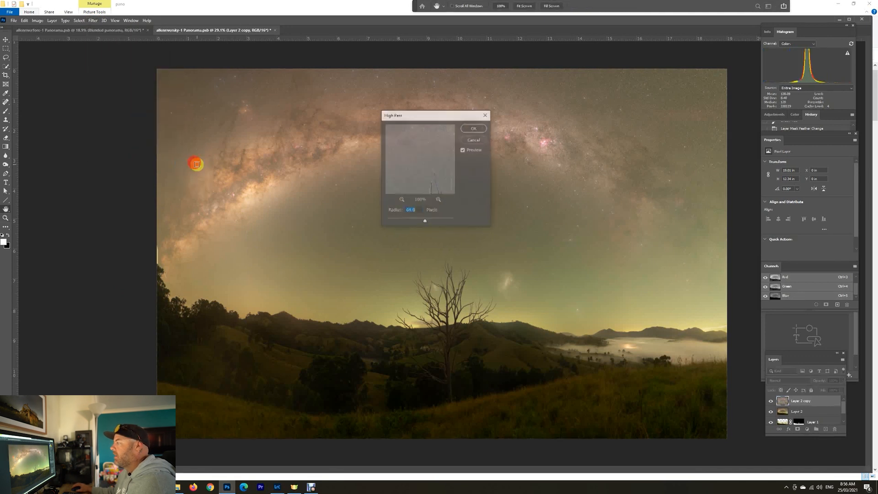
{"action": "left_click_drag", "start_coordinate": [424, 116], "coordinate": [435, 90]}
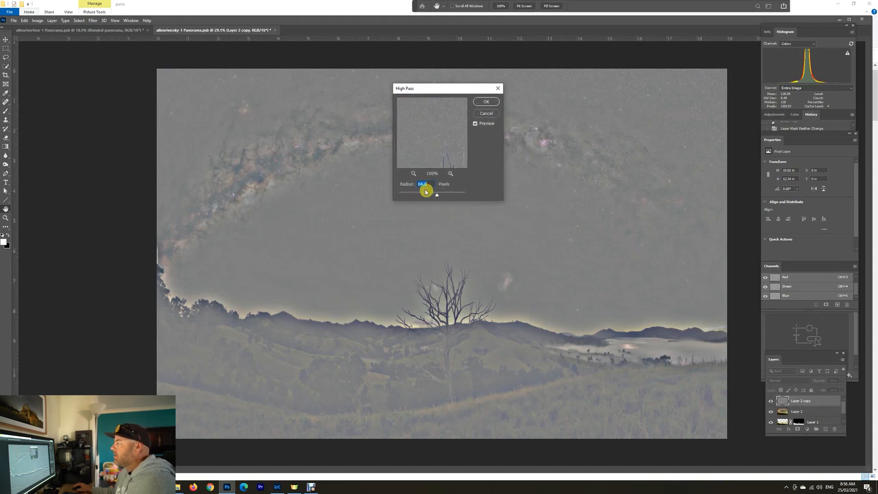
{"action": "left_click", "coordinate": [242, 110]}
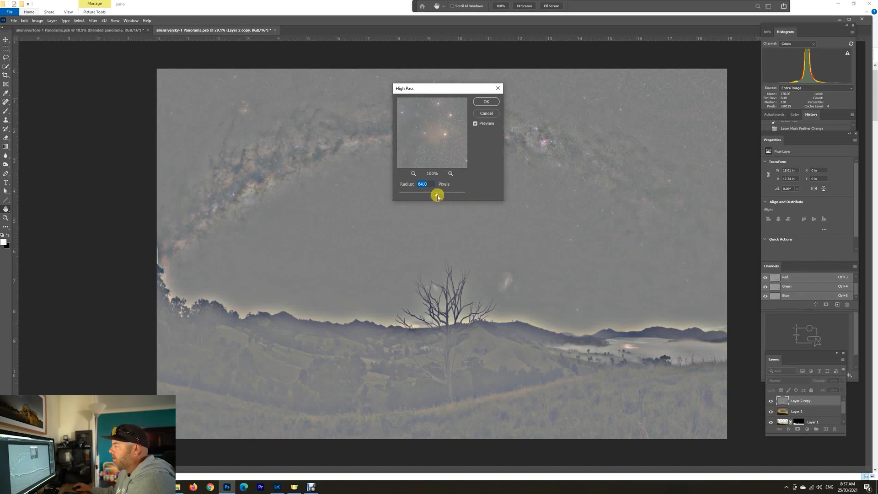
Apply the High Pass filter with a 41.5-pixel radius and set the filtered layer's blend mode to Soft Light
{"action": "left_click_drag", "start_coordinate": [438, 197], "coordinate": [405, 195]}
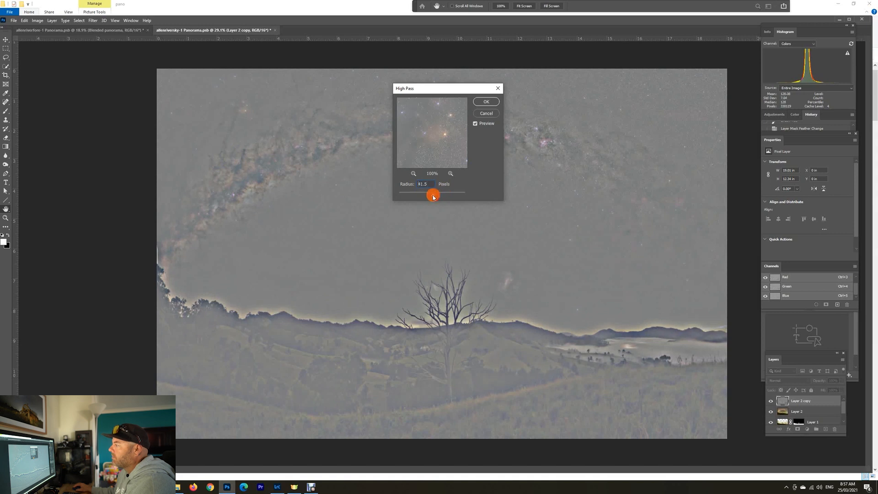
{"action": "left_click_drag", "start_coordinate": [434, 197], "coordinate": [433, 197]}
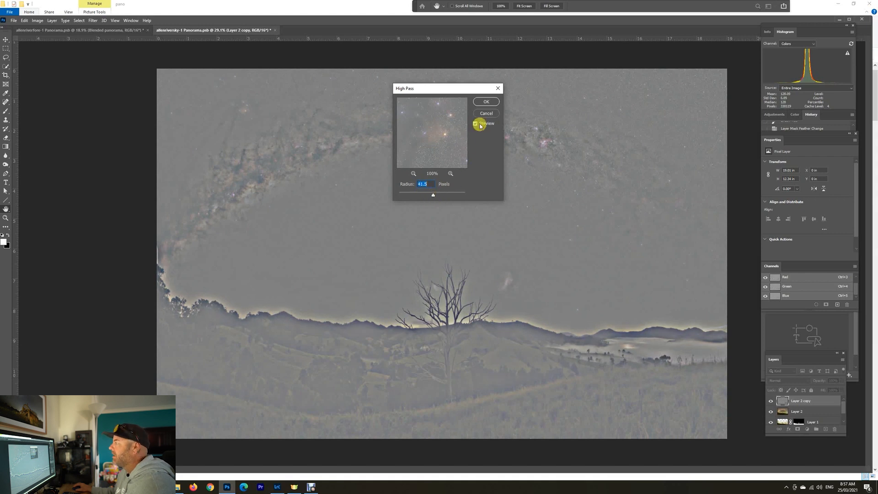
{"action": "left_click", "coordinate": [483, 102]}
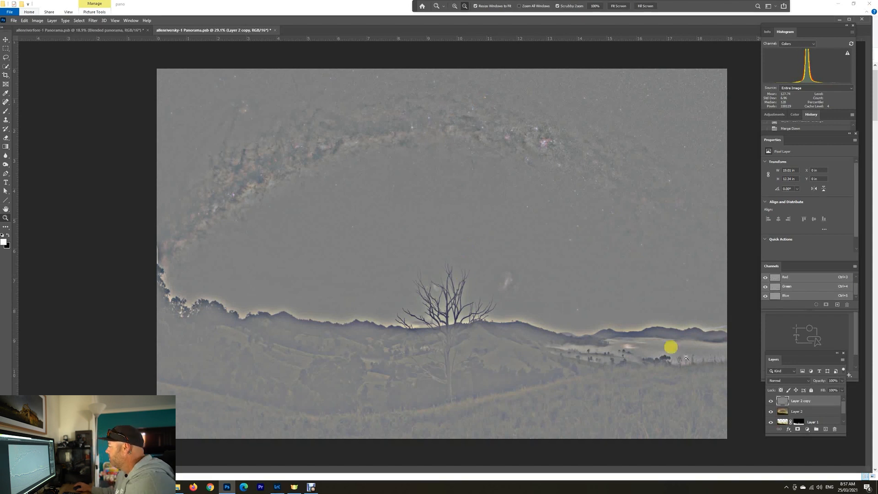
{"action": "left_click", "coordinate": [811, 382]}
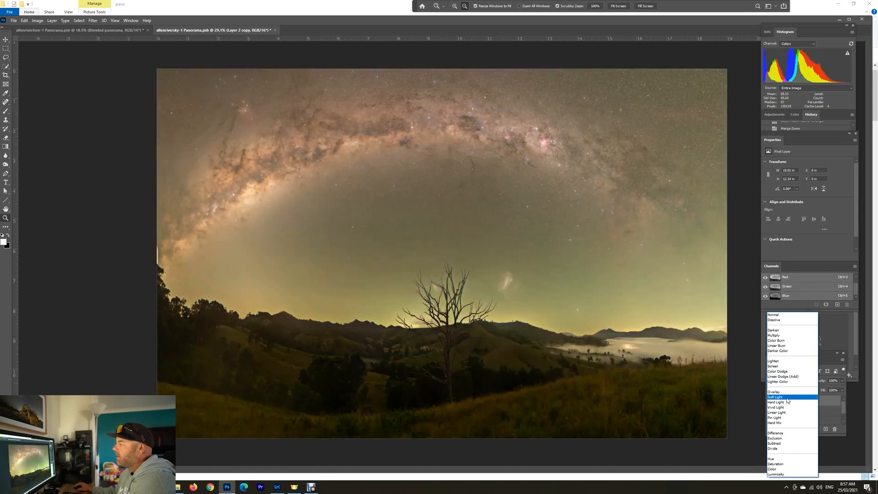
{"action": "left_click", "coordinate": [783, 397]}
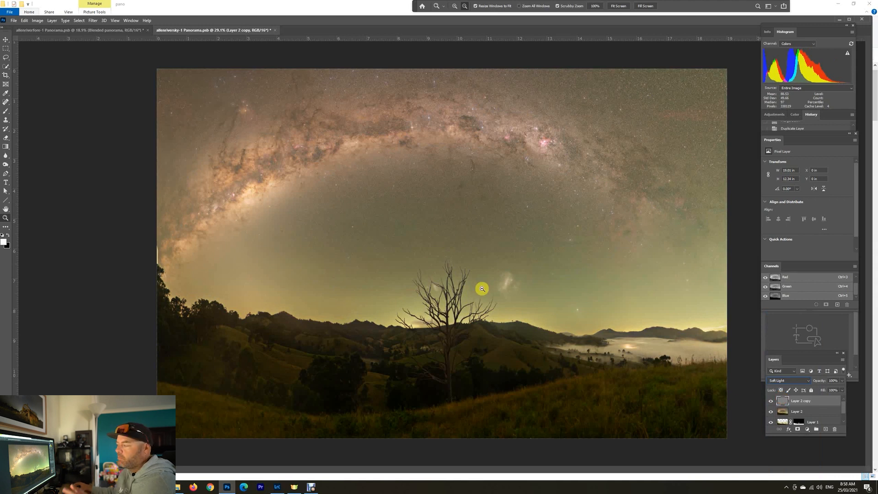
Compare the panorama with and without the Soft Light high-pass layer
{"action": "left_click", "coordinate": [771, 401]}
{"action": "left_click", "coordinate": [771, 401]}
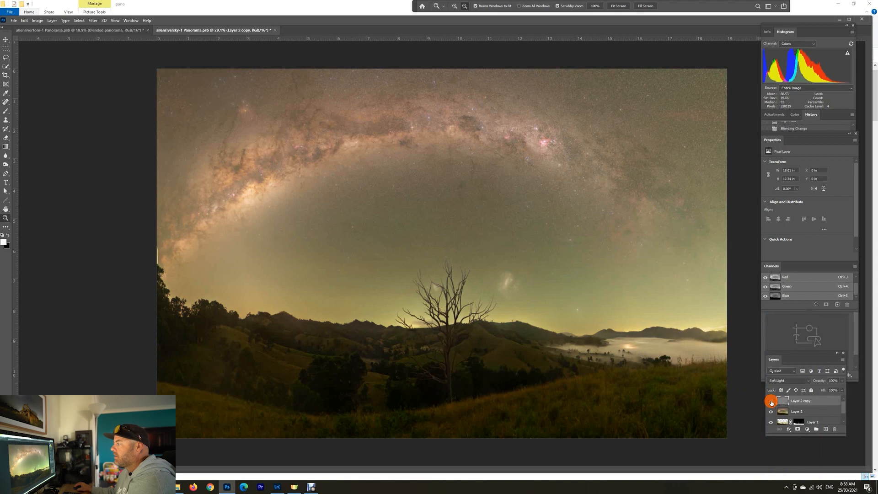
{"action": "left_click", "coordinate": [771, 402]}
{"action": "left_click", "coordinate": [771, 402]}
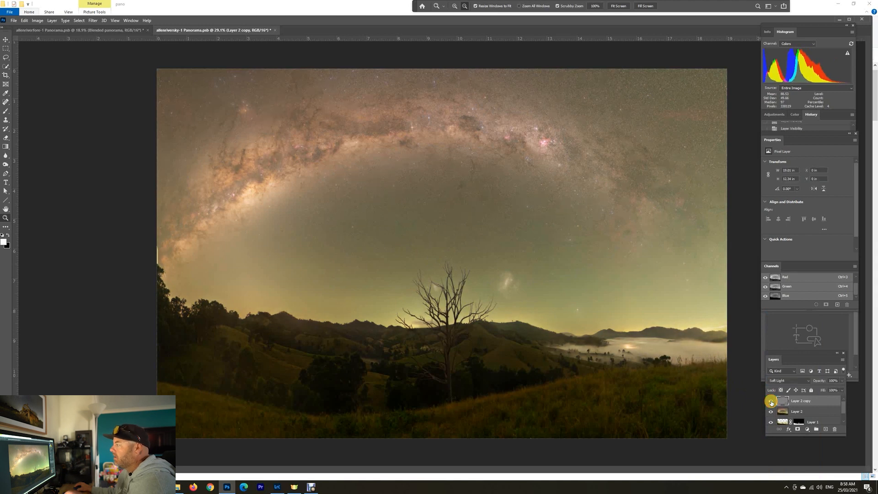
{"action": "left_click", "coordinate": [771, 402]}
{"action": "left_click", "coordinate": [771, 402]}
{"action": "left_click", "coordinate": [771, 402]}
{"action": "left_click", "coordinate": [771, 402]}
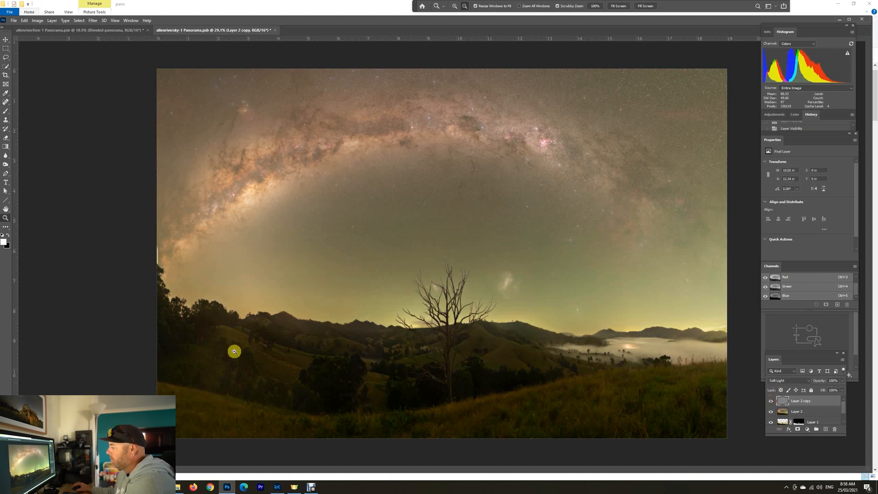
{"action": "left_click", "coordinate": [771, 402]}
{"action": "left_click", "coordinate": [771, 402]}
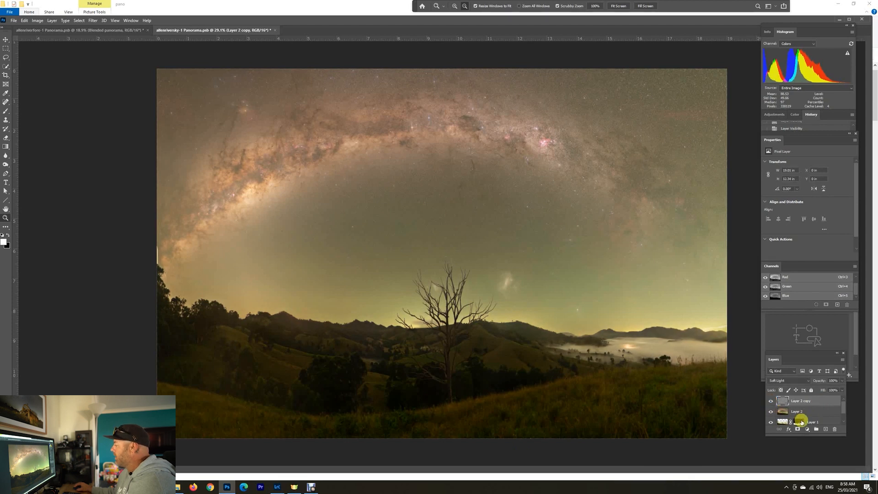
Copy Layer 1's mask onto the high-pass layer and invert it so the effect covers only the sky
{"action": "left_click_drag", "start_coordinate": [799, 422], "coordinate": [798, 400]}
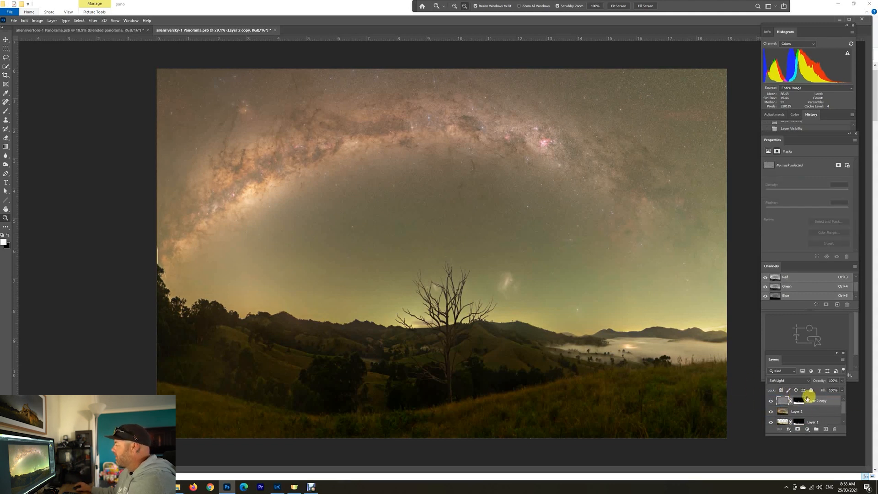
{"action": "left_click", "coordinate": [799, 401]}
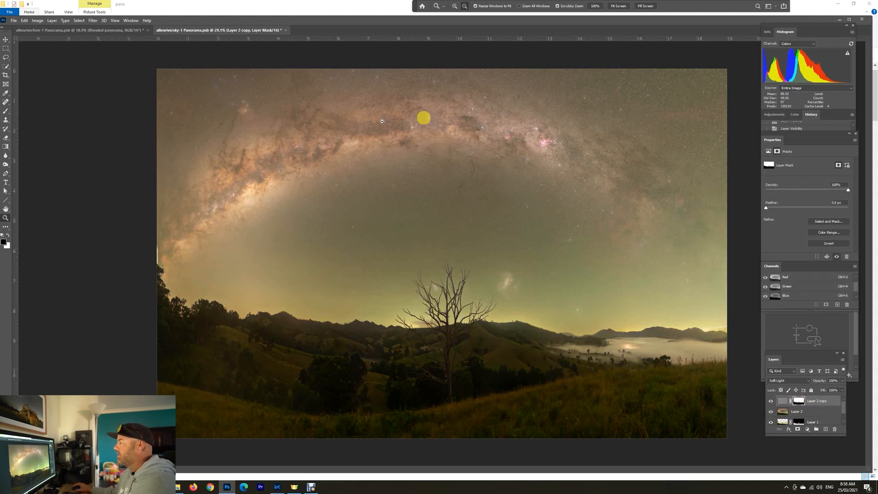
Compare the panorama with the masked high-pass layer on and off, and examine the horizon and foreground closely
{"action": "left_click", "coordinate": [770, 401]}
{"action": "left_click", "coordinate": [771, 401]}
{"action": "left_click", "coordinate": [770, 401]}
{"action": "left_click", "coordinate": [770, 402]}
{"action": "left_click", "coordinate": [771, 402]}
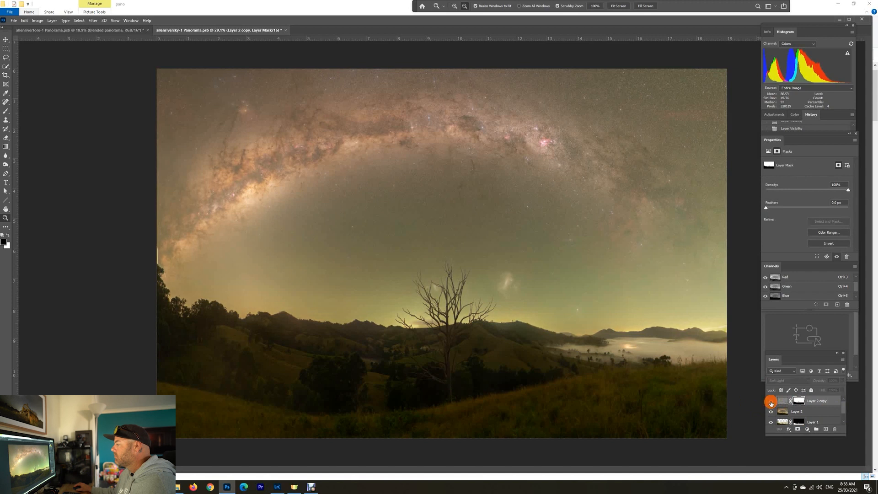
{"action": "left_click", "coordinate": [770, 402]}
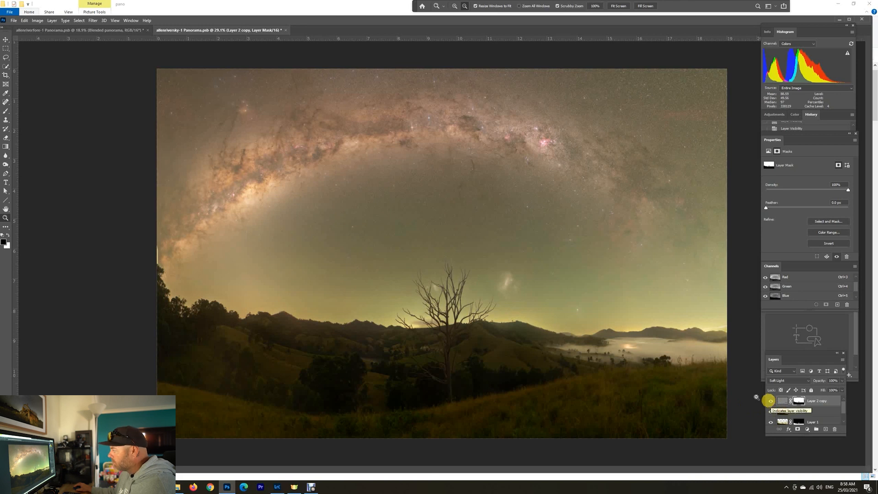
{"action": "left_click_drag", "start_coordinate": [573, 338], "coordinate": [608, 375]}
{"action": "left_click_drag", "start_coordinate": [394, 290], "coordinate": [405, 306]}
{"action": "left_click_drag", "start_coordinate": [526, 337], "coordinate": [549, 312]}
{"action": "left_click_drag", "start_coordinate": [300, 334], "coordinate": [443, 339]}
{"action": "left_click_drag", "start_coordinate": [367, 337], "coordinate": [643, 339]}
{"action": "left_click_drag", "start_coordinate": [561, 337], "coordinate": [524, 339]}
{"action": "left_click_drag", "start_coordinate": [594, 339], "coordinate": [409, 340]}
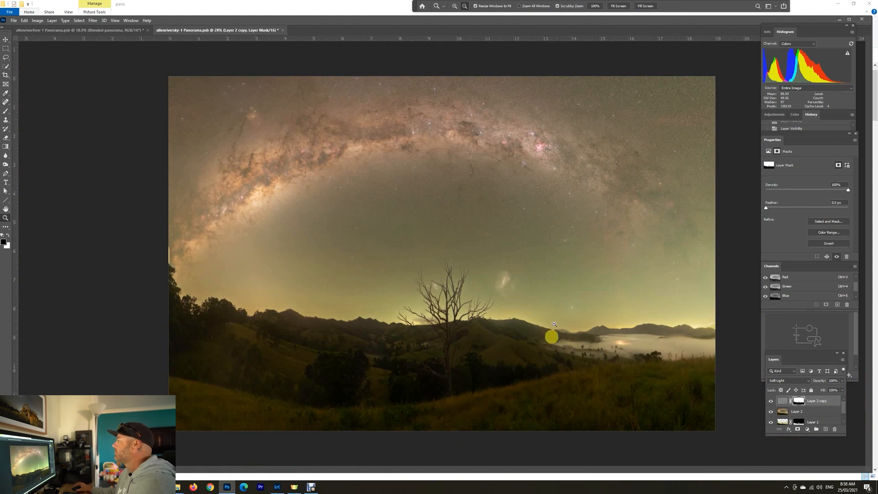
Merge the masked high-pass layer down into Layer 2 and duplicate the merged layer
{"action": "right_click", "coordinate": [812, 404]}
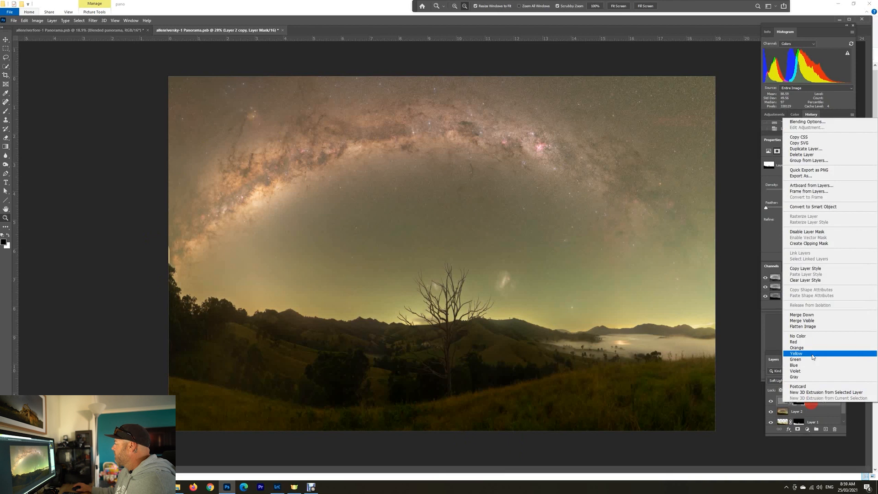
{"action": "left_click", "coordinate": [813, 319]}
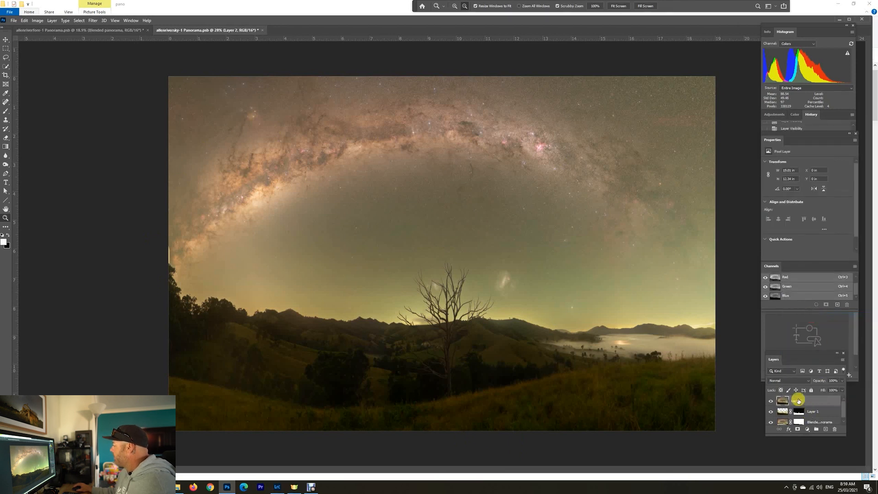
{"action": "right_click", "coordinate": [796, 402]}
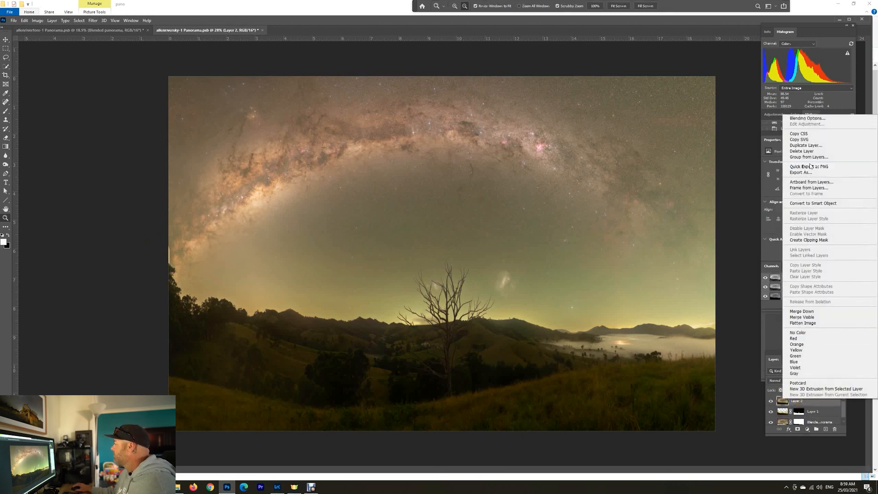
{"action": "left_click", "coordinate": [807, 146]}
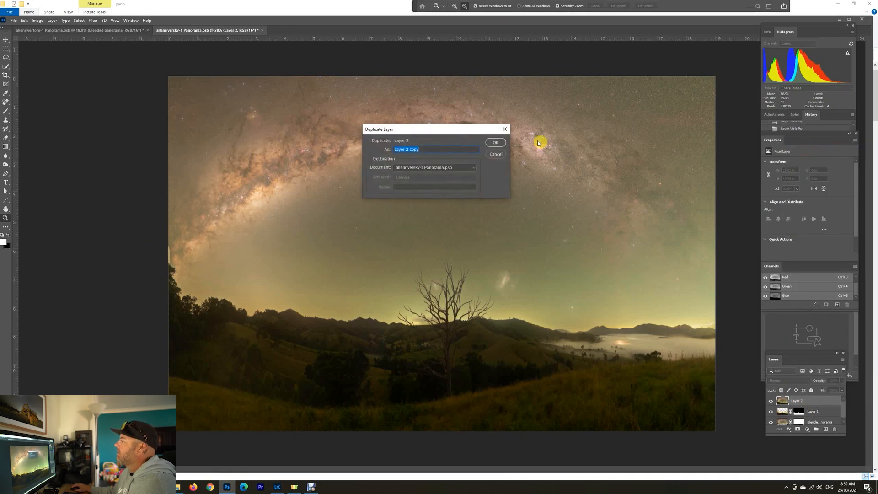
{"action": "left_click", "coordinate": [501, 143]}
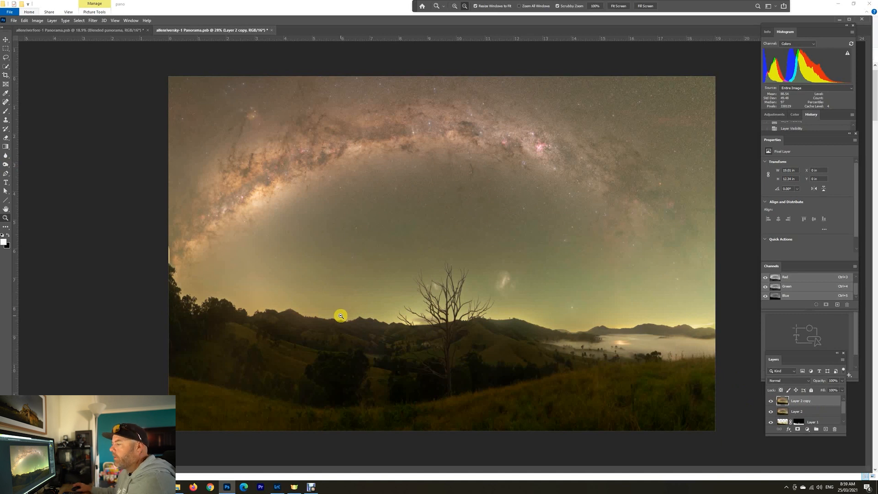
Brighten the midtones along the lower left end of the Milky Way on the duplicated layer with the Dodge tool
{"action": "left_click_drag", "start_coordinate": [208, 221], "coordinate": [237, 248]}
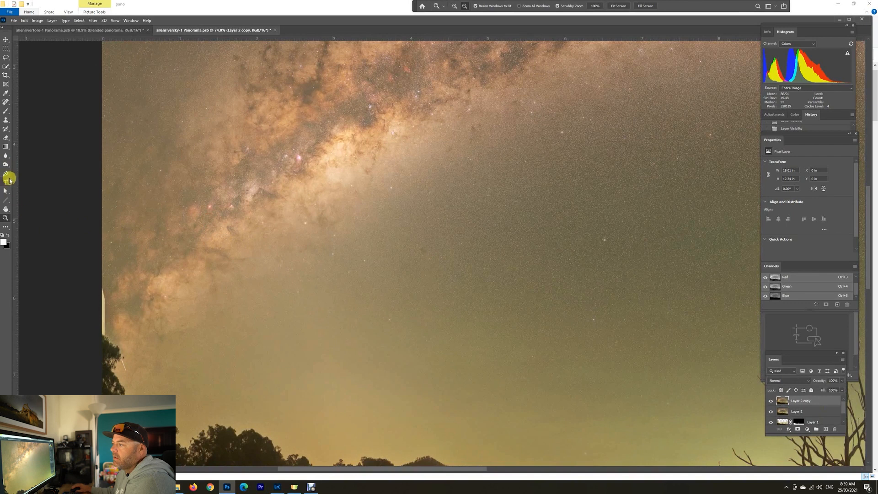
{"action": "right_click", "coordinate": [5, 164]}
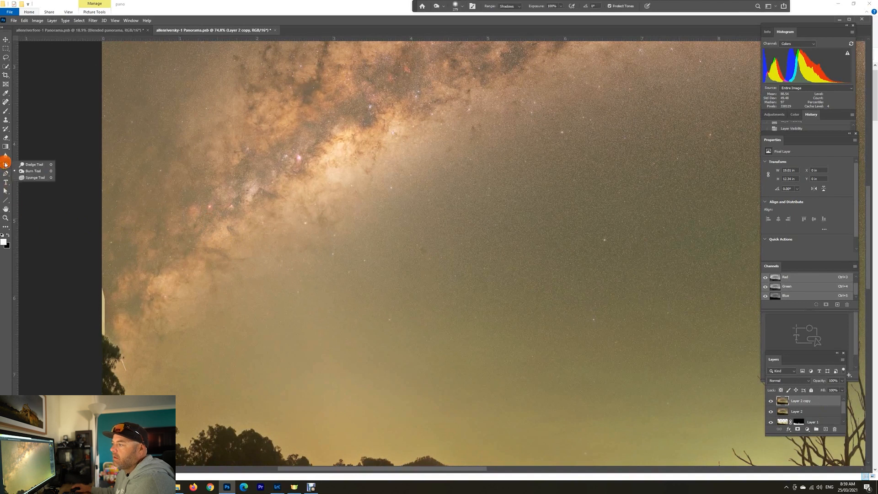
{"action": "left_click", "coordinate": [33, 166]}
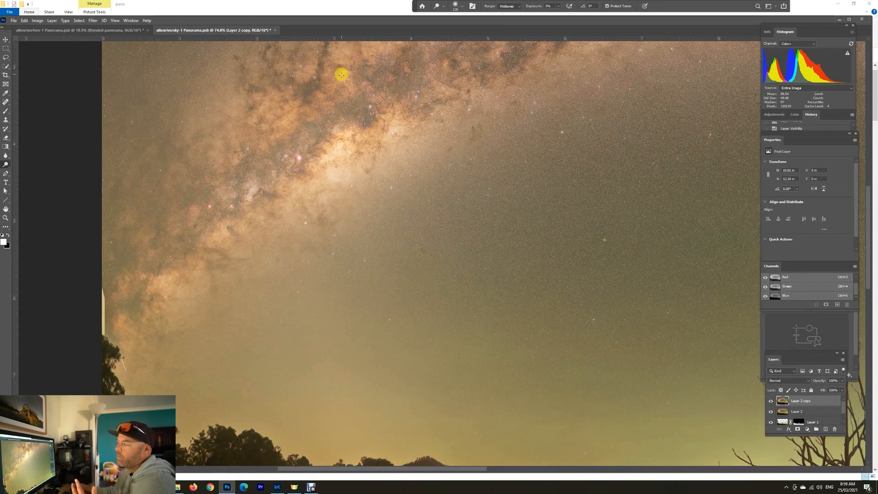
{"action": "key", "text": "b"}
{"action": "left_click", "coordinate": [8, 165]}
{"action": "left_click_drag", "start_coordinate": [203, 265], "coordinate": [222, 270]}
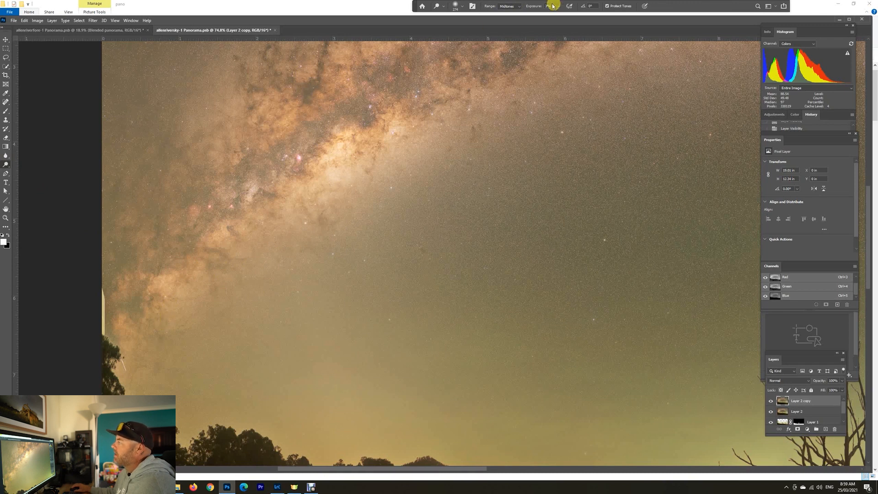
{"action": "left_click", "coordinate": [164, 305]}
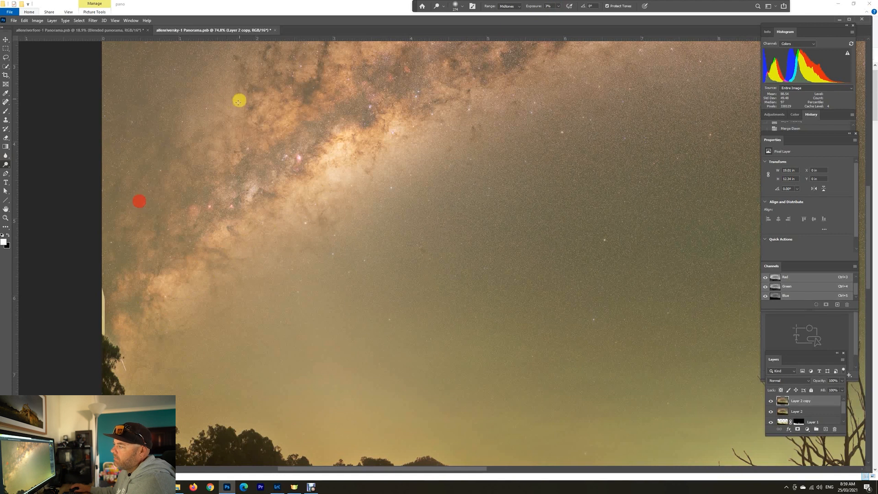
Dodge the midtones of the Milky Way's bright core and the dust clouds above it
{"action": "left_click_drag", "start_coordinate": [324, 164], "coordinate": [257, 325]}
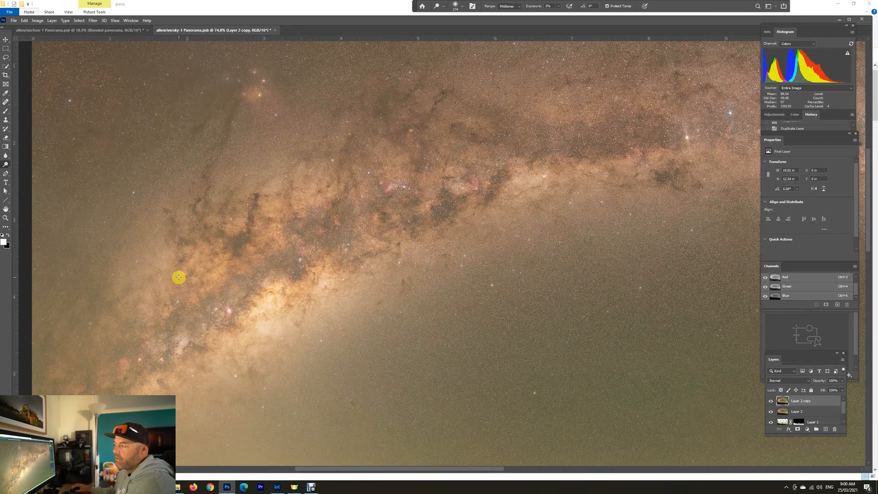
{"action": "mouse_move", "coordinate": [180, 261]}
{"action": "left_mouse_down"}
{"action": "mouse_move", "coordinate": [196, 237]}
{"action": "mouse_move", "coordinate": [259, 207]}
{"action": "left_mouse_up"}
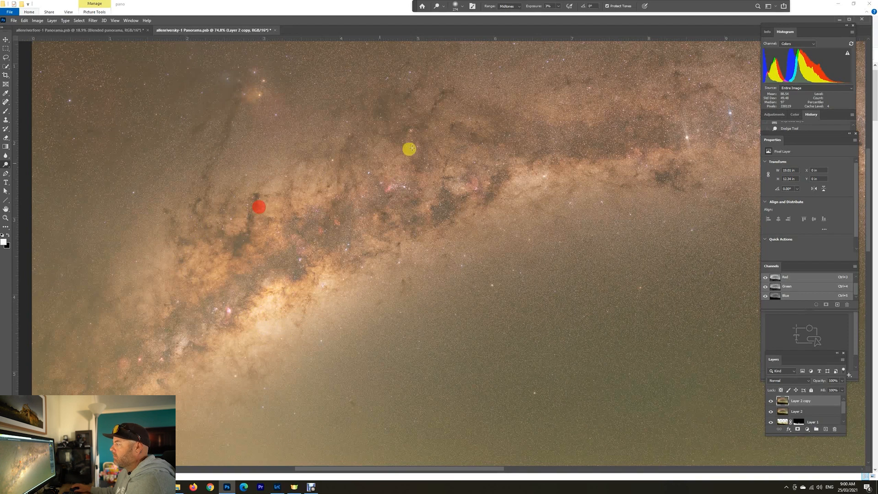
{"action": "left_click", "coordinate": [337, 260]}
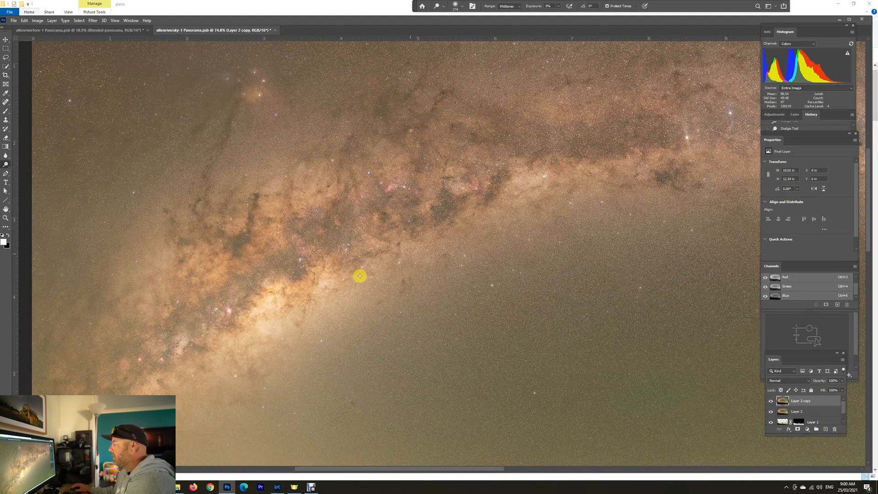
{"action": "left_click_drag", "start_coordinate": [582, 210], "coordinate": [402, 352]}
{"action": "left_click", "coordinate": [311, 259]}
{"action": "left_click", "coordinate": [325, 372]}
Dodge the midtones along the top of the Milky Way arch, past the pink nebula and down its right arm
{"action": "left_click_drag", "start_coordinate": [663, 343], "coordinate": [490, 339]}
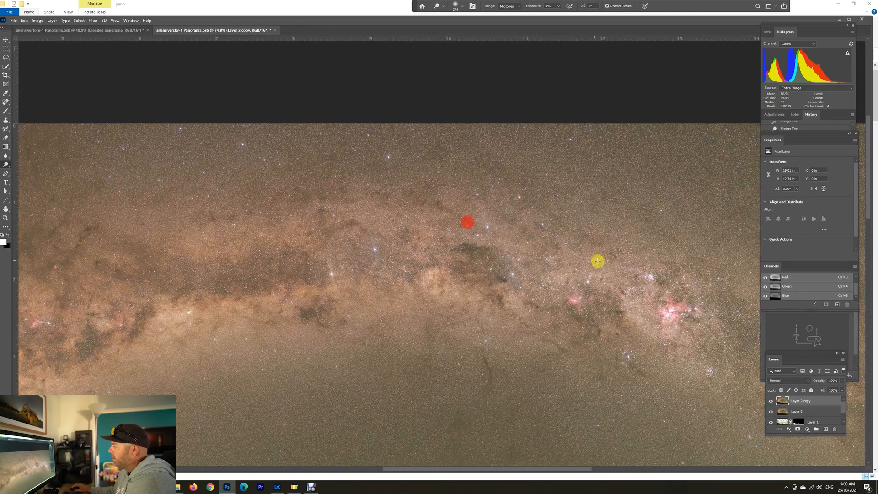
{"action": "mouse_move", "coordinate": [653, 375]}
{"action": "left_mouse_down"}
{"action": "mouse_move", "coordinate": [536, 306]}
{"action": "mouse_move", "coordinate": [580, 329]}
{"action": "mouse_move", "coordinate": [537, 270]}
{"action": "mouse_move", "coordinate": [607, 322]}
{"action": "left_mouse_up"}
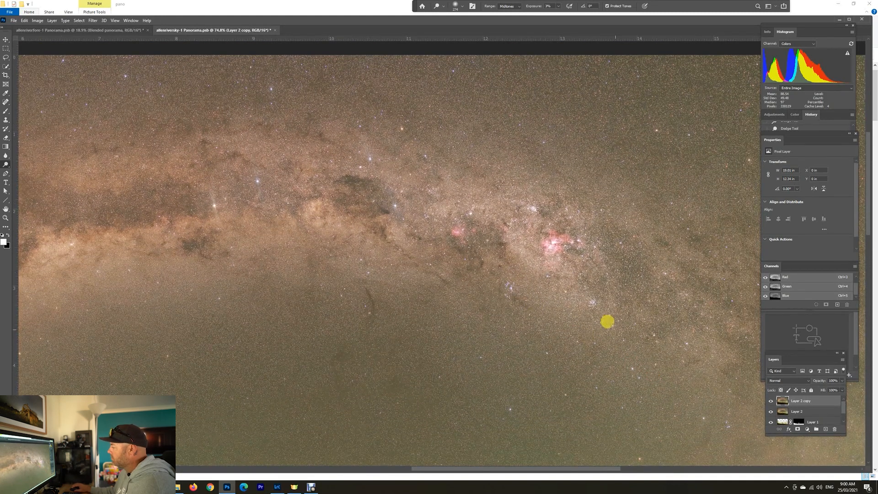
{"action": "left_click_drag", "start_coordinate": [718, 402], "coordinate": [517, 362]}
{"action": "left_click_drag", "start_coordinate": [453, 189], "coordinate": [553, 261]}
{"action": "mouse_move", "coordinate": [609, 374]}
{"action": "left_mouse_down"}
{"action": "mouse_move", "coordinate": [605, 402]}
{"action": "mouse_move", "coordinate": [598, 367]}
{"action": "mouse_move", "coordinate": [571, 372]}
{"action": "left_mouse_up"}
{"action": "mouse_move", "coordinate": [480, 302]}
{"action": "left_mouse_down"}
{"action": "mouse_move", "coordinate": [539, 354]}
{"action": "mouse_move", "coordinate": [562, 394]}
{"action": "left_mouse_up"}
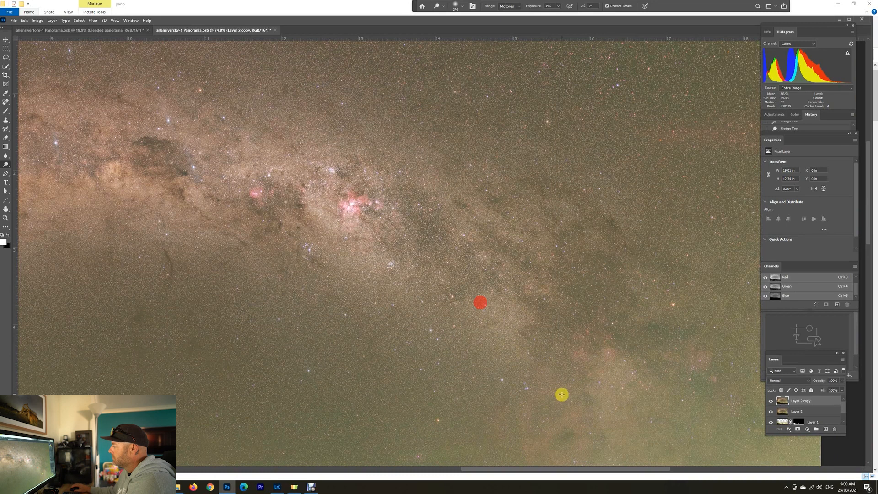
Compare the whole panorama with and without the dodged layer
{"action": "key", "text": "z"}
{"action": "left_click_drag", "start_coordinate": [498, 347], "coordinate": [469, 348]}
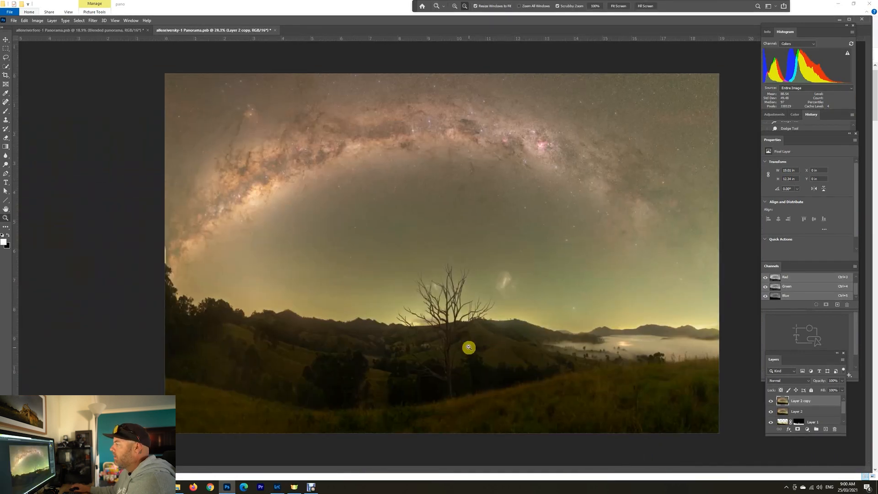
{"action": "left_click", "coordinate": [771, 402]}
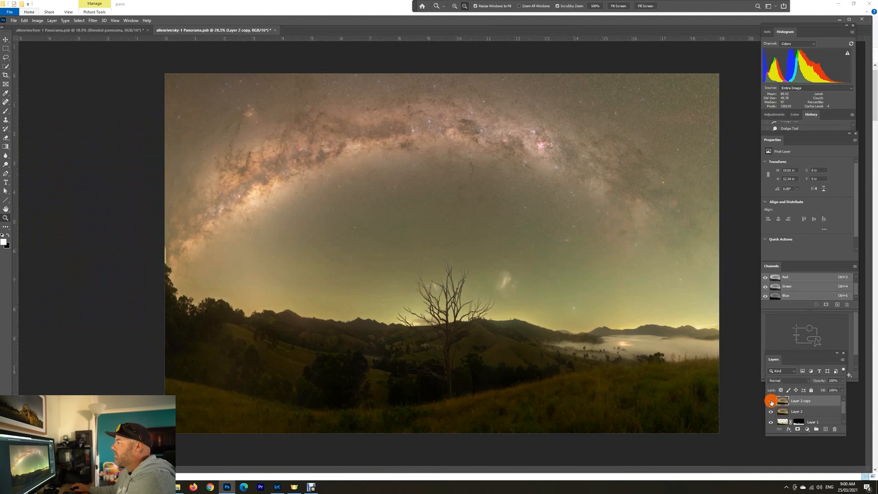
{"action": "left_click", "coordinate": [771, 402]}
{"action": "left_click", "coordinate": [771, 402]}
{"action": "left_click", "coordinate": [771, 402]}
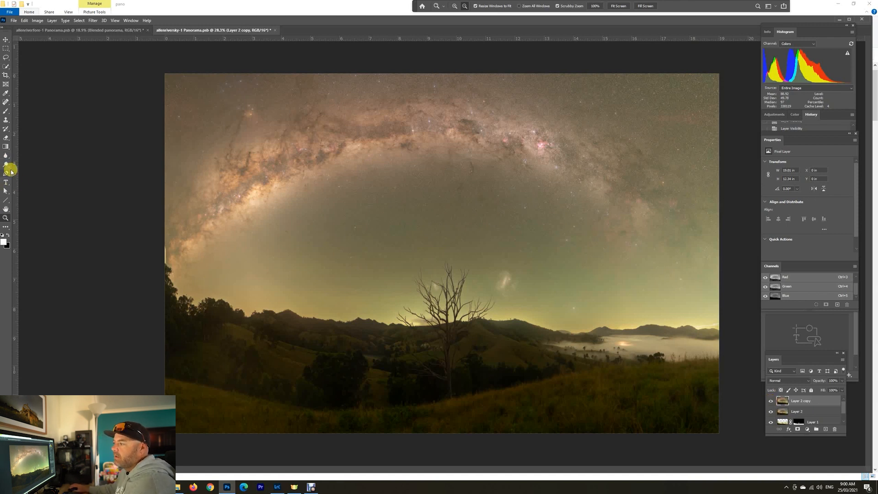
Burn the shadows along the lower left end of the Milky Way with the Burn tool at 3% exposure and a smaller brush
{"action": "left_click_drag", "start_coordinate": [180, 238], "coordinate": [132, 235]}
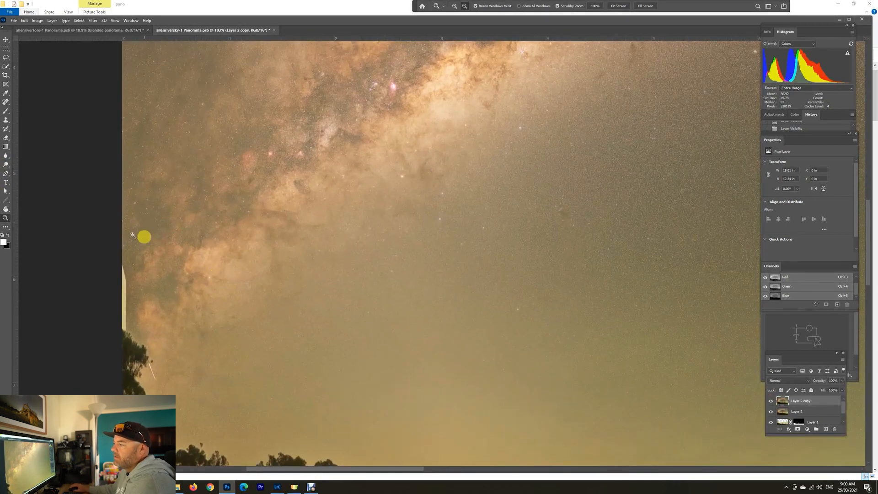
{"action": "left_click", "coordinate": [6, 167]}
{"action": "left_click_drag", "start_coordinate": [7, 168], "coordinate": [28, 170]}
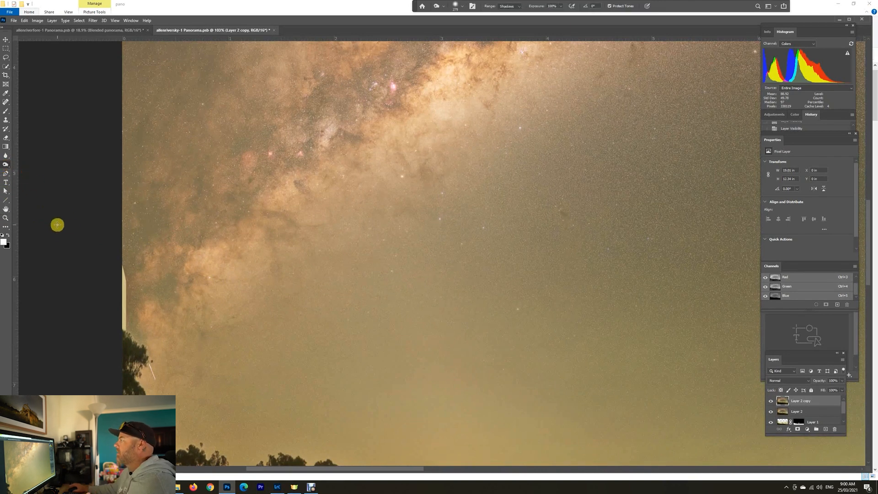
{"action": "left_click", "coordinate": [561, 8]}
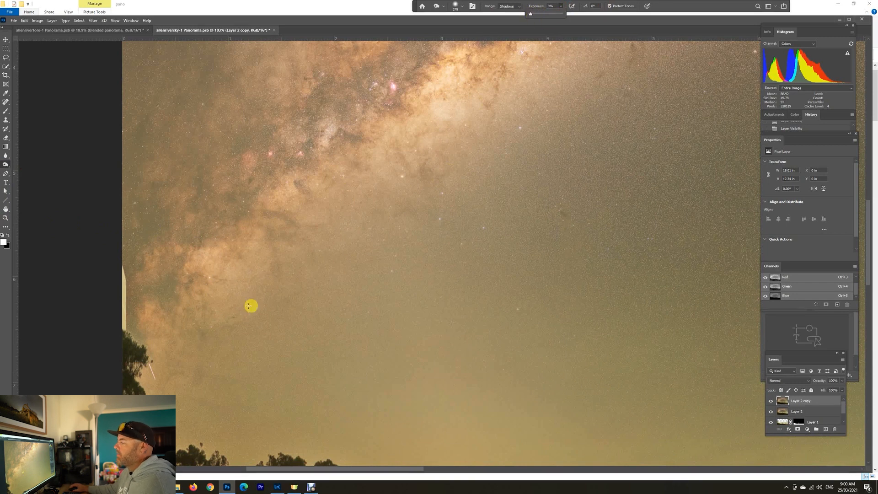
{"action": "left_click_drag", "start_coordinate": [201, 268], "coordinate": [168, 265], "text": "alt"}
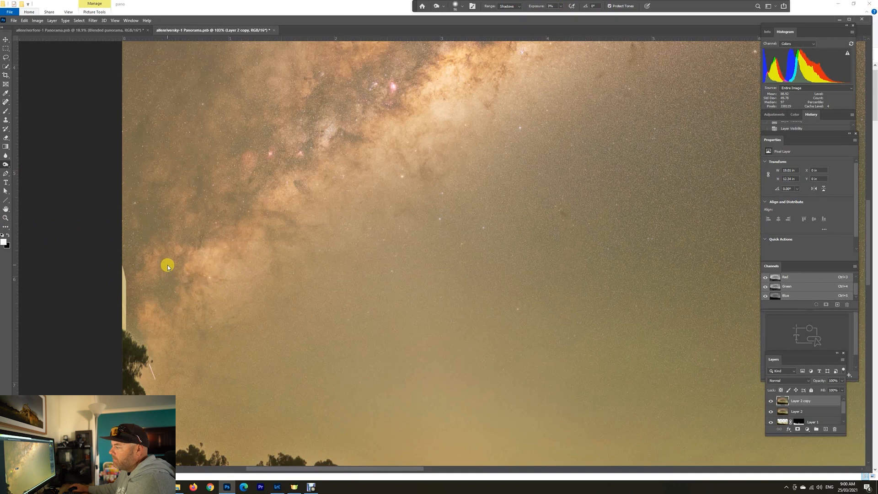
{"action": "left_click_drag", "start_coordinate": [350, 238], "coordinate": [352, 315]}
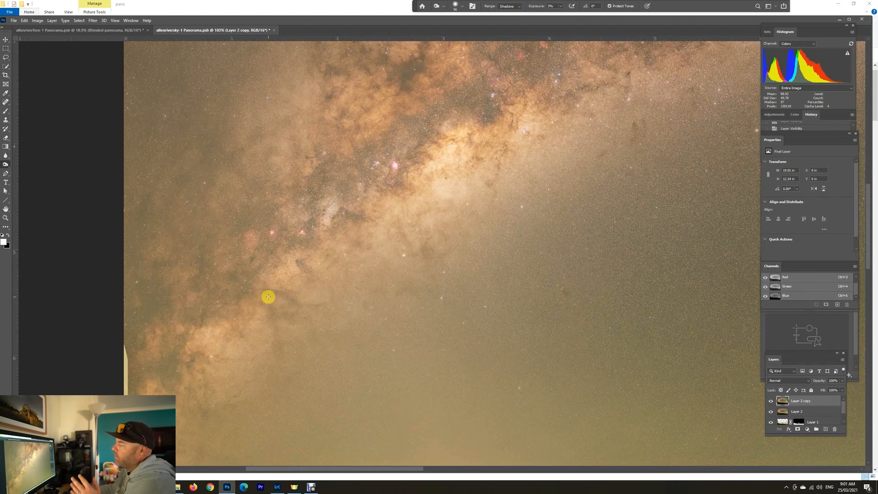
{"action": "left_click", "coordinate": [198, 224]}
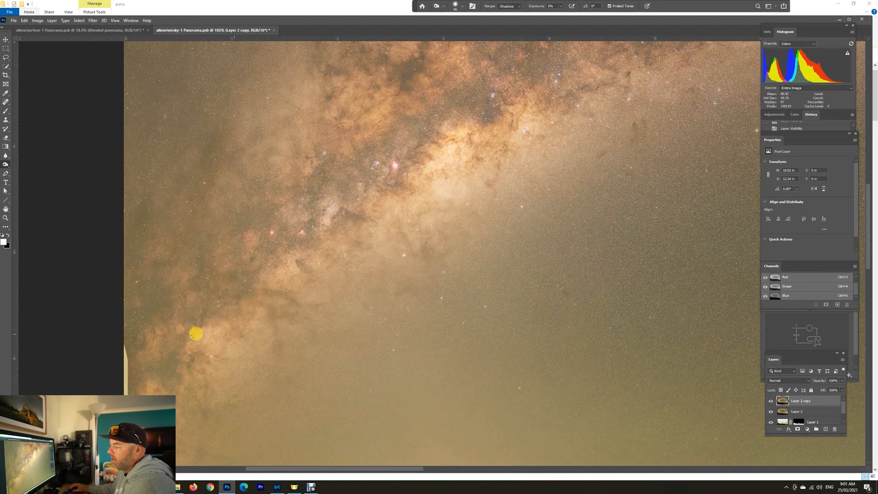
{"action": "left_click", "coordinate": [283, 162]}
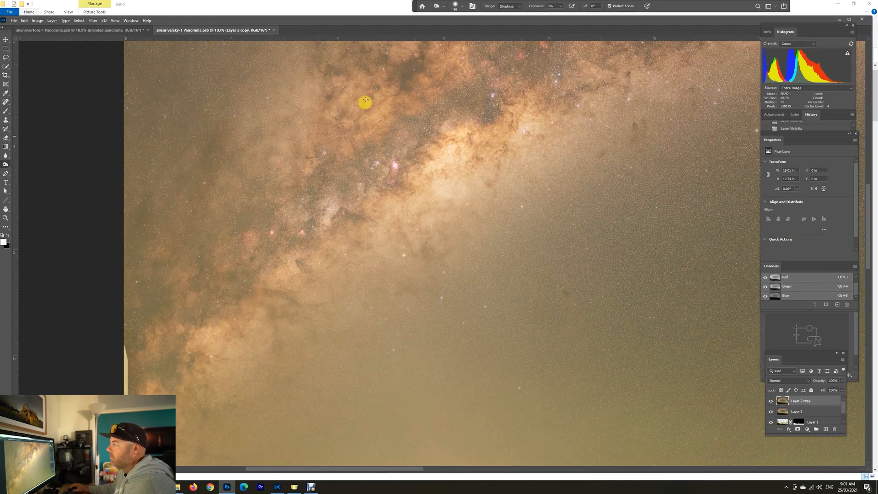
{"action": "left_click", "coordinate": [371, 223]}
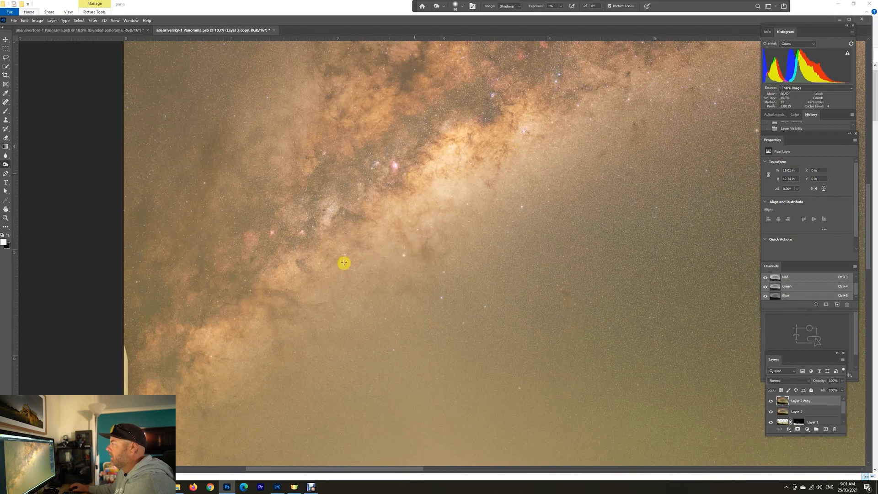
{"action": "left_click", "coordinate": [347, 192]}
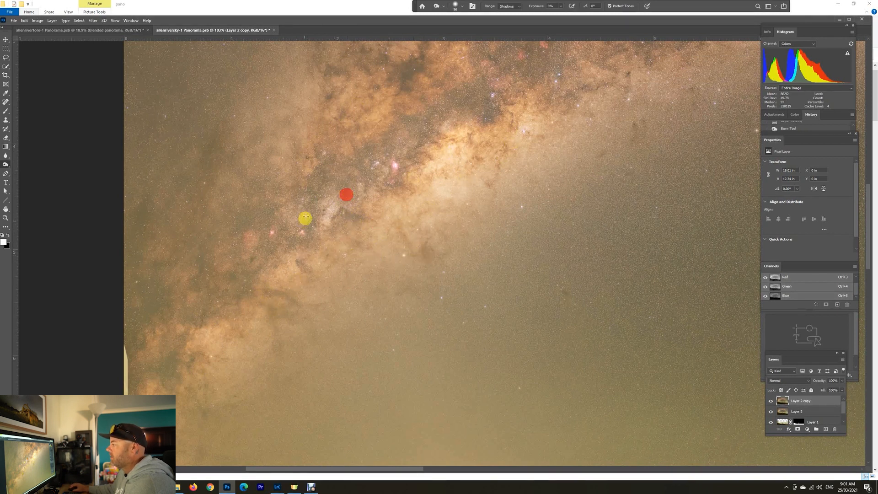
Burn the shadows of the upper left sky and the dark dust lanes trailing from the orange star cluster
{"action": "mouse_move", "coordinate": [391, 215]}
{"action": "left_mouse_down"}
{"action": "mouse_move", "coordinate": [358, 392]}
{"action": "mouse_move", "coordinate": [423, 453]}
{"action": "left_mouse_up"}
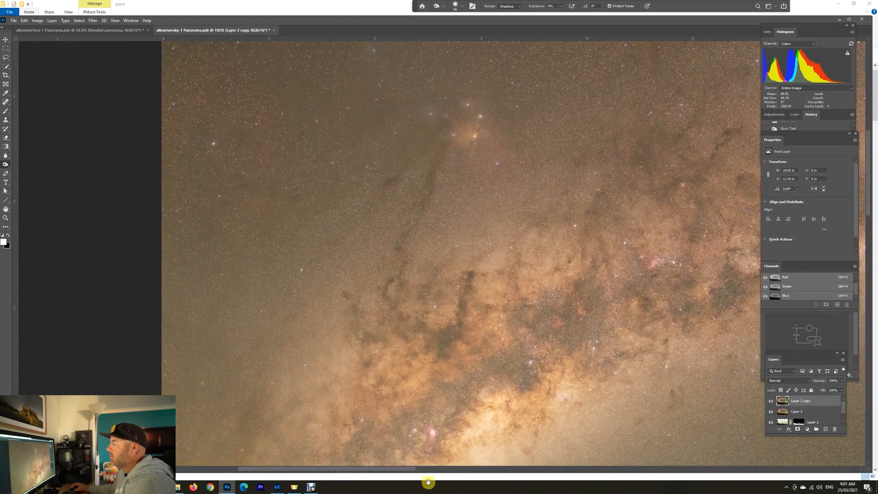
{"action": "left_click", "coordinate": [238, 191]}
{"action": "left_click", "coordinate": [278, 181]}
{"action": "left_click", "coordinate": [290, 197]}
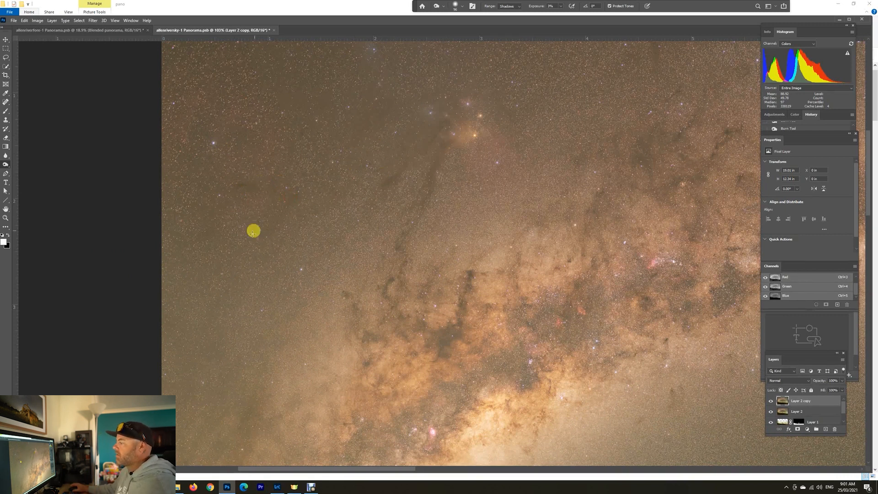
{"action": "left_click", "coordinate": [210, 237]}
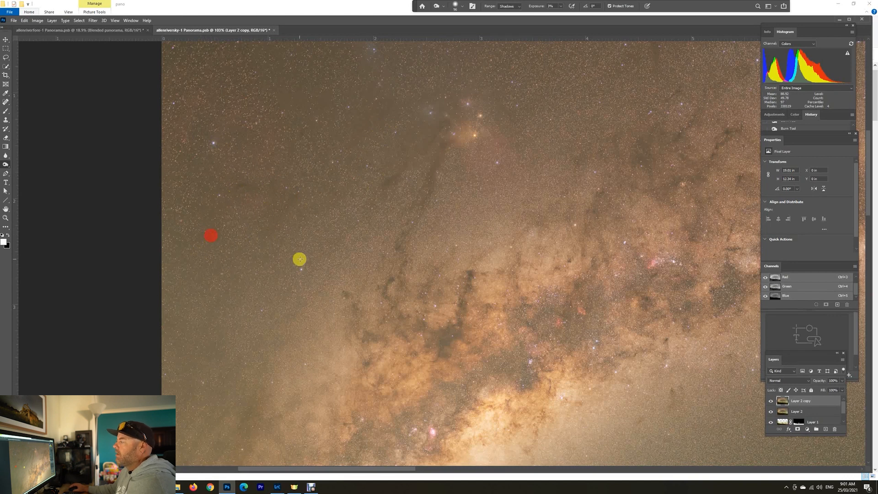
{"action": "left_click", "coordinate": [447, 126]}
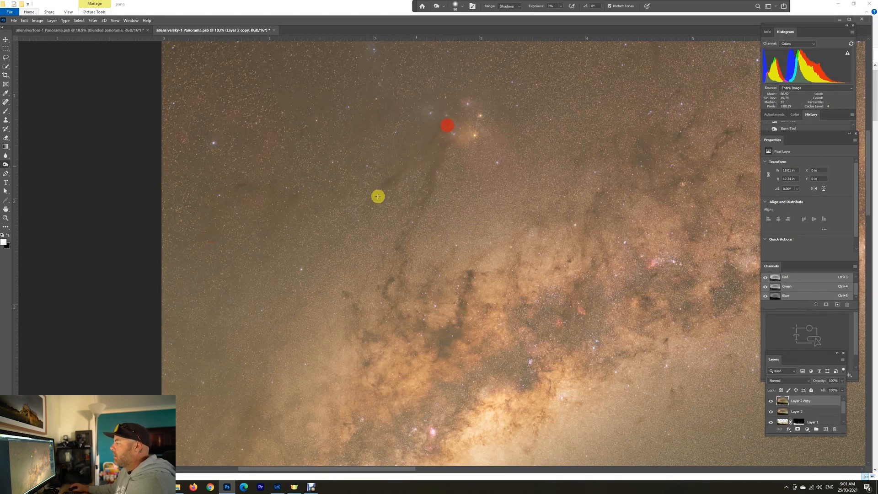
{"action": "left_click", "coordinate": [456, 147]}
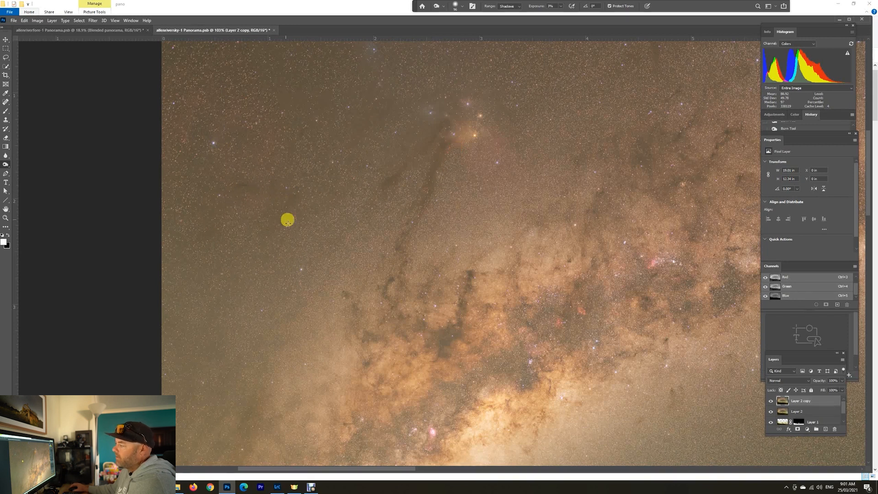
{"action": "left_click", "coordinate": [538, 234]}
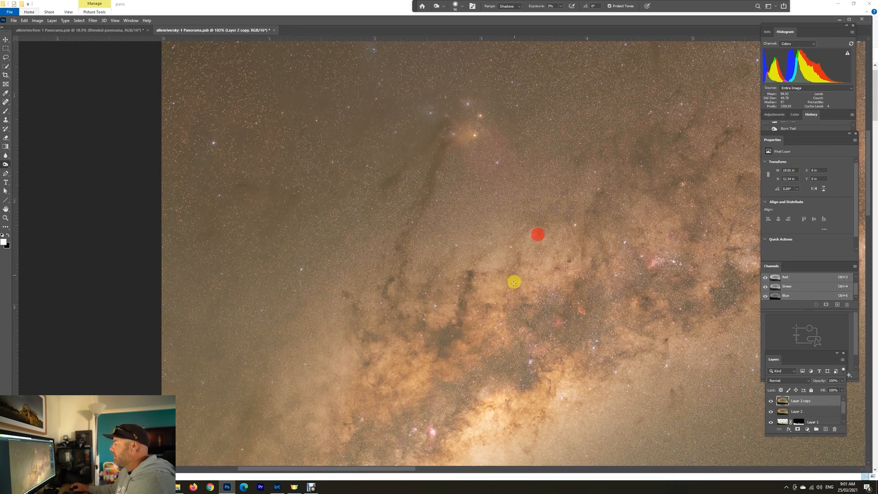
{"action": "left_click", "coordinate": [464, 280]}
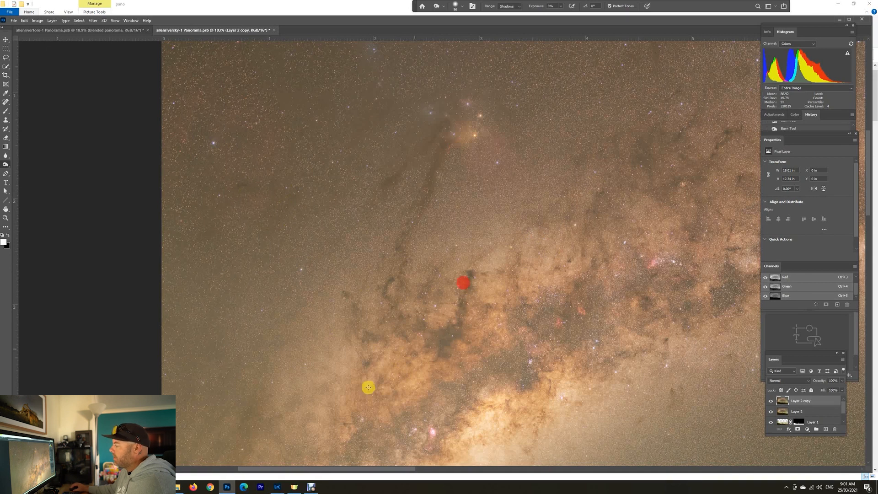
Burn the shadows of the dark dust clouds above and around the Milky Way's core
{"action": "left_click_drag", "start_coordinate": [550, 325], "coordinate": [351, 370]}
{"action": "left_click", "coordinate": [402, 68]}
{"action": "left_click", "coordinate": [485, 151]}
{"action": "left_click", "coordinate": [483, 196]}
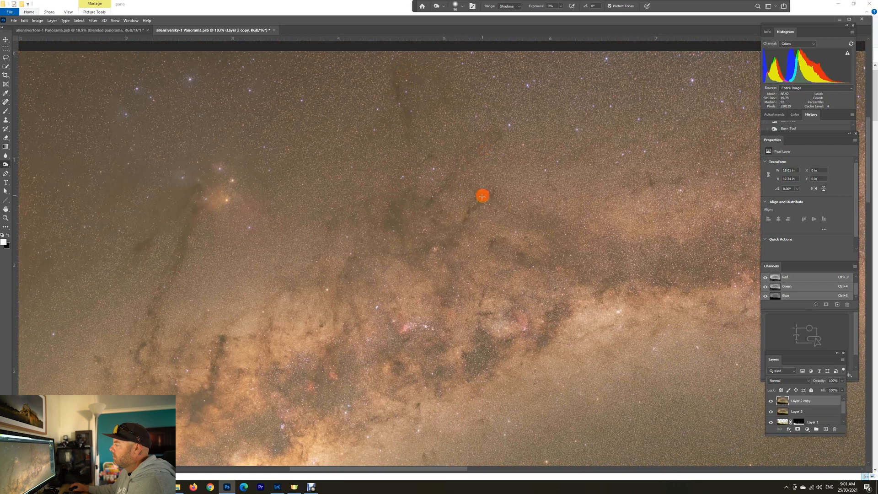
{"action": "left_click", "coordinate": [487, 253]}
{"action": "left_click", "coordinate": [259, 342]}
{"action": "left_click", "coordinate": [310, 284]}
Burn the shadows of the sky just beneath the Milky Way's bright core
{"action": "left_click_drag", "start_coordinate": [333, 363], "coordinate": [314, 261]}
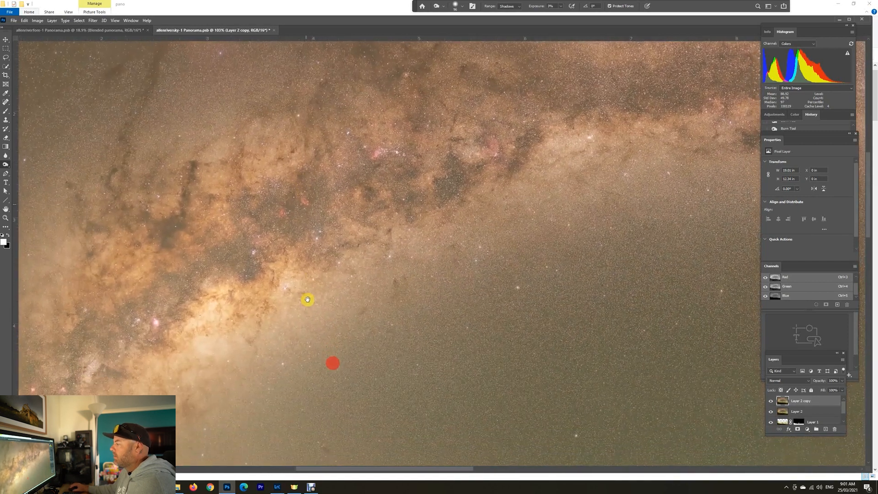
{"action": "left_click", "coordinate": [335, 240]}
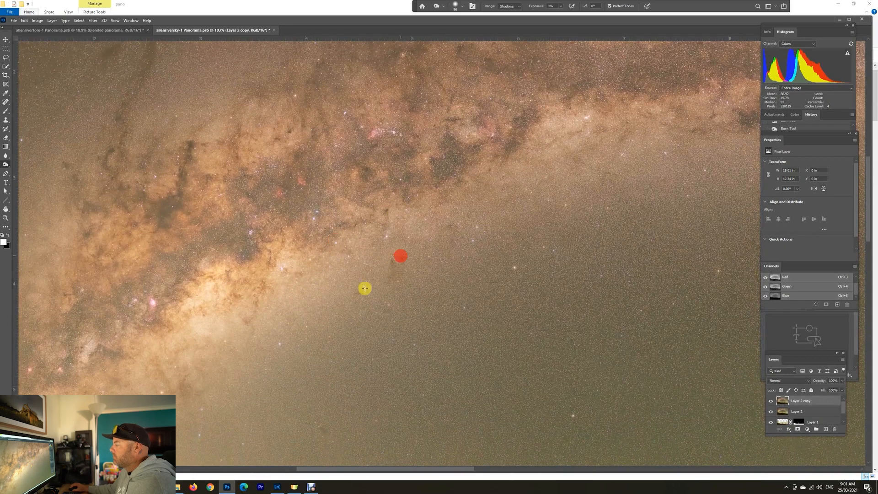
{"action": "left_click_drag", "start_coordinate": [345, 361], "coordinate": [339, 241]}
{"action": "left_click", "coordinate": [318, 310]}
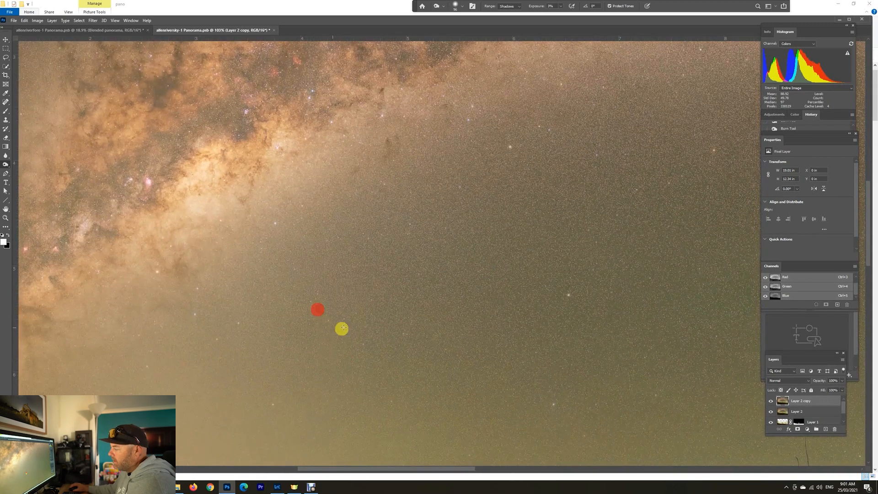
Burn the shadows along the top of the Milky Way arch, between the core and the arch's centre
{"action": "left_click_drag", "start_coordinate": [423, 232], "coordinate": [349, 382]}
{"action": "left_click", "coordinate": [384, 181]}
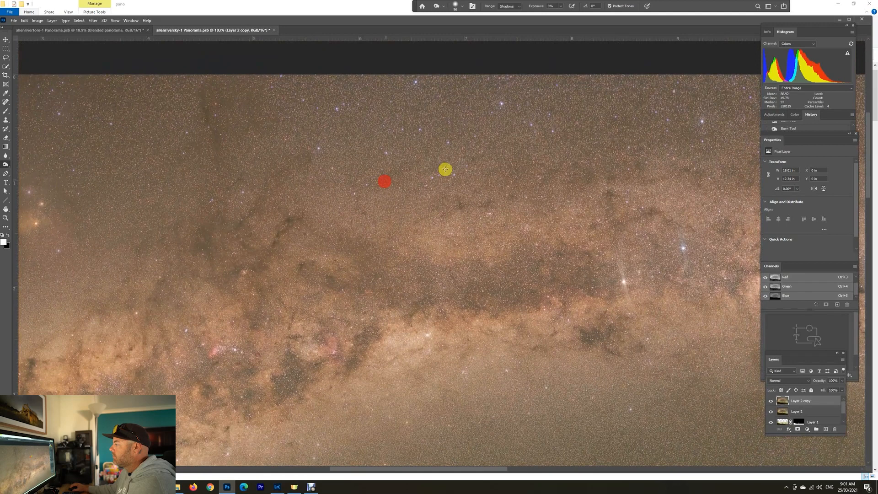
{"action": "left_click", "coordinate": [474, 316]}
{"action": "left_click", "coordinate": [552, 247]}
Burn the shadows around the dark nebula and the dust lanes next to the pink nebulae
{"action": "left_click_drag", "start_coordinate": [688, 267], "coordinate": [208, 292]}
{"action": "left_click", "coordinate": [256, 202]}
{"action": "left_click_drag", "start_coordinate": [403, 396], "coordinate": [372, 287]}
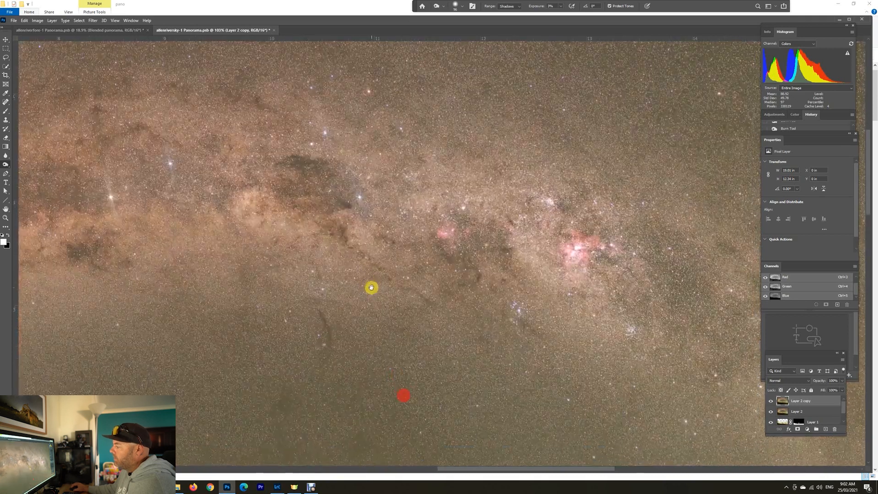
{"action": "left_click", "coordinate": [308, 288]}
{"action": "left_click", "coordinate": [284, 364]}
{"action": "left_click", "coordinate": [399, 224]}
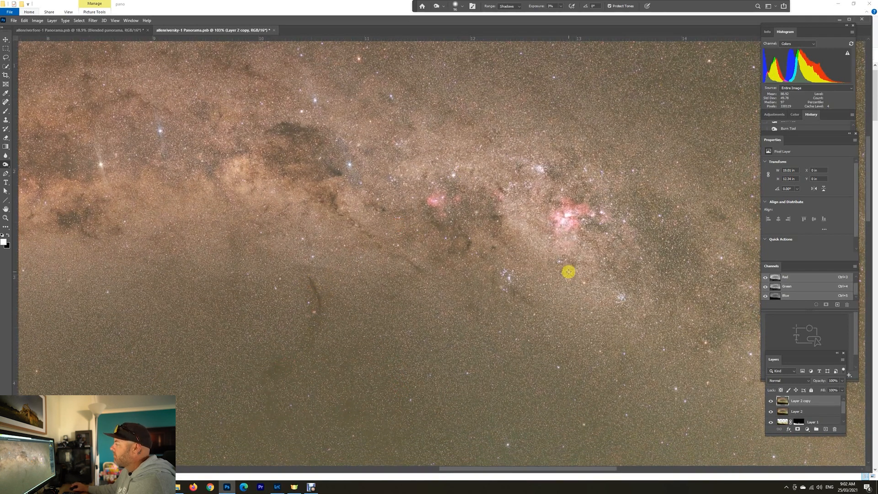
Burn the shadows beyond the pink nebula and along the Milky Way's right arm
{"action": "left_click_drag", "start_coordinate": [568, 272], "coordinate": [279, 212]}
{"action": "left_click", "coordinate": [344, 170]}
{"action": "left_click", "coordinate": [517, 148]}
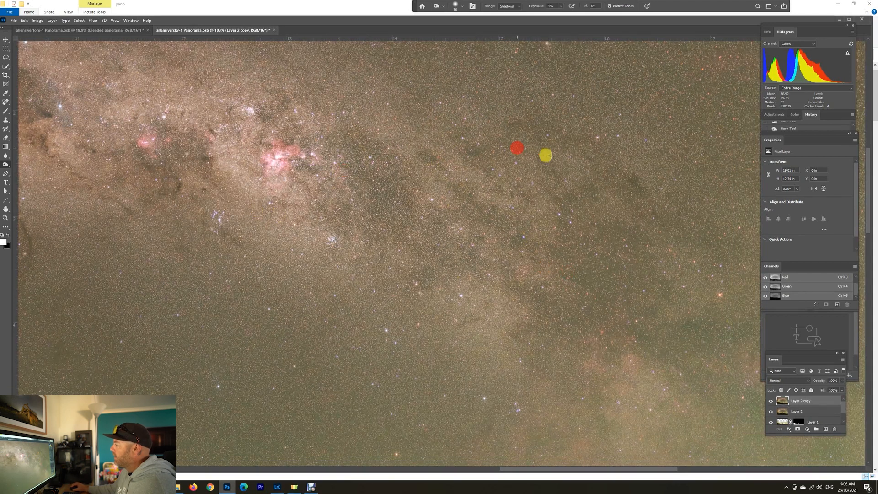
{"action": "left_click", "coordinate": [298, 227]}
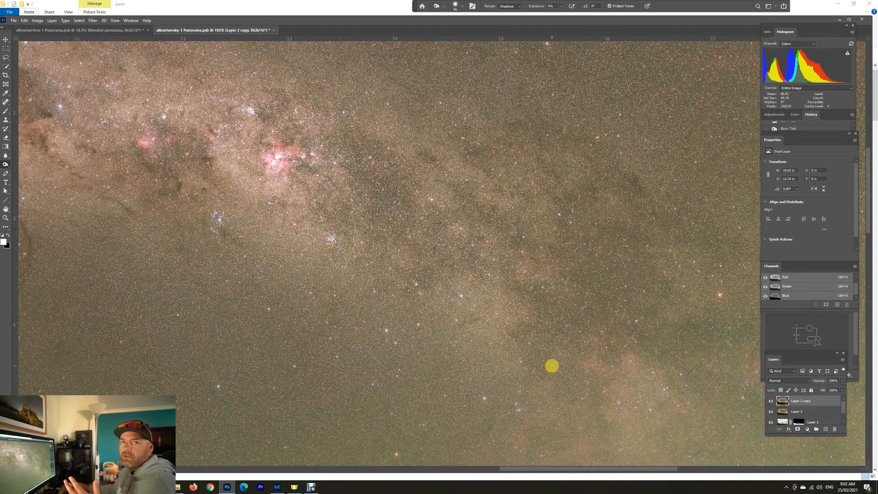
{"action": "left_click_drag", "start_coordinate": [590, 303], "coordinate": [386, 266]}
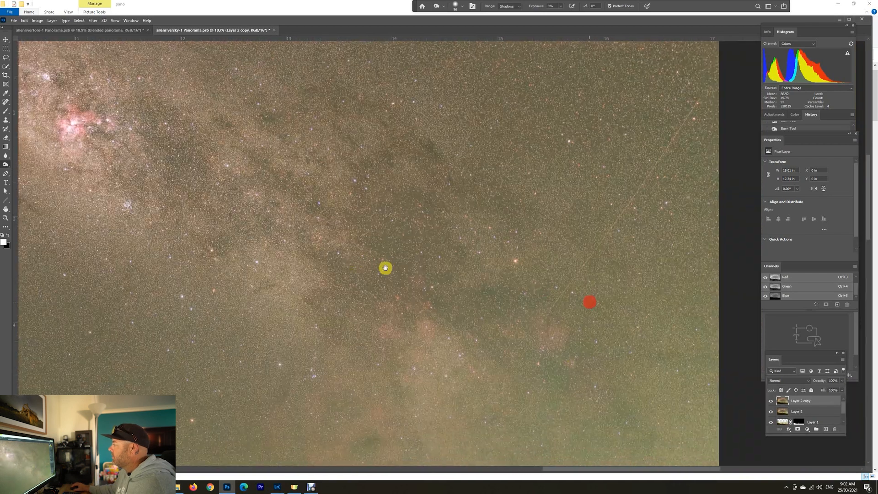
{"action": "left_click", "coordinate": [438, 199]}
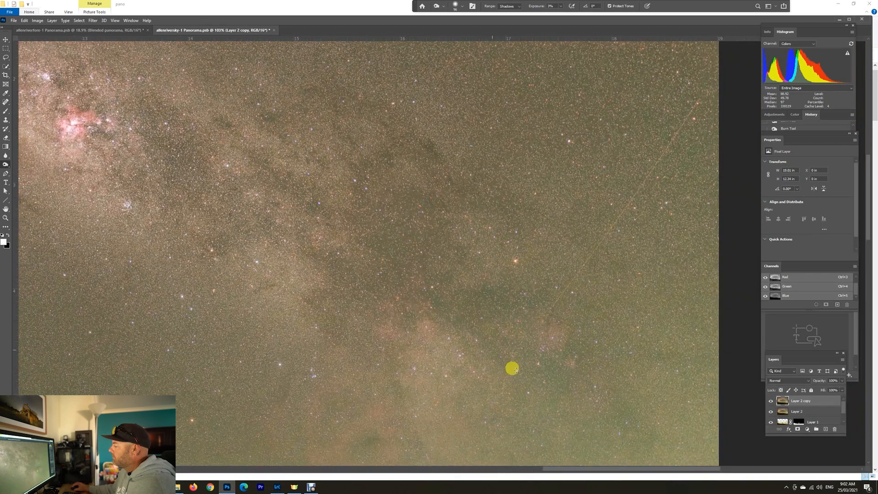
Compare the whole panorama with and without the dodged and burned layer
{"action": "key", "text": "z"}
{"action": "left_click_drag", "start_coordinate": [404, 318], "coordinate": [363, 317]}
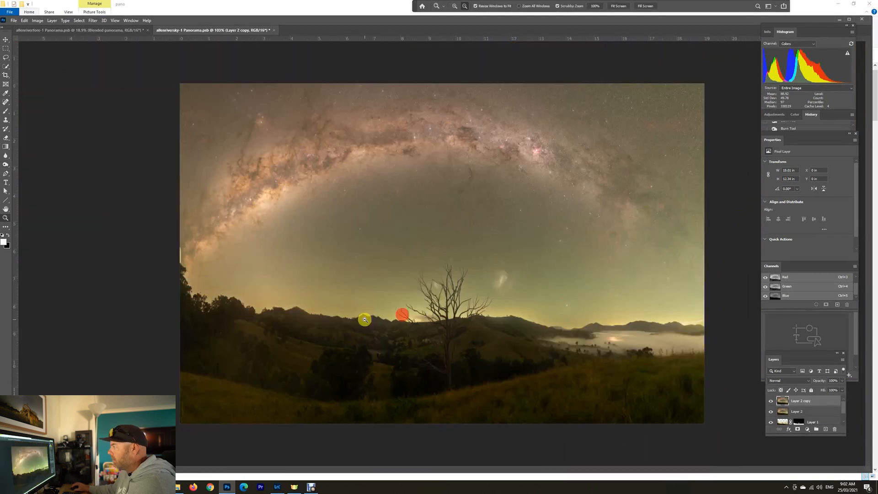
{"action": "left_click", "coordinate": [772, 401]}
{"action": "left_click", "coordinate": [772, 401]}
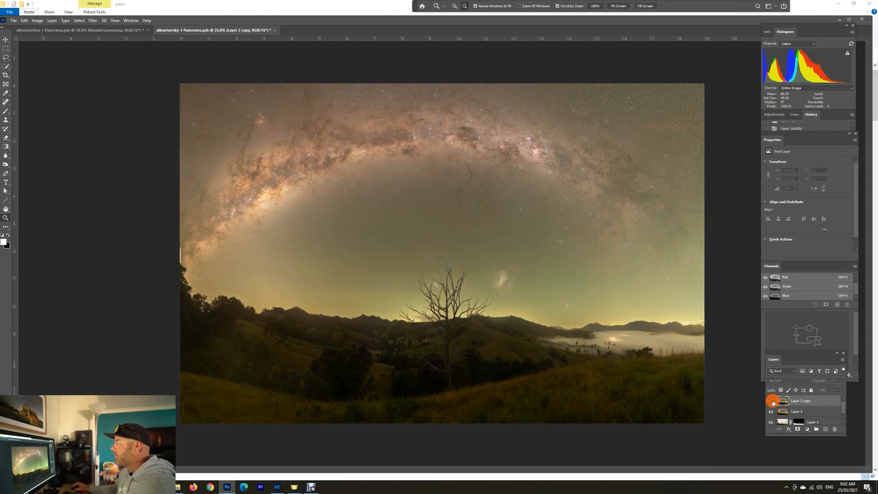
{"action": "left_click", "coordinate": [772, 402]}
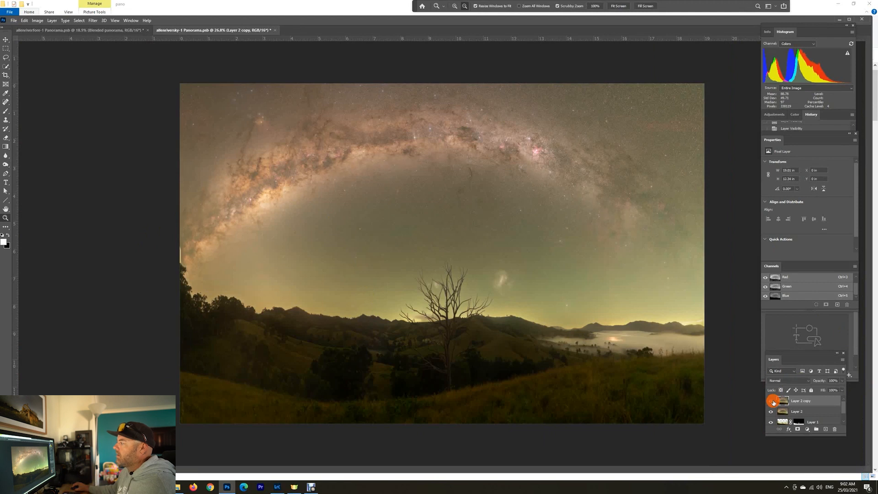
{"action": "left_click", "coordinate": [772, 401]}
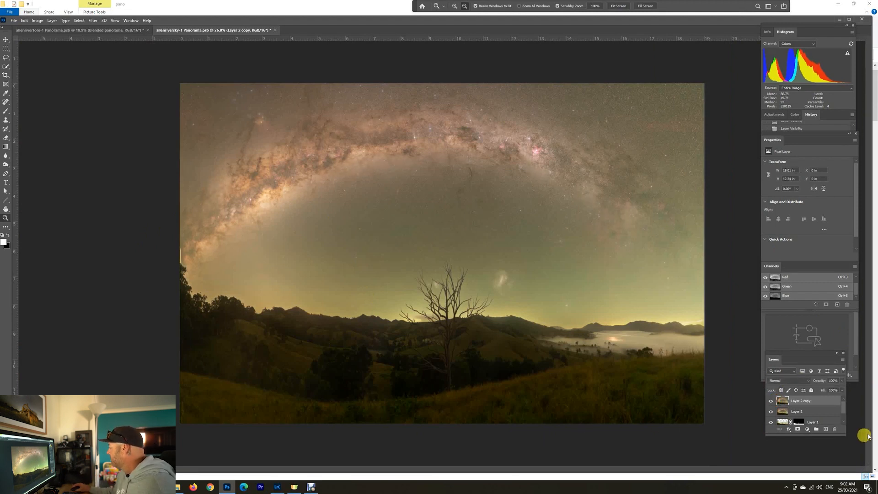
Merge the dodged and burned duplicate layer down into Layer 2
{"action": "right_click", "coordinate": [798, 401]}
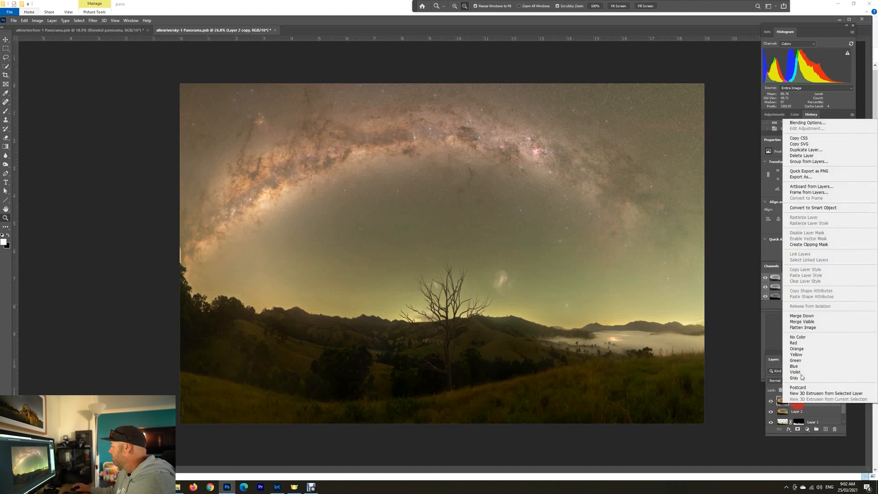
{"action": "left_click", "coordinate": [808, 316]}
{"action": "double_click", "coordinate": [798, 401]}
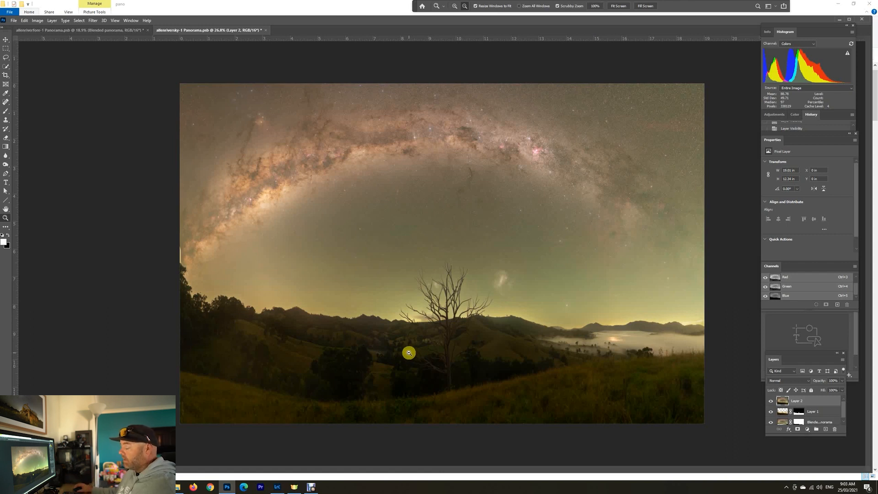
Add a Brightness/Contrast adjustment layer above Layer 2 and set its brightness to -47
{"action": "left_click", "coordinate": [807, 430]}
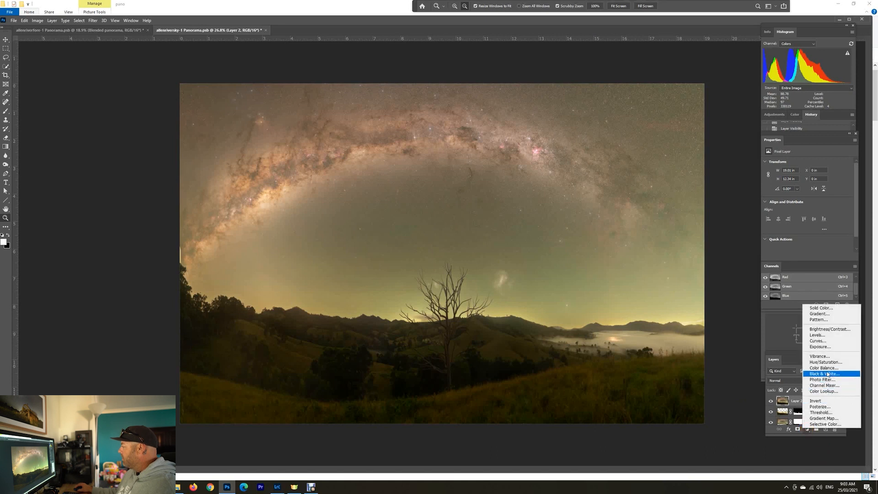
{"action": "left_click", "coordinate": [823, 330]}
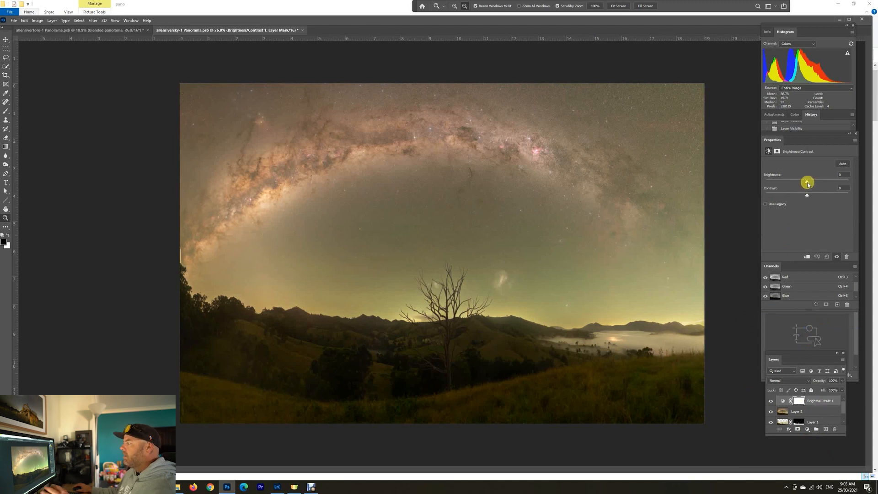
{"action": "left_click_drag", "start_coordinate": [402, 329], "coordinate": [438, 382]}
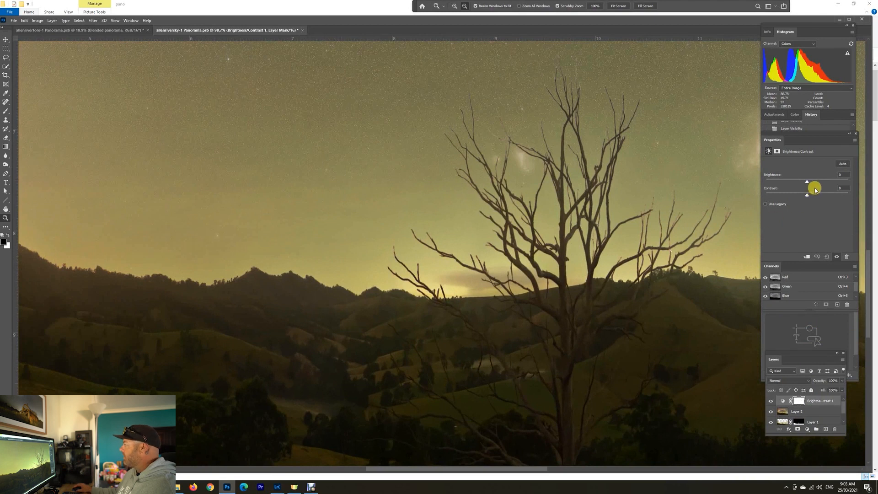
{"action": "left_click_drag", "start_coordinate": [808, 181], "coordinate": [794, 182]}
{"action": "left_click_drag", "start_coordinate": [470, 313], "coordinate": [437, 315]}
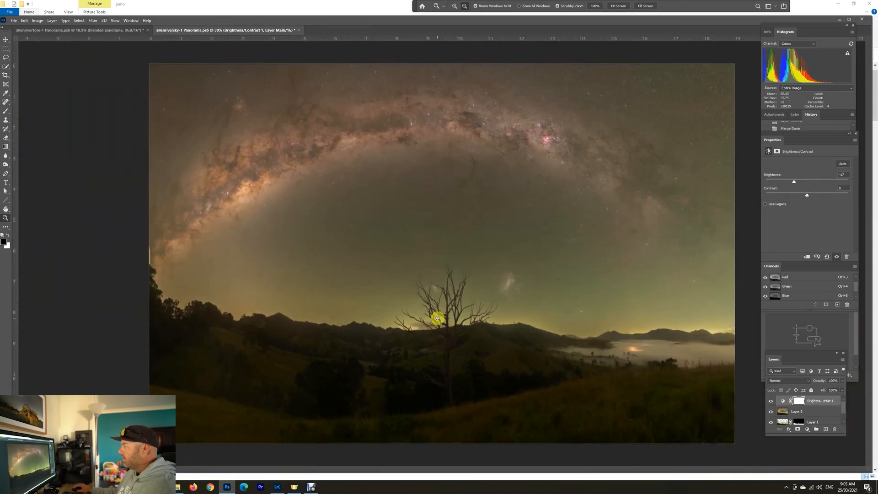
Replace the Brightness/Contrast layer's mask with a copy of Layer 1's foreground mask
{"action": "scroll", "coordinate": [843, 408], "scroll_direction": "down", "scroll_amount": 1}
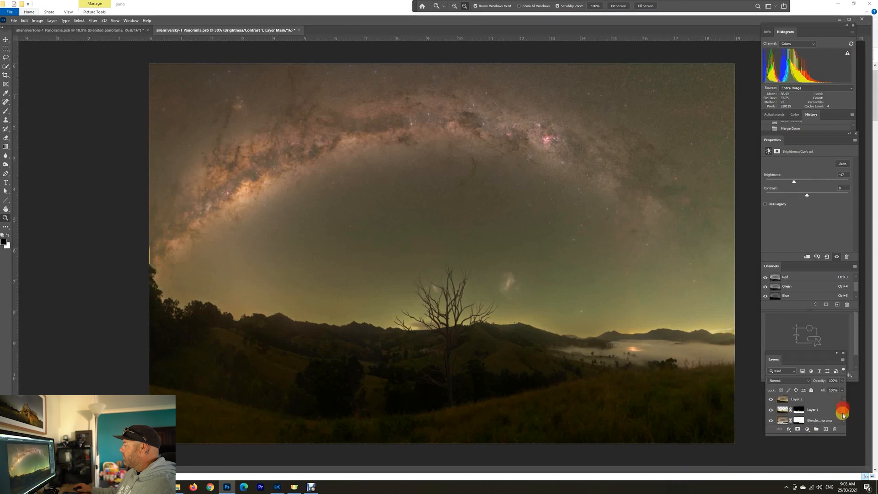
{"action": "scroll", "coordinate": [847, 409], "scroll_direction": "up", "scroll_amount": 1}
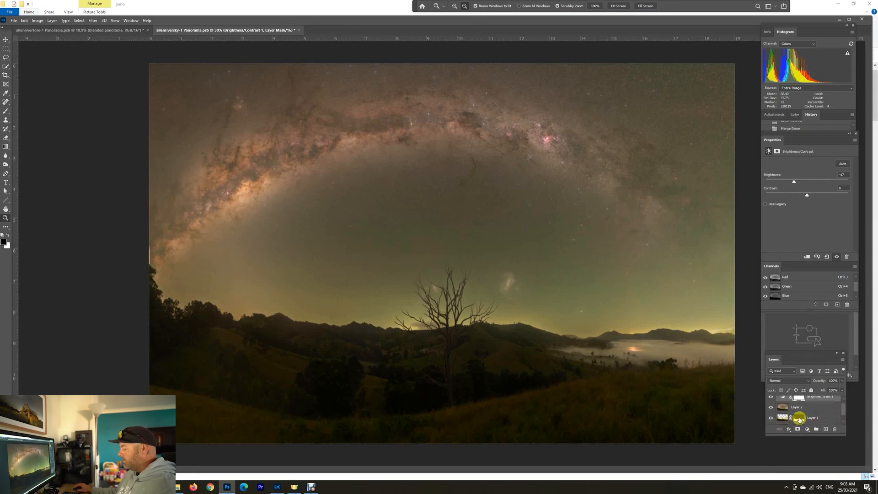
{"action": "left_click_drag", "start_coordinate": [801, 418], "coordinate": [801, 397]}
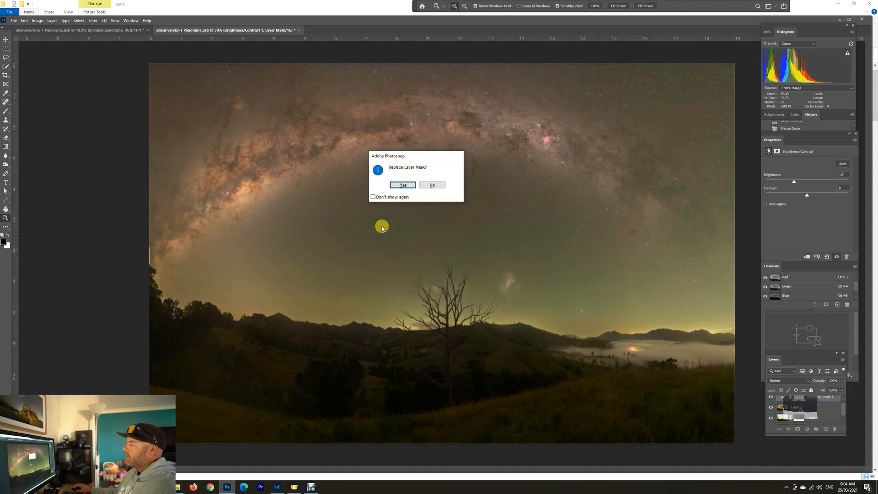
{"action": "left_click", "coordinate": [399, 187]}
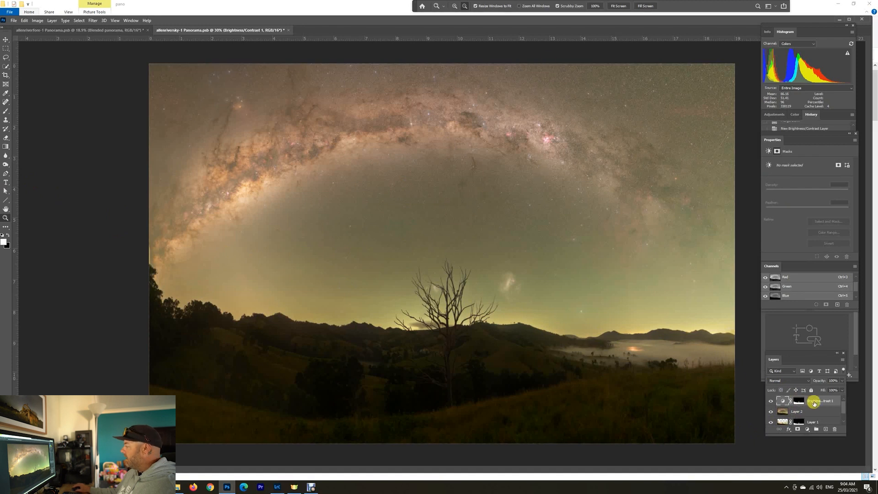
Compare the panorama with and without the masked Brightness/Contrast layer
{"action": "left_click", "coordinate": [771, 403]}
{"action": "left_click", "coordinate": [771, 402]}
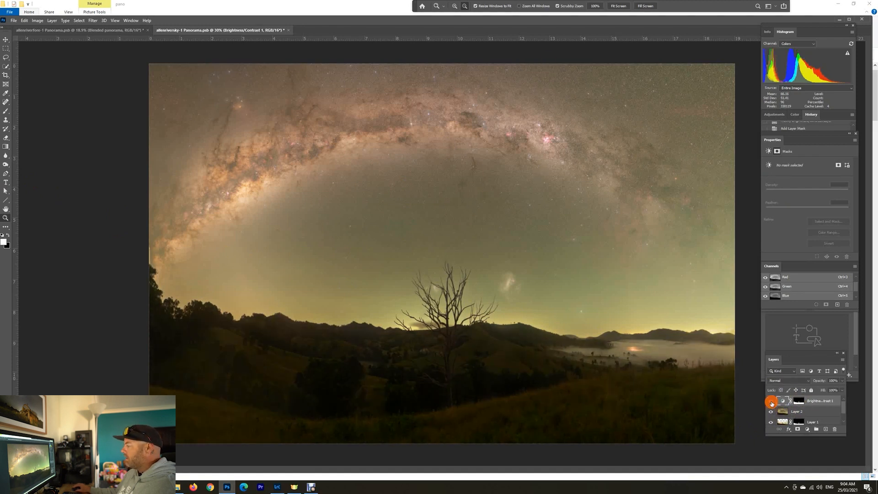
{"action": "left_click", "coordinate": [771, 403]}
{"action": "left_click", "coordinate": [772, 403]}
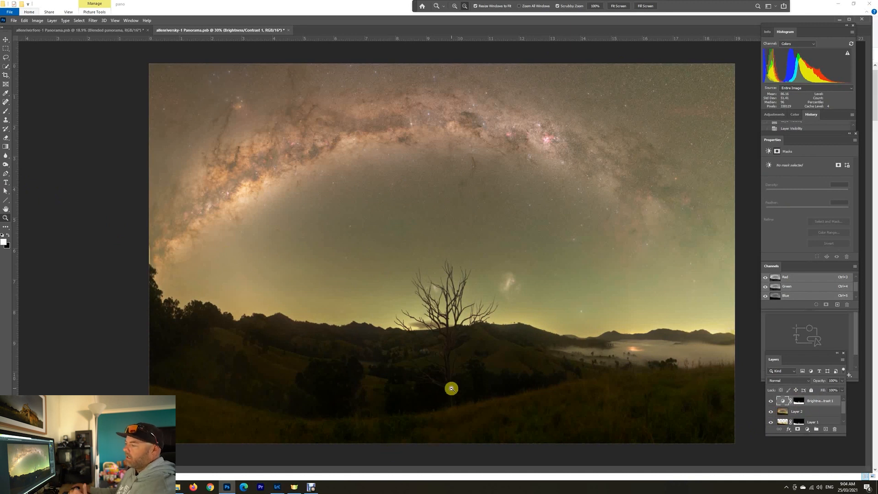
Paint black on the Brightness/Contrast mask across the near grass with the Brush tool at 100% flow
{"action": "left_click", "coordinate": [799, 401]}
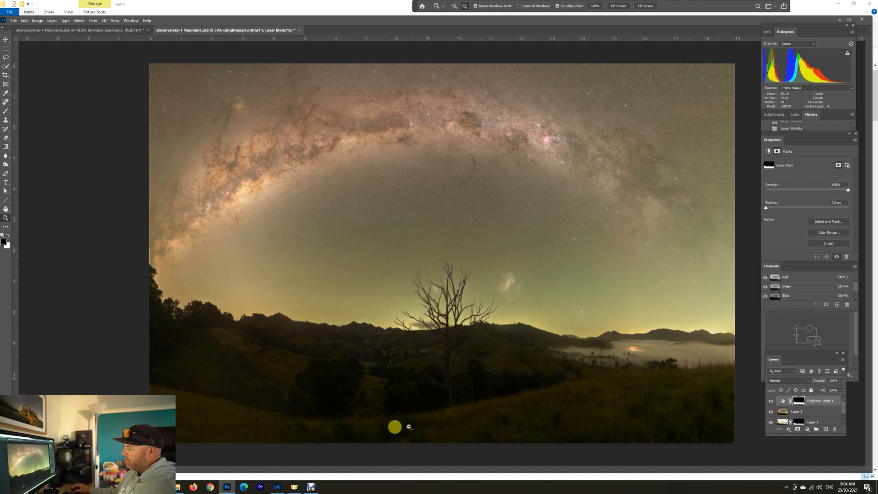
{"action": "left_click_drag", "start_coordinate": [407, 427], "coordinate": [644, 422]}
{"action": "left_click_drag", "start_coordinate": [551, 379], "coordinate": [409, 397]}
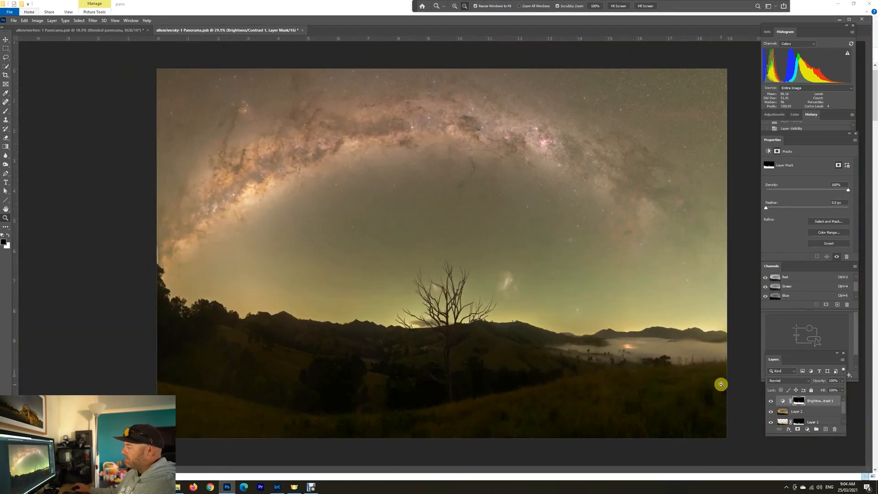
{"action": "key", "text": "b"}
{"action": "left_click_drag", "start_coordinate": [261, 366], "coordinate": [286, 379]}
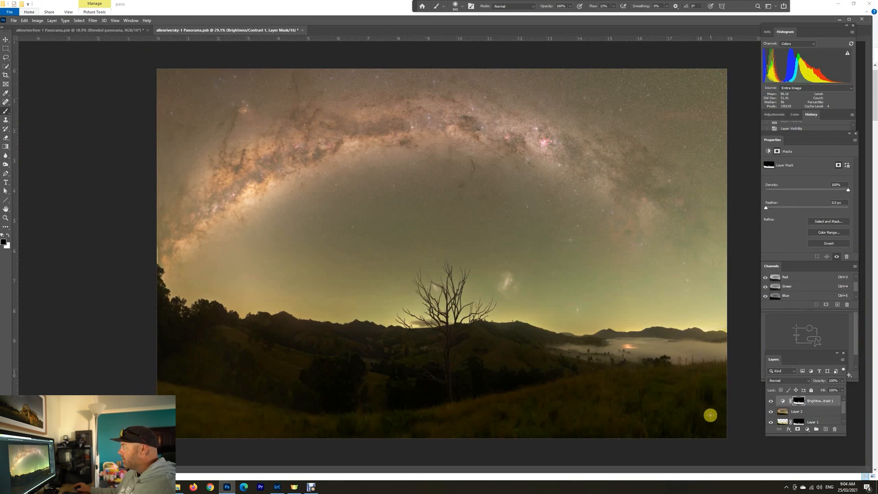
{"action": "left_click", "coordinate": [613, 6]}
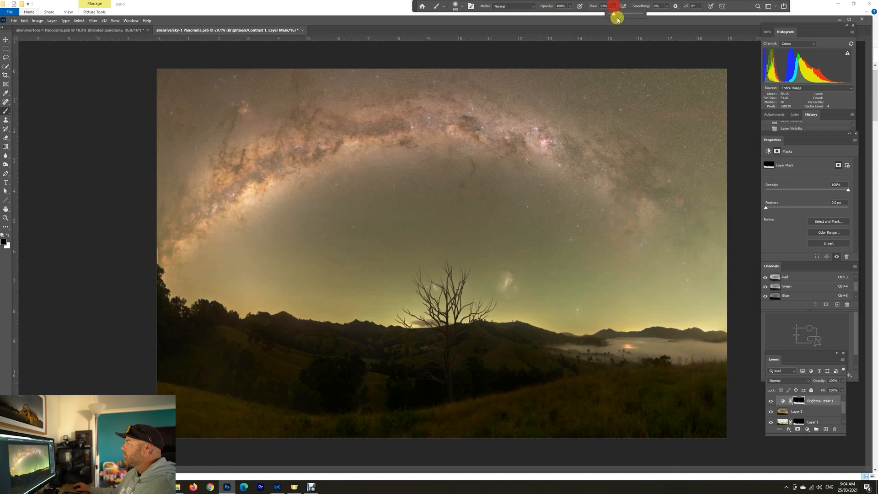
{"action": "left_click_drag", "start_coordinate": [615, 15], "coordinate": [645, 14]}
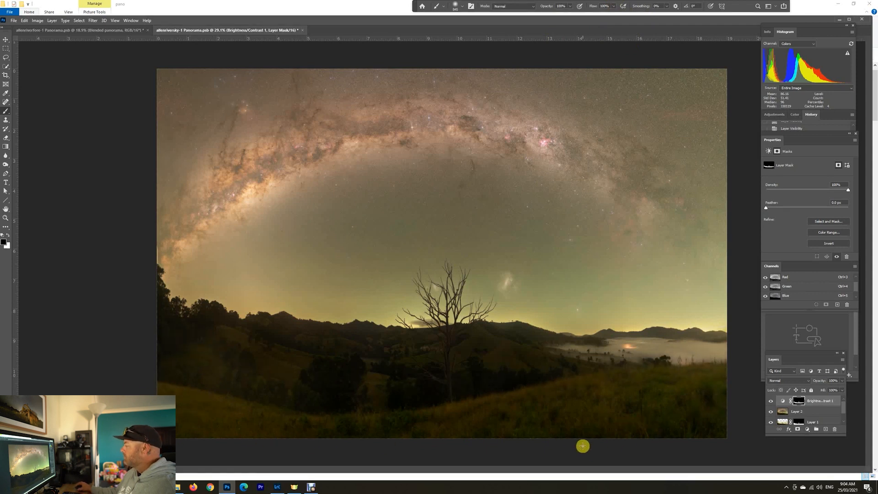
Display the Brightness/Contrast mask on its own, feather it 12.2 px, and return to the image view
{"action": "left_click", "coordinate": [800, 401], "text": "alt"}
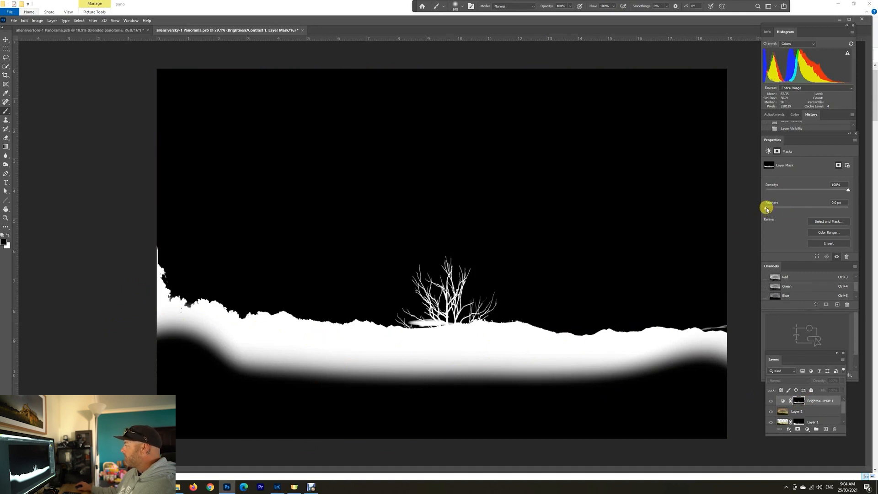
{"action": "left_click_drag", "start_coordinate": [776, 210], "coordinate": [800, 209]}
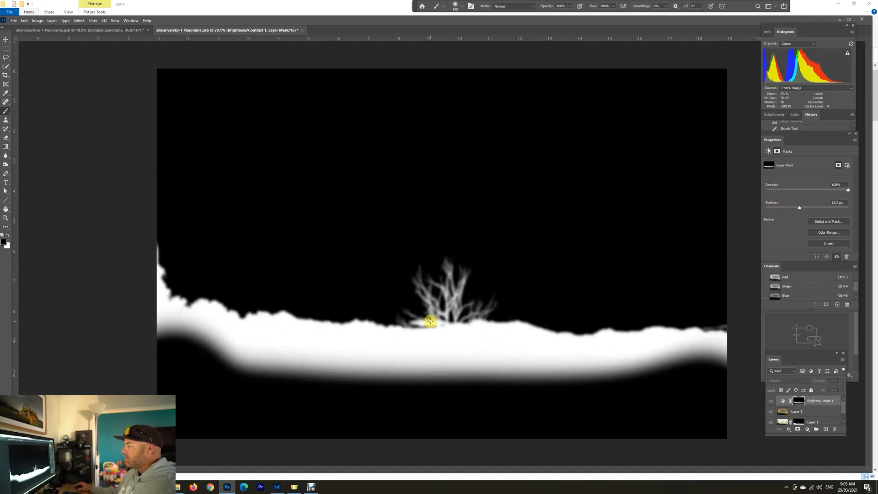
{"action": "left_click", "coordinate": [783, 402]}
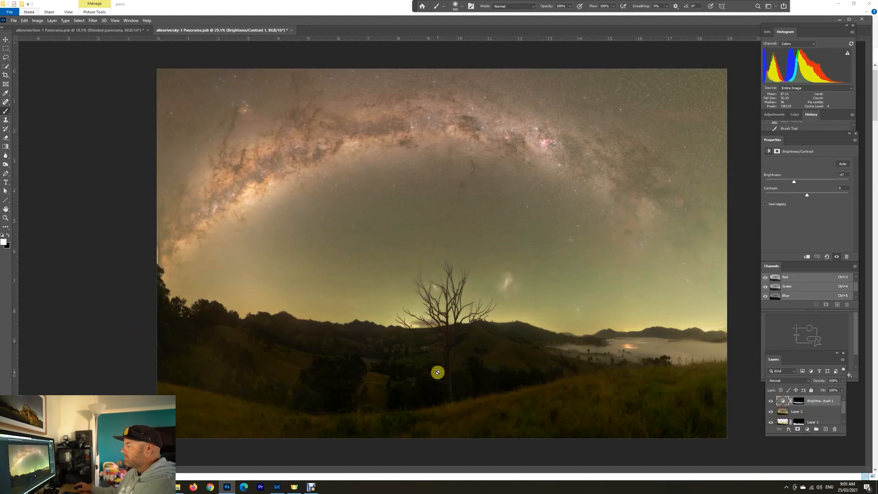
Paint more black on the Brightness/Contrast mask across the whole width of the foreground below the hills
{"action": "left_click", "coordinate": [799, 402]}
{"action": "key", "text": "x"}
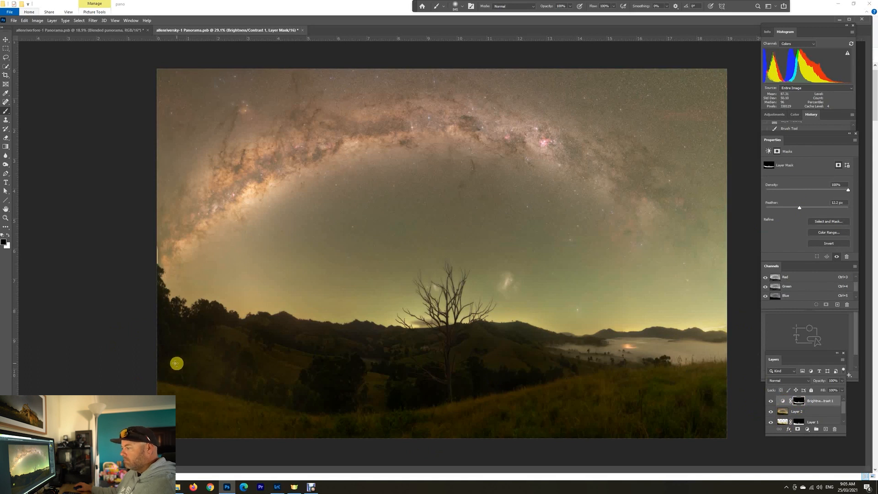
{"action": "left_click_drag", "start_coordinate": [173, 365], "coordinate": [164, 365]}
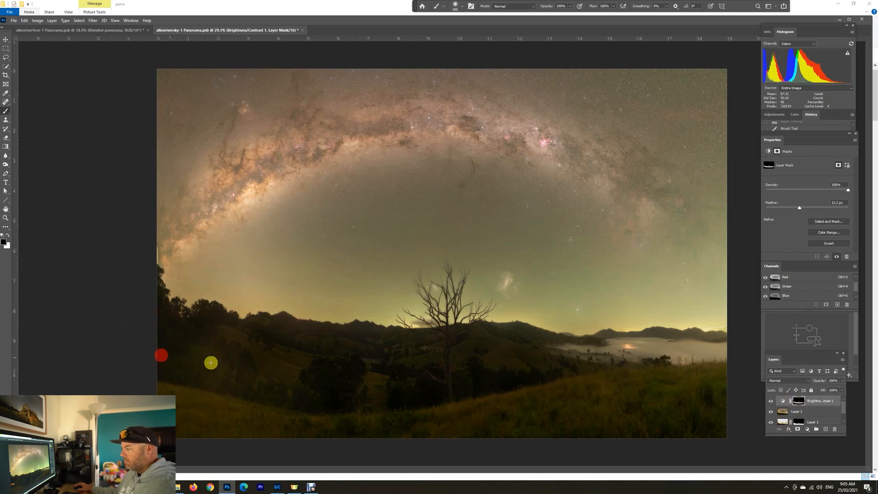
{"action": "left_click_drag", "start_coordinate": [328, 389], "coordinate": [730, 386]}
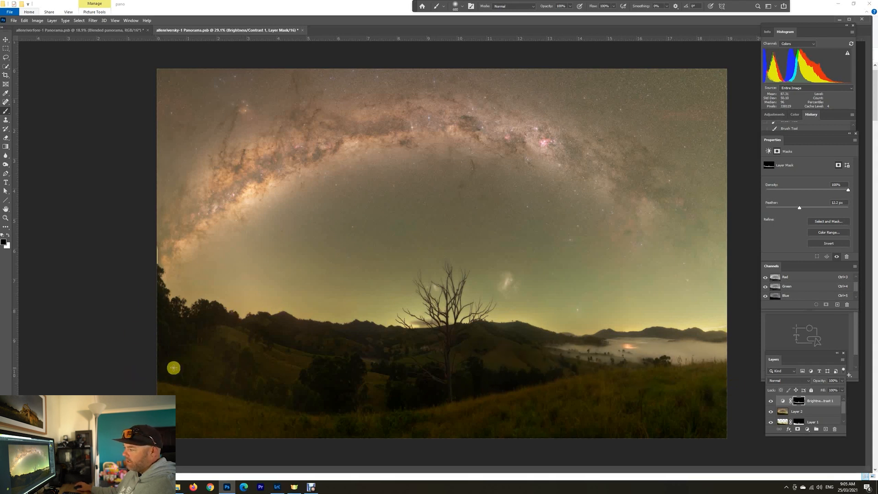
{"action": "mouse_move", "coordinate": [172, 357]}
{"action": "left_mouse_down"}
{"action": "mouse_move", "coordinate": [195, 371]}
{"action": "mouse_move", "coordinate": [263, 383]}
{"action": "mouse_move", "coordinate": [686, 404]}
{"action": "left_mouse_up"}
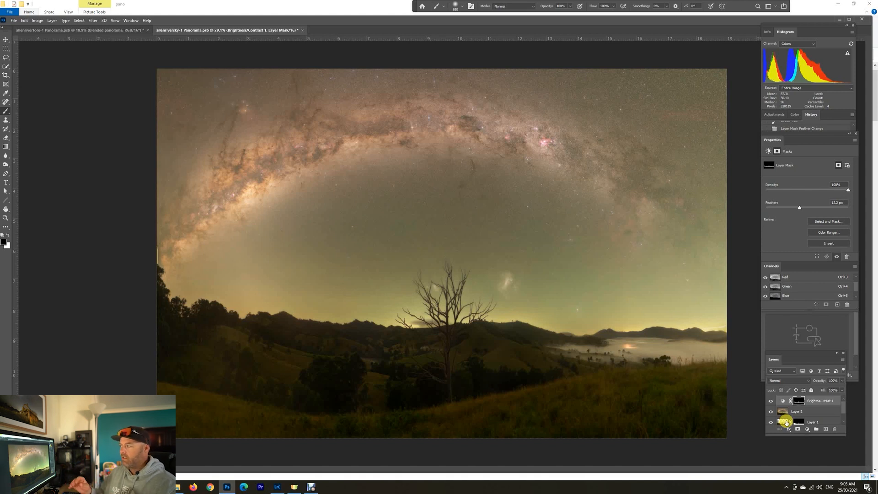
Merge the darkening Brightness/Contrast layer down into Layer 2
{"action": "right_click", "coordinate": [815, 403]}
{"action": "left_click", "coordinate": [815, 315]}
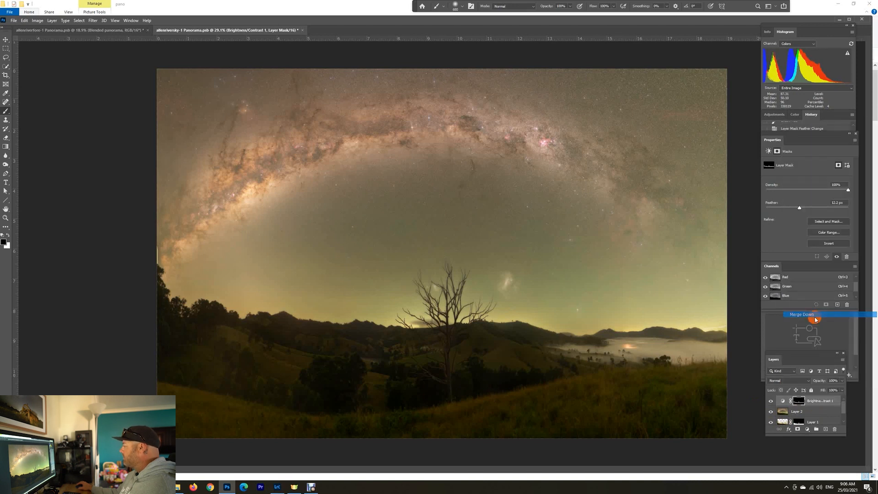
Add a new Brightness/Contrast layer with brightness 85 and invert its mask to black
{"action": "left_click", "coordinate": [805, 430]}
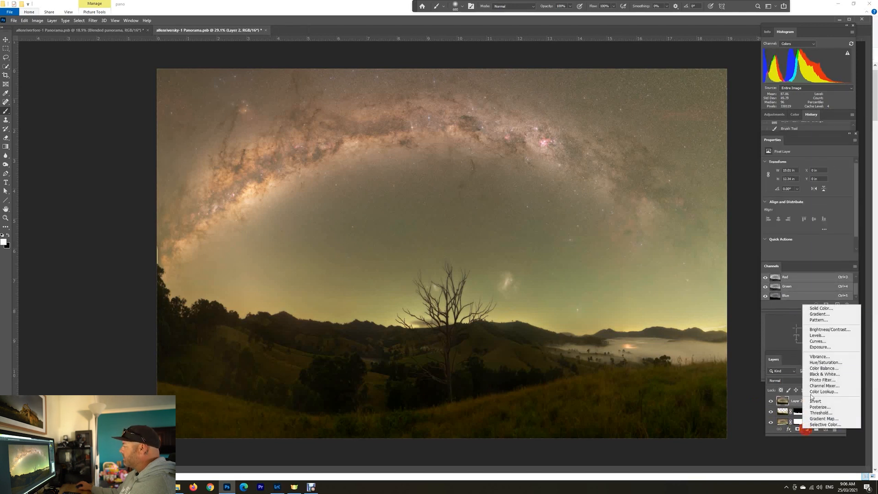
{"action": "left_click", "coordinate": [825, 330]}
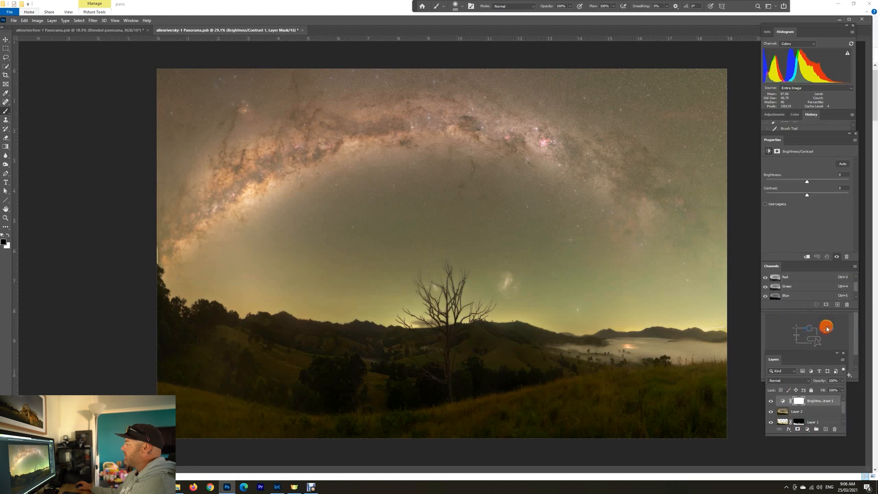
{"action": "left_click_drag", "start_coordinate": [807, 183], "coordinate": [830, 185]}
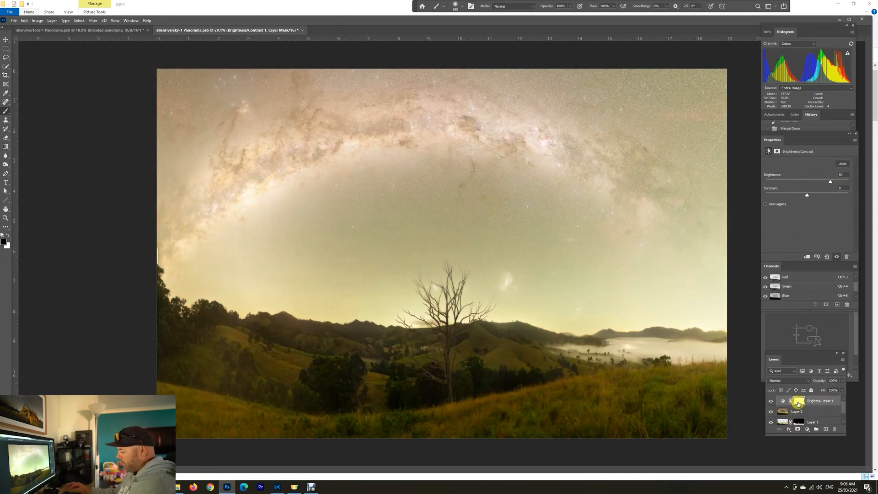
{"action": "key", "text": "ctrl+z"}
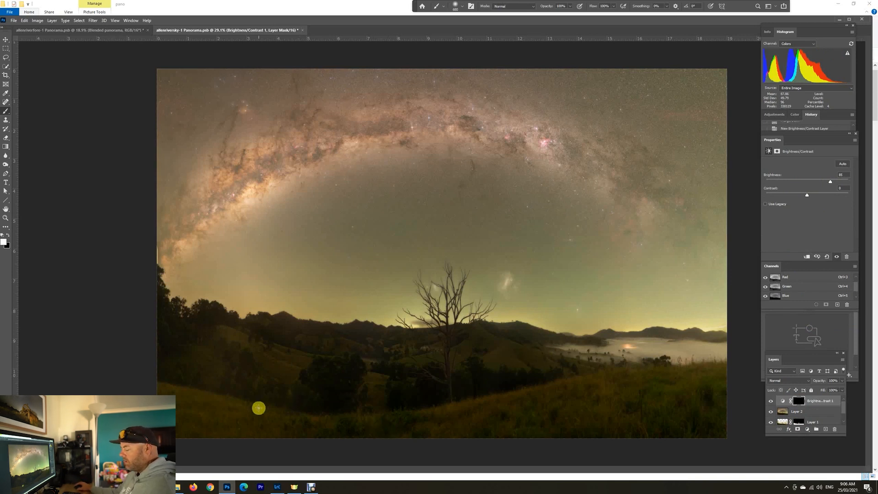
Paint white on the new mask with long brush strokes across the near grass to brighten it
{"action": "left_click_drag", "start_coordinate": [268, 399], "coordinate": [277, 402]}
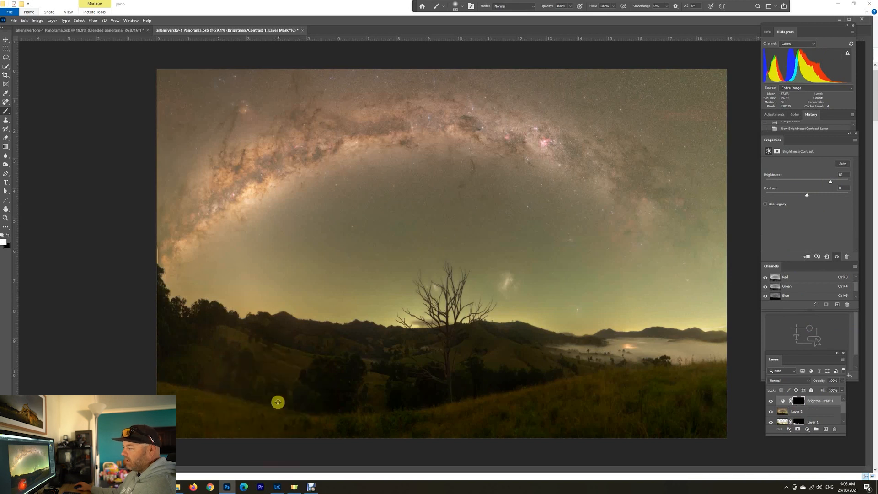
{"action": "mouse_move", "coordinate": [132, 387]}
{"action": "left_mouse_down"}
{"action": "mouse_move", "coordinate": [215, 447]}
{"action": "mouse_move", "coordinate": [343, 467]}
{"action": "mouse_move", "coordinate": [465, 476]}
{"action": "mouse_move", "coordinate": [611, 470]}
{"action": "mouse_move", "coordinate": [735, 453]}
{"action": "mouse_move", "coordinate": [710, 438]}
{"action": "left_mouse_up"}
{"action": "mouse_move", "coordinate": [742, 394]}
{"action": "left_mouse_down"}
{"action": "mouse_move", "coordinate": [725, 415]}
{"action": "mouse_move", "coordinate": [645, 441]}
{"action": "mouse_move", "coordinate": [433, 460]}
{"action": "mouse_move", "coordinate": [238, 461]}
{"action": "left_mouse_up"}
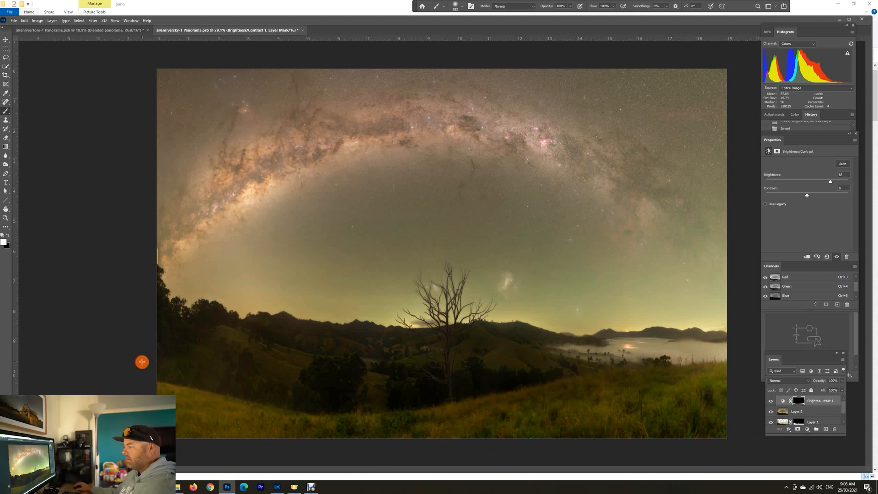
{"action": "mouse_move", "coordinate": [160, 377]}
{"action": "left_mouse_down"}
{"action": "mouse_move", "coordinate": [243, 419]}
{"action": "mouse_move", "coordinate": [363, 427]}
{"action": "mouse_move", "coordinate": [513, 426]}
{"action": "mouse_move", "coordinate": [588, 409]}
{"action": "mouse_move", "coordinate": [733, 404]}
{"action": "left_mouse_up"}
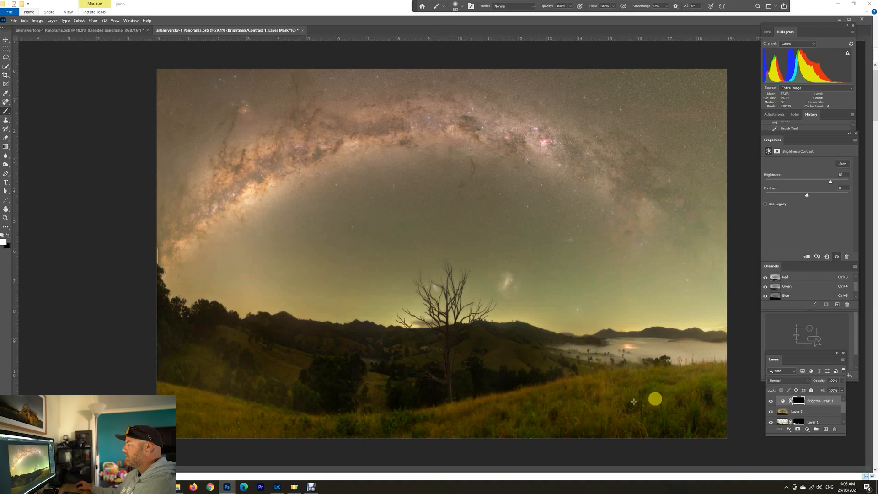
Extend the brightening with white brush dabs along the grass's upper edge and around the base of the dead tree
{"action": "left_click_drag", "start_coordinate": [457, 396], "coordinate": [415, 401]}
{"action": "left_click", "coordinate": [414, 402]}
{"action": "left_click", "coordinate": [495, 392]}
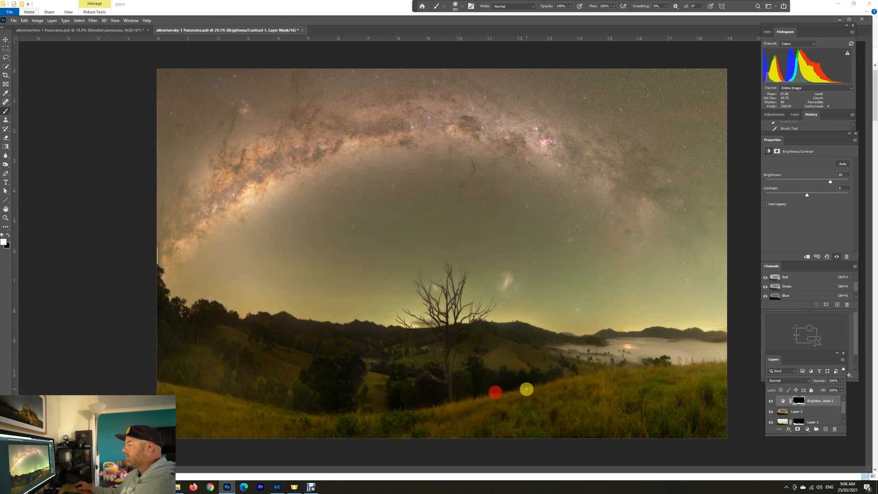
{"action": "left_click", "coordinate": [547, 387]}
{"action": "left_click", "coordinate": [351, 396]}
{"action": "left_click", "coordinate": [290, 395]}
{"action": "left_click", "coordinate": [259, 394]}
{"action": "left_click", "coordinate": [248, 392]}
{"action": "left_click", "coordinate": [371, 402]}
{"action": "left_click", "coordinate": [661, 388]}
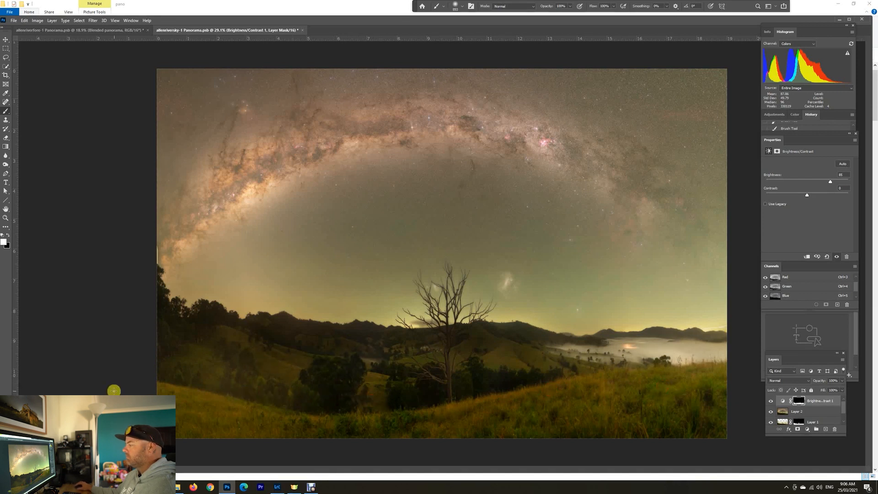
{"action": "left_click", "coordinate": [167, 373]}
{"action": "right_click", "coordinate": [492, 405]}
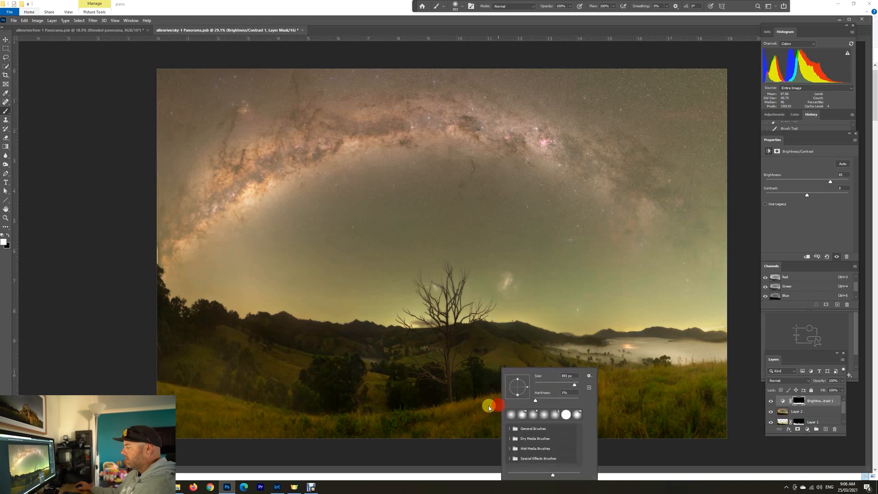
{"action": "left_click_drag", "start_coordinate": [482, 392], "coordinate": [479, 394]}
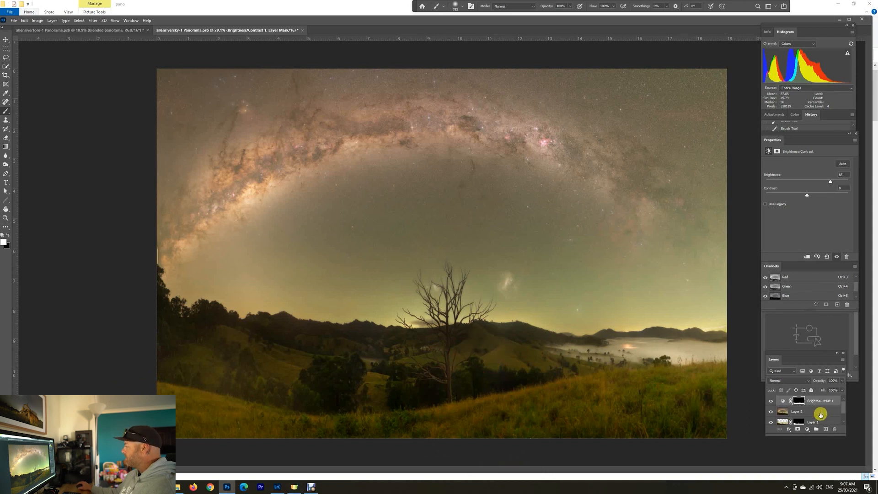
Feather the Brightness/Contrast layer's mask to about 196 px, checking it in mask view, and return to the layer's adjustment
{"action": "left_click", "coordinate": [799, 403], "text": "alt"}
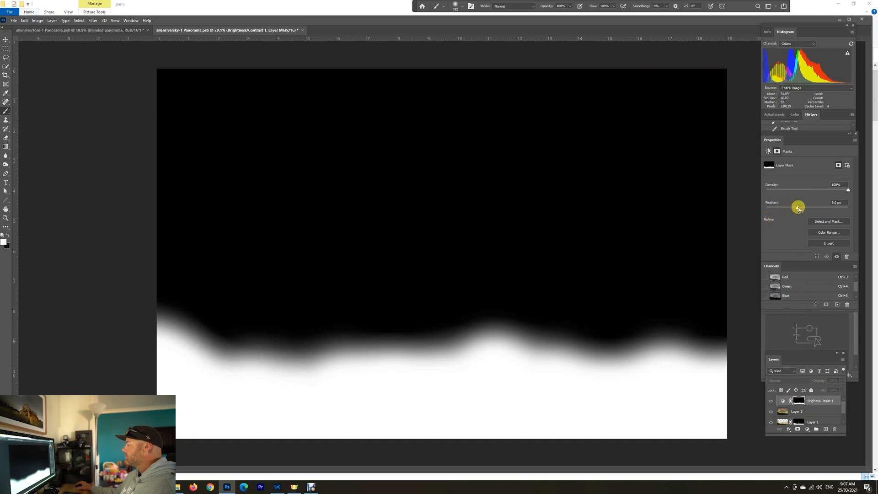
{"action": "left_click_drag", "start_coordinate": [812, 209], "coordinate": [832, 209]}
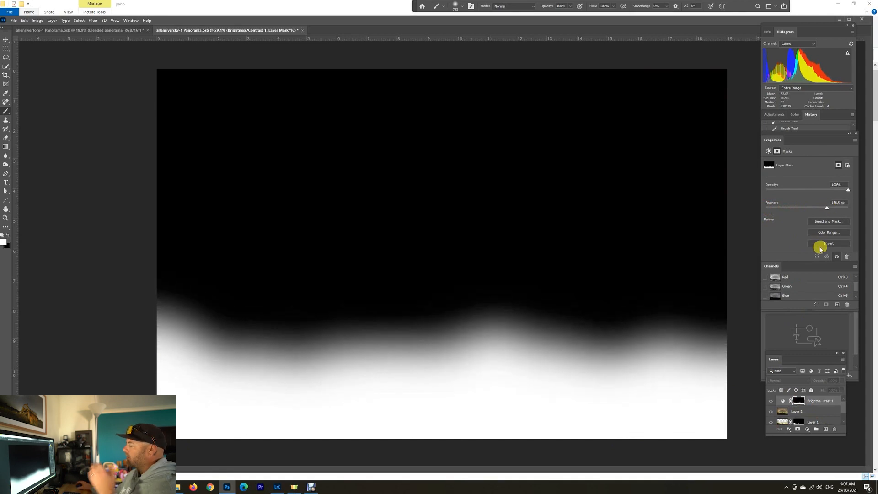
{"action": "left_click", "coordinate": [782, 402]}
Compare the image with and without the brightening layer, and merge that layer down into Layer 2
{"action": "left_click", "coordinate": [770, 400]}
{"action": "left_click", "coordinate": [770, 401]}
{"action": "left_click", "coordinate": [771, 400]}
{"action": "left_click", "coordinate": [771, 401]}
{"action": "left_click", "coordinate": [771, 401]}
{"action": "left_click", "coordinate": [771, 400]}
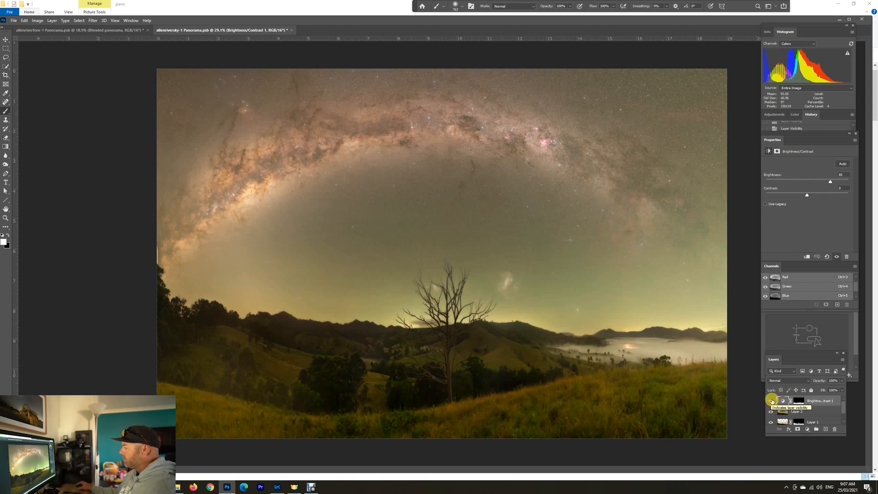
{"action": "right_click", "coordinate": [810, 400]}
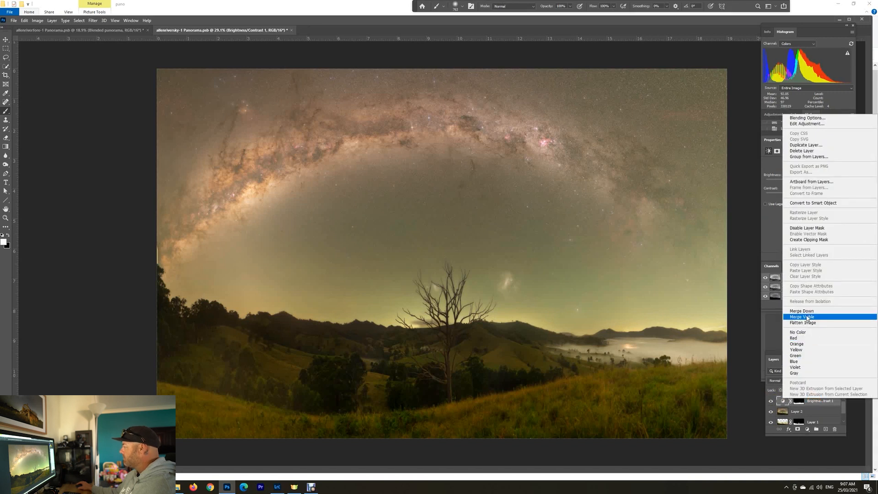
{"action": "left_click", "coordinate": [808, 317]}
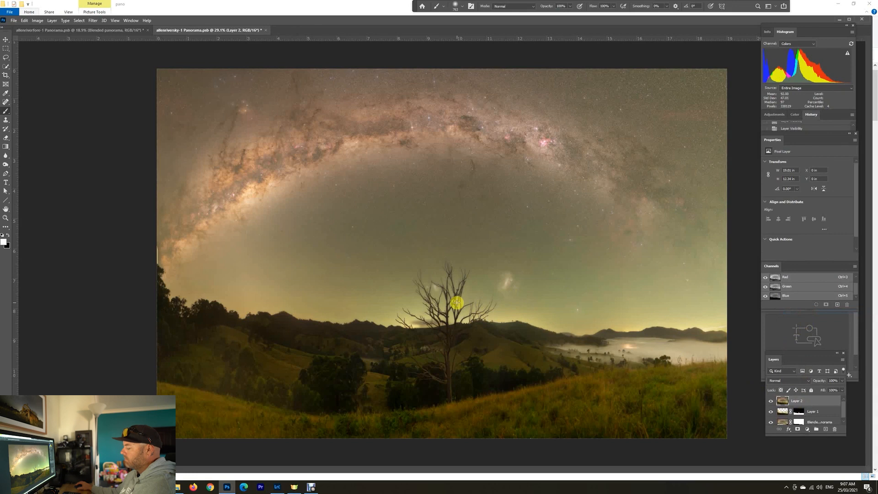
Inspect the dead tree's branches up close and duplicate Layer 2 as Layer 2 copy
{"action": "key", "text": "z"}
{"action": "left_click_drag", "start_coordinate": [454, 300], "coordinate": [452, 298]}
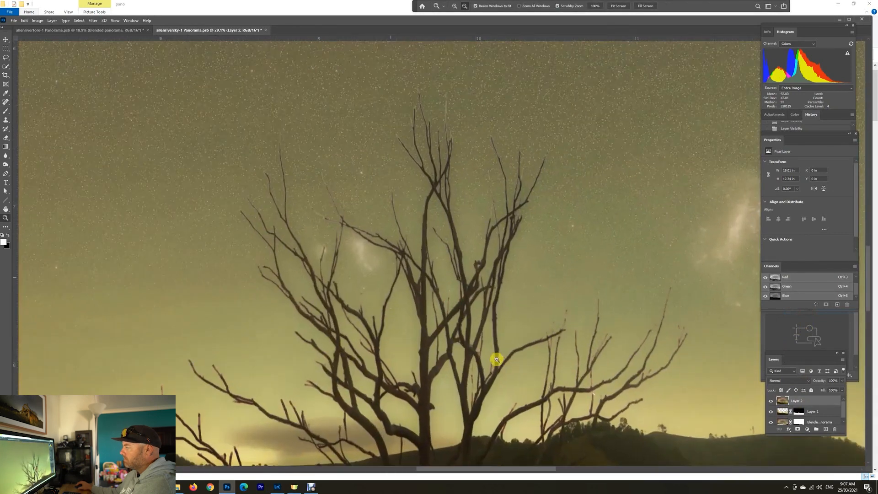
{"action": "left_click_drag", "start_coordinate": [497, 359], "coordinate": [455, 325]}
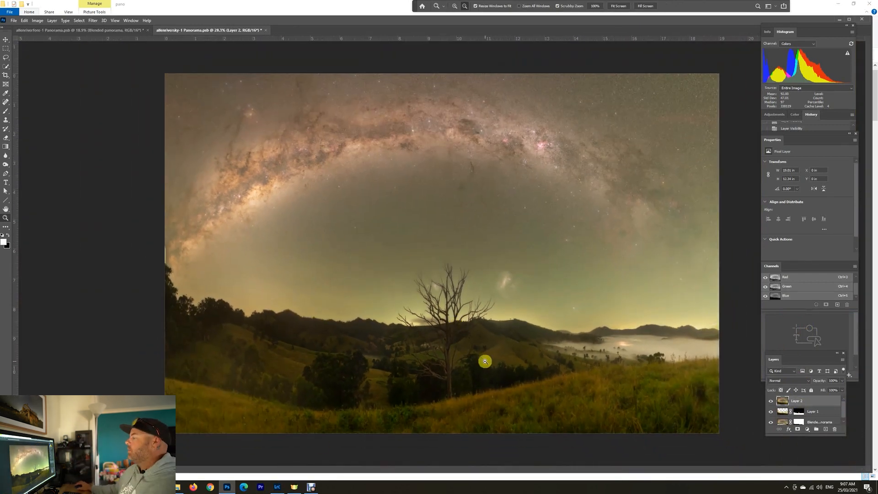
{"action": "right_click", "coordinate": [815, 406]}
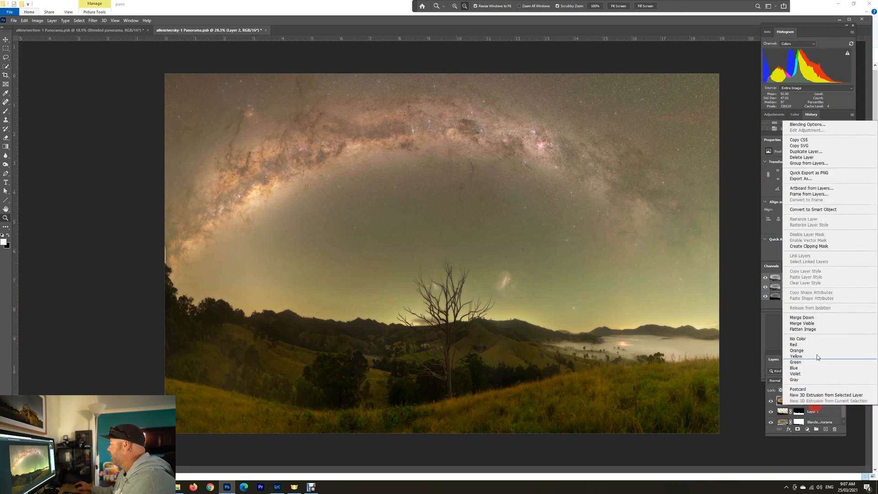
{"action": "left_click", "coordinate": [803, 151]}
{"action": "left_click", "coordinate": [495, 148]}
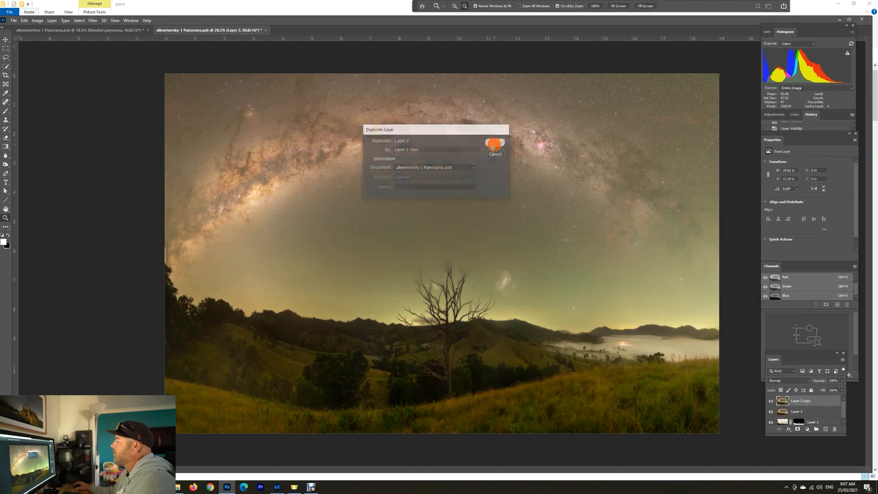
Examine the foreground up close, from the dark hills past the dead tree to the misty valley
{"action": "left_click", "coordinate": [275, 355]}
{"action": "left_click_drag", "start_coordinate": [286, 366], "coordinate": [308, 392]}
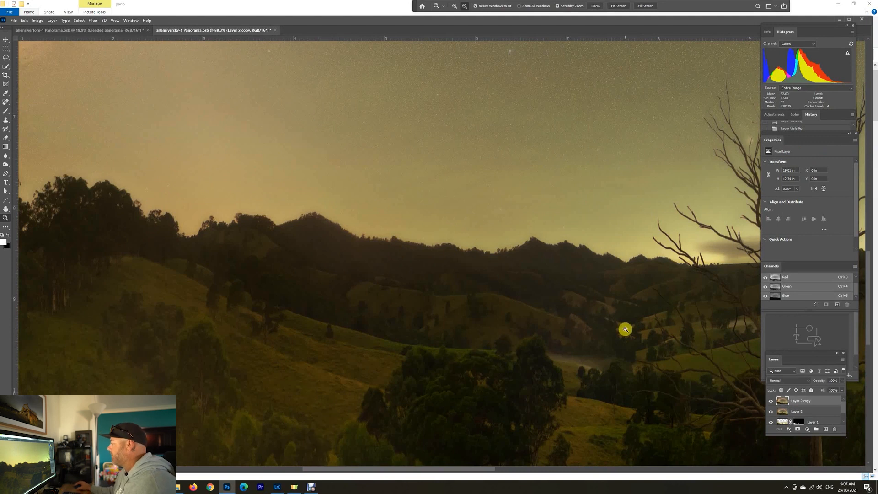
{"action": "left_click_drag", "start_coordinate": [625, 328], "coordinate": [286, 295]}
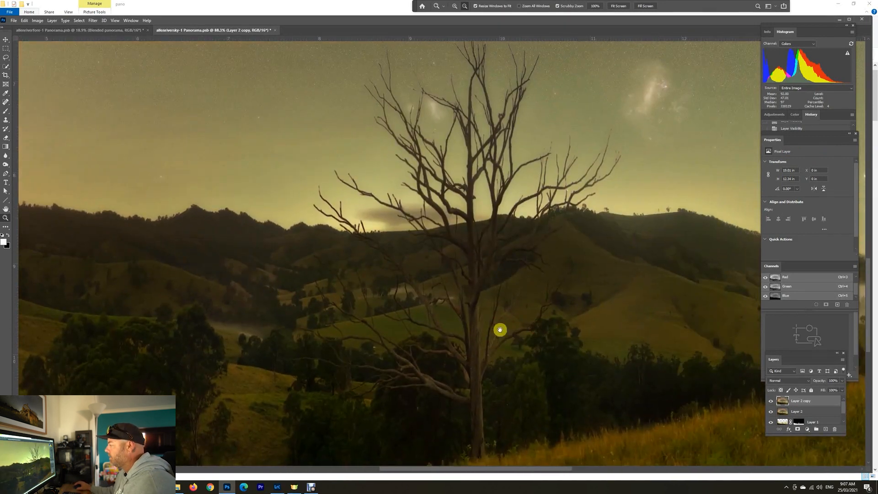
{"action": "left_click_drag", "start_coordinate": [649, 327], "coordinate": [364, 303]}
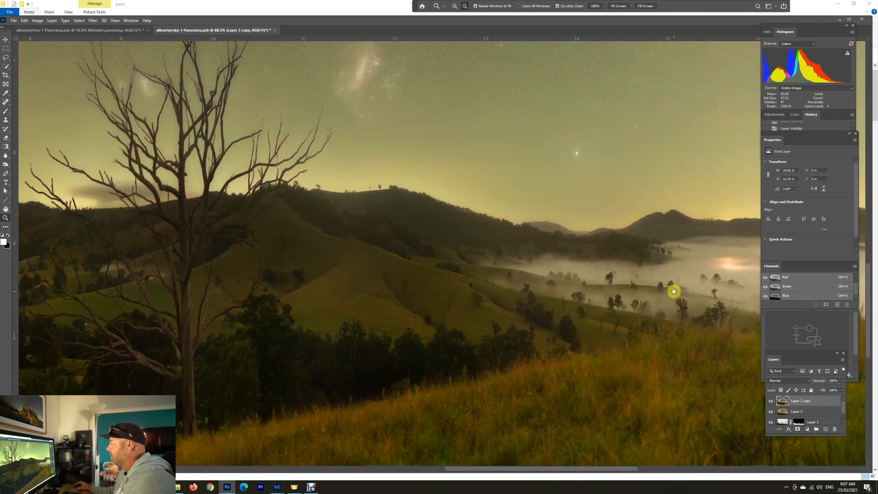
{"action": "left_click_drag", "start_coordinate": [674, 291], "coordinate": [574, 299]}
{"action": "left_click_drag", "start_coordinate": [425, 320], "coordinate": [387, 324]}
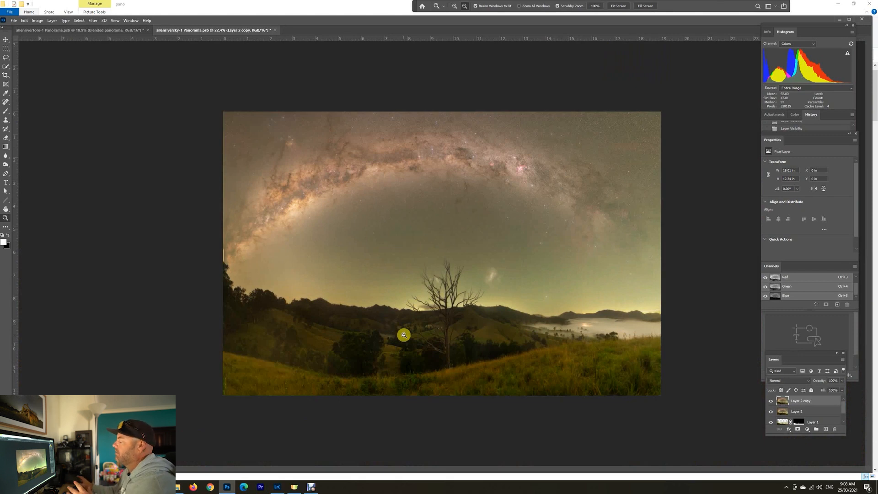
Lighten the midtones of the grassy slopes between the trees on the far-left hillside with the Dodge tool
{"action": "left_click_drag", "start_coordinate": [337, 339], "coordinate": [367, 339]}
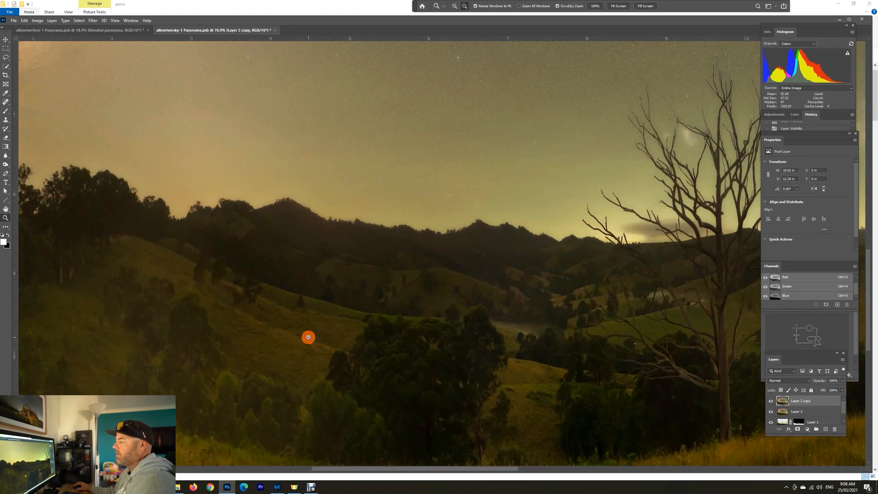
{"action": "left_click_drag", "start_coordinate": [308, 336], "coordinate": [448, 258]}
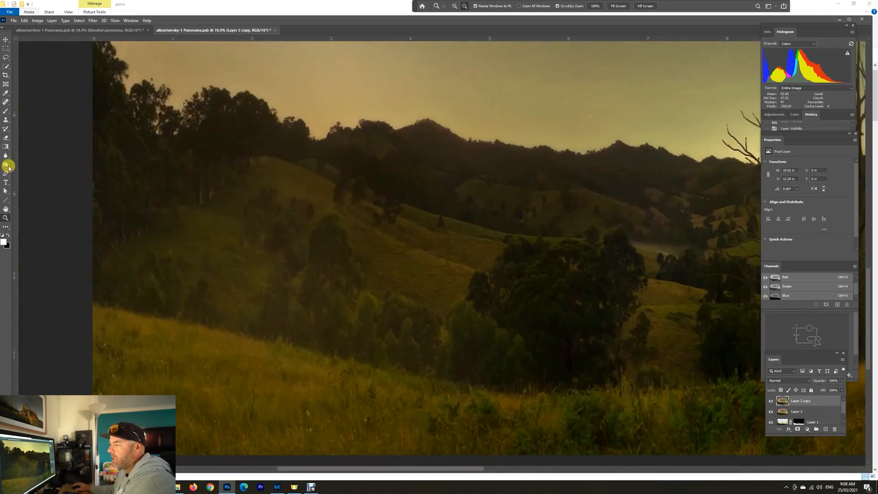
{"action": "left_click", "coordinate": [7, 165]}
{"action": "left_click", "coordinate": [29, 166]}
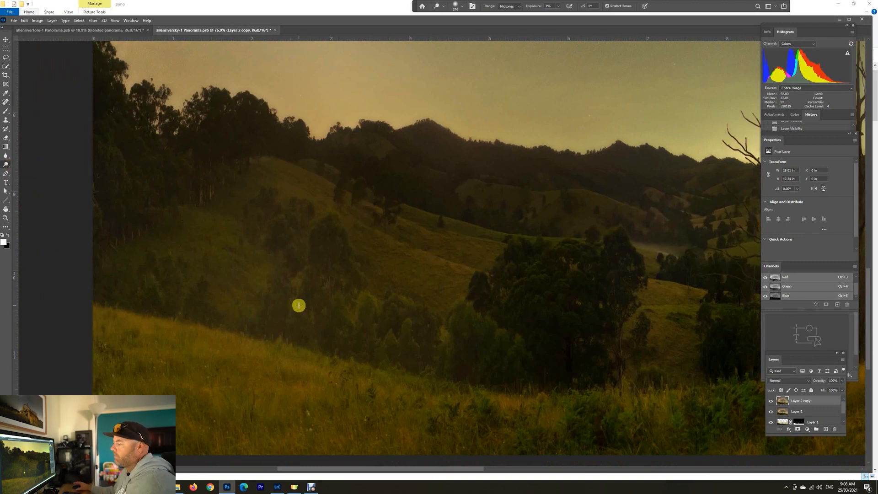
{"action": "left_click_drag", "start_coordinate": [381, 280], "coordinate": [368, 279]}
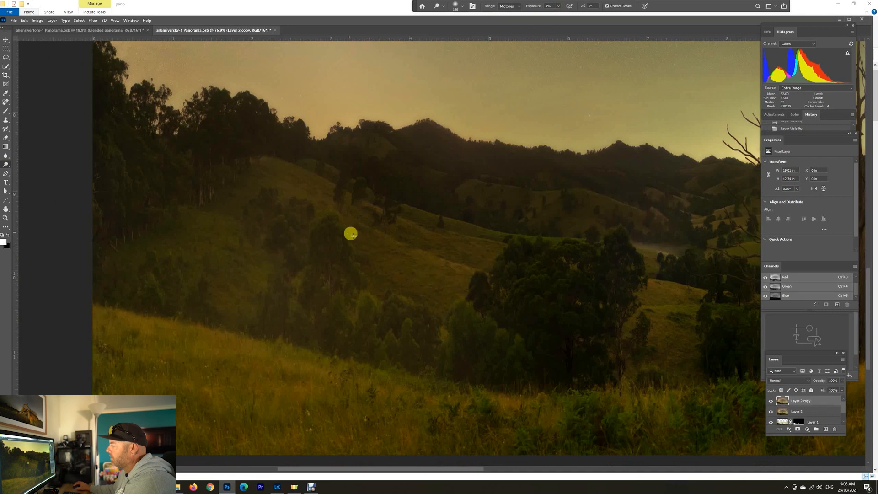
{"action": "mouse_move", "coordinate": [367, 236]}
{"action": "left_mouse_down"}
{"action": "mouse_move", "coordinate": [486, 263]}
{"action": "mouse_move", "coordinate": [486, 246]}
{"action": "left_mouse_up"}
{"action": "mouse_move", "coordinate": [433, 230]}
{"action": "left_mouse_down"}
{"action": "mouse_move", "coordinate": [502, 250]}
{"action": "mouse_move", "coordinate": [417, 229]}
{"action": "left_mouse_up"}
{"action": "mouse_move", "coordinate": [276, 159]}
{"action": "left_mouse_down"}
{"action": "mouse_move", "coordinate": [316, 184]}
{"action": "mouse_move", "coordinate": [277, 167]}
{"action": "mouse_move", "coordinate": [327, 212]}
{"action": "left_mouse_up"}
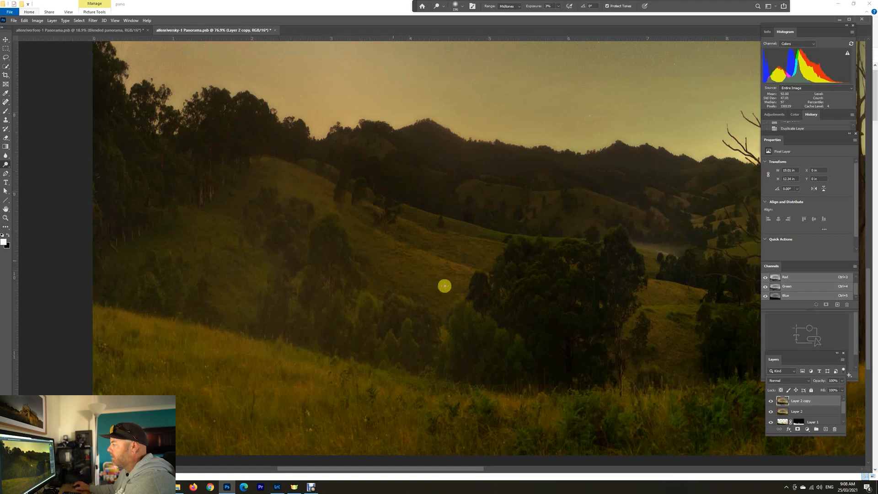
{"action": "mouse_move", "coordinate": [438, 233]}
{"action": "left_mouse_down"}
{"action": "mouse_move", "coordinate": [468, 239]}
{"action": "mouse_move", "coordinate": [431, 232]}
{"action": "left_mouse_up"}
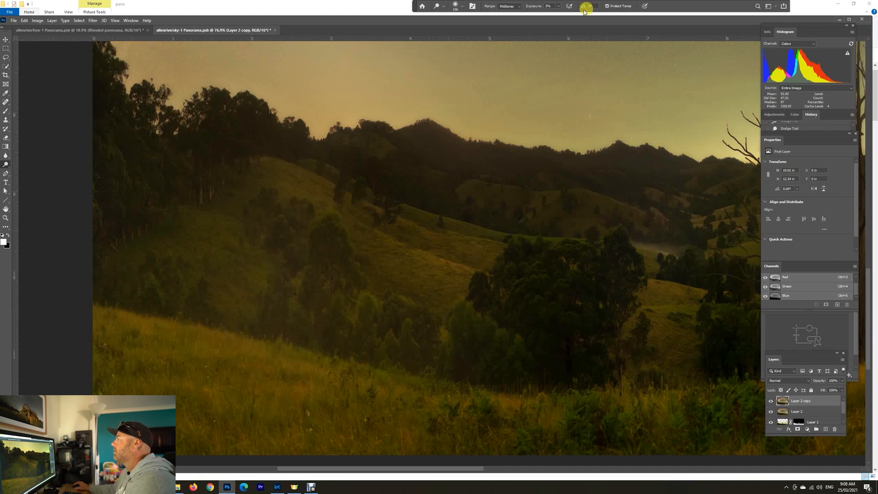
Raise the Dodge exposure to 10% and lighten the grassy clearing beside the large trees and the hillside behind the dead tree
{"action": "left_click_drag", "start_coordinate": [559, 8], "coordinate": [560, 15]}
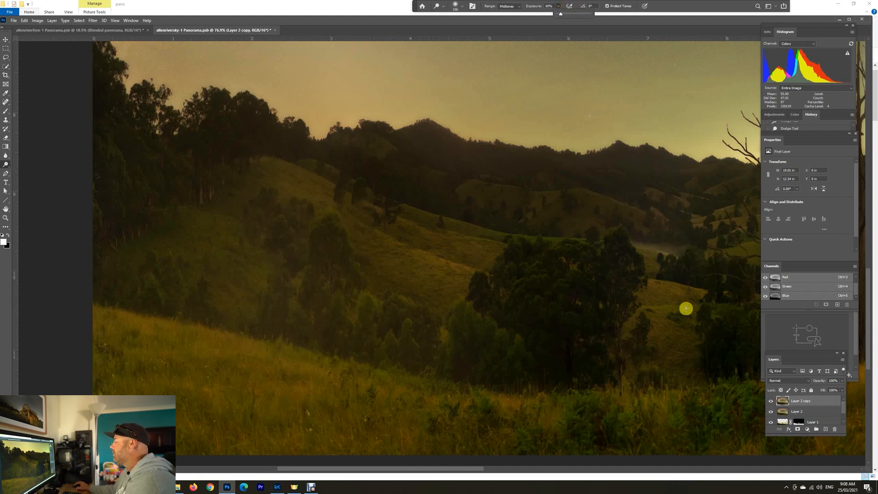
{"action": "left_click", "coordinate": [659, 314]}
{"action": "left_click", "coordinate": [644, 283]}
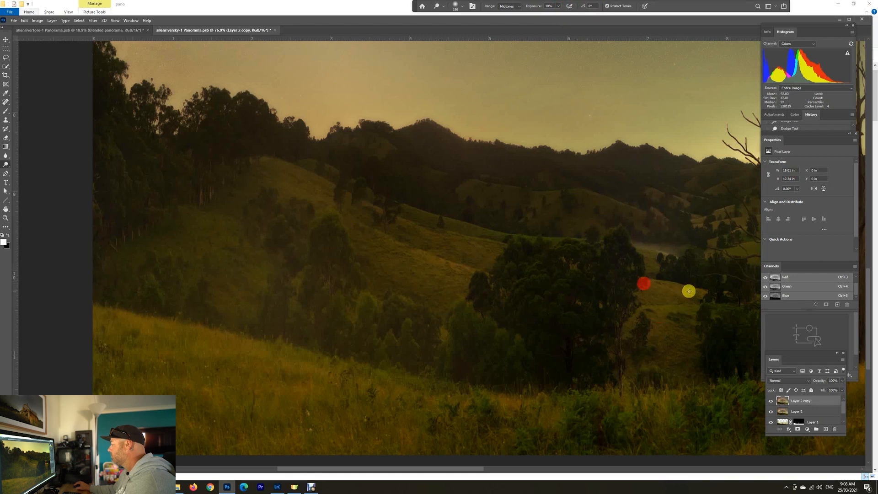
{"action": "left_click_drag", "start_coordinate": [680, 315], "coordinate": [364, 373]}
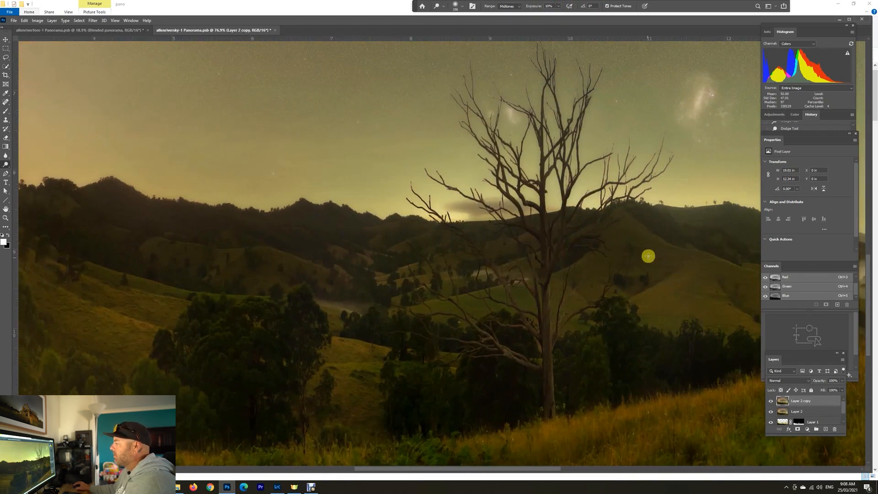
{"action": "mouse_move", "coordinate": [700, 260]}
{"action": "left_mouse_down"}
{"action": "mouse_move", "coordinate": [630, 325]}
{"action": "mouse_move", "coordinate": [706, 267]}
{"action": "mouse_move", "coordinate": [723, 325]}
{"action": "mouse_move", "coordinate": [687, 311]}
{"action": "mouse_move", "coordinate": [559, 340]}
{"action": "mouse_move", "coordinate": [620, 229]}
{"action": "mouse_move", "coordinate": [596, 270]}
{"action": "mouse_move", "coordinate": [616, 301]}
{"action": "left_mouse_up"}
{"action": "left_click_drag", "start_coordinate": [565, 290], "coordinate": [582, 309]}
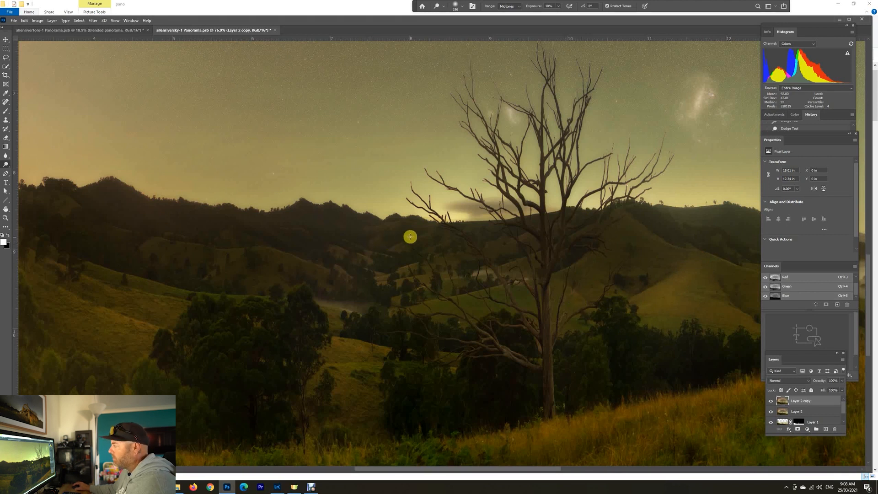
Dodge the distant valley slopes to the left of the dead tree with a smaller brush
{"action": "left_click_drag", "start_coordinate": [411, 236], "coordinate": [397, 238]}
{"action": "mouse_move", "coordinate": [346, 249]}
{"action": "left_mouse_down"}
{"action": "mouse_move", "coordinate": [359, 267]}
{"action": "mouse_move", "coordinate": [286, 253]}
{"action": "mouse_move", "coordinate": [352, 280]}
{"action": "mouse_move", "coordinate": [315, 265]}
{"action": "left_mouse_up"}
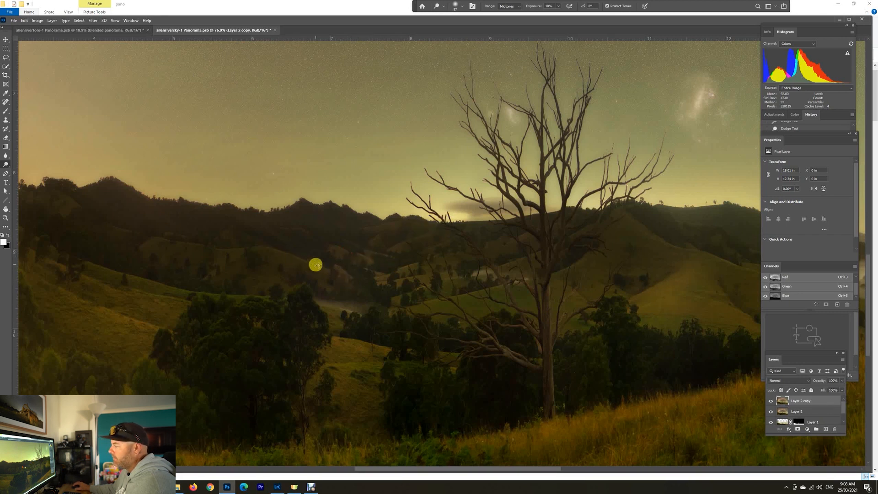
{"action": "mouse_move", "coordinate": [425, 279]}
{"action": "left_mouse_down"}
{"action": "mouse_move", "coordinate": [363, 286]}
{"action": "mouse_move", "coordinate": [419, 262]}
{"action": "mouse_move", "coordinate": [360, 296]}
{"action": "mouse_move", "coordinate": [383, 346]}
{"action": "left_mouse_up"}
Dodge the ridges and slopes right of the dead tree, down towards the misty valley
{"action": "left_click_drag", "start_coordinate": [567, 335], "coordinate": [300, 375]}
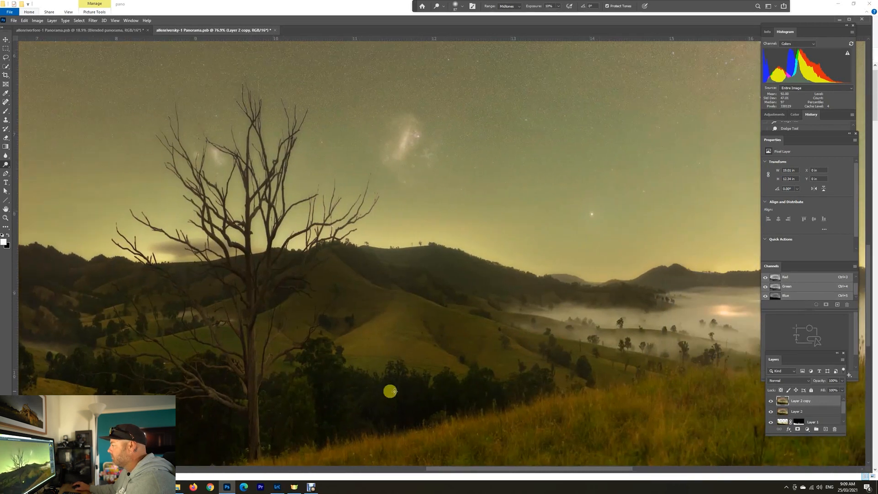
{"action": "mouse_move", "coordinate": [476, 325]}
{"action": "left_mouse_down"}
{"action": "mouse_move", "coordinate": [541, 367]}
{"action": "mouse_move", "coordinate": [471, 330]}
{"action": "mouse_move", "coordinate": [568, 394]}
{"action": "left_mouse_up"}
{"action": "mouse_move", "coordinate": [568, 345]}
{"action": "left_mouse_down"}
{"action": "mouse_move", "coordinate": [645, 380]}
{"action": "mouse_move", "coordinate": [631, 374]}
{"action": "left_mouse_up"}
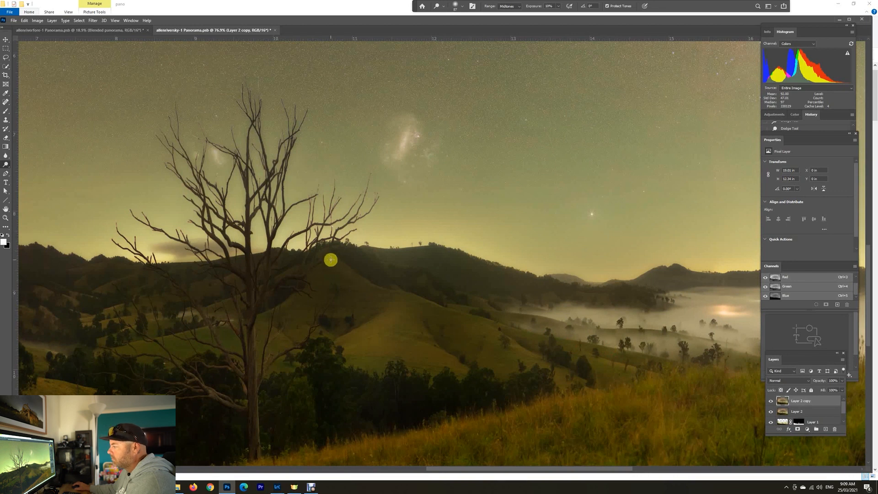
{"action": "mouse_move", "coordinate": [377, 283]}
{"action": "left_mouse_down"}
{"action": "mouse_move", "coordinate": [343, 266]}
{"action": "mouse_move", "coordinate": [382, 297]}
{"action": "mouse_move", "coordinate": [374, 286]}
{"action": "left_mouse_up"}
{"action": "key", "text": "z"}
{"action": "left_click_drag", "start_coordinate": [491, 319], "coordinate": [462, 320]}
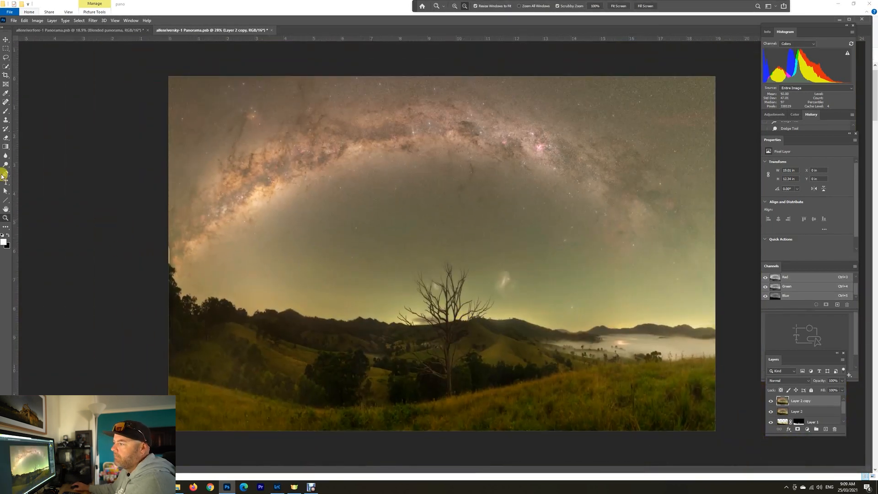
Switch to the Burn tool with a resized brush and darken the shadows on the left hillside and its trees
{"action": "left_click", "coordinate": [7, 170]}
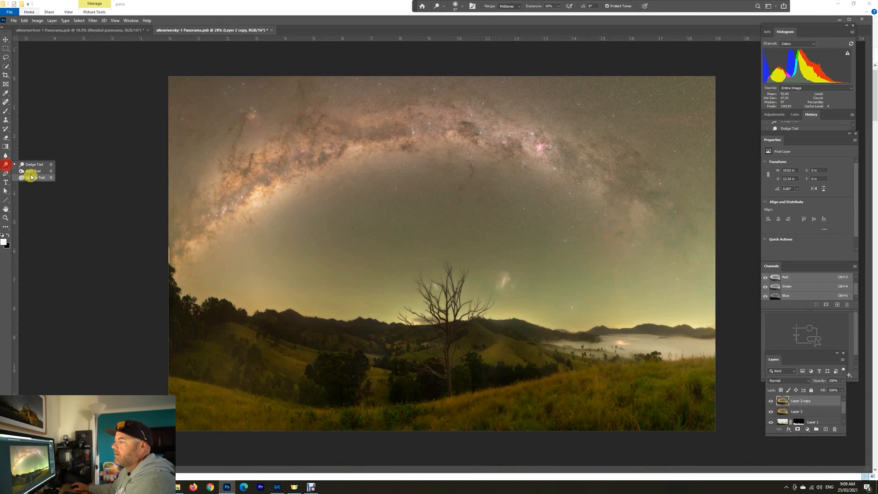
{"action": "left_click", "coordinate": [31, 170]}
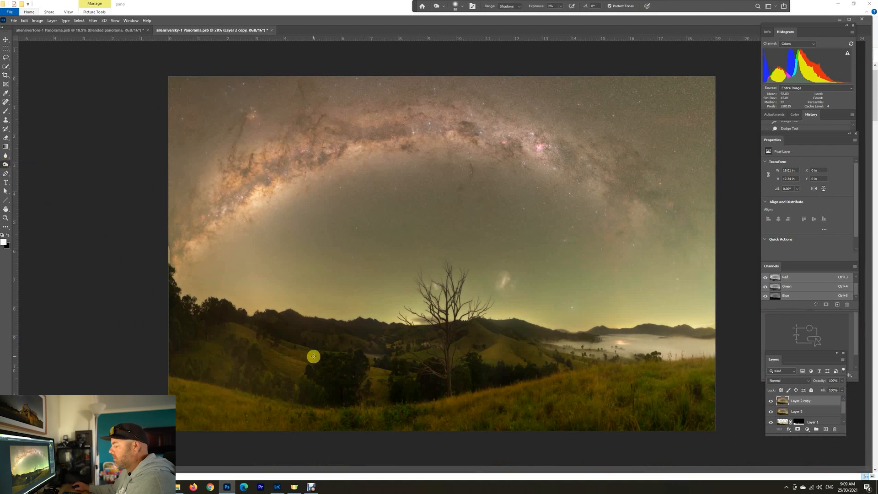
{"action": "key", "text": "z"}
{"action": "left_click_drag", "start_coordinate": [313, 356], "coordinate": [467, 308]}
{"action": "key", "text": "space"}
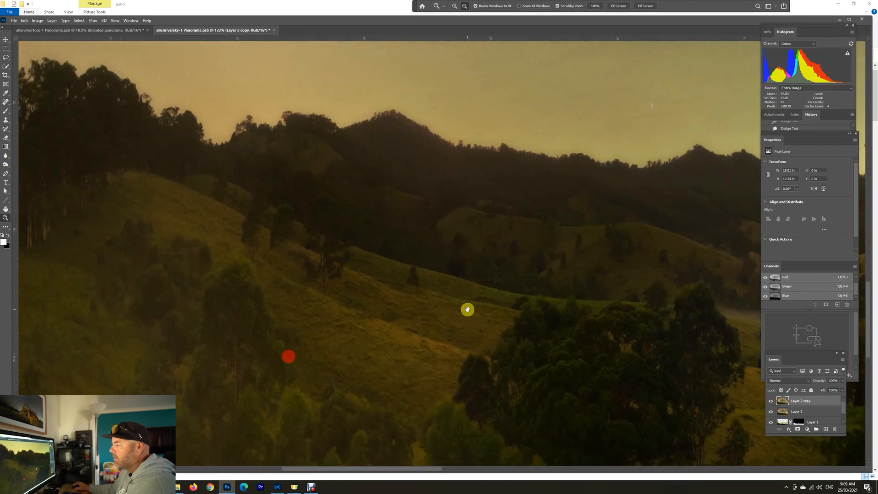
{"action": "left_click", "coordinate": [6, 165]}
{"action": "right_click", "coordinate": [276, 266], "text": "alt"}
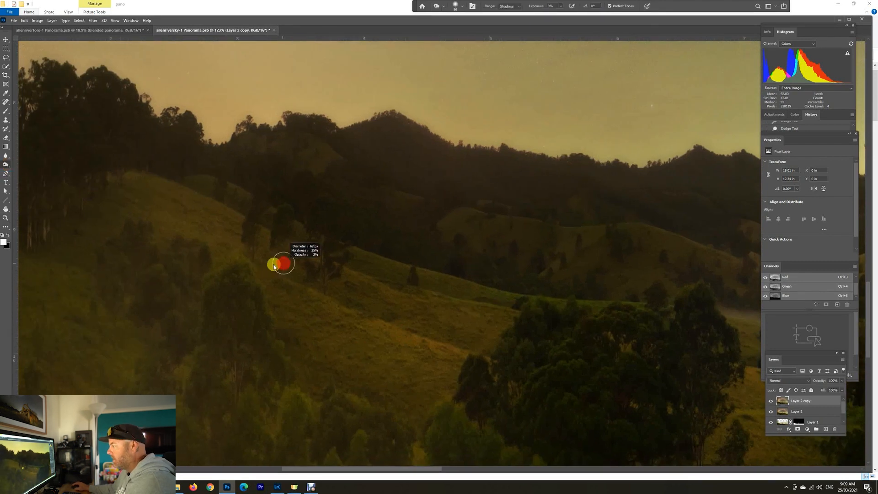
{"action": "mouse_move", "coordinate": [276, 268]}
{"action": "left_mouse_down"}
{"action": "mouse_move", "coordinate": [298, 270]}
{"action": "mouse_move", "coordinate": [263, 261]}
{"action": "mouse_move", "coordinate": [394, 317]}
{"action": "left_mouse_up"}
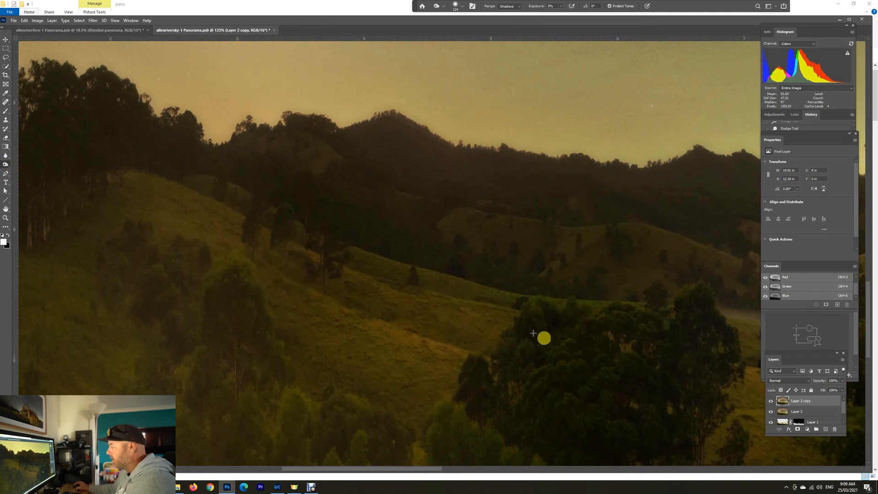
{"action": "left_click", "coordinate": [366, 265]}
Burn the shadows across the valley trees around the dead tree and on the hillside to its right
{"action": "left_click_drag", "start_coordinate": [635, 341], "coordinate": [280, 233]}
{"action": "left_click_drag", "start_coordinate": [388, 288], "coordinate": [571, 310]}
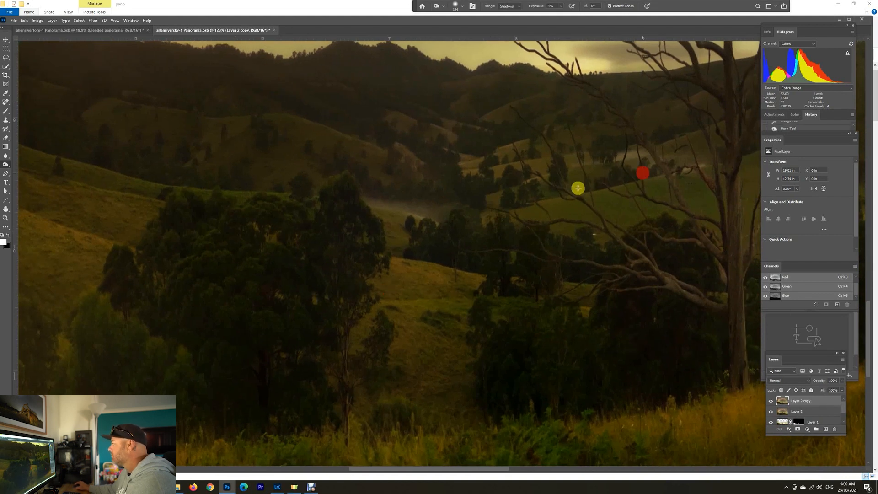
{"action": "left_click_drag", "start_coordinate": [569, 237], "coordinate": [218, 255]}
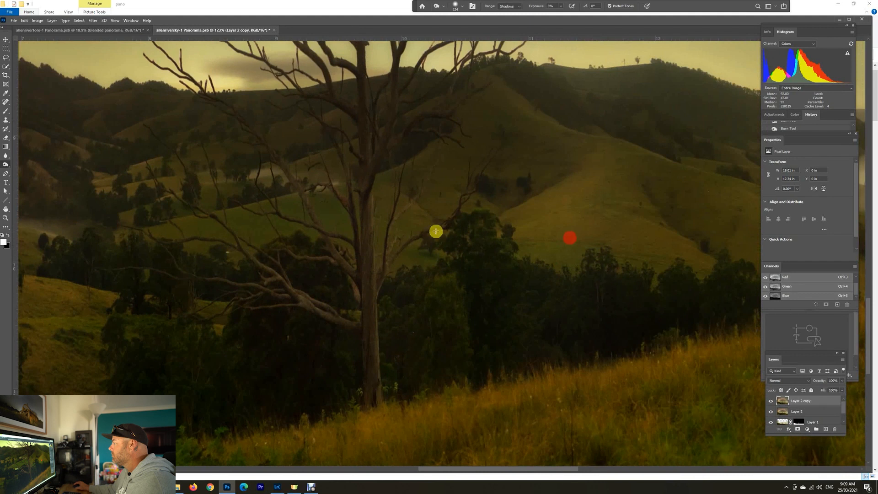
{"action": "mouse_move", "coordinate": [565, 163]}
{"action": "left_mouse_down"}
{"action": "mouse_move", "coordinate": [458, 221]}
{"action": "mouse_move", "coordinate": [426, 203]}
{"action": "mouse_move", "coordinate": [504, 191]}
{"action": "left_mouse_up"}
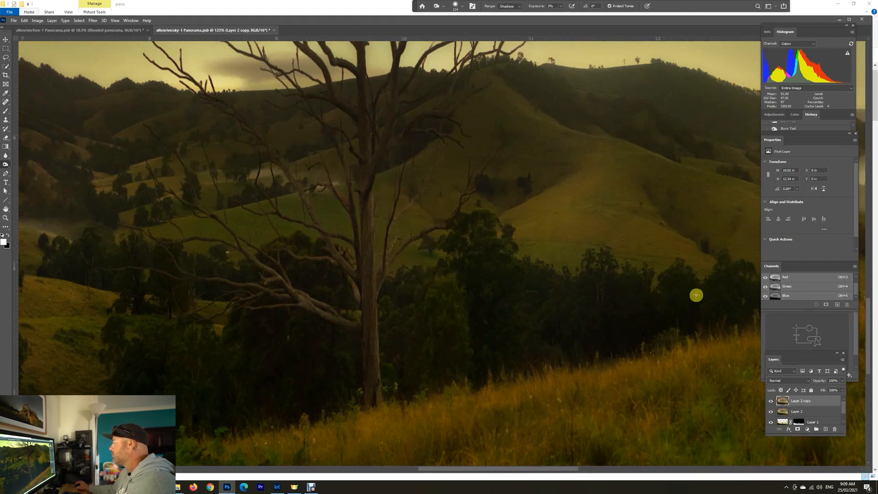
Burn the shadows on the hillsides right of the dead tree, along the slopes down to the edge of the misty valley
{"action": "left_click_drag", "start_coordinate": [640, 299], "coordinate": [413, 307]}
{"action": "mouse_move", "coordinate": [521, 253]}
{"action": "left_mouse_down"}
{"action": "mouse_move", "coordinate": [591, 304]}
{"action": "mouse_move", "coordinate": [618, 276]}
{"action": "mouse_move", "coordinate": [616, 255]}
{"action": "left_mouse_up"}
{"action": "left_click_drag", "start_coordinate": [612, 255], "coordinate": [709, 290]}
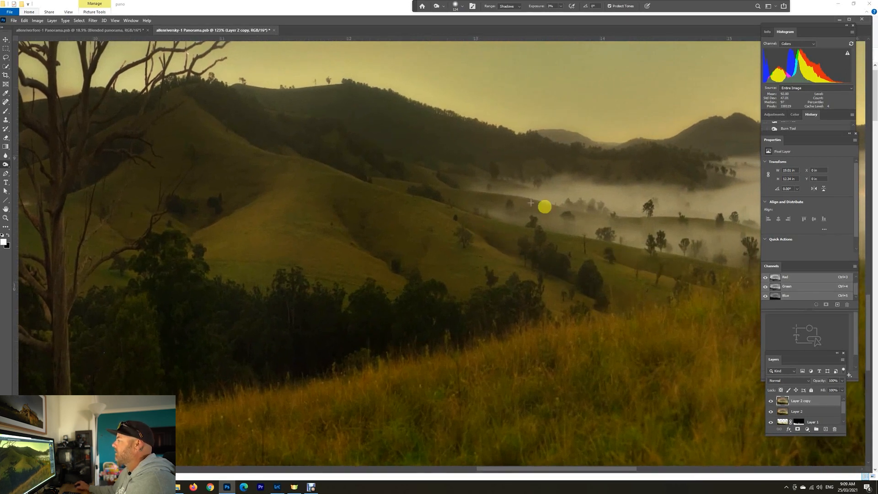
{"action": "left_click_drag", "start_coordinate": [372, 172], "coordinate": [594, 214]}
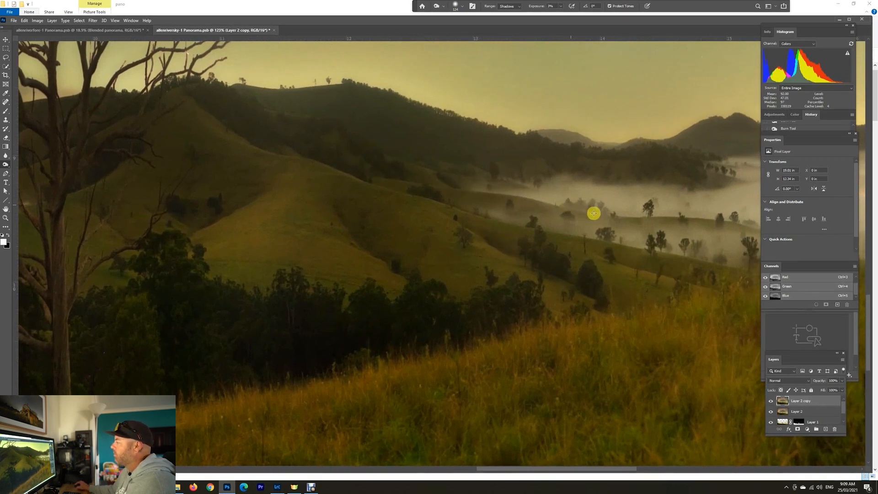
Compare the whole panorama with and without the dodged and burned Layer 2 copy by toggling that layer's visibility
{"action": "key", "text": "z"}
{"action": "mouse_move", "coordinate": [413, 192]}
{"action": "left_mouse_down"}
{"action": "mouse_move", "coordinate": [378, 204]}
{"action": "mouse_move", "coordinate": [480, 302]}
{"action": "left_mouse_up"}
{"action": "left_click_drag", "start_coordinate": [453, 273], "coordinate": [445, 273]}
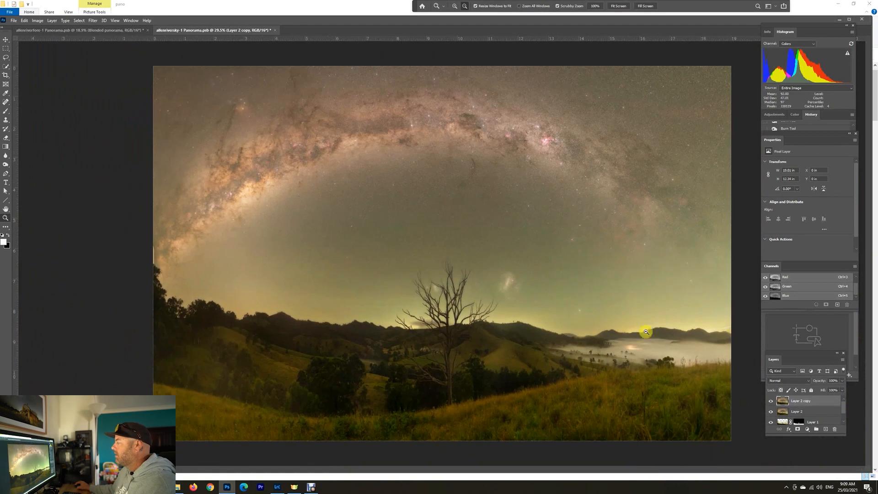
{"action": "left_click", "coordinate": [773, 402]}
{"action": "left_click", "coordinate": [773, 402]}
{"action": "left_click", "coordinate": [773, 402]}
{"action": "left_click", "coordinate": [773, 402]}
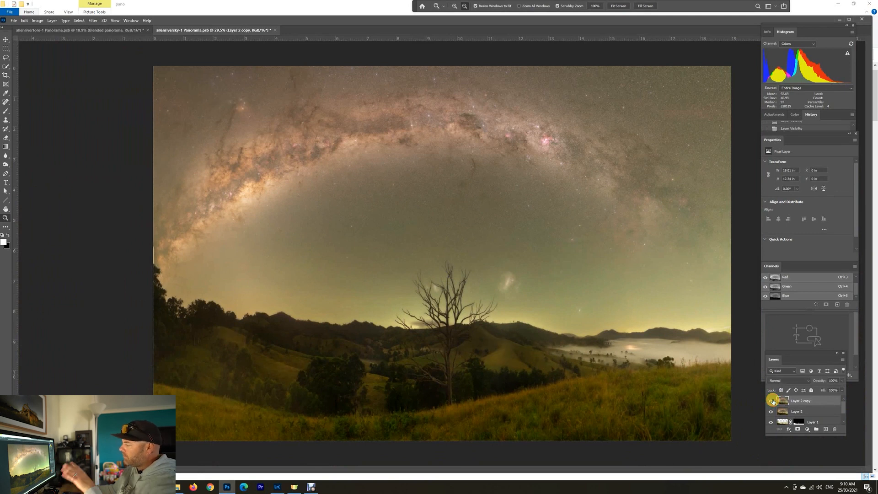
{"action": "left_click", "coordinate": [773, 402]}
{"action": "left_click", "coordinate": [773, 402]}
{"action": "left_click", "coordinate": [773, 402]}
{"action": "left_click", "coordinate": [773, 402]}
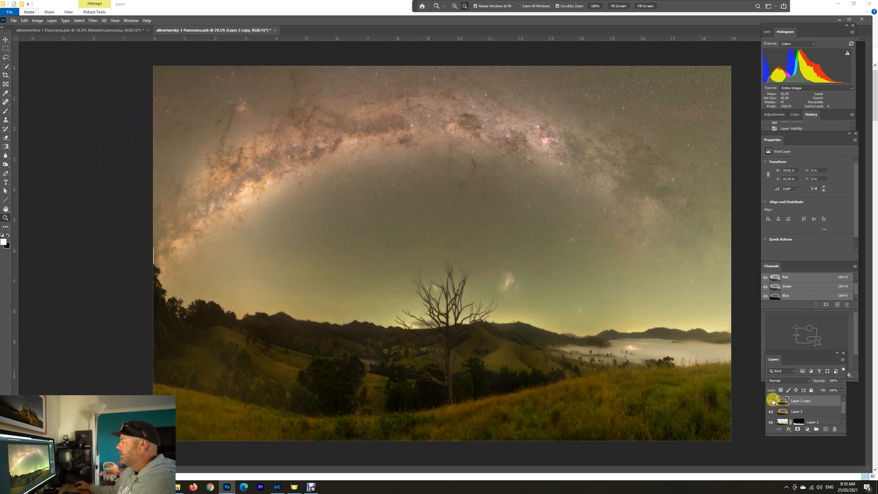
{"action": "left_click", "coordinate": [772, 402]}
{"action": "left_click", "coordinate": [772, 401]}
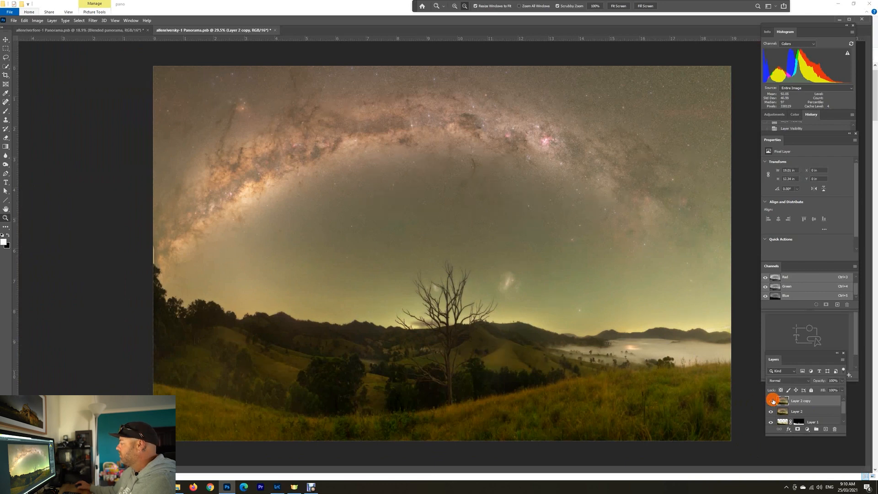
{"action": "left_click_drag", "start_coordinate": [386, 214], "coordinate": [421, 260]}
{"action": "left_click_drag", "start_coordinate": [408, 224], "coordinate": [466, 462]}
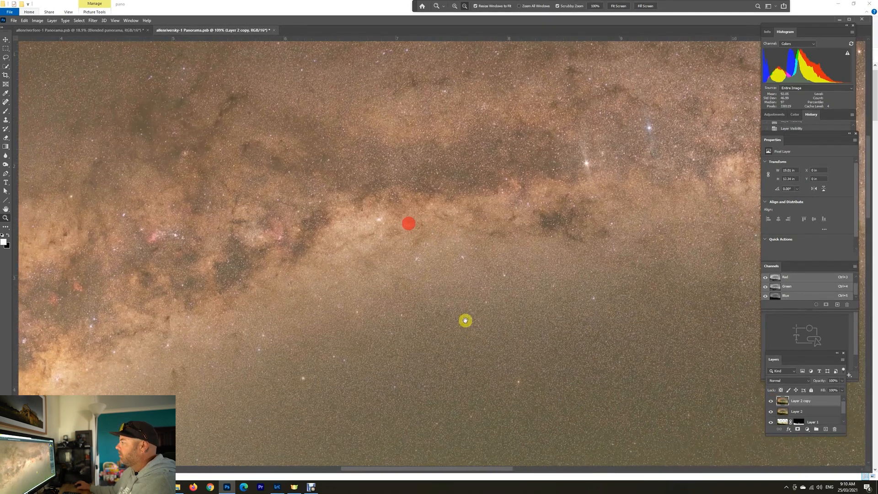
{"action": "left_click_drag", "start_coordinate": [566, 314], "coordinate": [526, 313]}
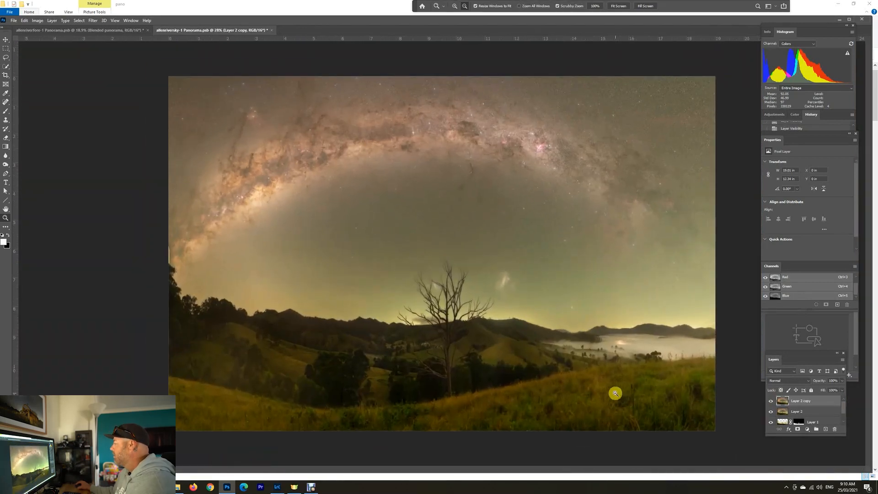
{"action": "right_click", "coordinate": [811, 402]}
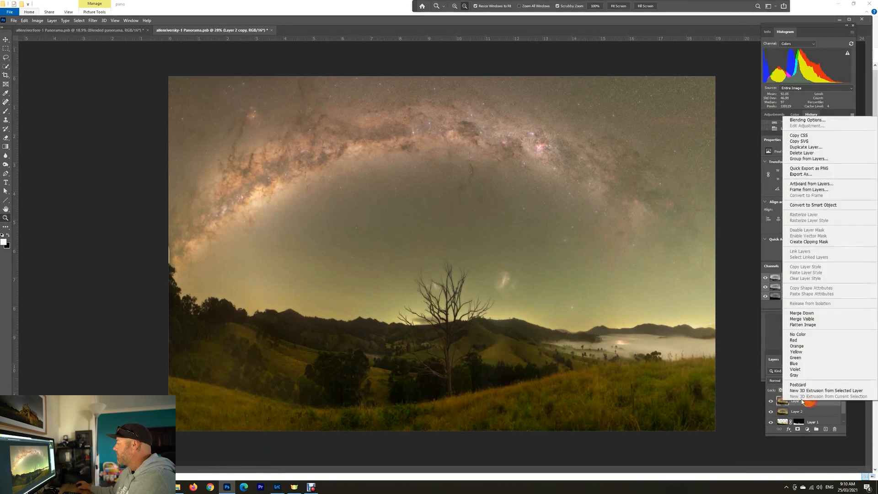
{"action": "left_click", "coordinate": [752, 395]}
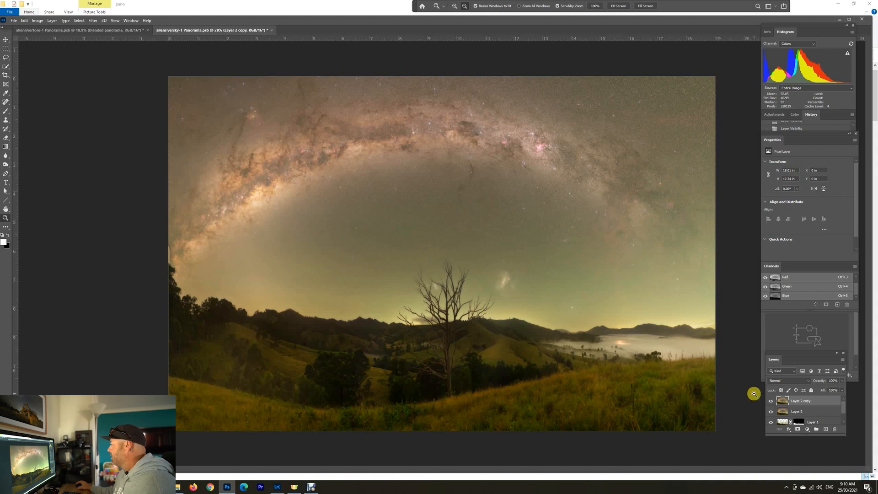
Add a Curves adjustment layer and set its gray point from dark sky between the stars near the panorama's upper right corner
{"action": "left_click", "coordinate": [807, 430]}
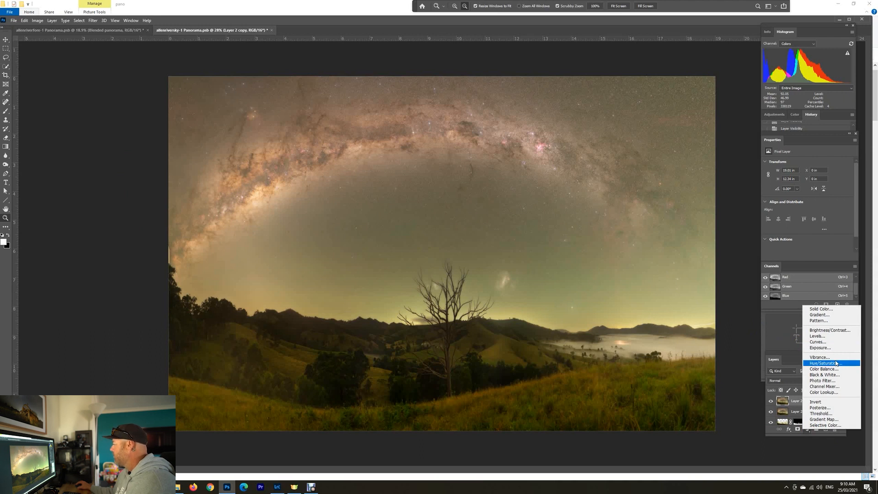
{"action": "left_click", "coordinate": [821, 343]}
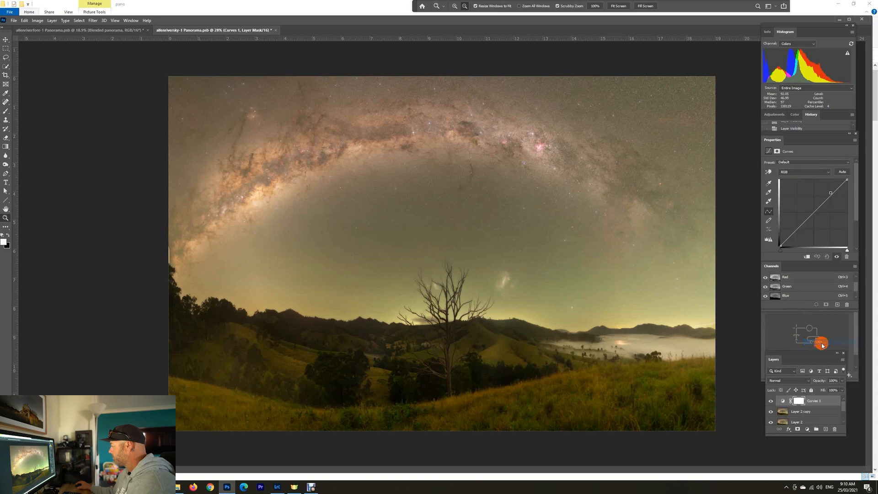
{"action": "left_click_drag", "start_coordinate": [665, 98], "coordinate": [703, 371]}
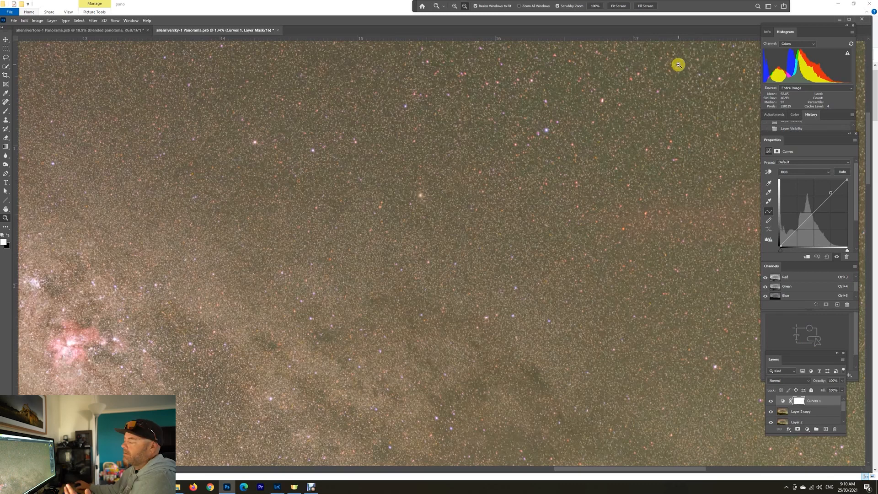
{"action": "left_click_drag", "start_coordinate": [668, 86], "coordinate": [691, 151]}
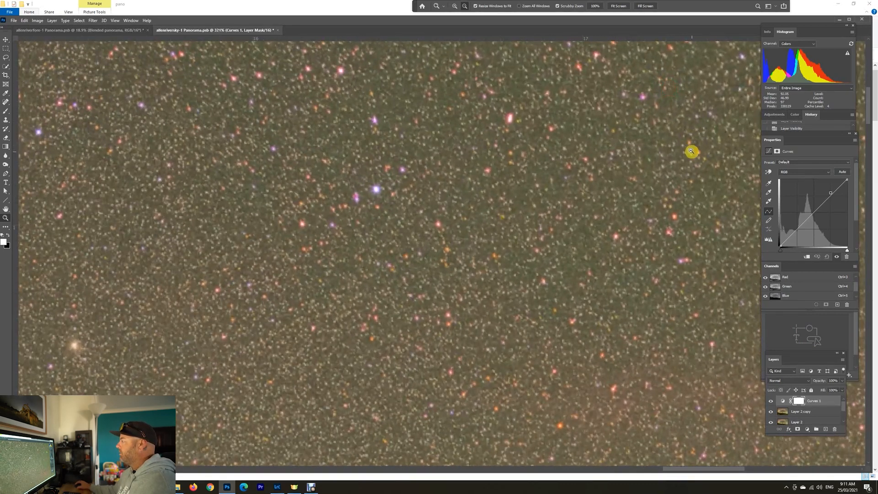
{"action": "left_click_drag", "start_coordinate": [643, 170], "coordinate": [515, 232]}
{"action": "left_click_drag", "start_coordinate": [568, 135], "coordinate": [580, 173]}
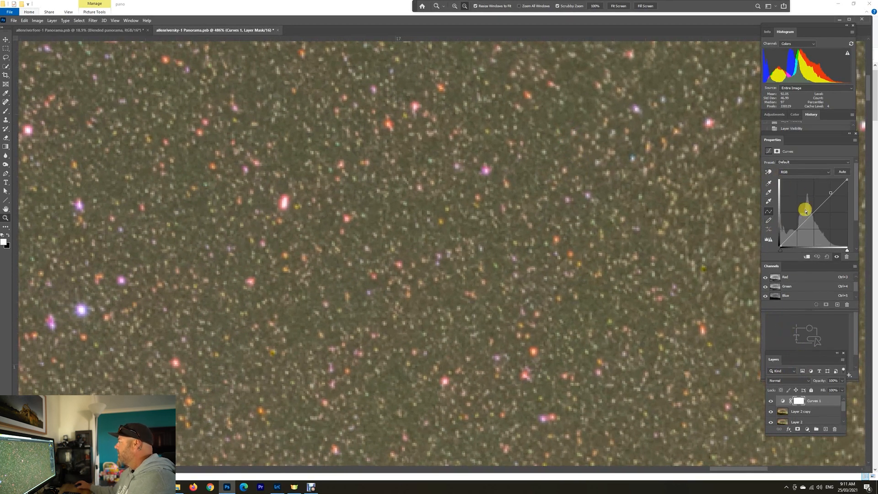
{"action": "left_click", "coordinate": [768, 193]}
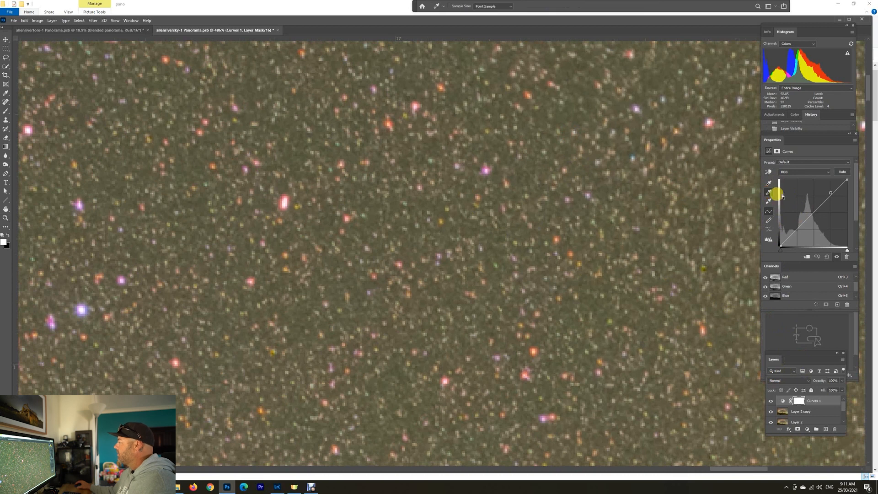
{"action": "left_click", "coordinate": [576, 118]}
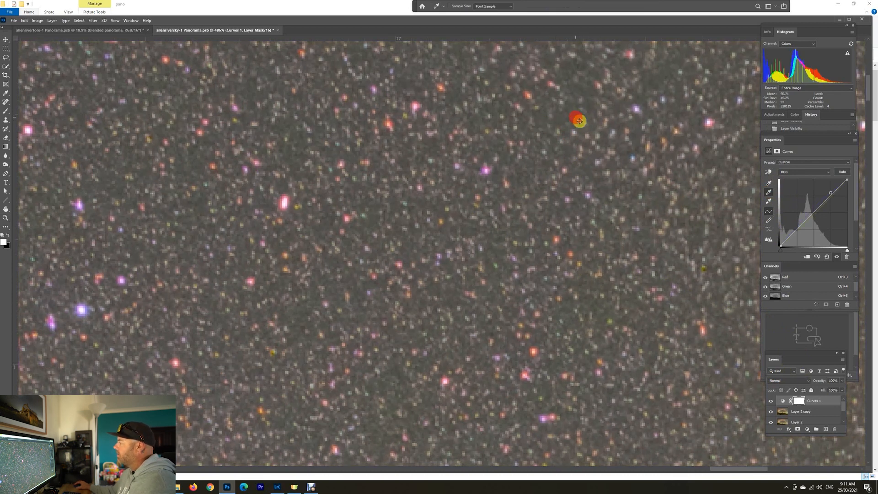
Check the corrected colours across the whole panorama and up close along the Milky Way arch
{"action": "key", "text": "z"}
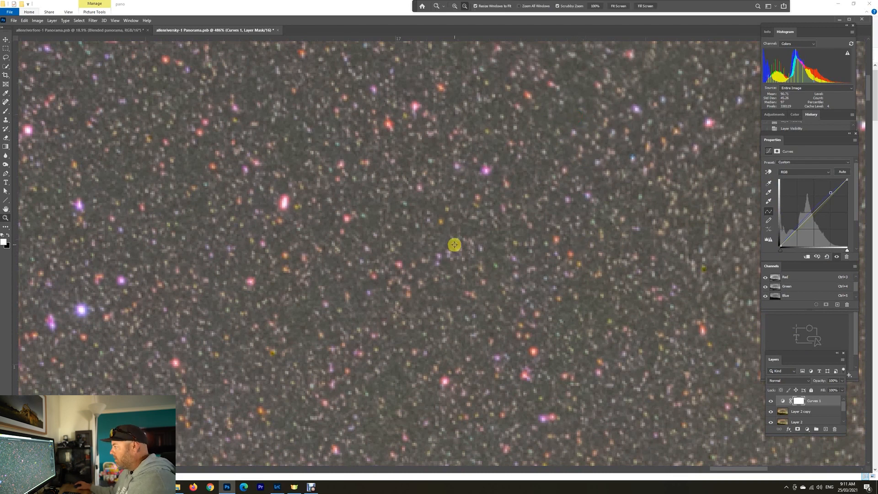
{"action": "left_click_drag", "start_coordinate": [454, 247], "coordinate": [388, 257]}
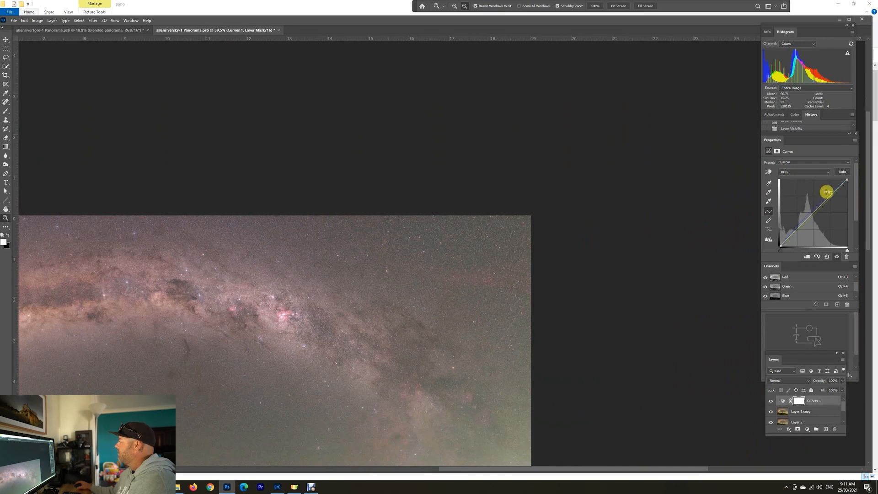
{"action": "left_click_drag", "start_coordinate": [325, 347], "coordinate": [600, 179]}
{"action": "left_click_drag", "start_coordinate": [523, 244], "coordinate": [513, 244]}
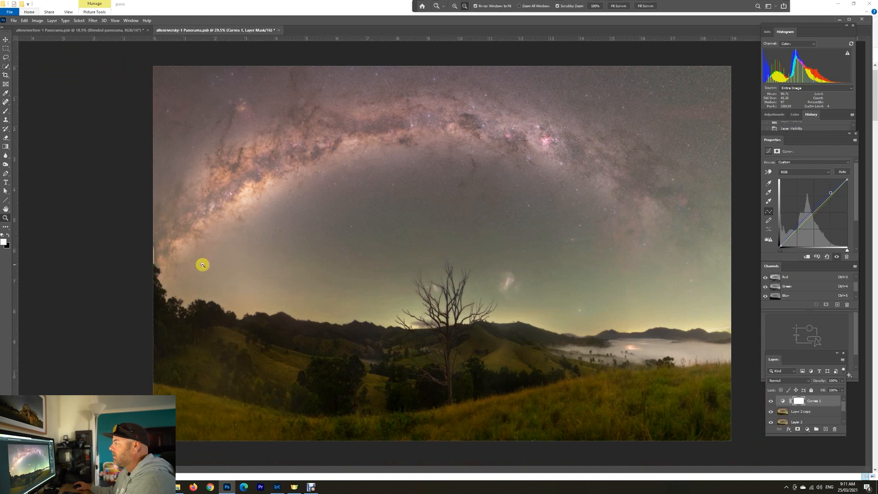
{"action": "left_click_drag", "start_coordinate": [554, 141], "coordinate": [570, 167]}
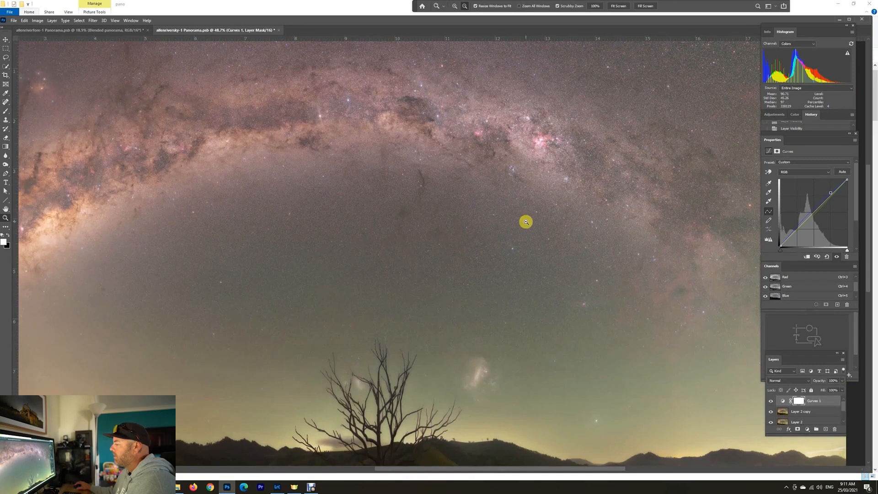
{"action": "mouse_move", "coordinate": [397, 387]}
{"action": "left_mouse_down"}
{"action": "mouse_move", "coordinate": [426, 410]}
{"action": "mouse_move", "coordinate": [386, 383]}
{"action": "left_mouse_up"}
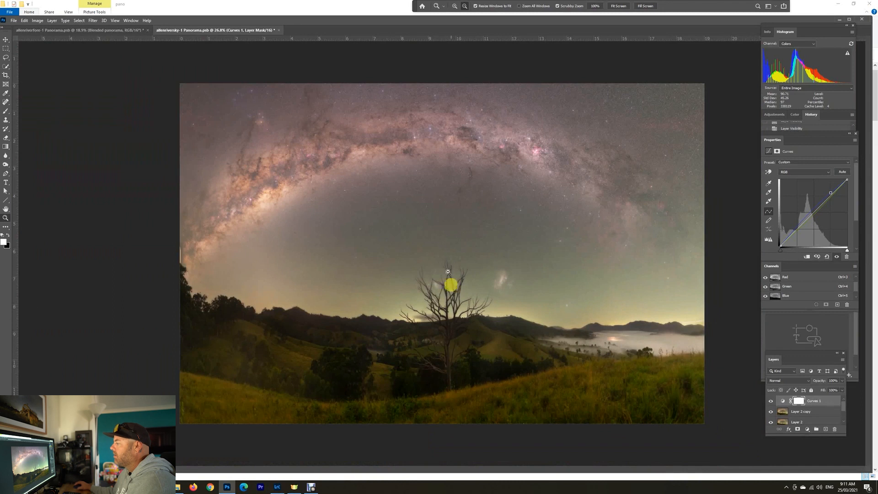
Add a Hue/Saturation adjustment layer and set the hue of the Reds to +4
{"action": "left_click", "coordinate": [809, 430]}
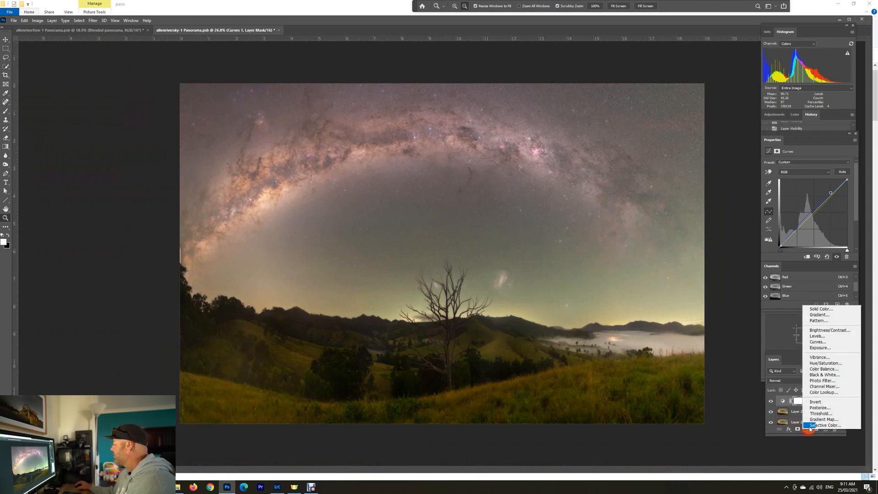
{"action": "left_click", "coordinate": [823, 363]}
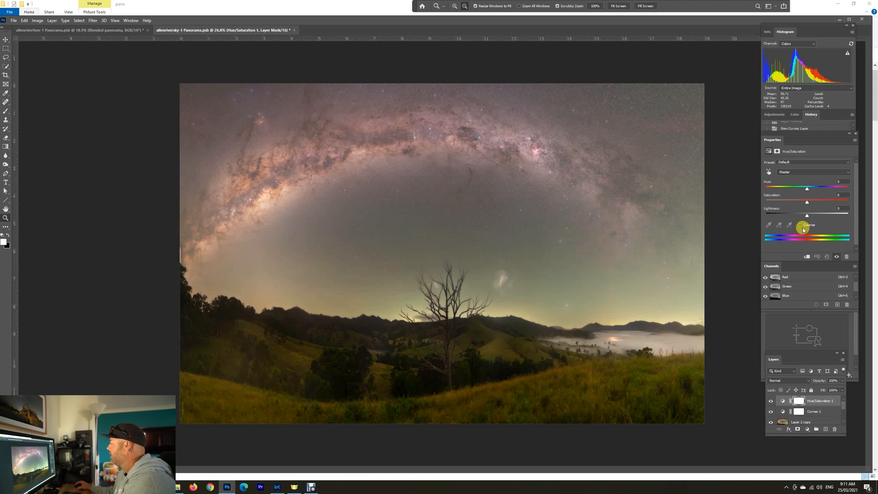
{"action": "left_click", "coordinate": [848, 173]}
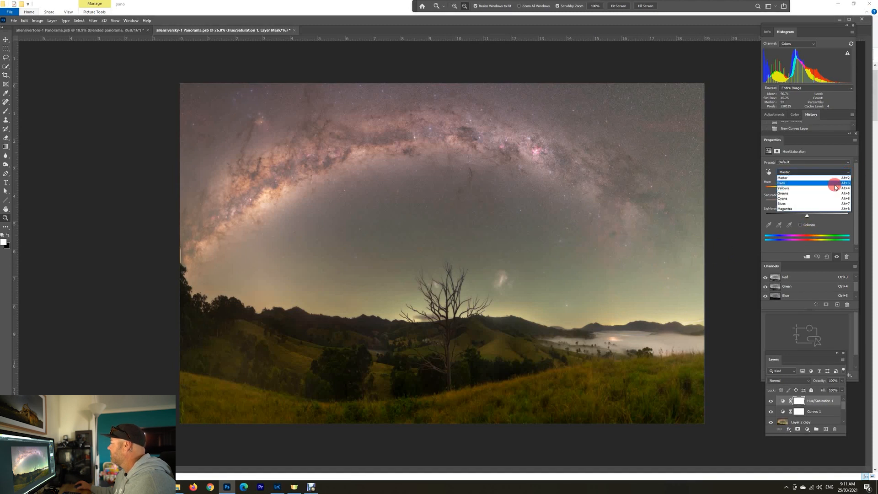
{"action": "left_click", "coordinate": [835, 187]}
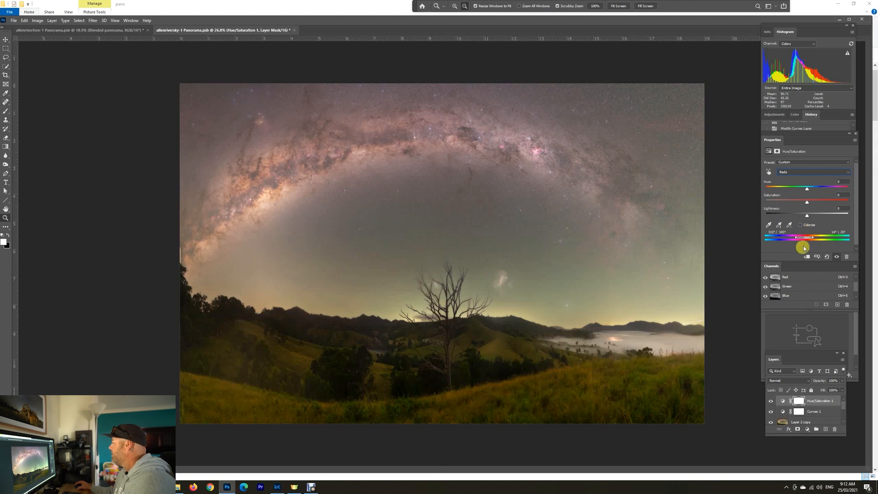
{"action": "left_click_drag", "start_coordinate": [811, 240], "coordinate": [818, 238]}
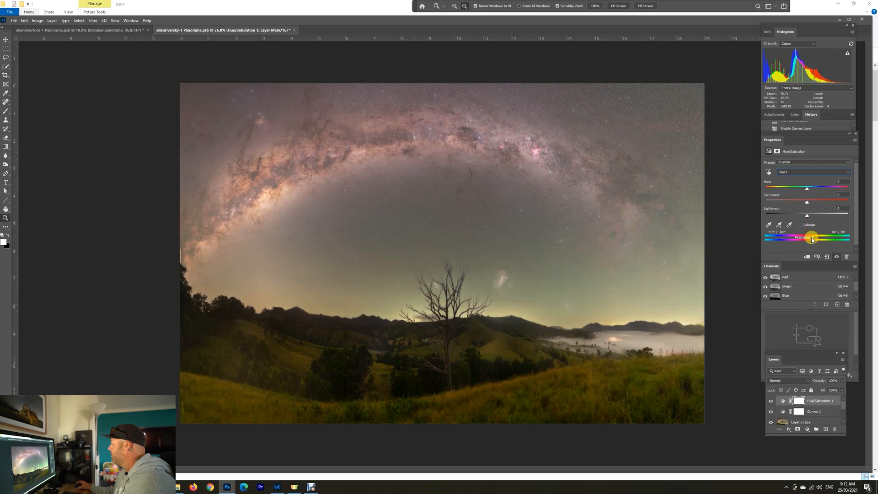
{"action": "left_click_drag", "start_coordinate": [813, 238], "coordinate": [800, 241]}
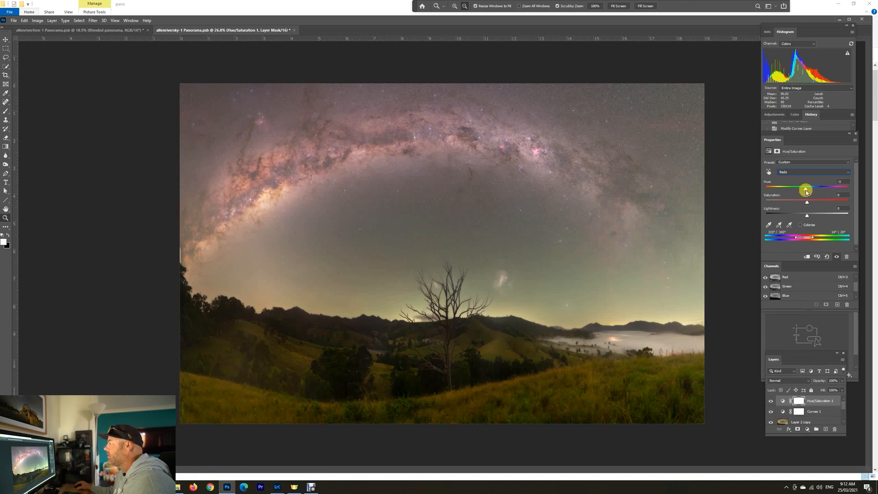
{"action": "mouse_move", "coordinate": [811, 193]}
{"action": "left_mouse_down"}
{"action": "mouse_move", "coordinate": [825, 192]}
{"action": "mouse_move", "coordinate": [816, 197]}
{"action": "left_mouse_up"}
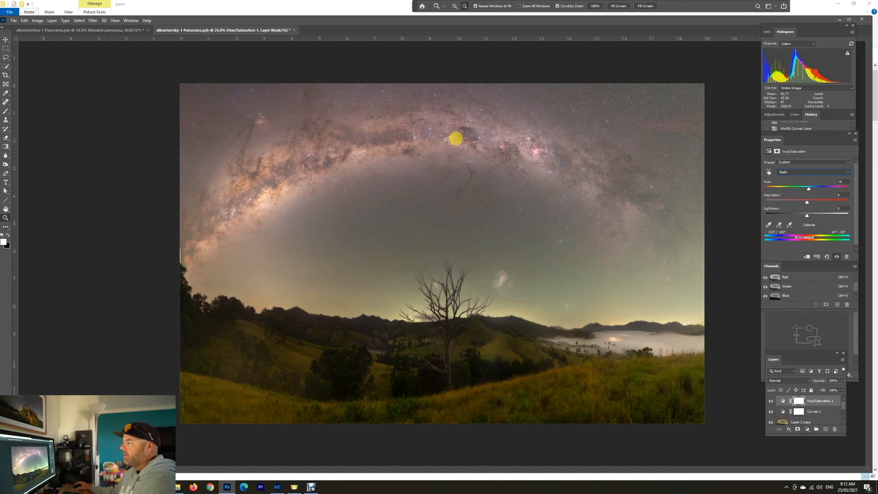
Merge the Curves 1 and Hue/Saturation 1 adjustment layers down into Layer 2 copy
{"action": "mouse_move", "coordinate": [476, 237]}
{"action": "left_mouse_down"}
{"action": "mouse_move", "coordinate": [449, 249]}
{"action": "mouse_move", "coordinate": [467, 255]}
{"action": "left_mouse_up"}
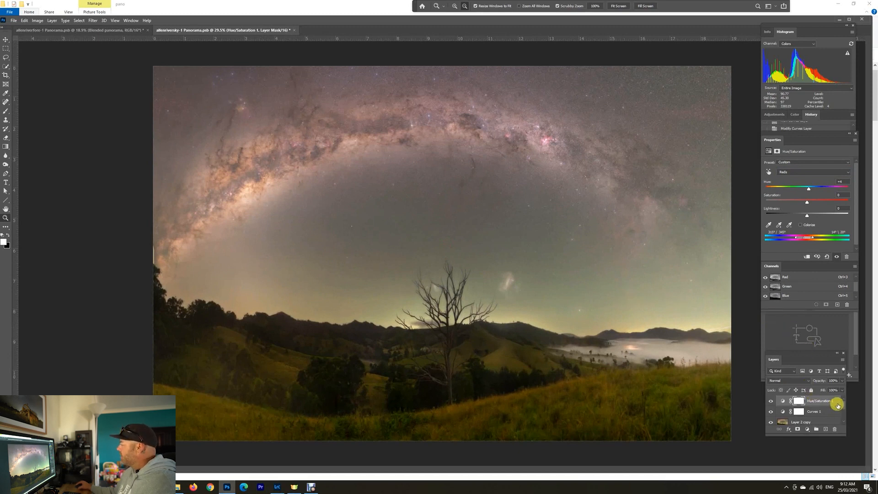
{"action": "right_click", "coordinate": [827, 411]}
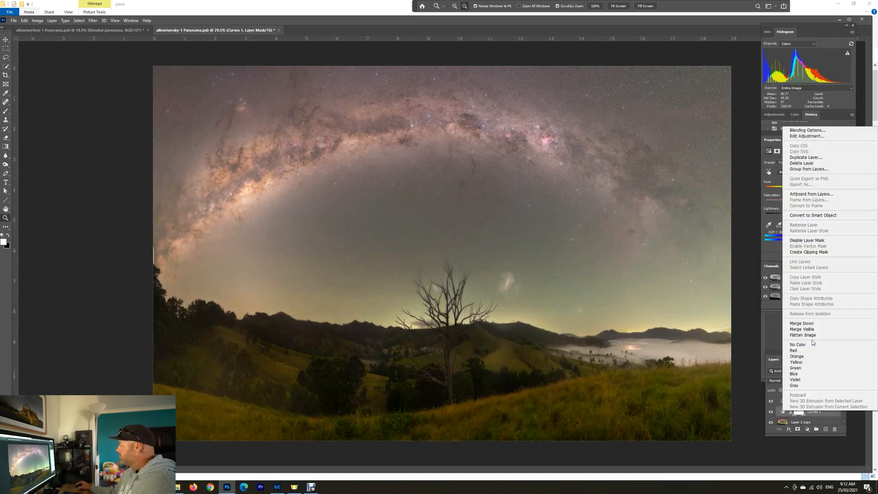
{"action": "left_click", "coordinate": [807, 323]}
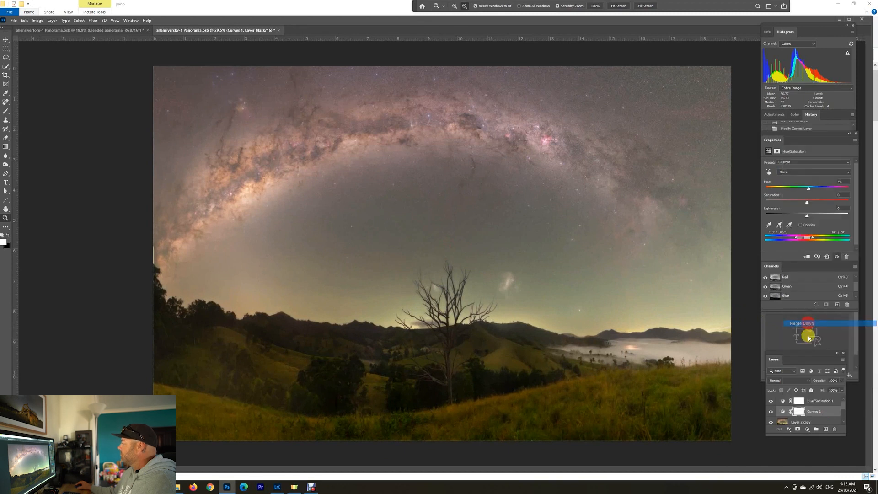
{"action": "right_click", "coordinate": [812, 401]}
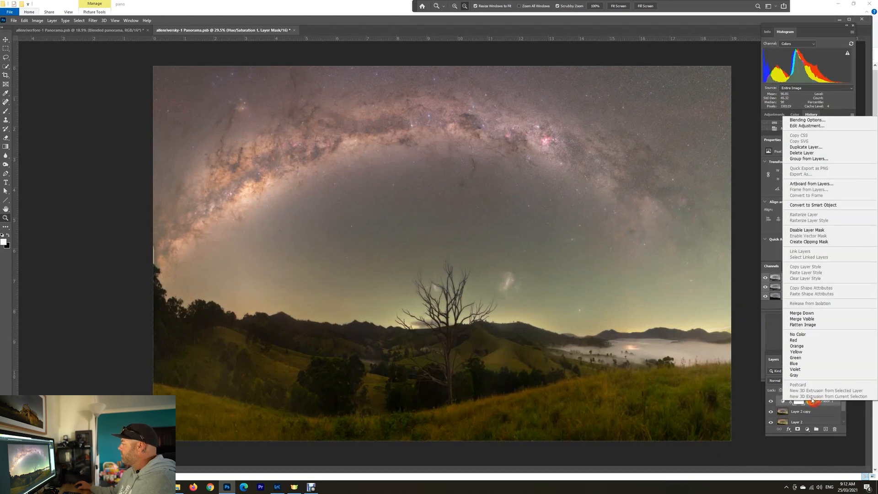
{"action": "left_click", "coordinate": [808, 314]}
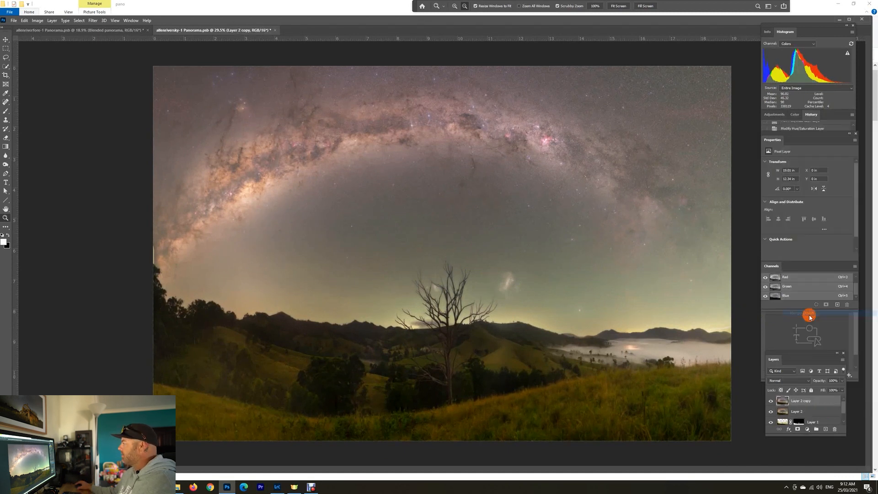
Add a Vibrance adjustment layer with vibrance +32 and saturation +25, and invert its mask to black
{"action": "left_click", "coordinate": [806, 431]}
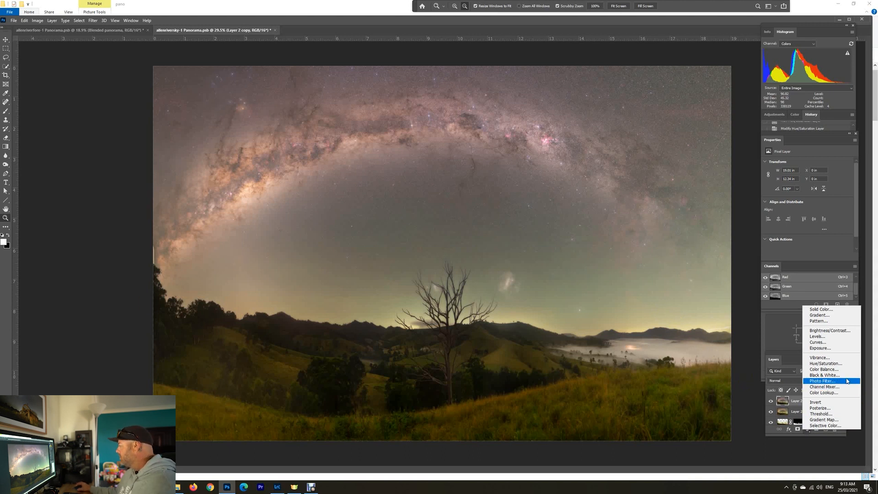
{"action": "left_click", "coordinate": [830, 360]}
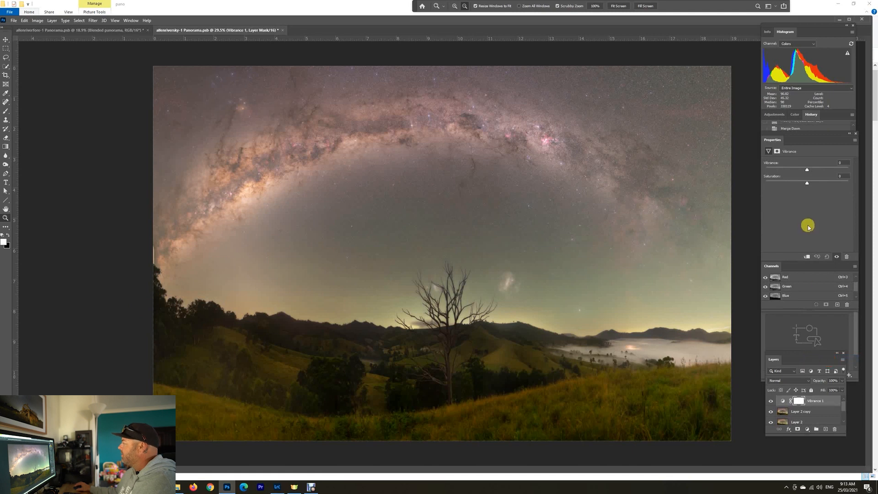
{"action": "mouse_move", "coordinate": [817, 172]}
{"action": "left_mouse_down"}
{"action": "mouse_move", "coordinate": [825, 173]}
{"action": "mouse_move", "coordinate": [809, 183]}
{"action": "mouse_move", "coordinate": [819, 185]}
{"action": "left_mouse_up"}
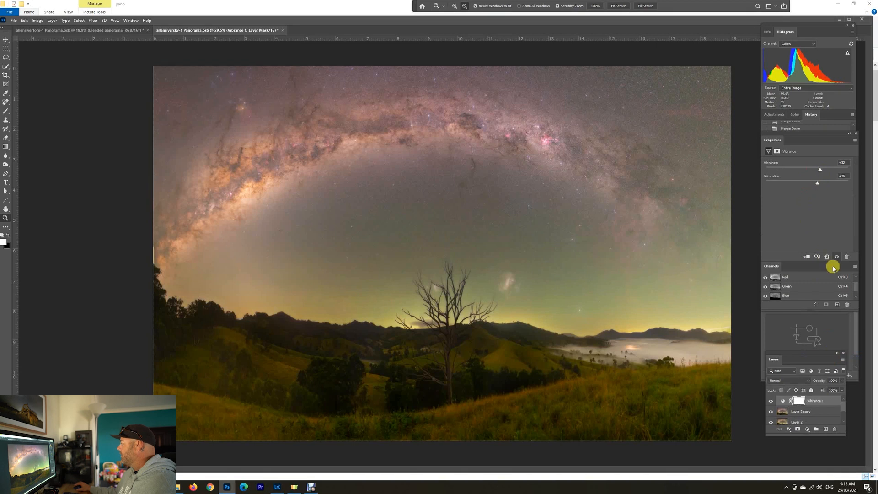
{"action": "left_click", "coordinate": [800, 402]}
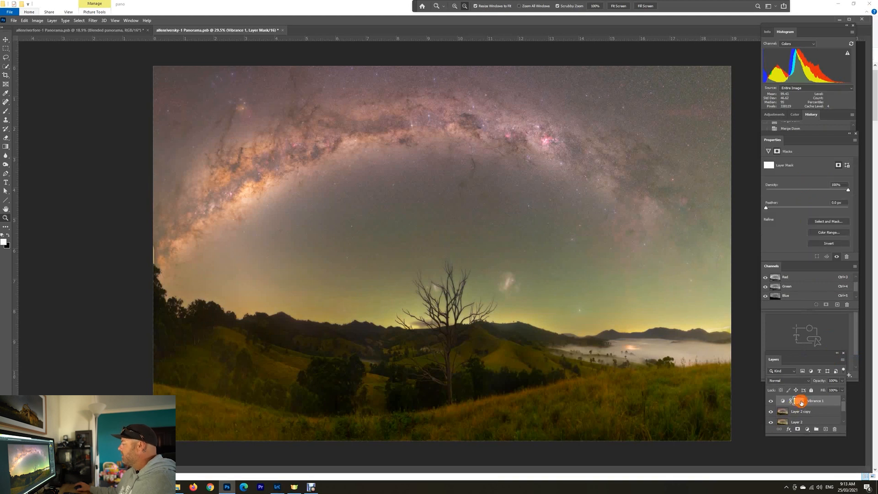
{"action": "key", "text": "ctrl+i"}
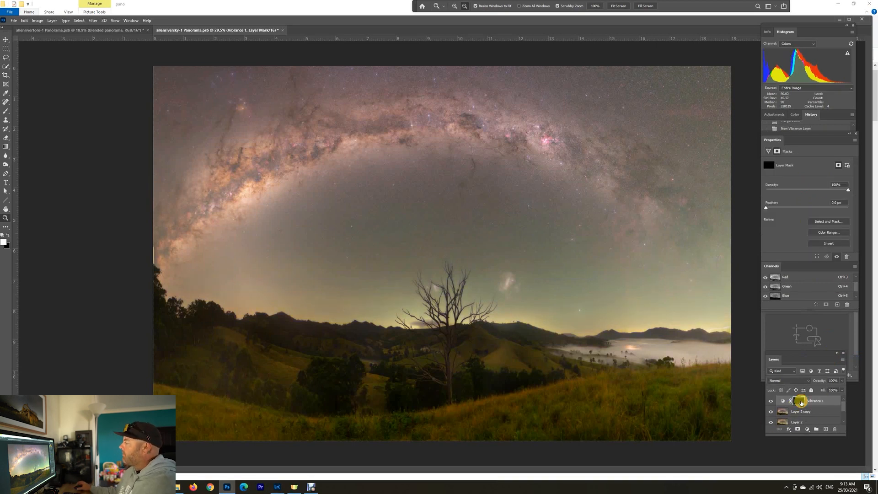
Paint white on the Vibrance mask over the faint reddish patches at the arch's right end and in the panorama's upper right sky
{"action": "left_click_drag", "start_coordinate": [639, 226], "coordinate": [570, 266]}
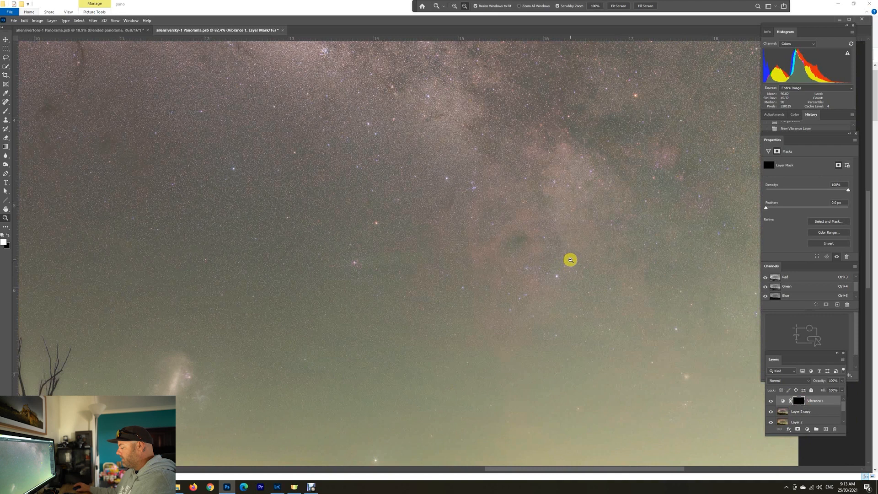
{"action": "key", "text": "b"}
{"action": "mouse_move", "coordinate": [555, 251]}
{"action": "left_mouse_down"}
{"action": "mouse_move", "coordinate": [529, 249]}
{"action": "mouse_move", "coordinate": [539, 253]}
{"action": "left_mouse_up"}
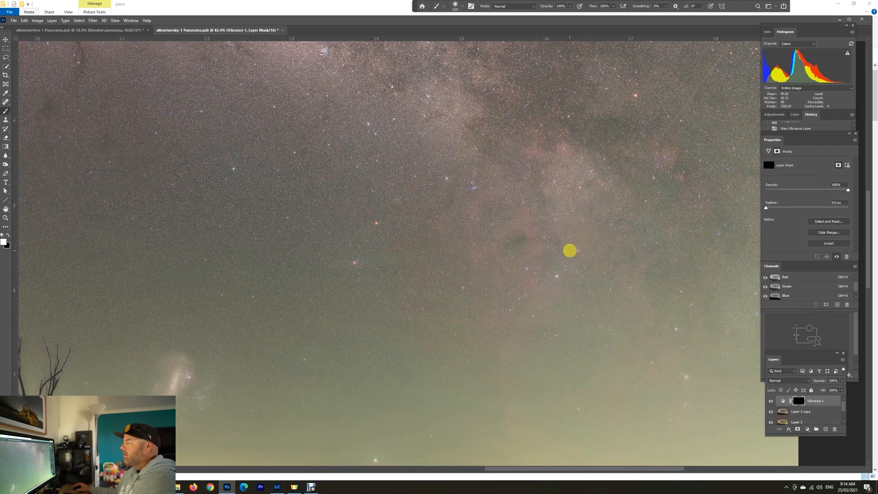
{"action": "left_click", "coordinate": [551, 222]}
{"action": "left_click", "coordinate": [536, 249]}
{"action": "left_click", "coordinate": [559, 188]}
{"action": "left_click_drag", "start_coordinate": [609, 249], "coordinate": [488, 238]}
{"action": "left_click_drag", "start_coordinate": [547, 172], "coordinate": [506, 174]}
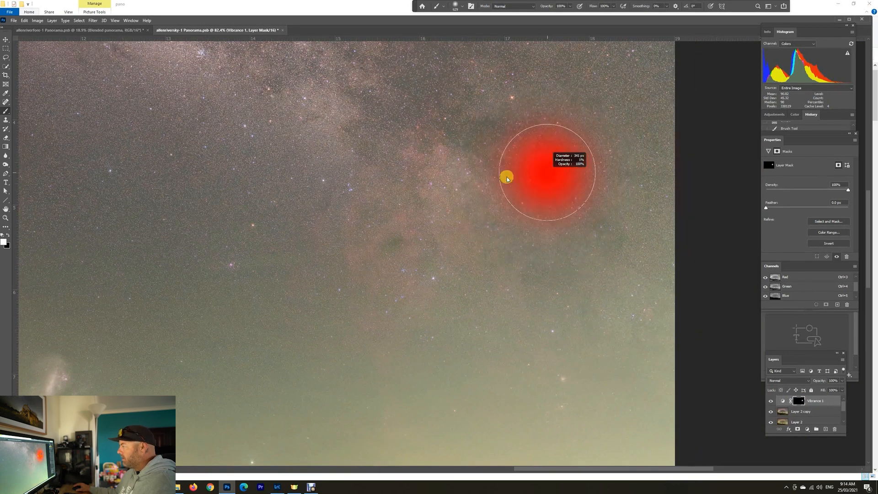
{"action": "left_click", "coordinate": [543, 166]}
{"action": "left_click_drag", "start_coordinate": [544, 197], "coordinate": [537, 390]}
{"action": "left_click", "coordinate": [519, 123]}
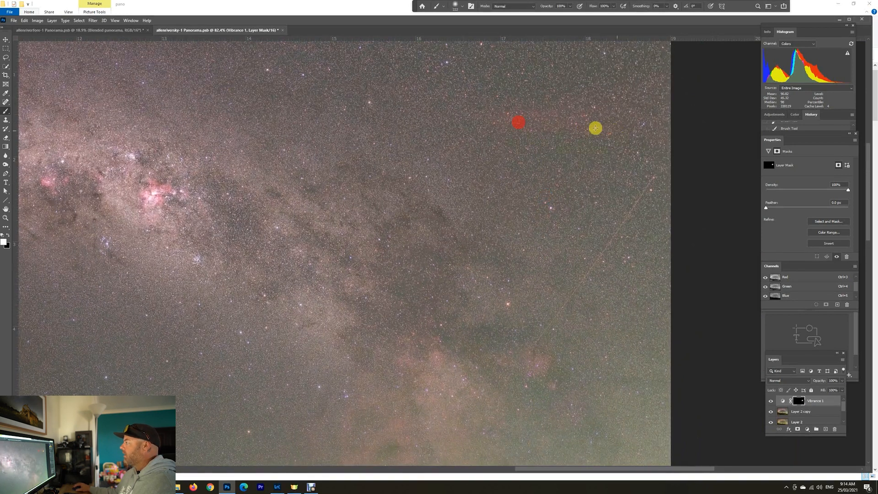
Paint white on the Vibrance mask over the pink nebulae along the Milky Way arch and its bright core
{"action": "left_click_drag", "start_coordinate": [260, 263], "coordinate": [451, 303]}
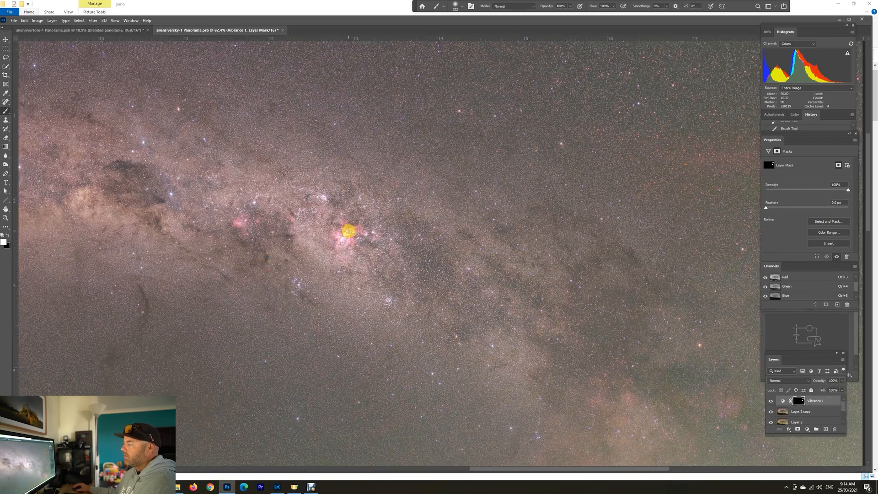
{"action": "left_click", "coordinate": [240, 224]}
{"action": "left_click_drag", "start_coordinate": [411, 288], "coordinate": [699, 320]}
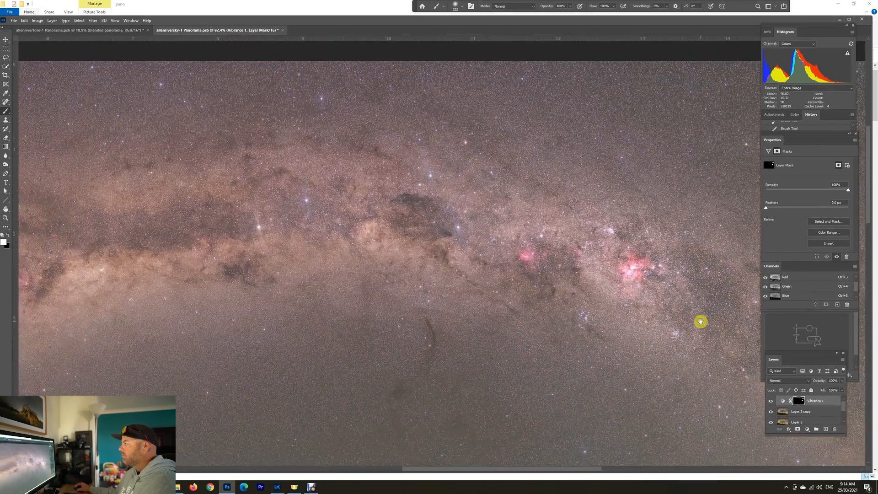
{"action": "left_click_drag", "start_coordinate": [343, 255], "coordinate": [649, 238]}
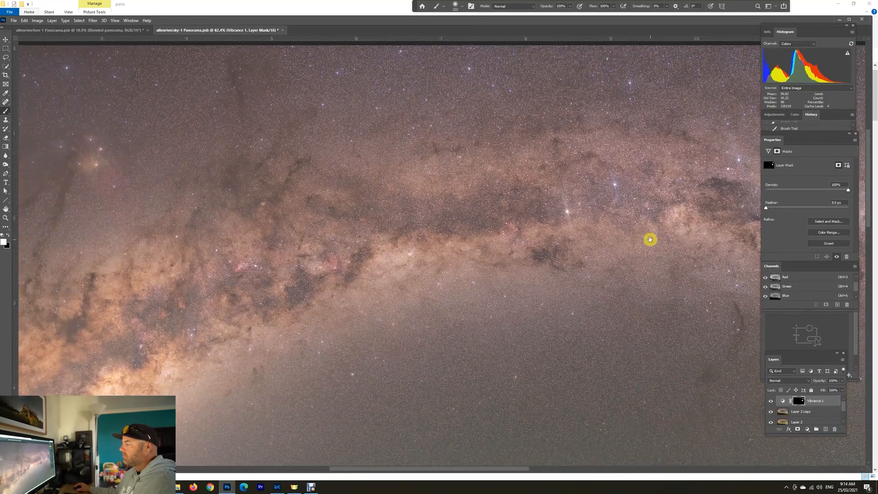
{"action": "left_click_drag", "start_coordinate": [359, 216], "coordinate": [314, 275]}
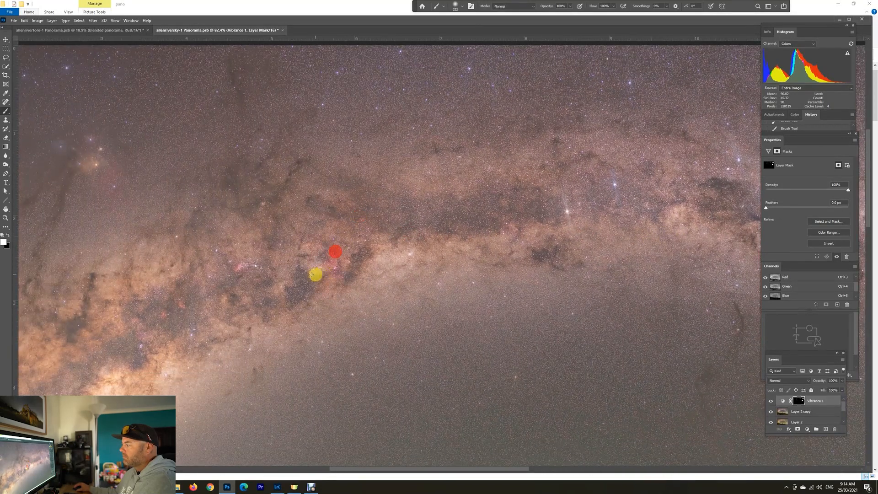
{"action": "left_click", "coordinate": [255, 263]}
{"action": "left_click_drag", "start_coordinate": [428, 258], "coordinate": [472, 249]}
{"action": "left_click", "coordinate": [427, 261]}
{"action": "left_click", "coordinate": [394, 279]}
{"action": "left_click", "coordinate": [308, 362]}
{"action": "mouse_move", "coordinate": [328, 357]}
{"action": "left_mouse_down"}
{"action": "mouse_move", "coordinate": [502, 302]}
{"action": "mouse_move", "coordinate": [445, 417]}
{"action": "left_mouse_up"}
{"action": "left_click", "coordinate": [416, 344]}
{"action": "left_click", "coordinate": [473, 352]}
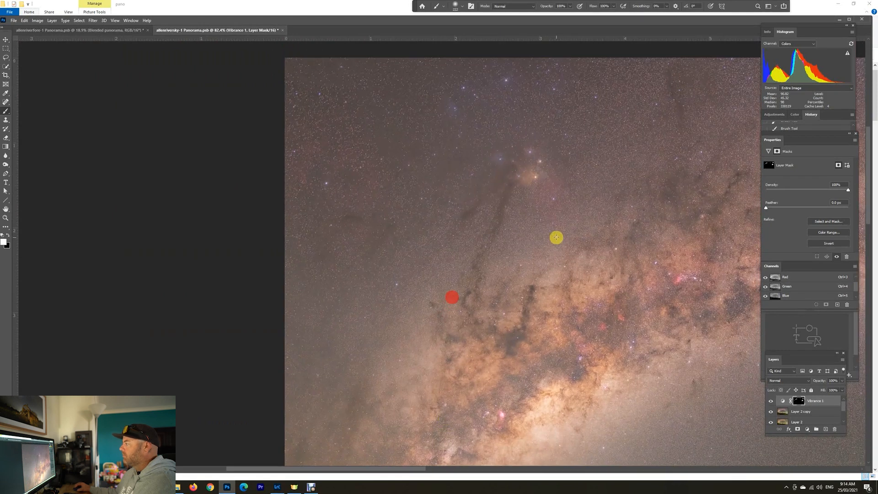
Paint white on the Vibrance mask around the bright star cluster and reddish sky in the panorama's upper left corner, adjusting the brush size
{"action": "left_click", "coordinate": [554, 210]}
{"action": "left_click_drag", "start_coordinate": [342, 178], "coordinate": [386, 196], "text": "alt"}
{"action": "left_click", "coordinate": [333, 196]}
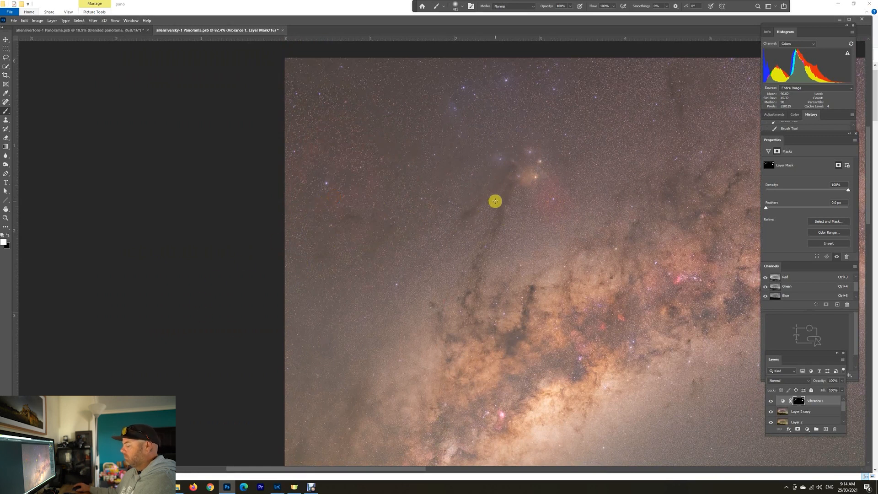
{"action": "left_click_drag", "start_coordinate": [498, 197], "coordinate": [449, 198], "text": "alt"}
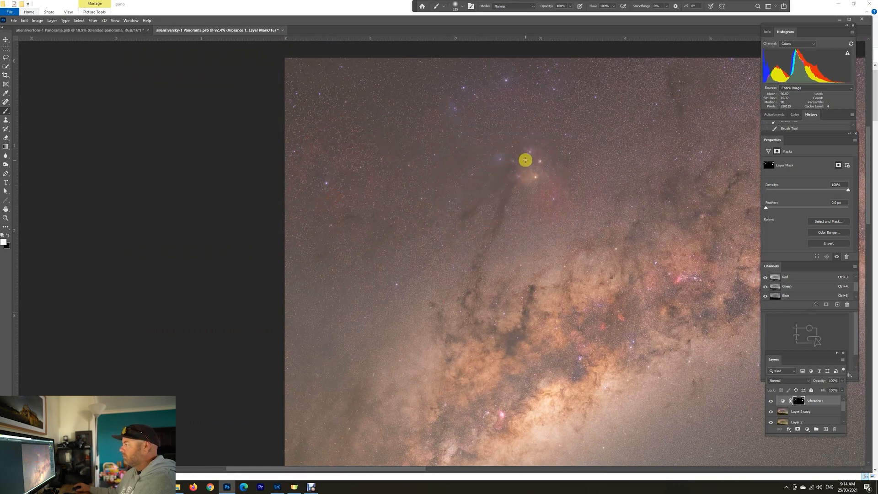
{"action": "left_click_drag", "start_coordinate": [504, 159], "coordinate": [526, 153]}
{"action": "key", "text": "z"}
{"action": "left_click_drag", "start_coordinate": [508, 216], "coordinate": [473, 215]}
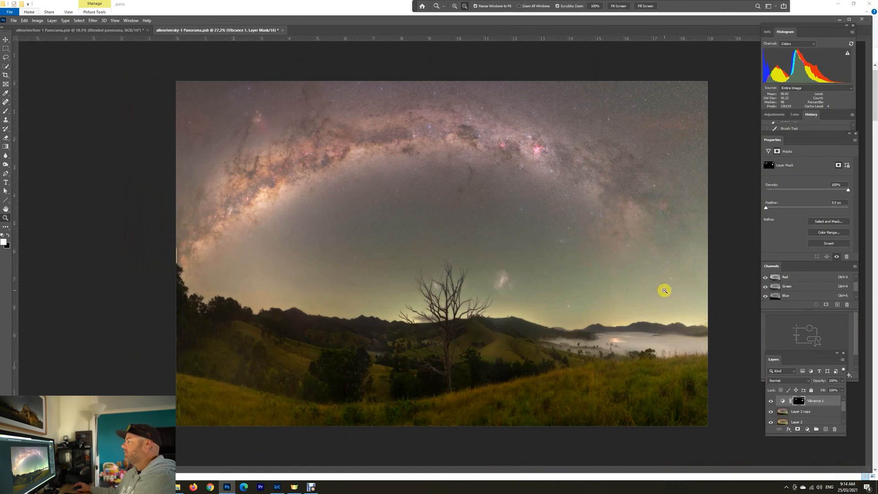
Compare the image with and without the Vibrance 1 layer and reduce its opacity to 69%
{"action": "left_click", "coordinate": [770, 401]}
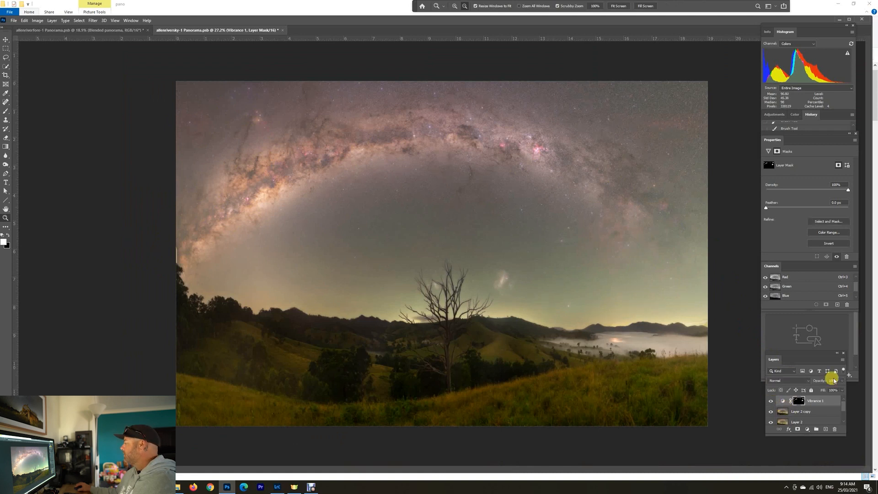
{"action": "left_click", "coordinate": [842, 389]}
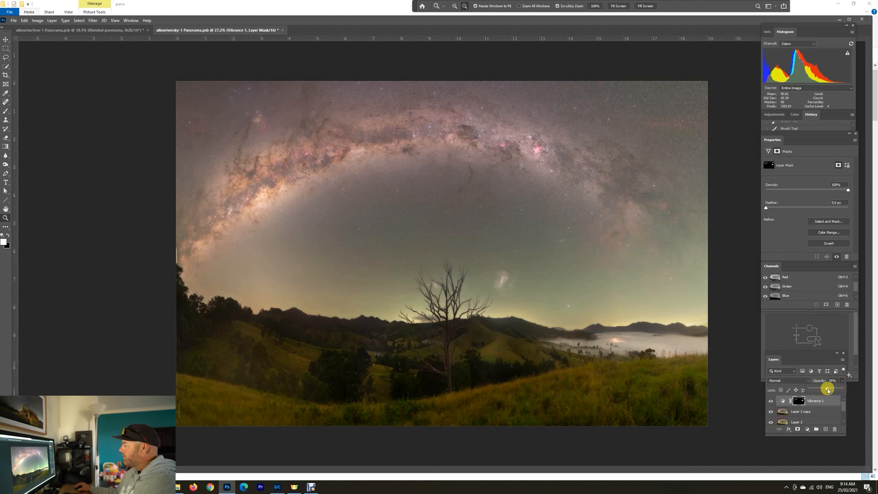
{"action": "left_click_drag", "start_coordinate": [826, 389], "coordinate": [828, 388]}
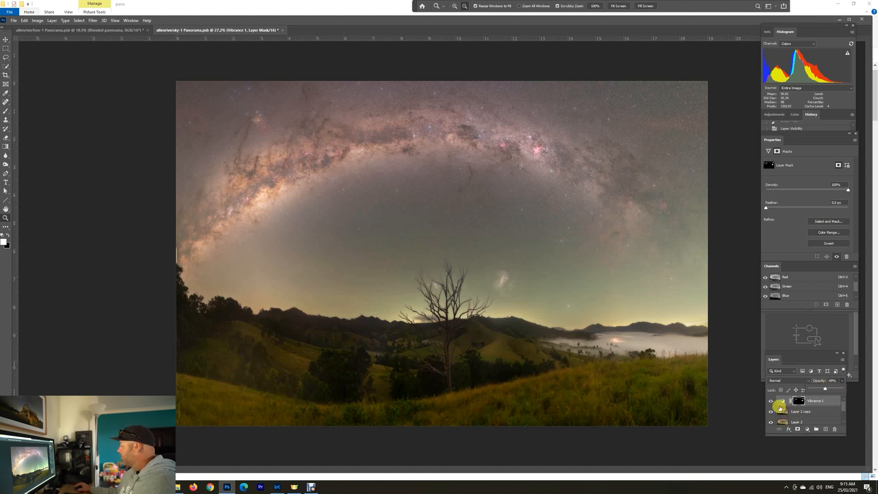
{"action": "left_click", "coordinate": [808, 430]}
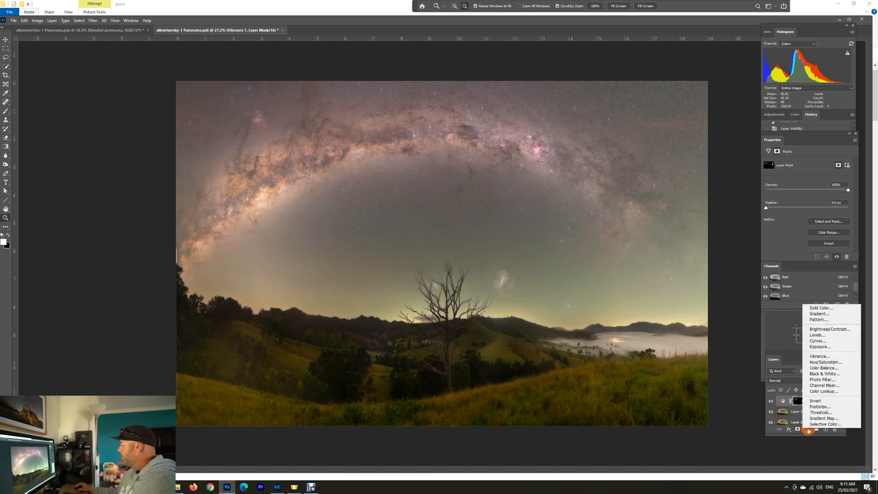
{"action": "left_click", "coordinate": [827, 362]}
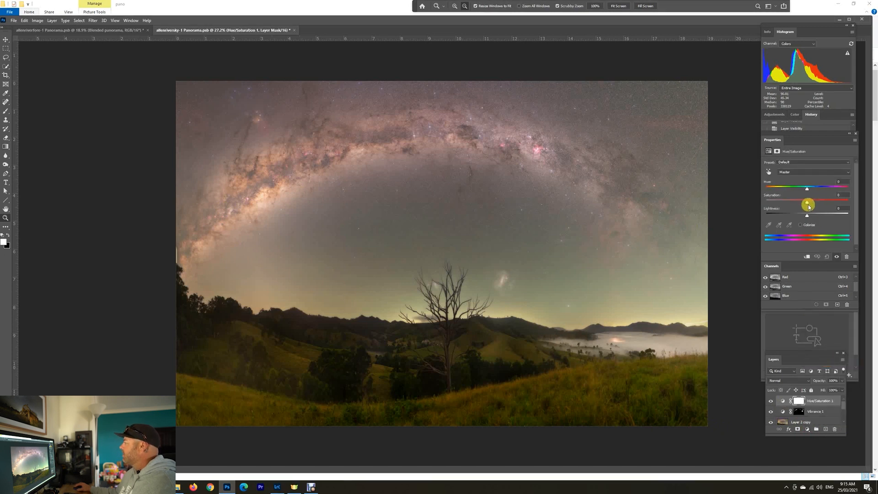
{"action": "left_click_drag", "start_coordinate": [817, 401], "coordinate": [836, 430]}
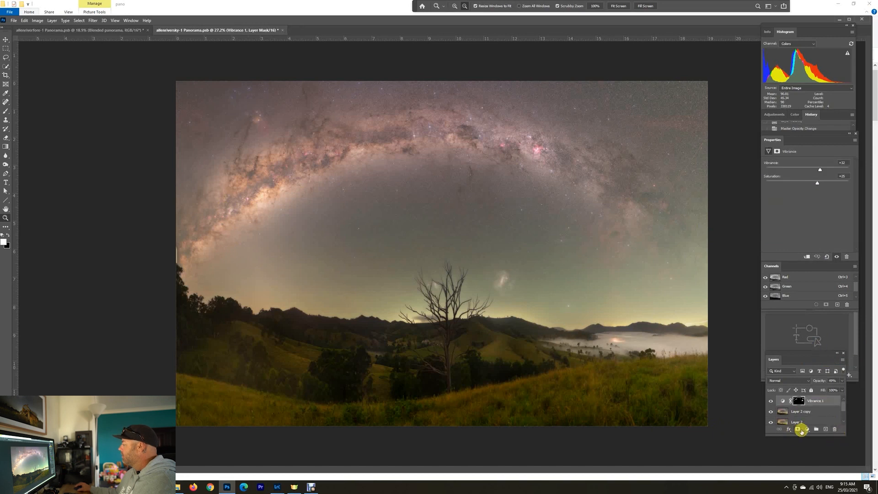
Add a second Vibrance adjustment layer with saturation +11 and check its effect across the whole panorama
{"action": "left_click", "coordinate": [806, 430]}
{"action": "left_click", "coordinate": [819, 357]}
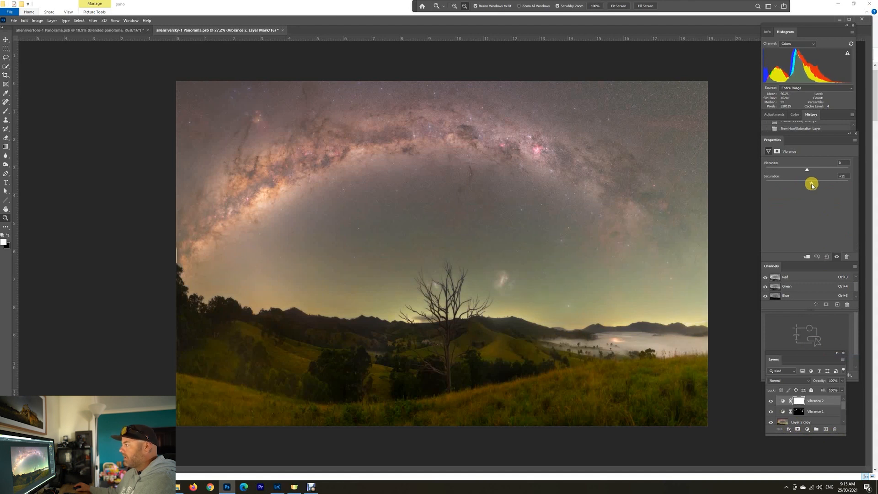
{"action": "left_click", "coordinate": [486, 308], "text": "alt"}
{"action": "left_click", "coordinate": [466, 310]}
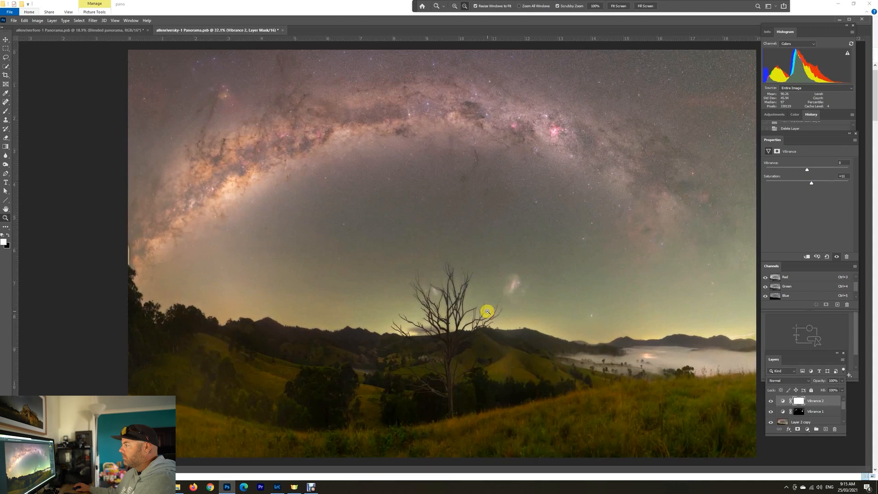
{"action": "left_click", "coordinate": [552, 350]}
{"action": "left_click", "coordinate": [518, 343]}
{"action": "left_click_drag", "start_coordinate": [494, 330], "coordinate": [491, 329]}
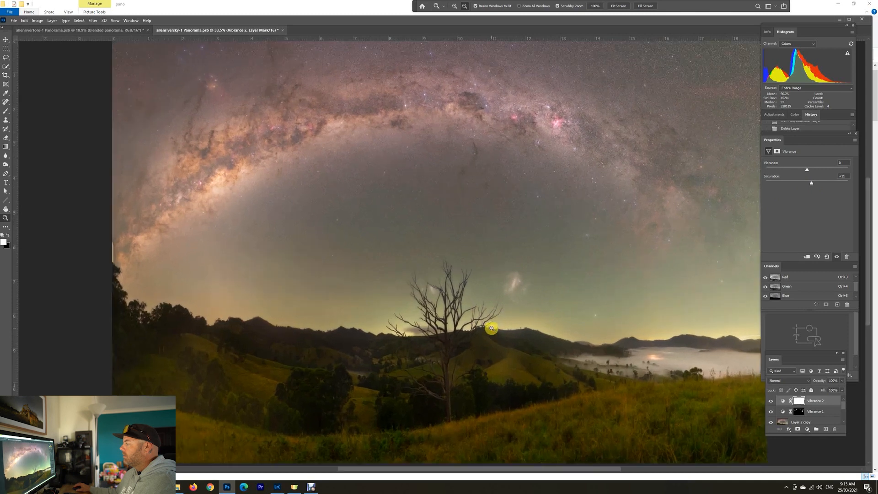
{"action": "left_click_drag", "start_coordinate": [603, 297], "coordinate": [588, 296]}
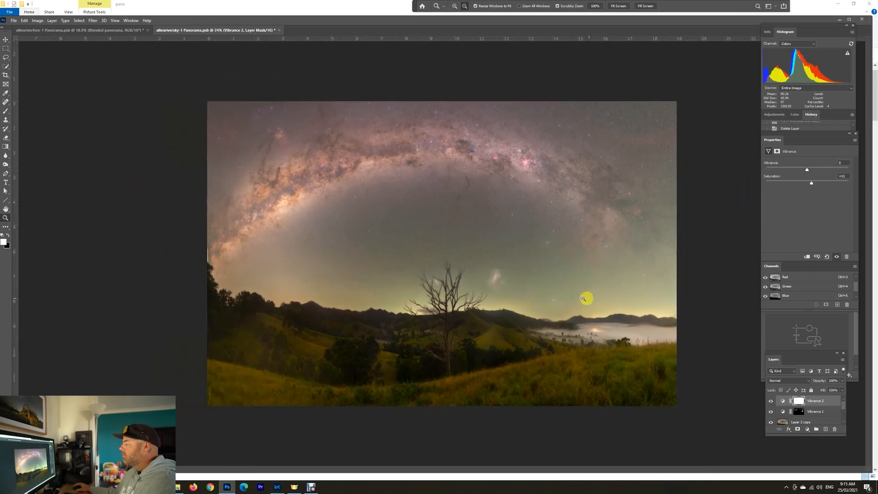
Merge the Vibrance 1 and Vibrance 2 adjustment layers down into Layer 2 copy
{"action": "right_click", "coordinate": [823, 411]}
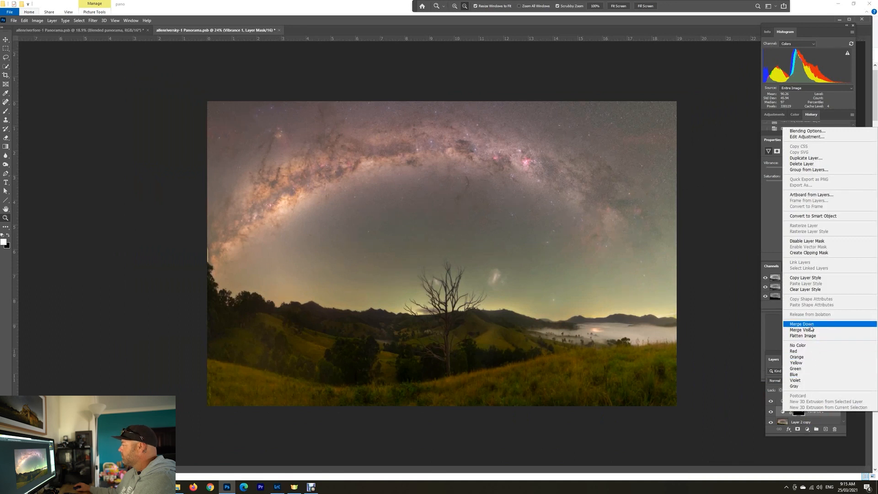
{"action": "left_click", "coordinate": [809, 325]}
{"action": "right_click", "coordinate": [816, 401]}
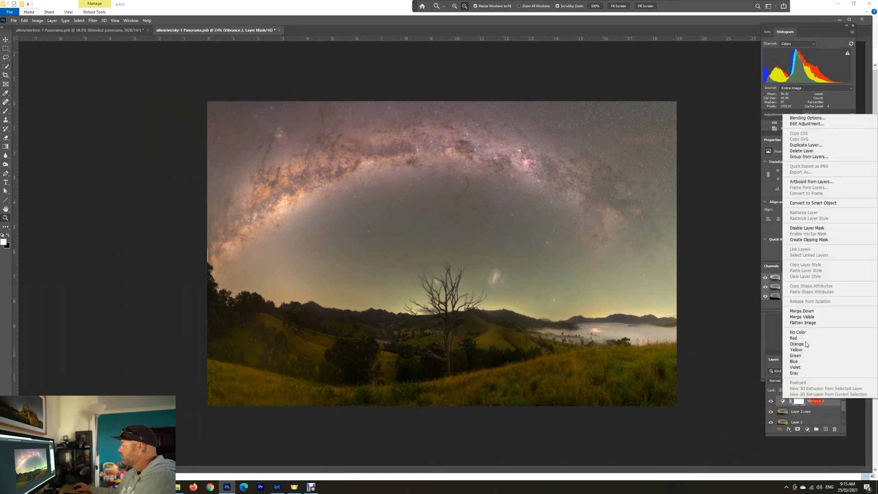
{"action": "left_click", "coordinate": [804, 313]}
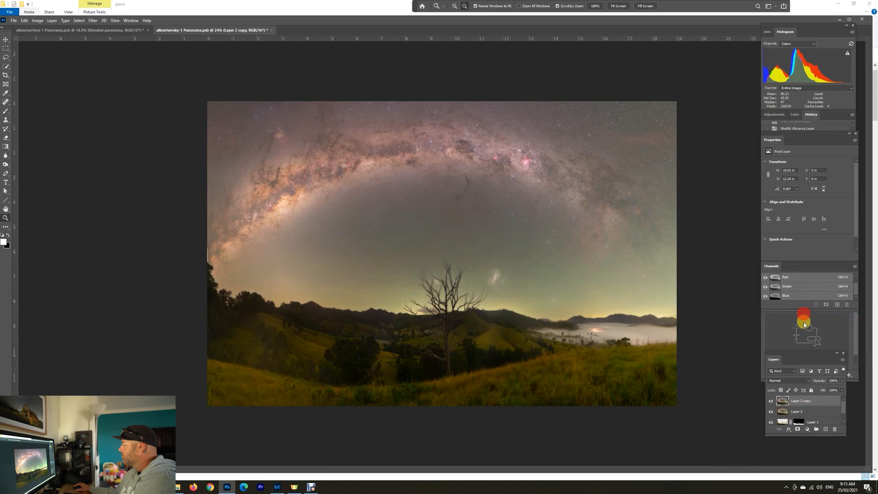
Add a Levels adjustment layer, set the output black level to 11, and raise the input black point slightly
{"action": "left_click", "coordinate": [806, 432]}
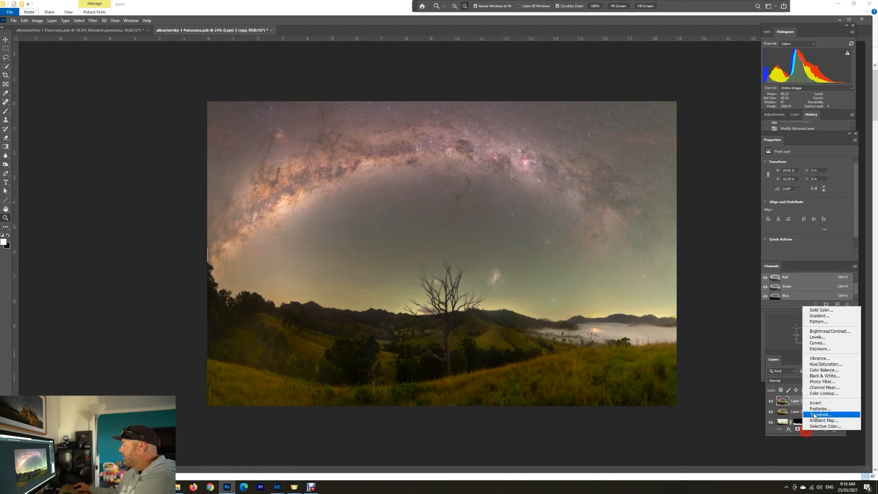
{"action": "left_click", "coordinate": [827, 339]}
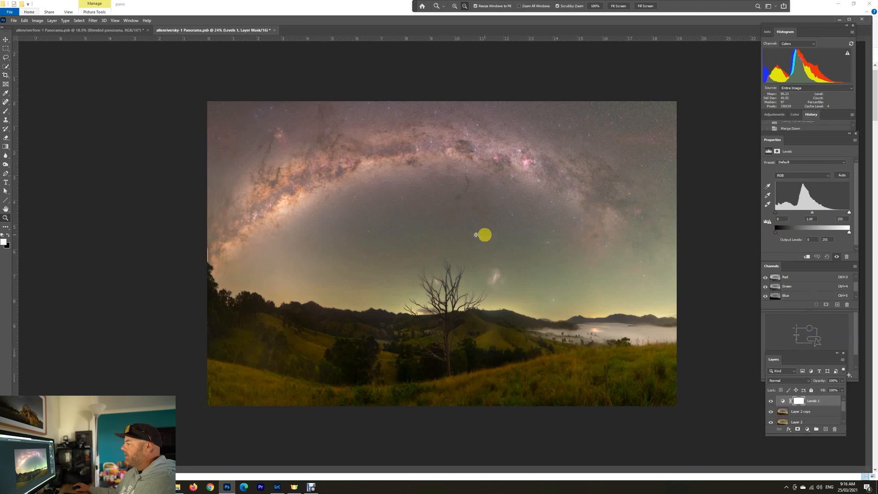
{"action": "left_click_drag", "start_coordinate": [775, 233], "coordinate": [779, 235]}
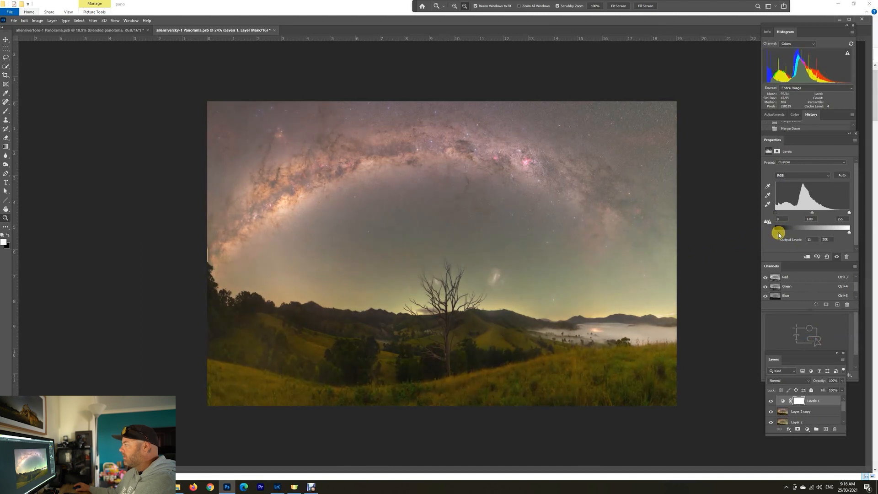
{"action": "left_click_drag", "start_coordinate": [775, 212], "coordinate": [779, 214]}
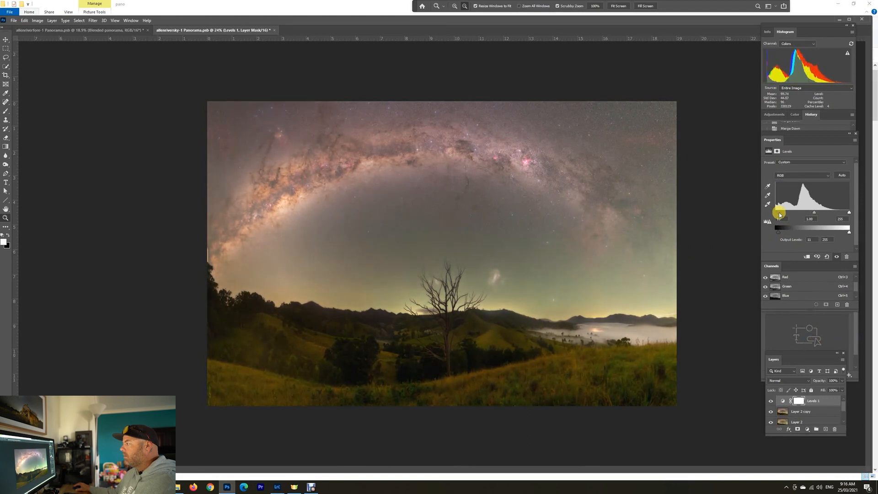
{"action": "left_click_drag", "start_coordinate": [779, 214], "coordinate": [781, 215]}
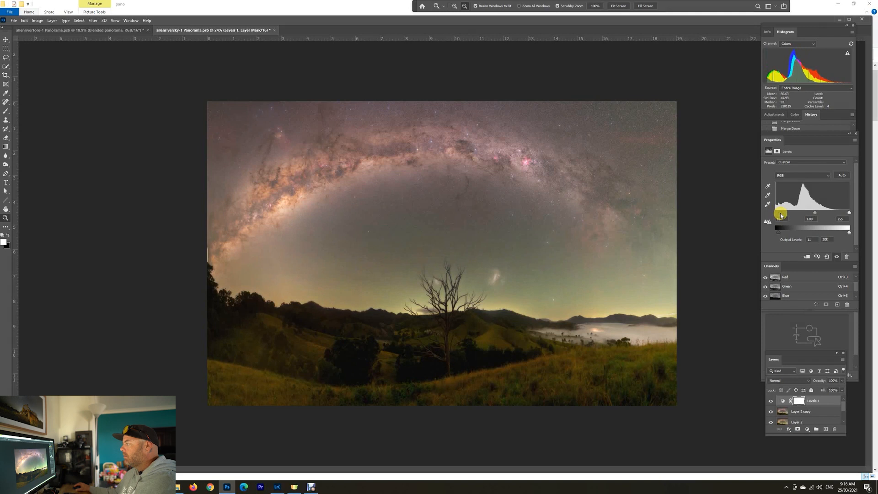
Copy Layer 1's mask onto the Levels 1 adjustment layer, replacing its blank mask, and invert the copied mask
{"action": "scroll", "coordinate": [844, 407], "scroll_direction": "down", "scroll_amount": 2}
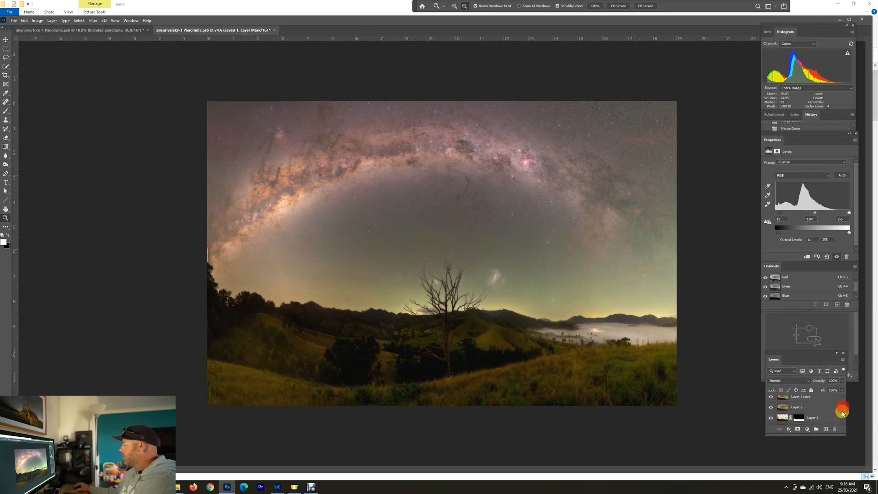
{"action": "mouse_move", "coordinate": [800, 418]}
{"action": "left_mouse_down"}
{"action": "mouse_move", "coordinate": [805, 394]}
{"action": "mouse_move", "coordinate": [800, 401]}
{"action": "left_mouse_up"}
{"action": "left_click", "coordinate": [407, 185]}
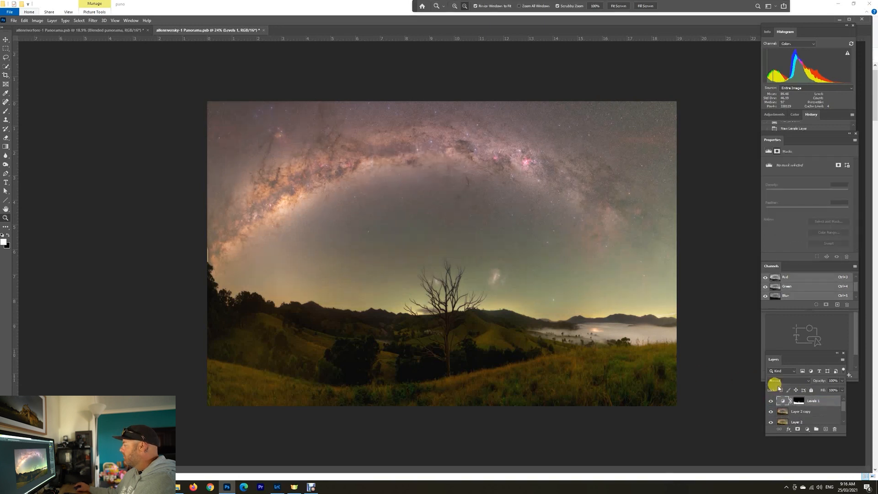
{"action": "left_click", "coordinate": [799, 401]}
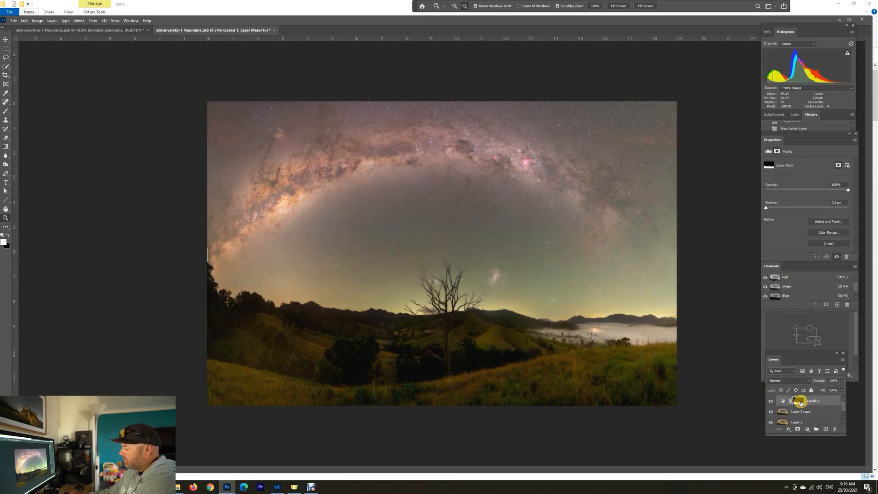
{"action": "key", "text": "ctrl+i"}
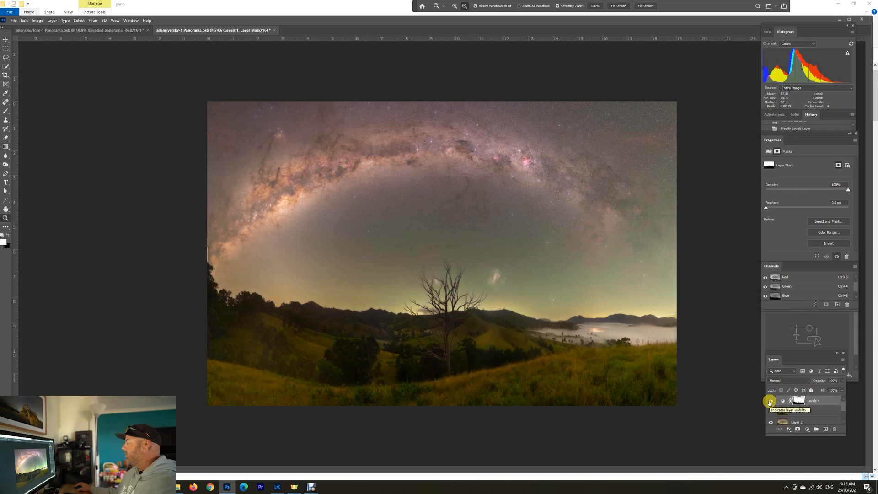
Compare the panorama with and without the Levels 1 adjustment
{"action": "left_click", "coordinate": [771, 403]}
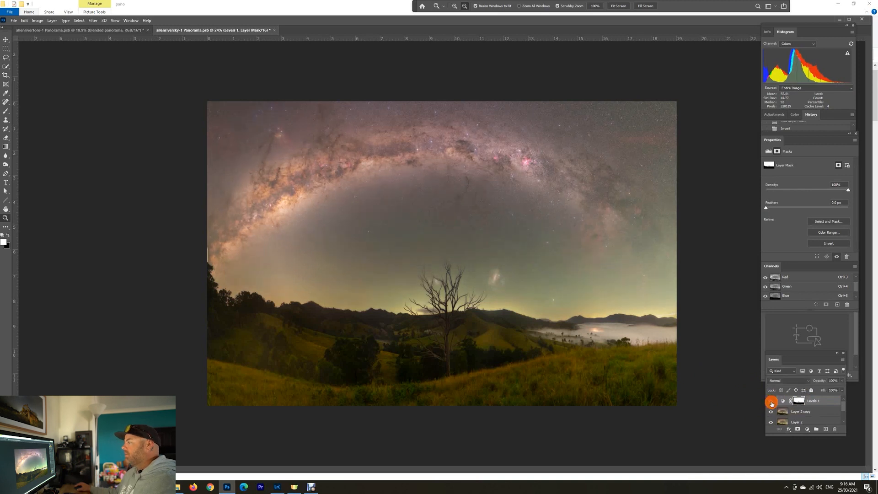
{"action": "left_click", "coordinate": [771, 403]}
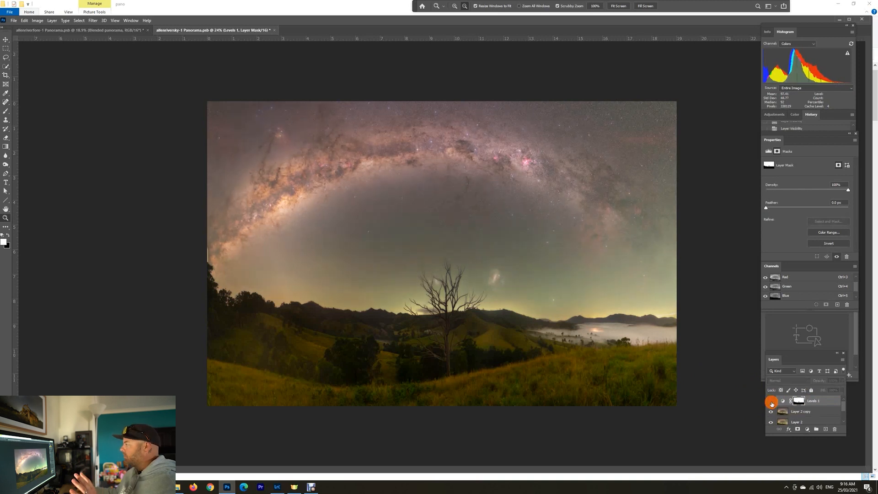
{"action": "left_click", "coordinate": [771, 403]}
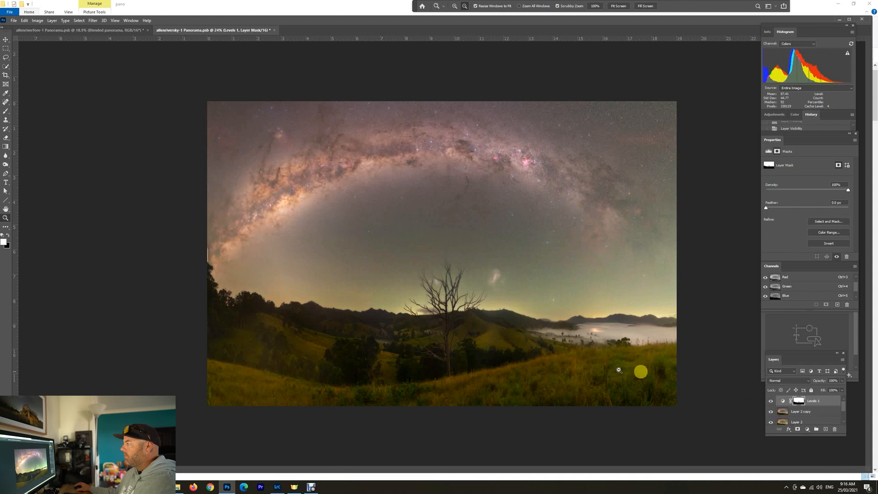
Add a second Levels adjustment layer above Levels 1 and set its output black level to 9
{"action": "left_click", "coordinate": [806, 430]}
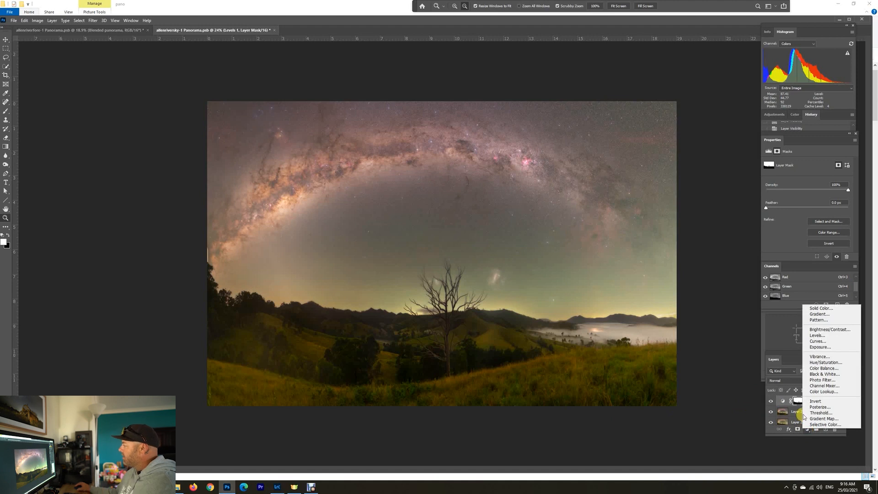
{"action": "left_click", "coordinate": [821, 337]}
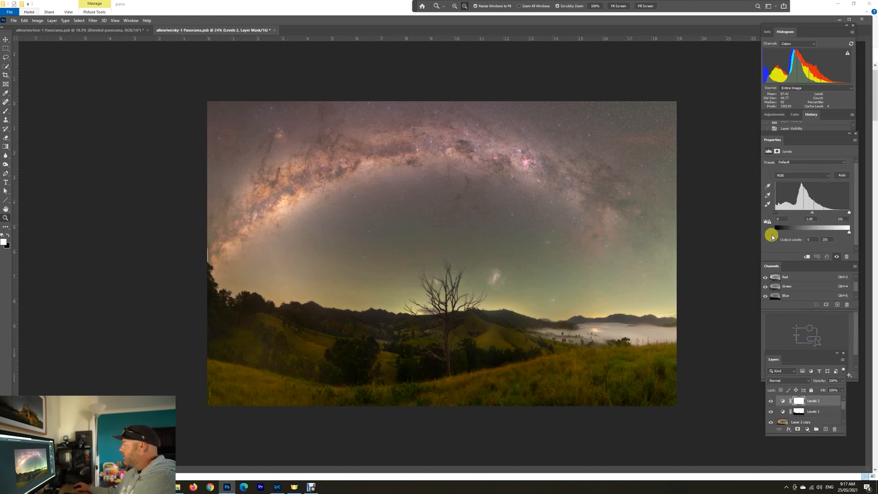
{"action": "left_click_drag", "start_coordinate": [776, 234], "coordinate": [779, 235]}
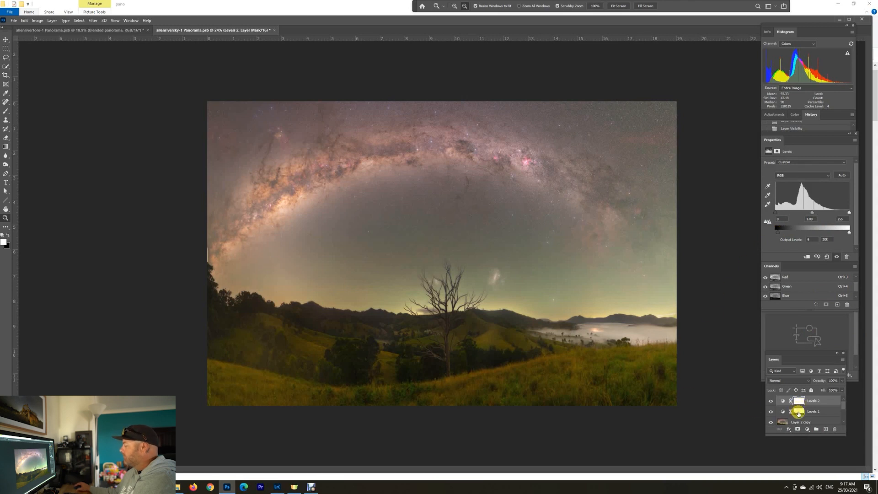
Replace the Levels 2 mask with a copy of the Levels 1 mask and invert it
{"action": "left_click_drag", "start_coordinate": [798, 412], "coordinate": [800, 401]}
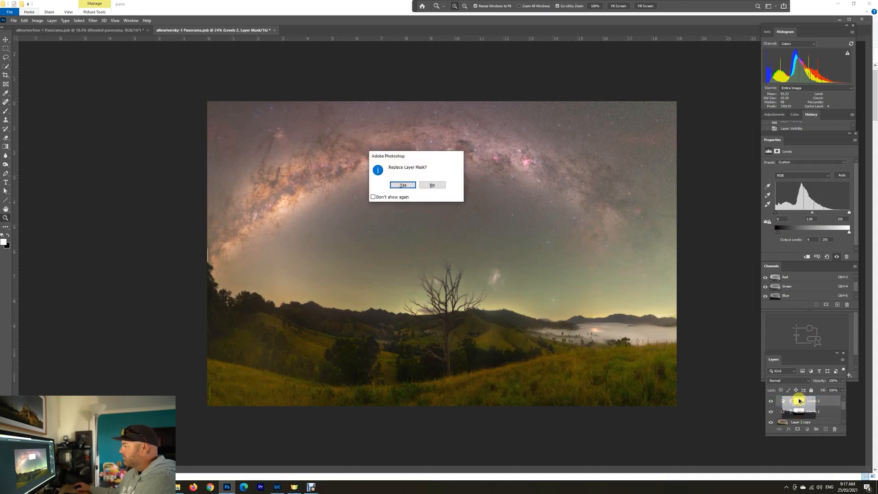
{"action": "left_click", "coordinate": [406, 186]}
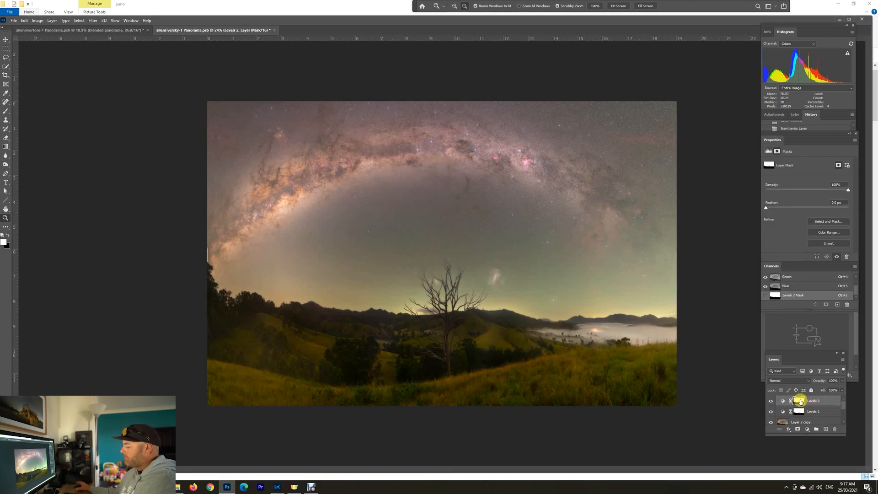
{"action": "key", "text": "ctrl+i"}
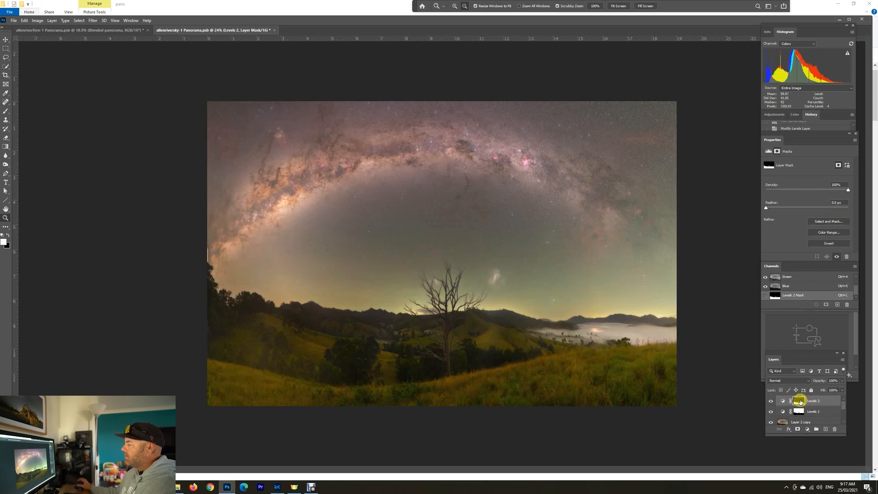
Compare the image with and without the Levels 2 layer and reduce its opacity to 36%
{"action": "left_click", "coordinate": [772, 402]}
{"action": "left_click", "coordinate": [772, 402]}
{"action": "left_click", "coordinate": [772, 402]}
{"action": "left_click", "coordinate": [772, 403]}
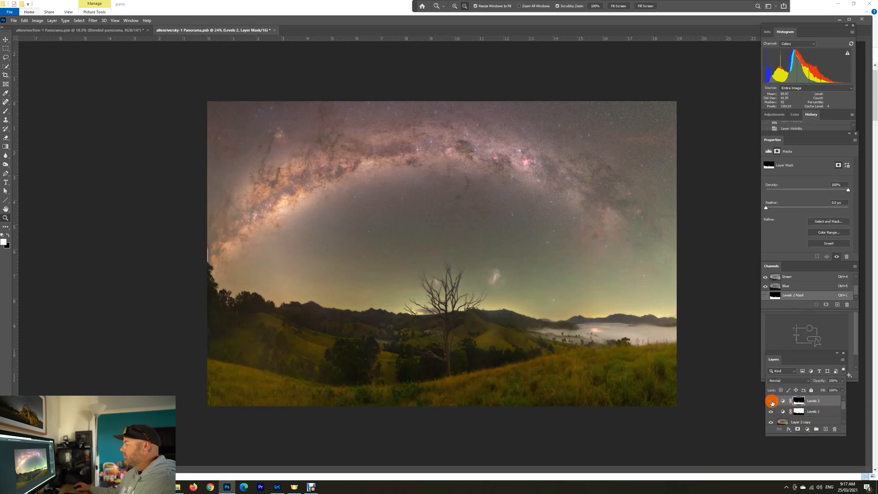
{"action": "left_click", "coordinate": [841, 380]}
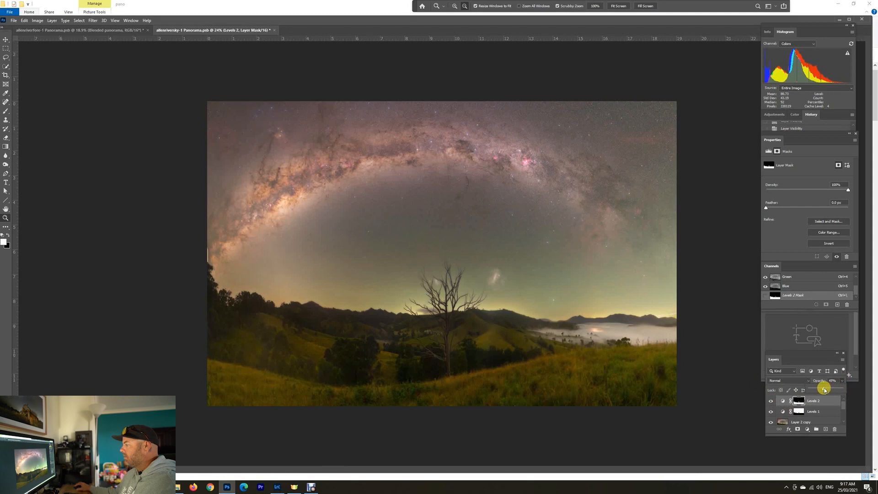
{"action": "left_click", "coordinate": [770, 402]}
{"action": "left_click", "coordinate": [771, 402]}
{"action": "left_click", "coordinate": [771, 402]}
{"action": "left_click", "coordinate": [771, 403]}
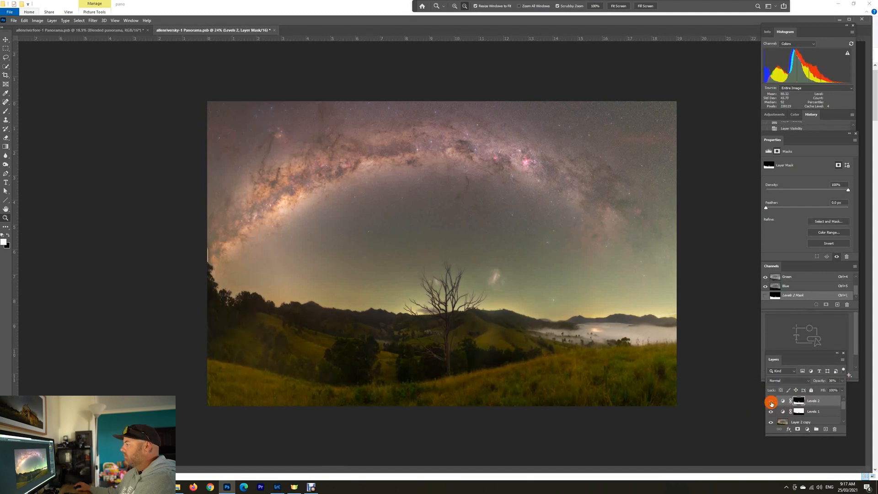
{"action": "left_click", "coordinate": [771, 402]}
{"action": "left_click", "coordinate": [771, 403]}
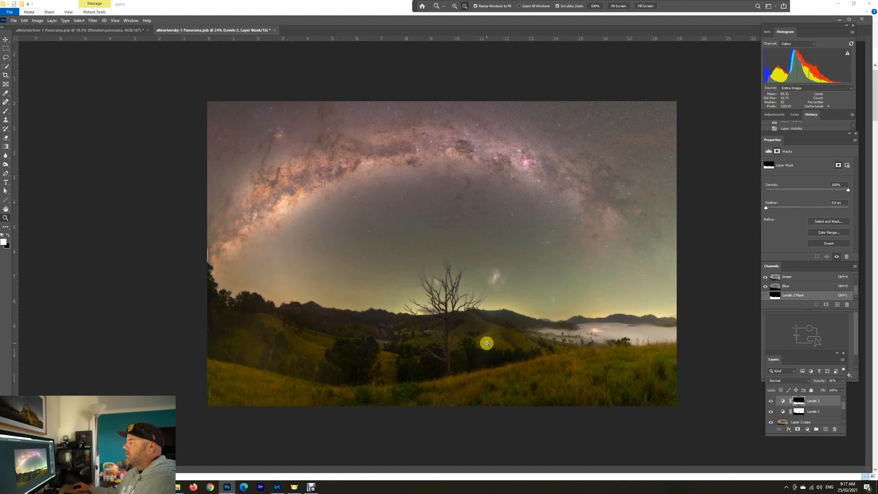
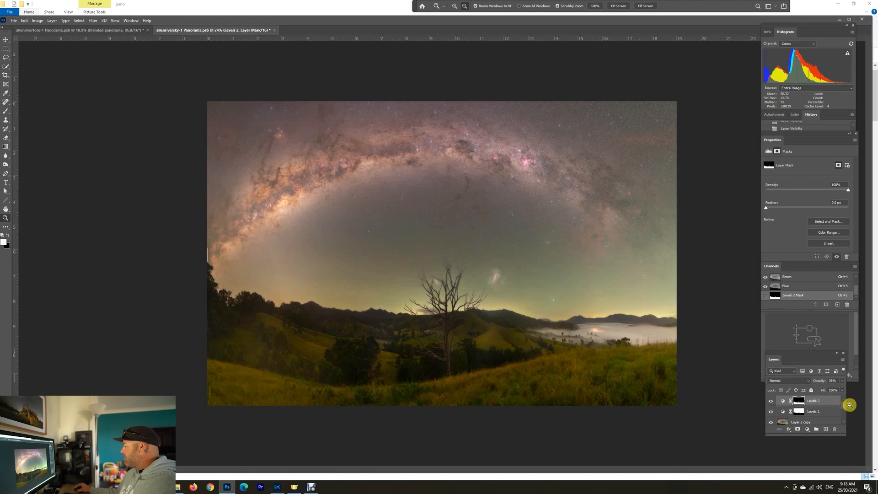
Merge the Levels 1 and Levels 2 adjustment layers down into Layer 2 copy
{"action": "right_click", "coordinate": [818, 411]}
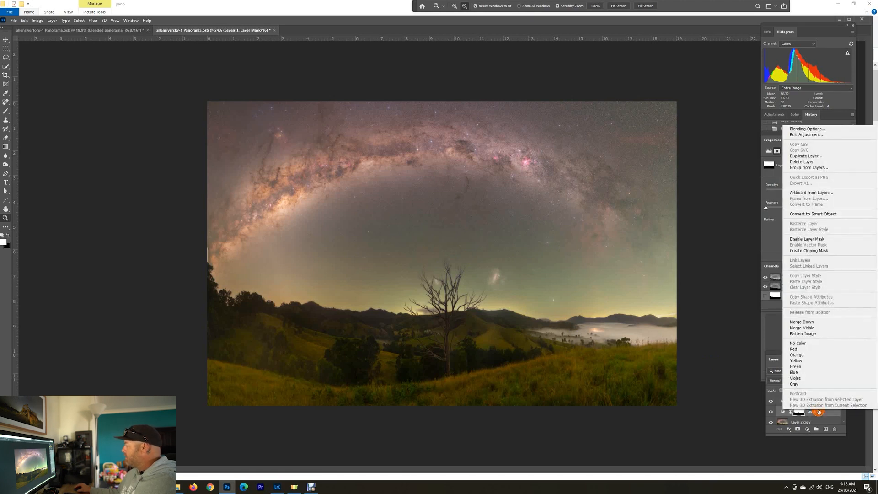
{"action": "left_click", "coordinate": [819, 322]}
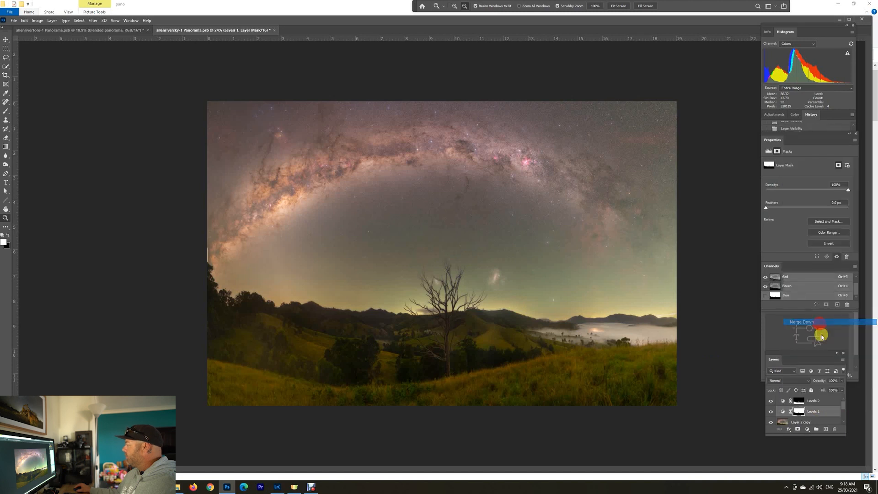
{"action": "right_click", "coordinate": [818, 401]}
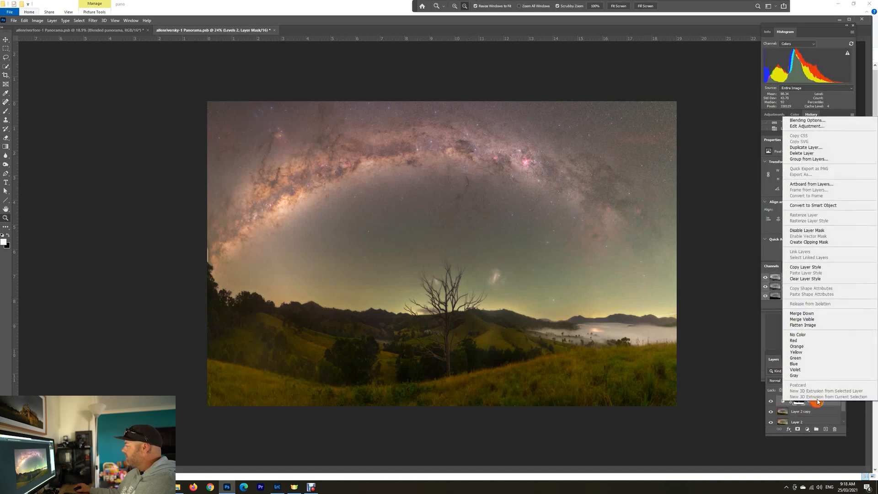
{"action": "left_click", "coordinate": [818, 315]}
Examine the Milky Way core and the sky beneath the arch at high magnification, and return to the whole panorama
{"action": "left_click_drag", "start_coordinate": [502, 233], "coordinate": [546, 295]}
{"action": "left_click_drag", "start_coordinate": [353, 241], "coordinate": [551, 356]}
{"action": "left_click_drag", "start_coordinate": [332, 324], "coordinate": [524, 404]}
{"action": "left_click_drag", "start_coordinate": [460, 312], "coordinate": [565, 398]}
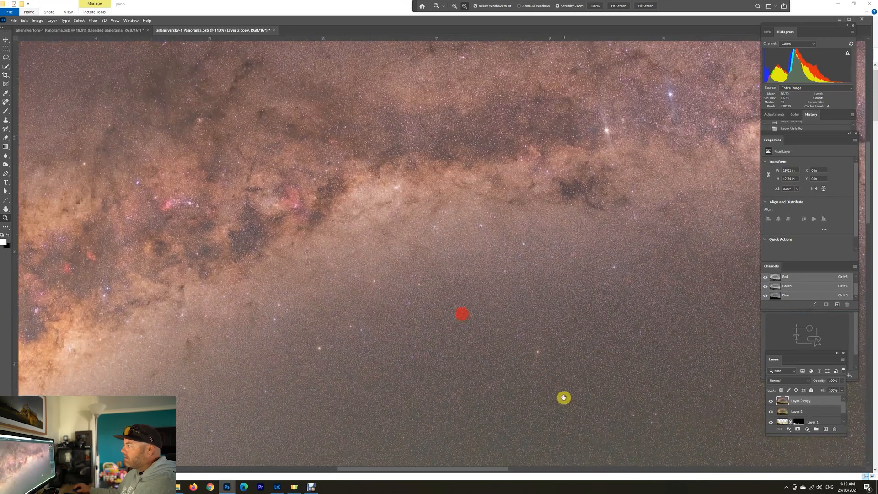
{"action": "left_click_drag", "start_coordinate": [539, 332], "coordinate": [628, 400]}
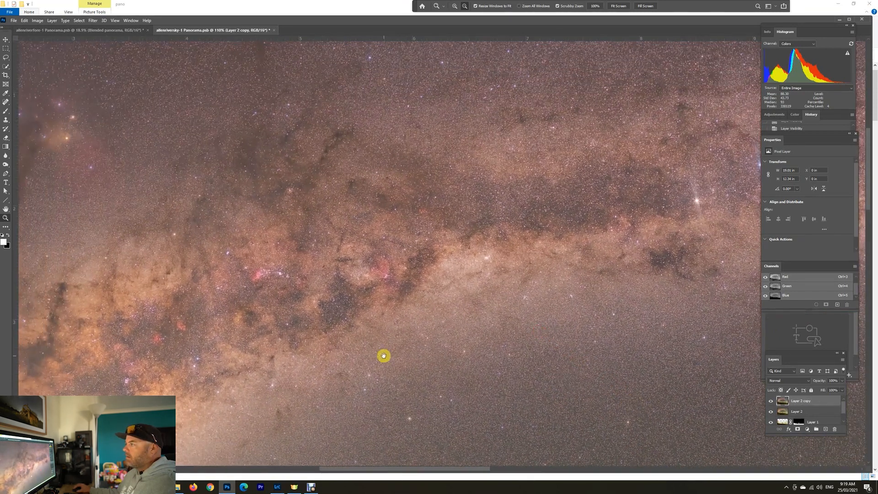
{"action": "left_click_drag", "start_coordinate": [269, 341], "coordinate": [546, 353]}
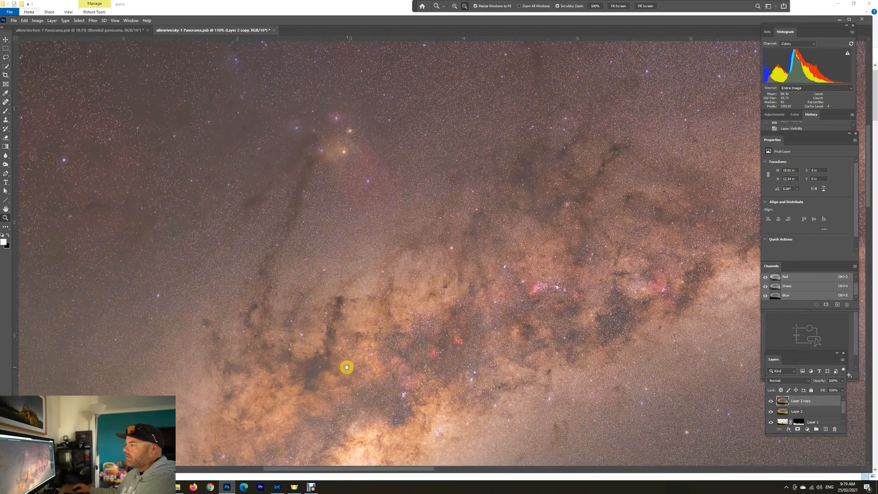
{"action": "mouse_move", "coordinate": [223, 206]}
{"action": "left_mouse_down"}
{"action": "mouse_move", "coordinate": [282, 280]}
{"action": "mouse_move", "coordinate": [225, 204]}
{"action": "left_mouse_up"}
{"action": "left_click_drag", "start_coordinate": [509, 339], "coordinate": [266, 206]}
{"action": "left_click_drag", "start_coordinate": [332, 396], "coordinate": [383, 349]}
{"action": "left_click_drag", "start_coordinate": [541, 393], "coordinate": [494, 320]}
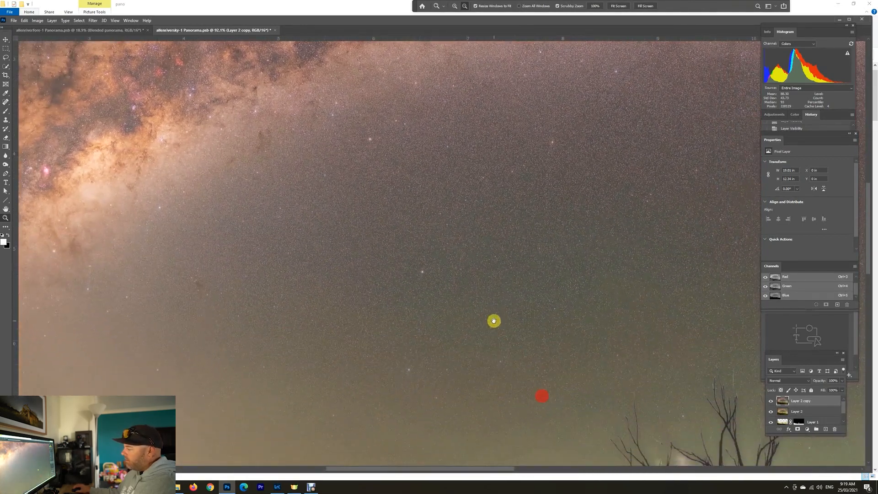
{"action": "left_click_drag", "start_coordinate": [612, 325], "coordinate": [418, 372]}
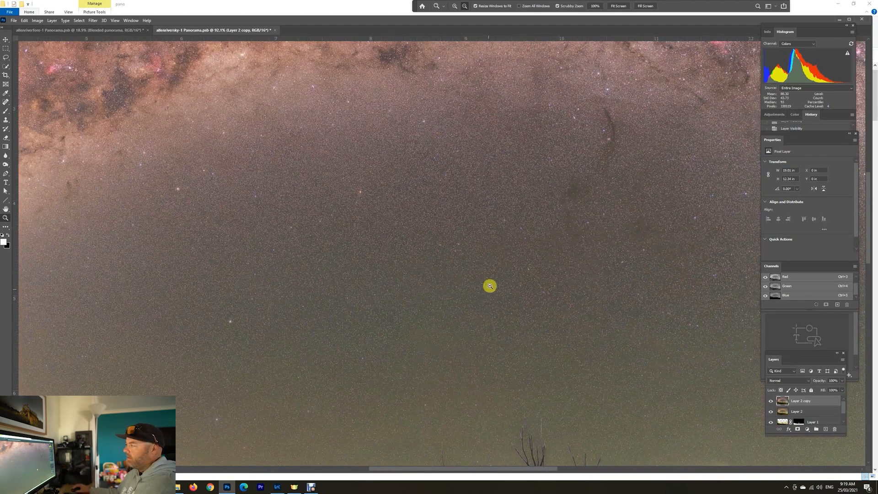
{"action": "left_click_drag", "start_coordinate": [524, 311], "coordinate": [384, 380]}
{"action": "left_click_drag", "start_coordinate": [598, 257], "coordinate": [306, 320]}
{"action": "left_click_drag", "start_coordinate": [578, 355], "coordinate": [298, 343]}
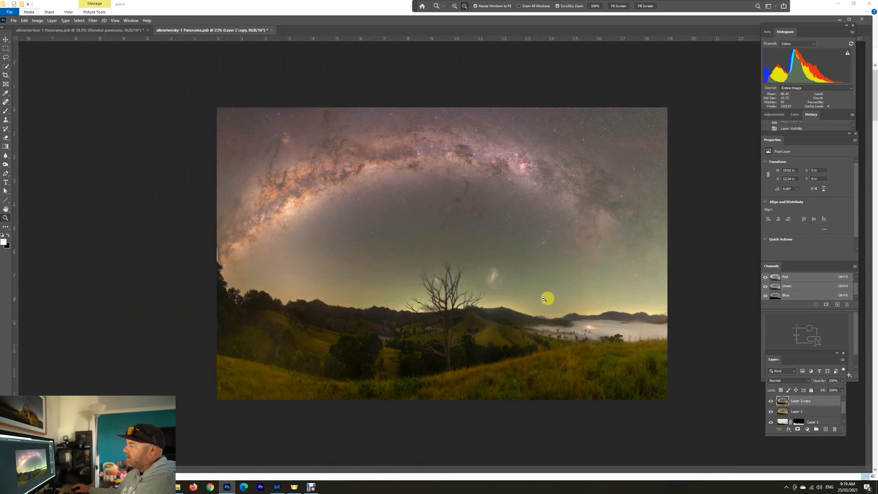
Examine the lower sky along the horizon and around the bare tree up close, and return to the full view
{"action": "left_click_drag", "start_coordinate": [359, 284], "coordinate": [386, 300]}
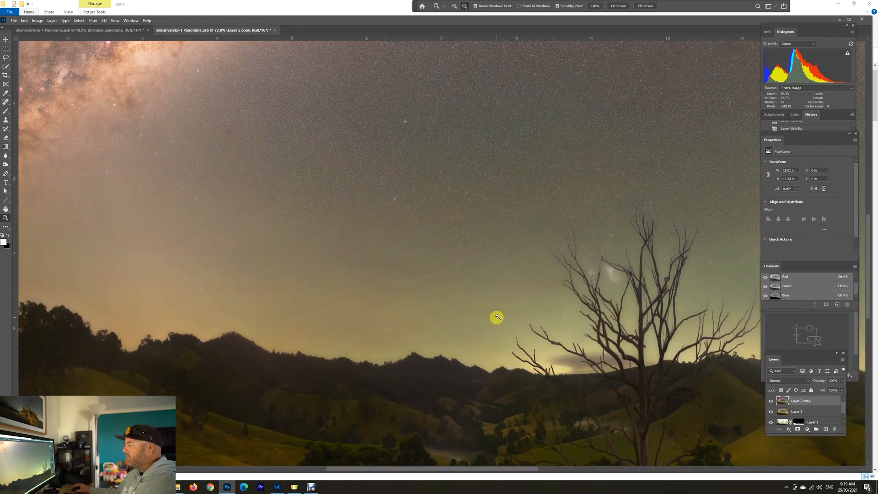
{"action": "left_click_drag", "start_coordinate": [714, 278], "coordinate": [471, 316]}
{"action": "left_click_drag", "start_coordinate": [672, 308], "coordinate": [441, 355]}
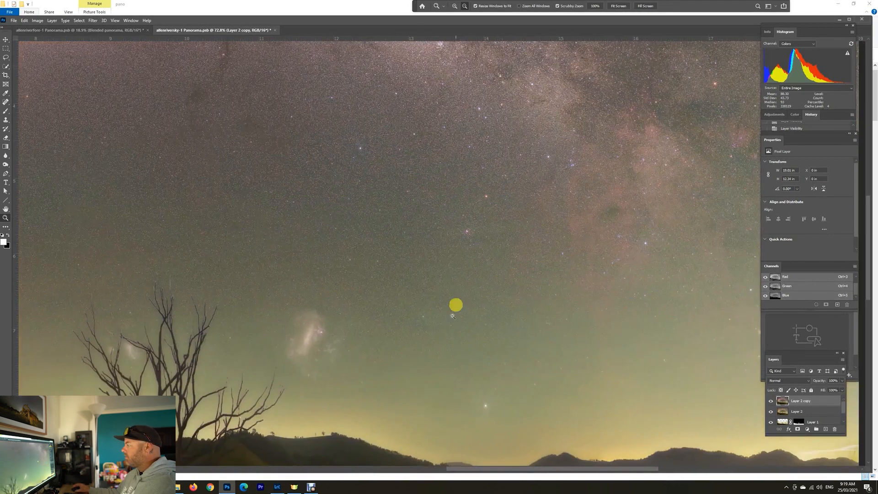
{"action": "left_click_drag", "start_coordinate": [304, 353], "coordinate": [553, 316]}
{"action": "left_click_drag", "start_coordinate": [421, 273], "coordinate": [392, 272]}
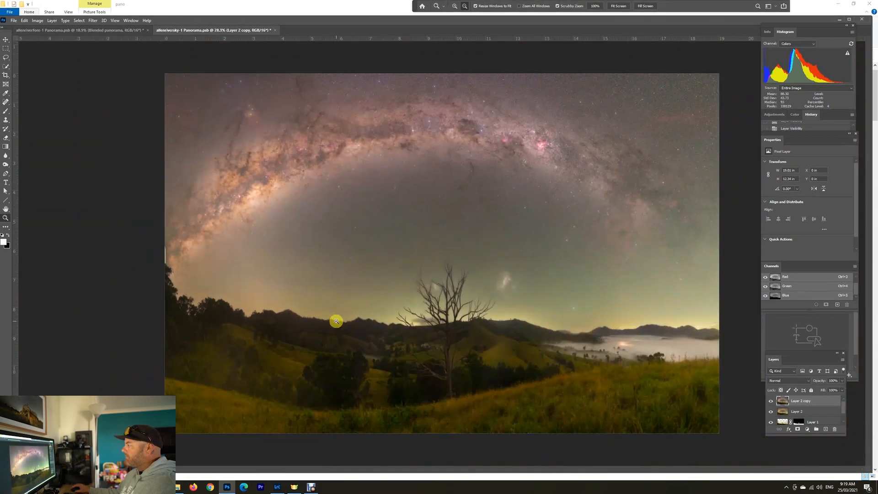
Duplicate Layer 2 copy within the same document under the name Layer 2 copy 2
{"action": "right_click", "coordinate": [806, 401]}
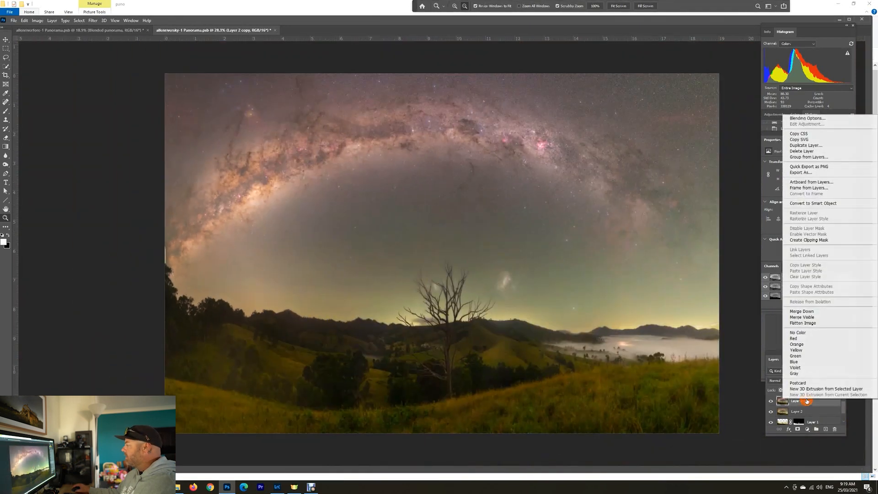
{"action": "left_click", "coordinate": [798, 146]}
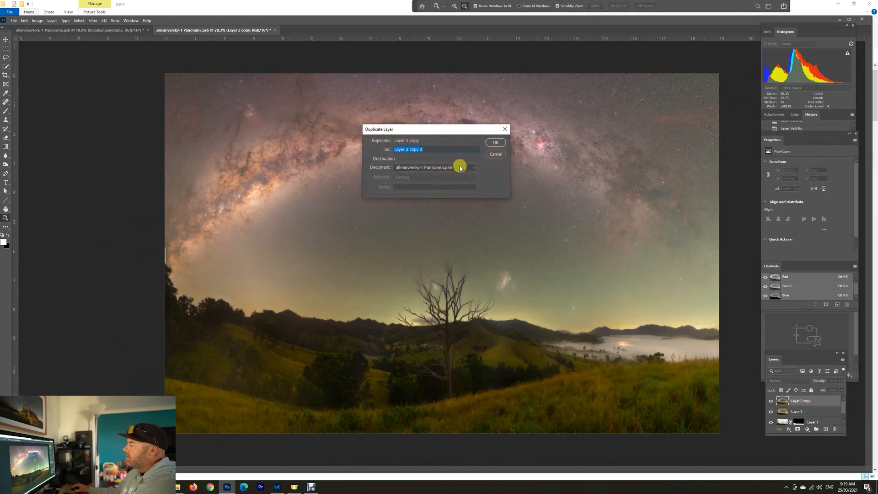
{"action": "left_click", "coordinate": [495, 143]}
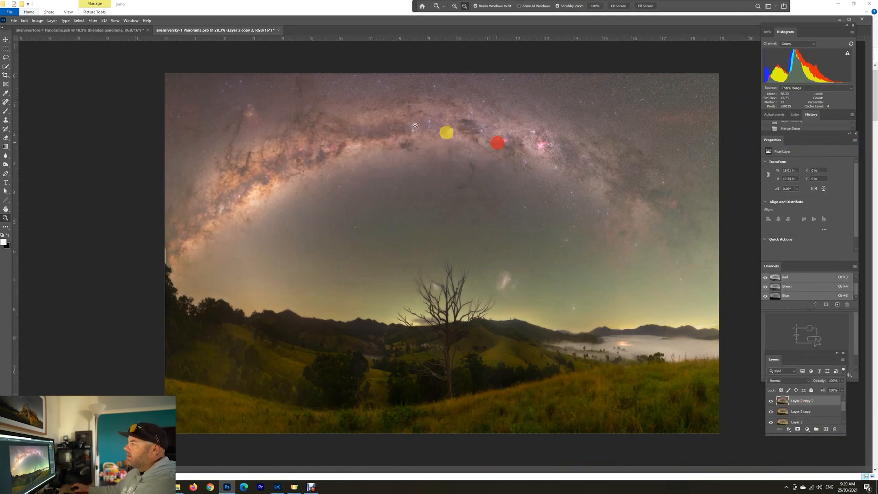
Start an Unsharp Mask on Layer 2 copy 2 and preview the centre of the Milky Way arch at 50% magnification
{"action": "left_click", "coordinate": [93, 20]}
{"action": "mouse_move", "coordinate": [124, 137]}
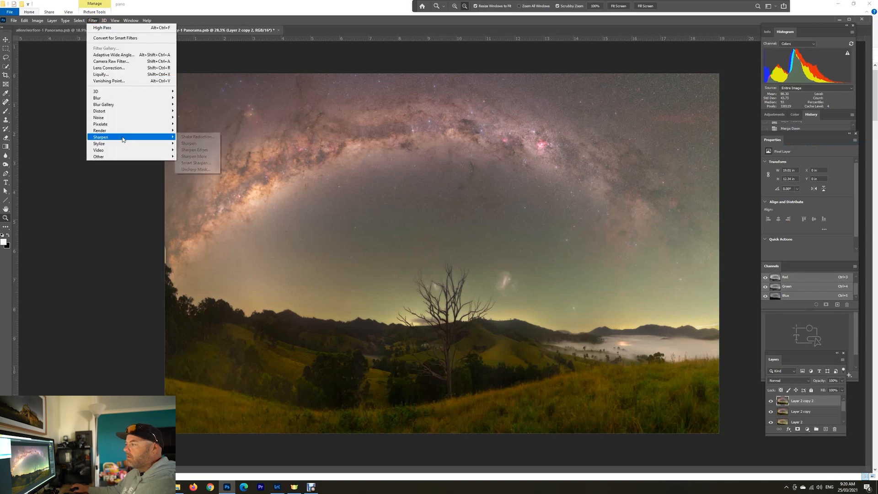
{"action": "left_click", "coordinate": [204, 170]}
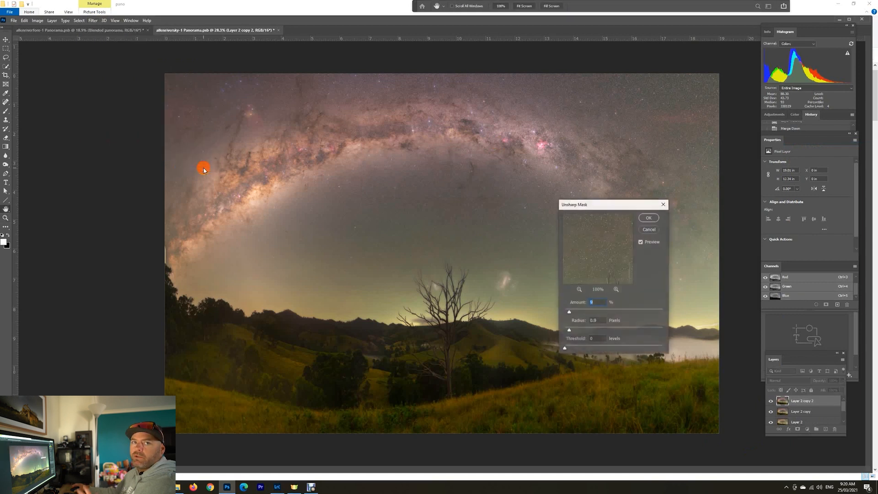
{"action": "left_click", "coordinate": [579, 290]}
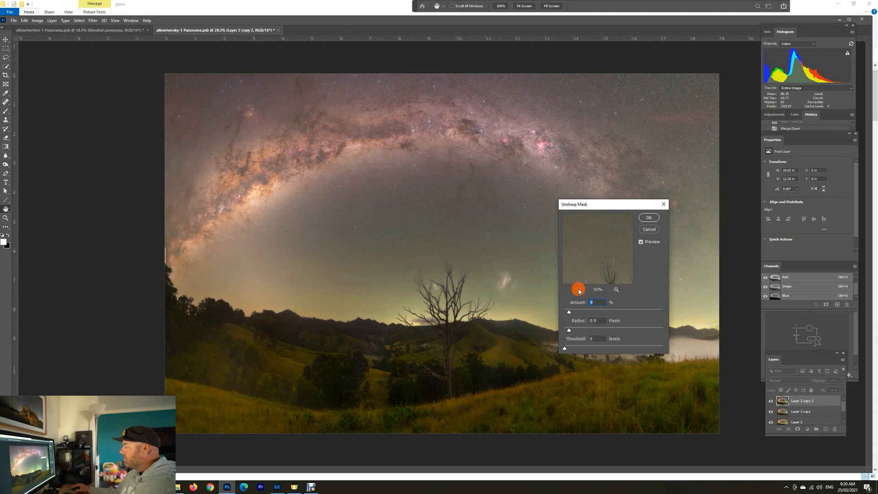
{"action": "left_click_drag", "start_coordinate": [584, 204], "coordinate": [601, 119]}
{"action": "left_click", "coordinate": [450, 149]}
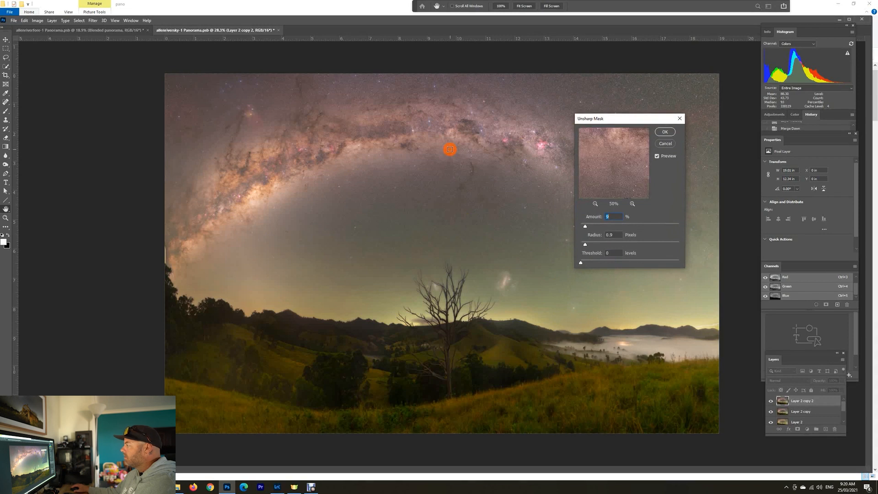
{"action": "left_click", "coordinate": [445, 139]}
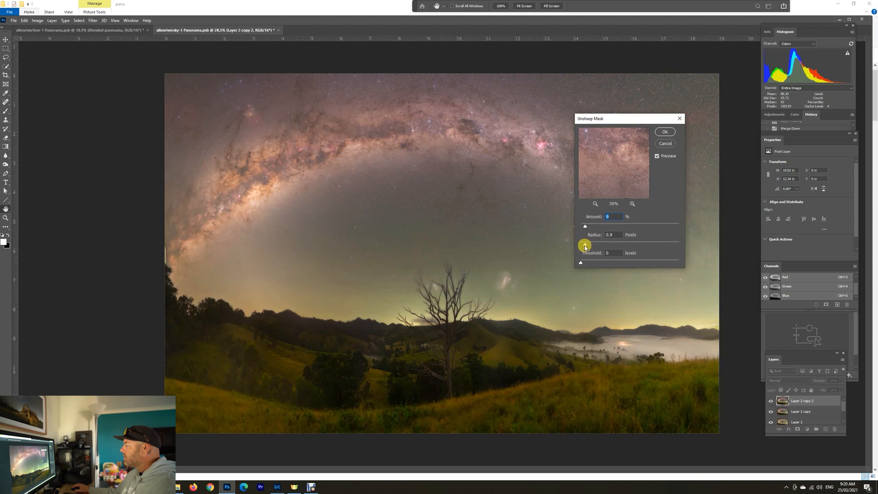
Sharpen Layer 2 copy 2 by 64% with a 1.0 pixel radius, checking the preview along the Milky Way band
{"action": "left_click_drag", "start_coordinate": [585, 245], "coordinate": [614, 229]}
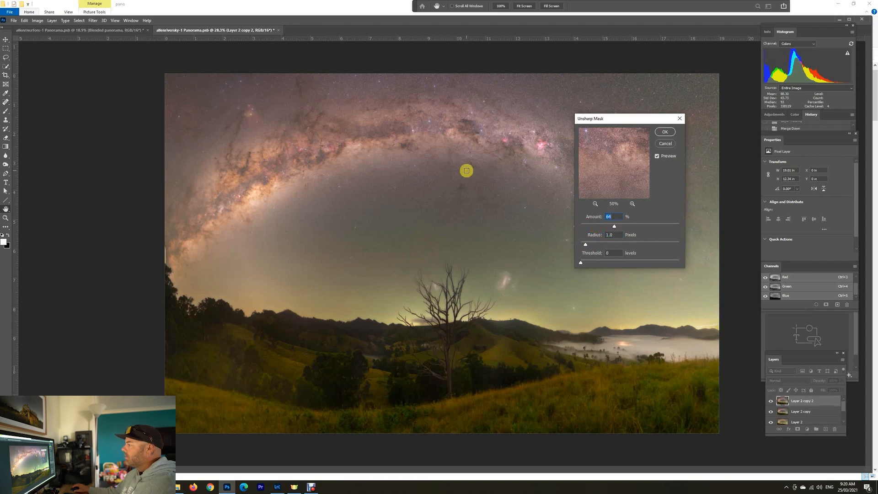
{"action": "left_click", "coordinate": [450, 169]}
{"action": "left_click", "coordinate": [416, 174]}
{"action": "left_click", "coordinate": [360, 156]}
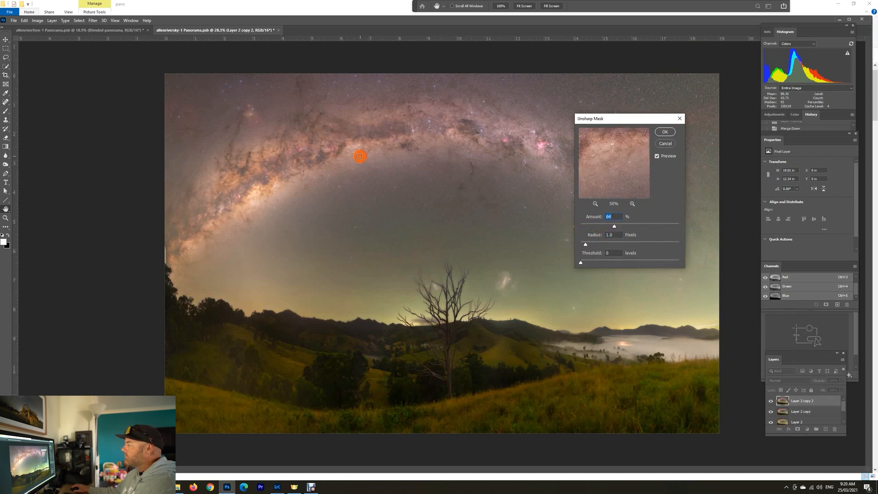
{"action": "left_click", "coordinate": [319, 169]}
{"action": "left_click", "coordinate": [297, 177]}
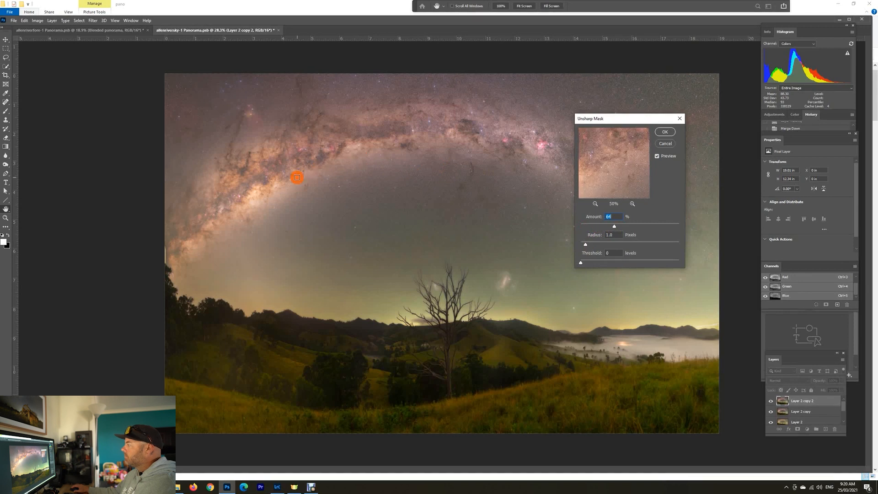
{"action": "left_click", "coordinate": [664, 135]}
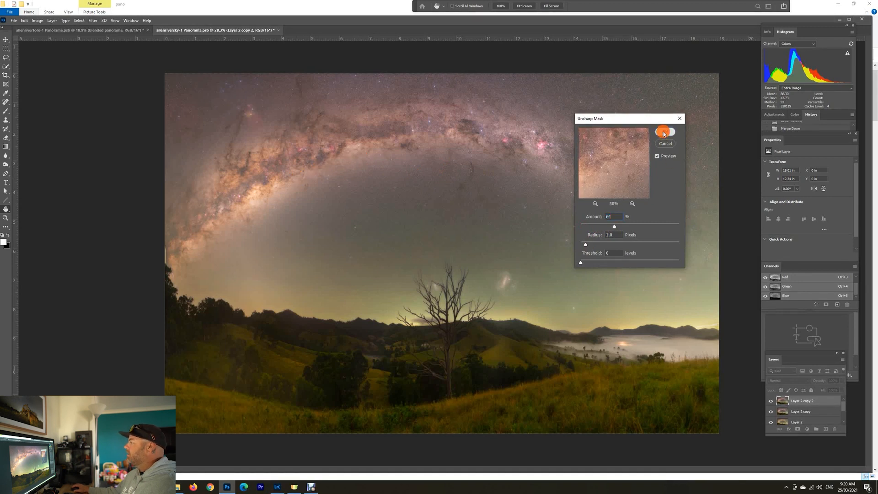
Compare the Milky Way core up close with Layer 2 copy 2 hidden and shown to judge the sharpening
{"action": "key", "text": "z"}
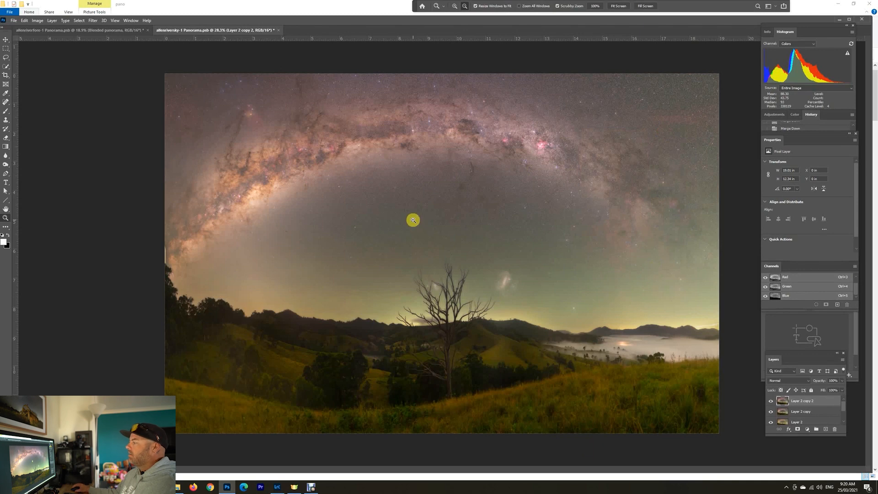
{"action": "mouse_move", "coordinate": [376, 178]}
{"action": "left_mouse_down"}
{"action": "mouse_move", "coordinate": [398, 218]}
{"action": "mouse_move", "coordinate": [336, 219]}
{"action": "mouse_move", "coordinate": [445, 336]}
{"action": "left_mouse_up"}
{"action": "left_click_drag", "start_coordinate": [412, 292], "coordinate": [425, 308]}
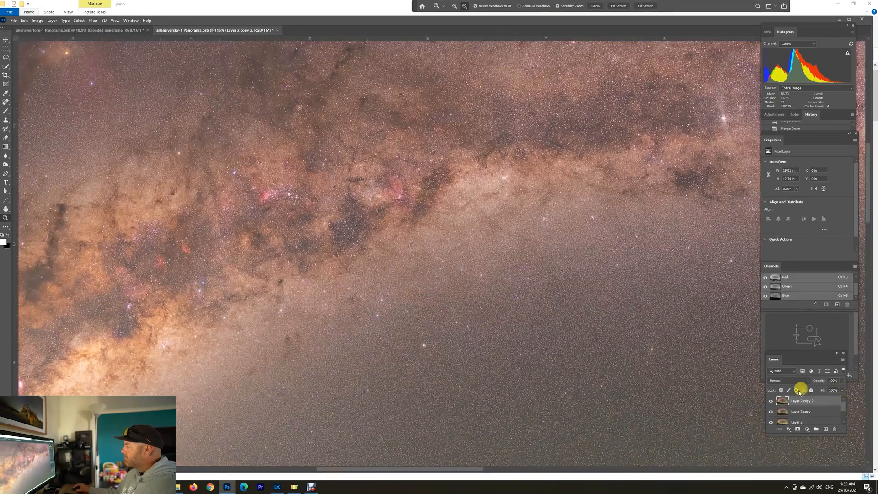
{"action": "left_click", "coordinate": [772, 403]}
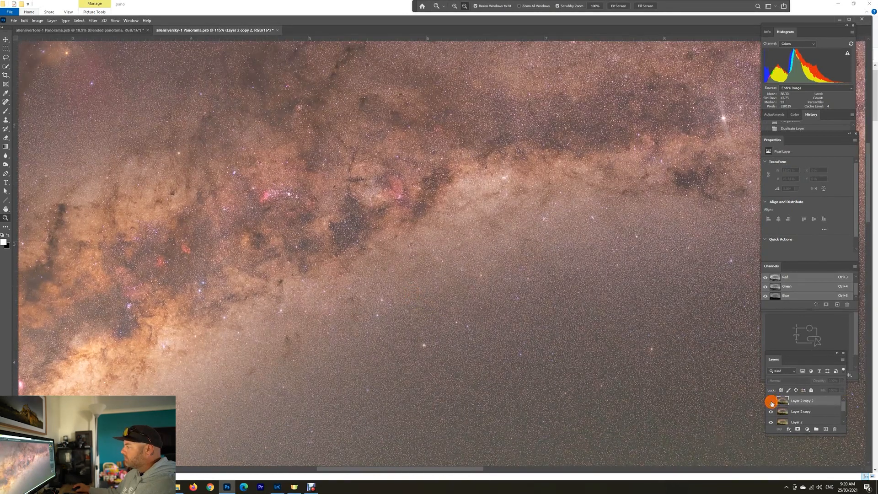
{"action": "left_click", "coordinate": [772, 402]}
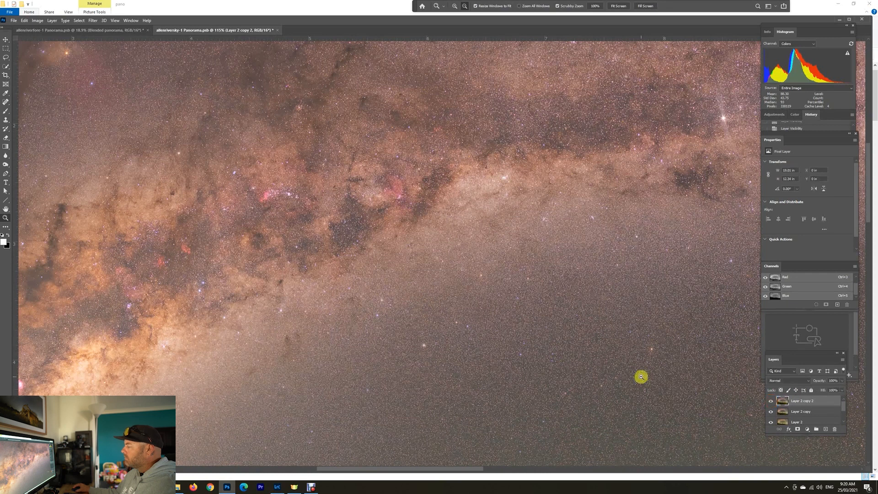
Check the sharpened sky around the pink nebula and reduce the opacity of Layer 2 copy 2 to about 59%
{"action": "left_click", "coordinate": [598, 359]}
{"action": "left_click_drag", "start_coordinate": [567, 368], "coordinate": [397, 242]}
{"action": "left_click_drag", "start_coordinate": [537, 308], "coordinate": [442, 210]}
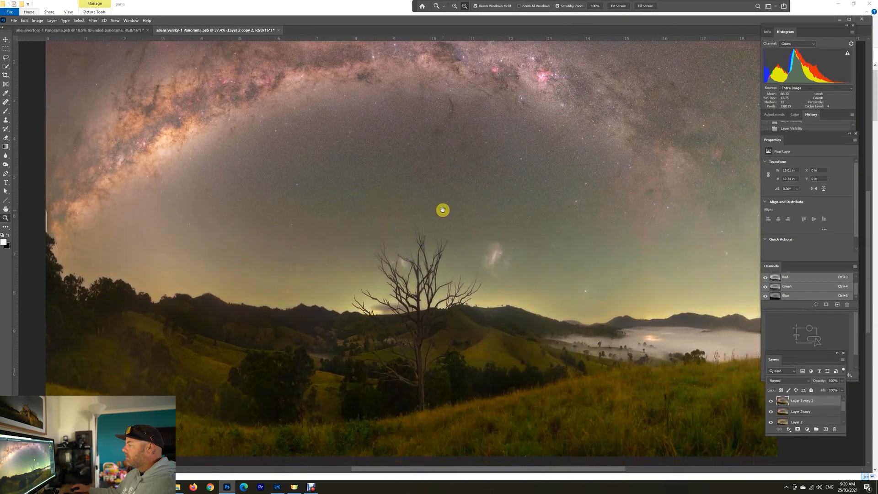
{"action": "left_click_drag", "start_coordinate": [619, 196], "coordinate": [580, 278]}
{"action": "left_click_drag", "start_coordinate": [555, 177], "coordinate": [622, 265]}
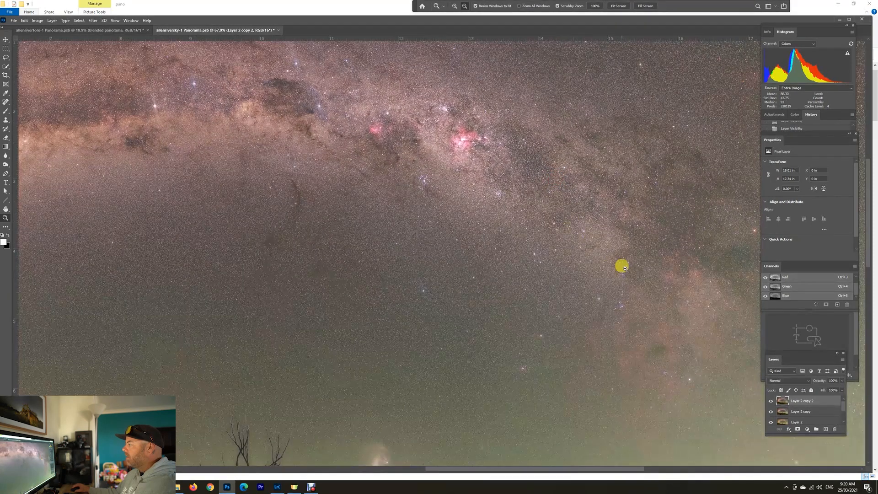
{"action": "left_click", "coordinate": [842, 380]}
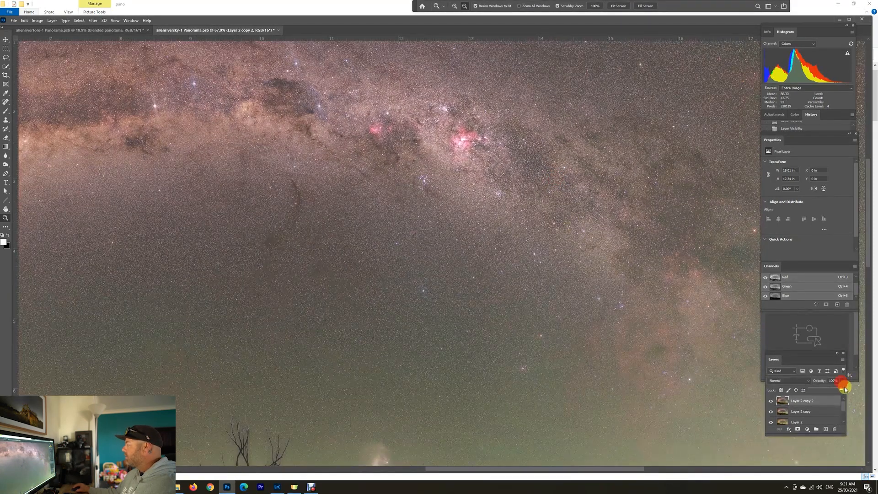
{"action": "left_click_drag", "start_coordinate": [841, 389], "coordinate": [828, 390]}
Examine the whole panorama and the pale sliver on its left edge up close, and return to the full view
{"action": "left_click_drag", "start_coordinate": [491, 222], "coordinate": [467, 232]}
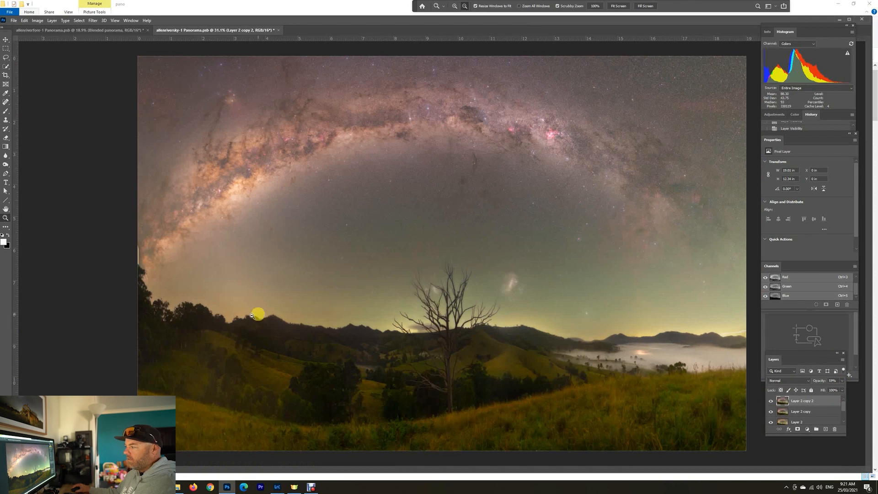
{"action": "mouse_move", "coordinate": [494, 243]}
{"action": "left_mouse_down"}
{"action": "mouse_move", "coordinate": [471, 241]}
{"action": "mouse_move", "coordinate": [489, 247]}
{"action": "mouse_move", "coordinate": [478, 245]}
{"action": "left_mouse_up"}
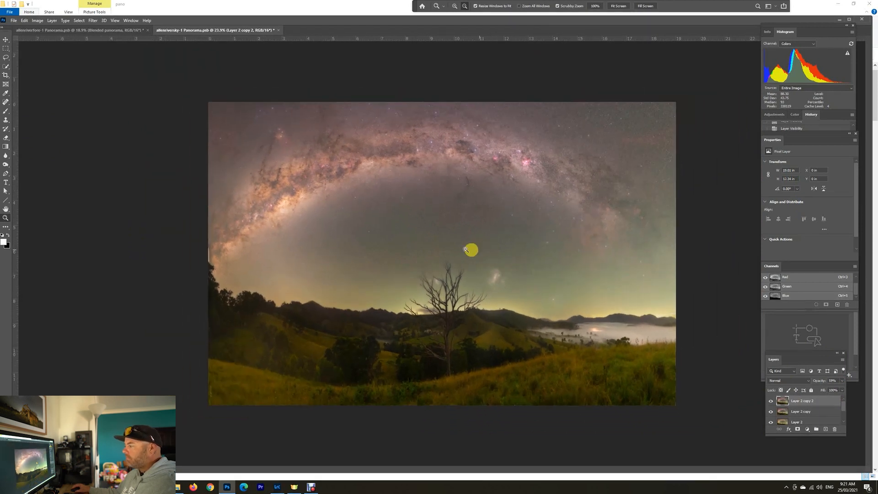
{"action": "mouse_move", "coordinate": [210, 255]}
{"action": "left_mouse_down"}
{"action": "mouse_move", "coordinate": [269, 308]}
{"action": "mouse_move", "coordinate": [227, 289]}
{"action": "mouse_move", "coordinate": [215, 259]}
{"action": "left_mouse_up"}
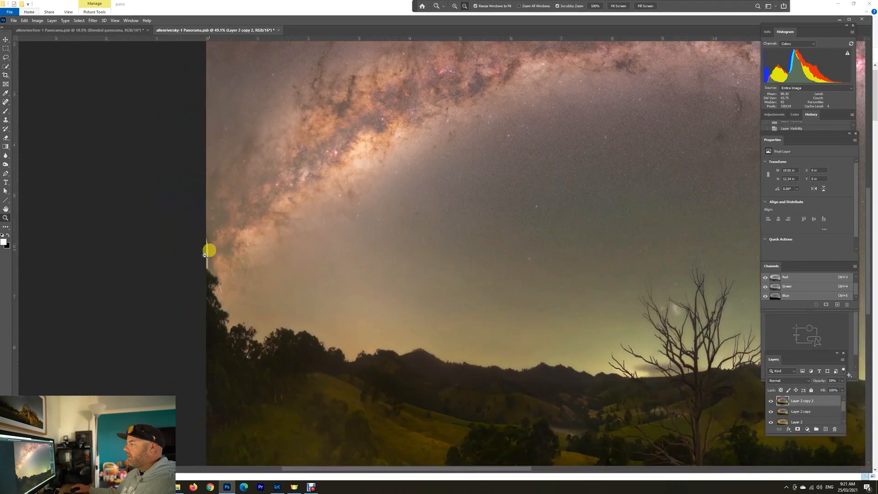
{"action": "left_click_drag", "start_coordinate": [496, 337], "coordinate": [481, 335]}
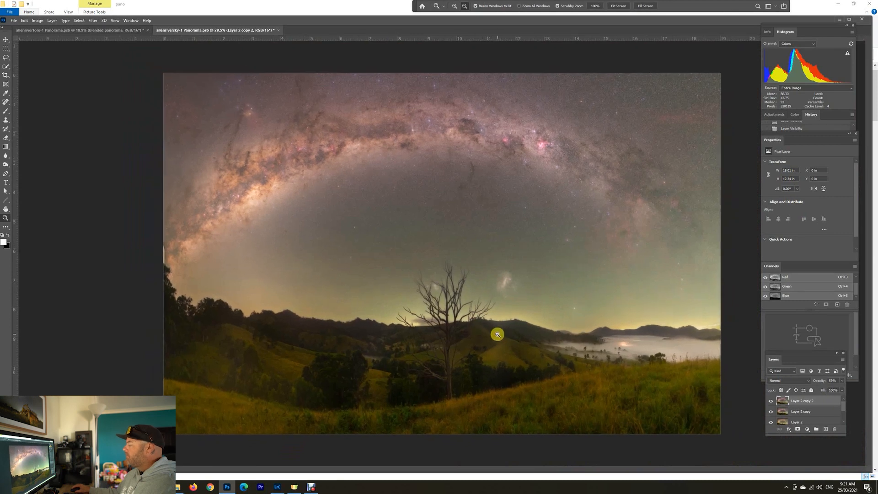